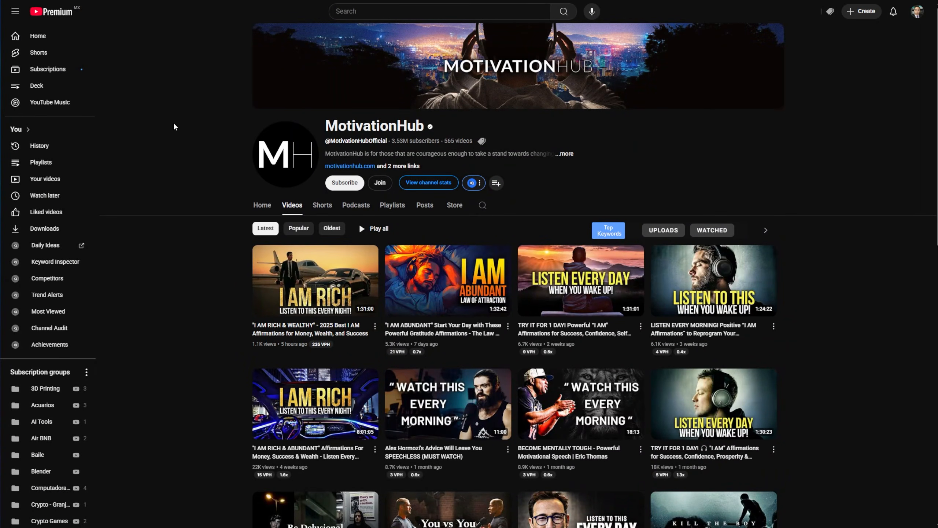
Step: Look at the subscriber and video counts of two motivational YouTube channels
{"action": "left_click_drag", "start_coordinate": [392, 141], "coordinate": [422, 141]}
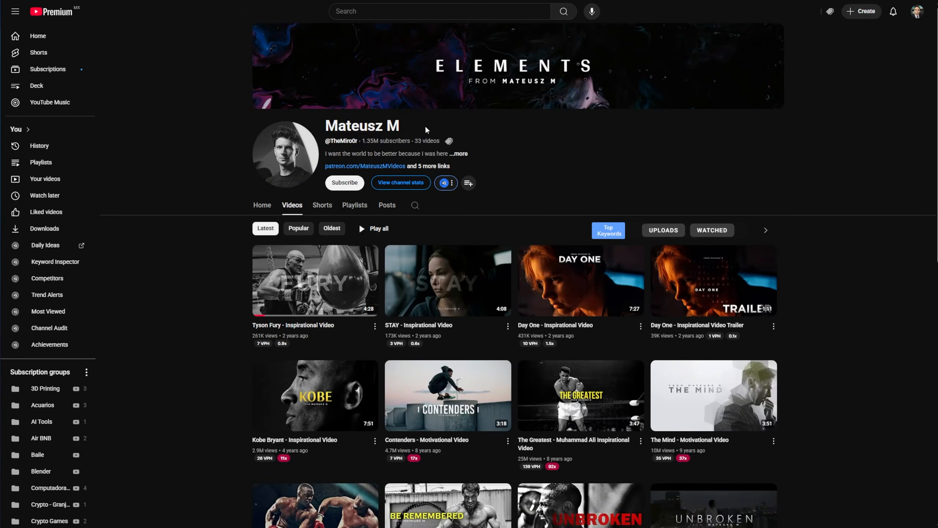
{"action": "left_click_drag", "start_coordinate": [363, 142], "coordinate": [437, 143]}
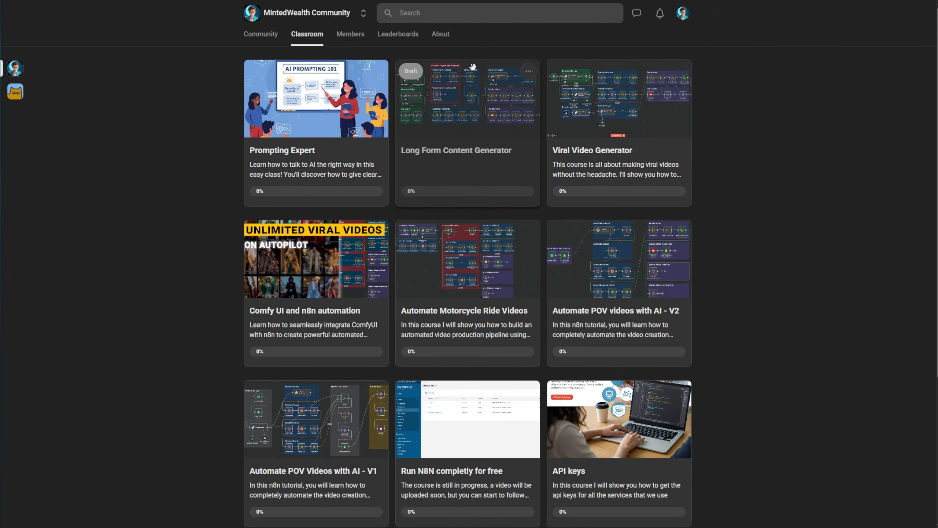
Step: Open the Long Form Content Generator course in the community classroom and download Long_form_Content_generation.json
{"action": "left_click", "coordinate": [473, 119]}
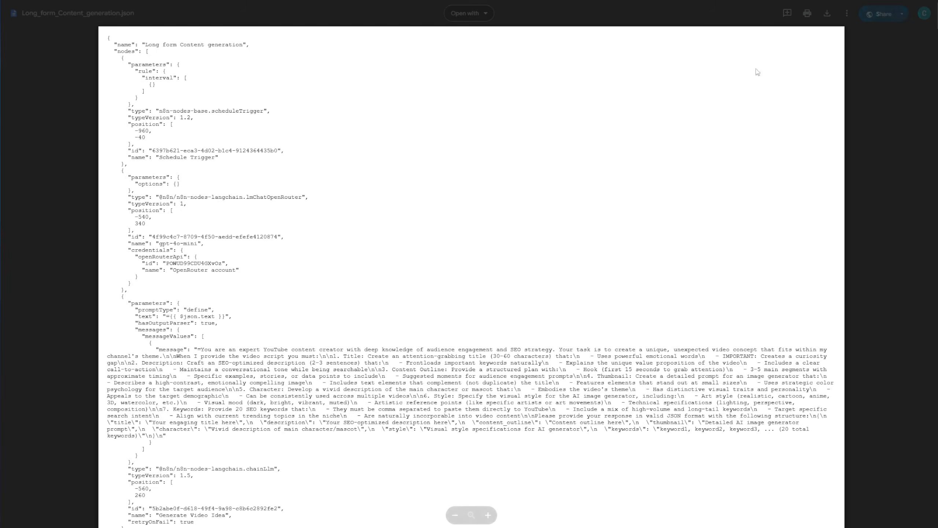
{"action": "left_click", "coordinate": [826, 13]}
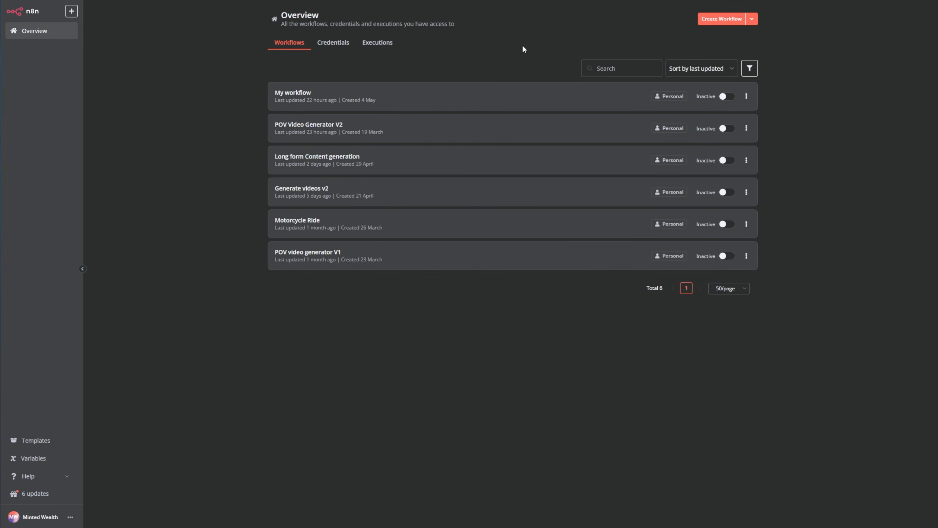
Step: Switch to n8n, create a new workflow and import Long_form_Content_generation.json into it
{"action": "left_click", "coordinate": [719, 19]}
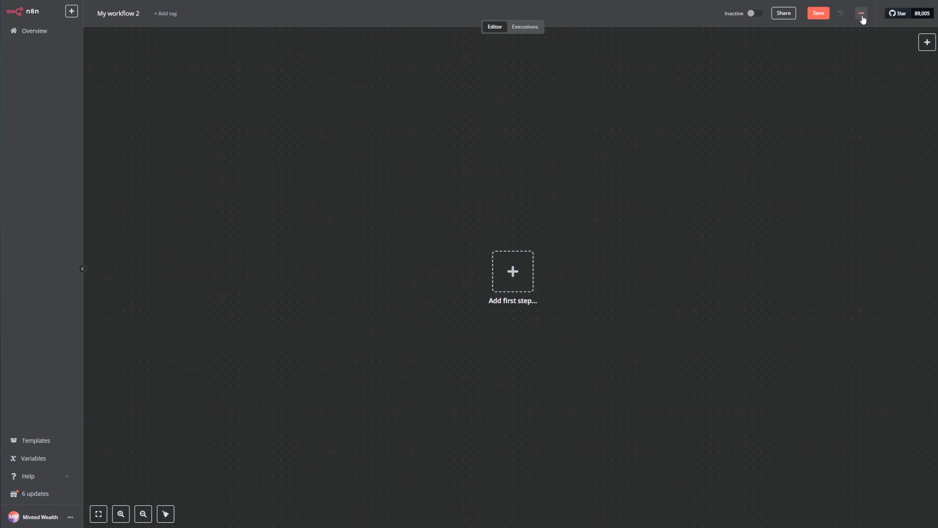
{"action": "left_click", "coordinate": [862, 14]}
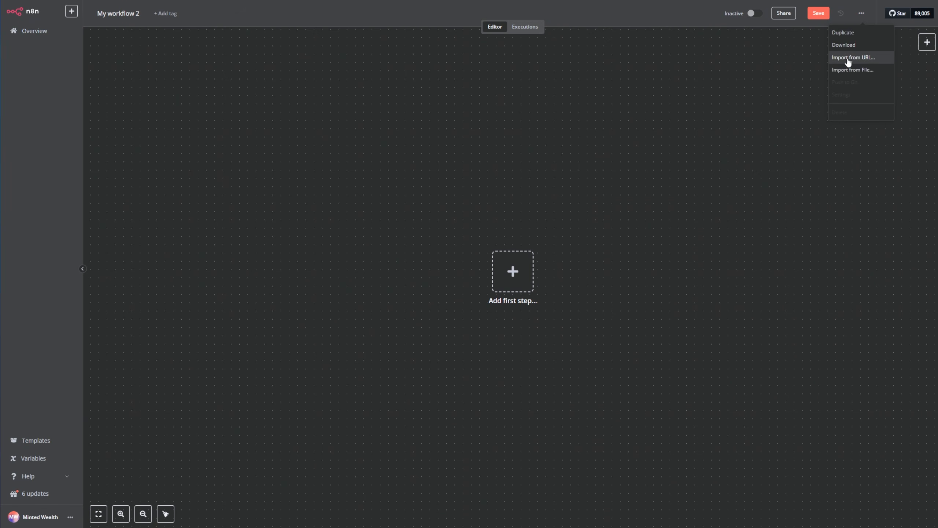
{"action": "left_click", "coordinate": [848, 71]}
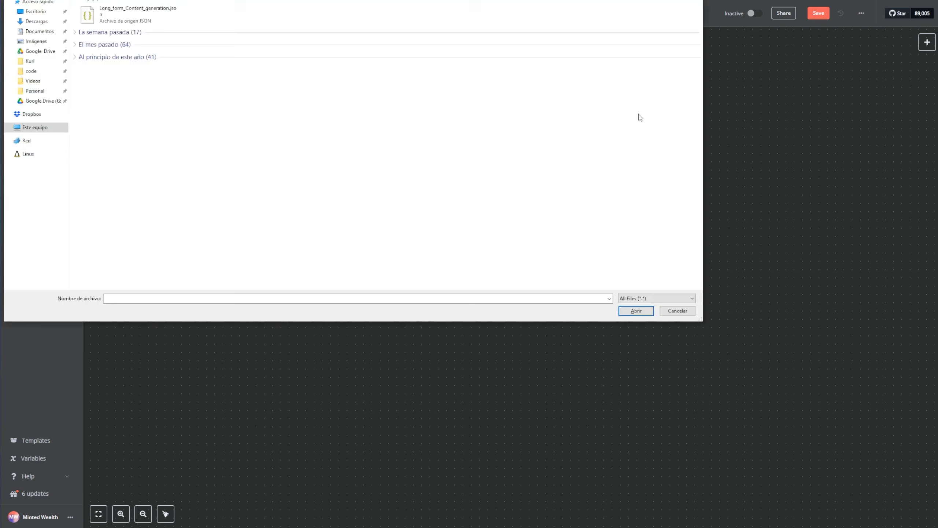
{"action": "double_click", "coordinate": [154, 14]}
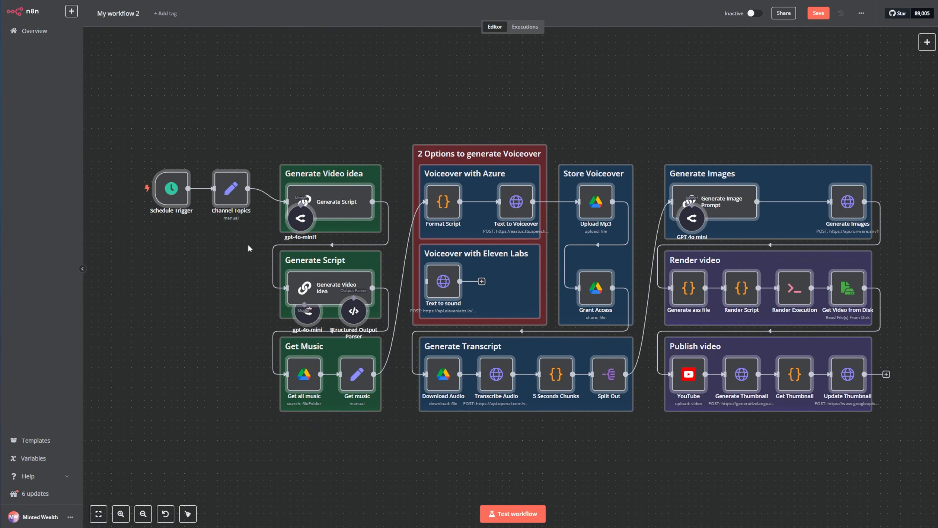
{"action": "mouse_move", "coordinate": [125, 191]}
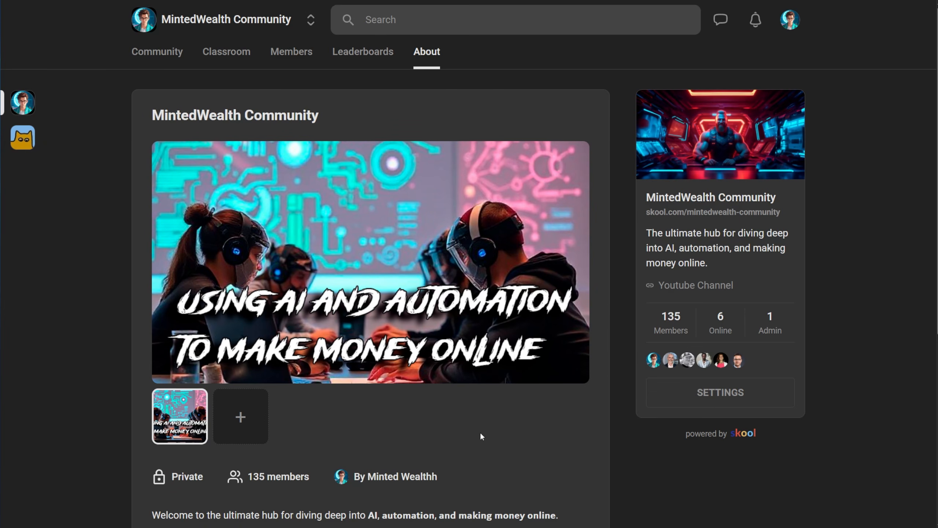
Step: Switch to the MintedWealth Community site, open its Classroom and look over the available courses
{"action": "left_click", "coordinate": [237, 55]}
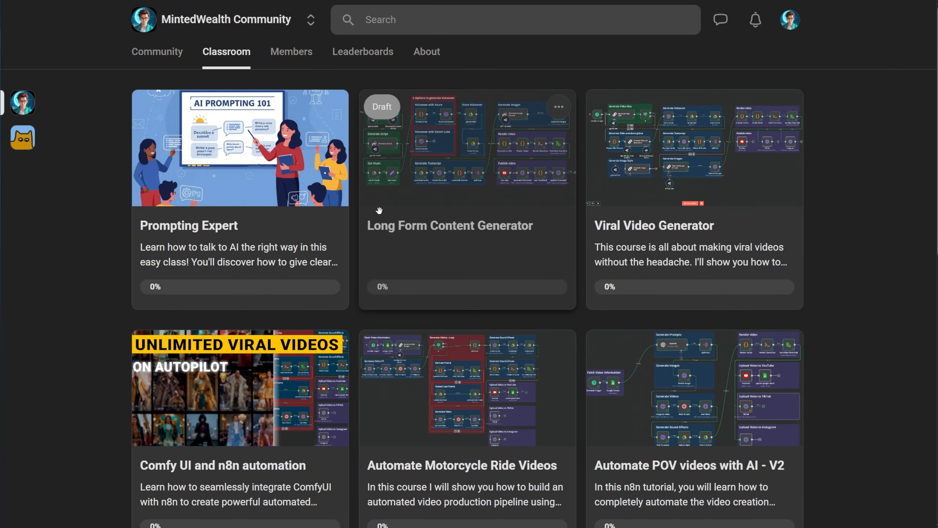
{"action": "scroll", "coordinate": [380, 210], "scroll_direction": "down", "scroll_amount": 2}
{"action": "scroll", "coordinate": [380, 210], "scroll_direction": "up", "scroll_amount": 3}
{"action": "key", "text": "ctrl+minus"}
{"action": "key", "text": "ctrl+minus"}
{"action": "key", "text": "ctrl+minus"}
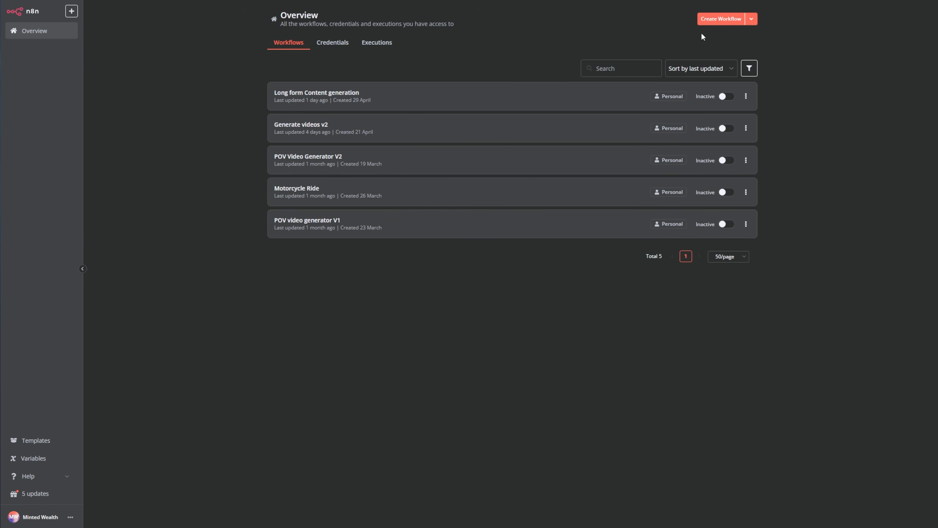
Step: Create a new n8n workflow with a Schedule Trigger as its first node, keeping the default daily rule
{"action": "left_click", "coordinate": [716, 21]}
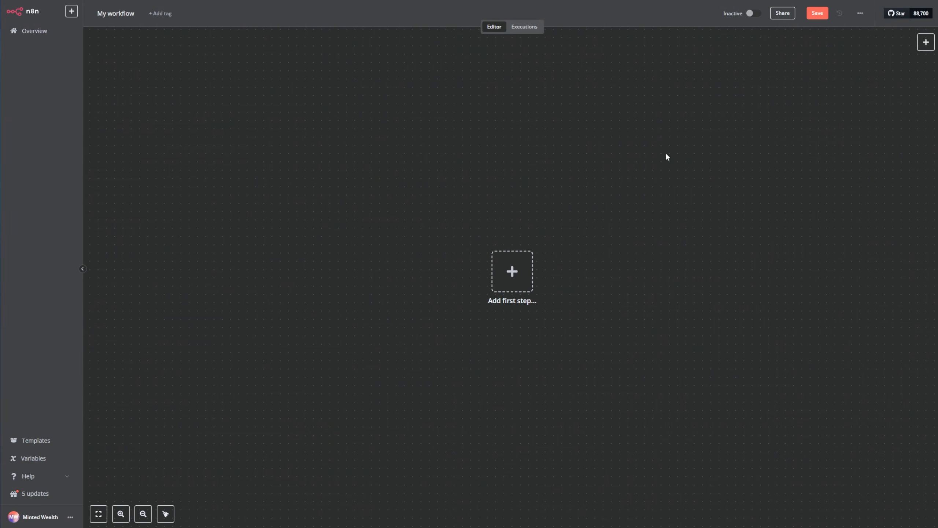
{"action": "left_click", "coordinate": [512, 272]}
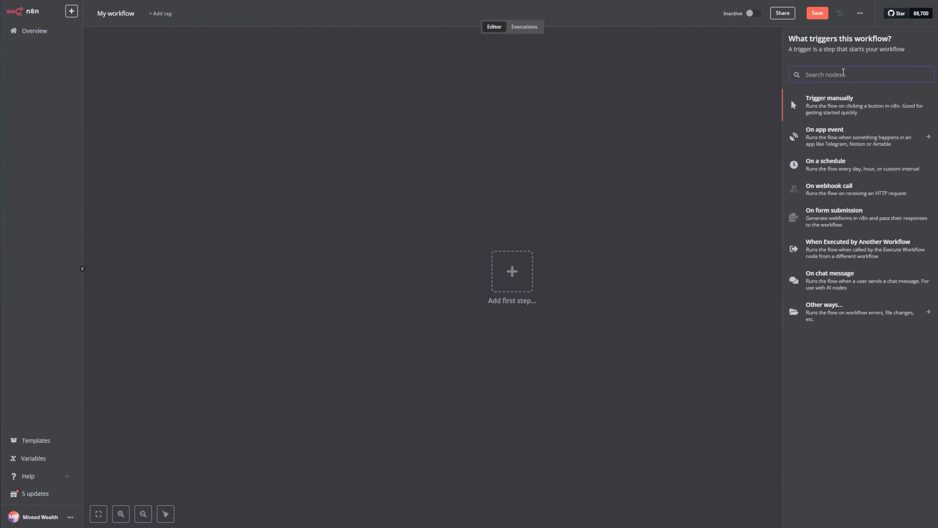
{"action": "type", "text": "schh"}
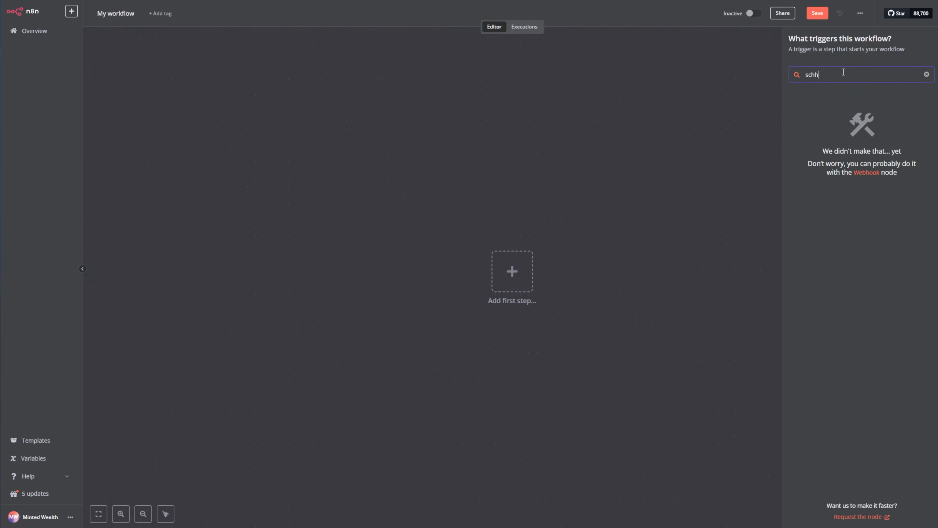
{"action": "key", "text": "BackSpace"}
{"action": "type", "text": "e"}
{"action": "left_click", "coordinate": [816, 101]}
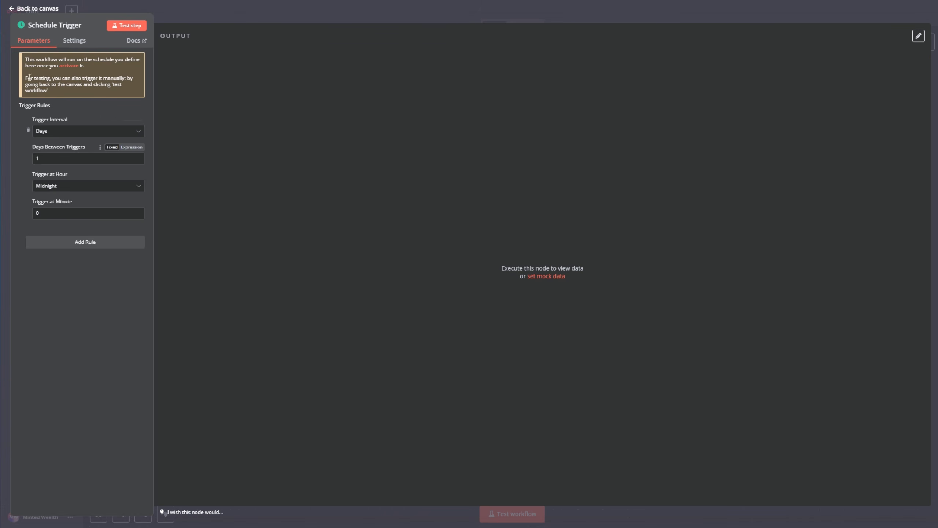
{"action": "left_click", "coordinate": [39, 8]}
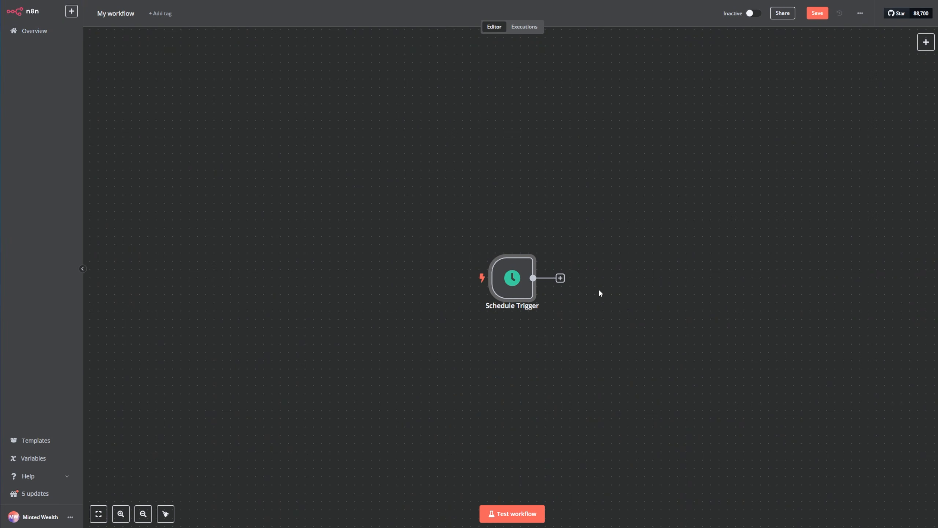
Step: Add an Edit Fields (Set) node after the Schedule Trigger
{"action": "left_click", "coordinate": [560, 278]}
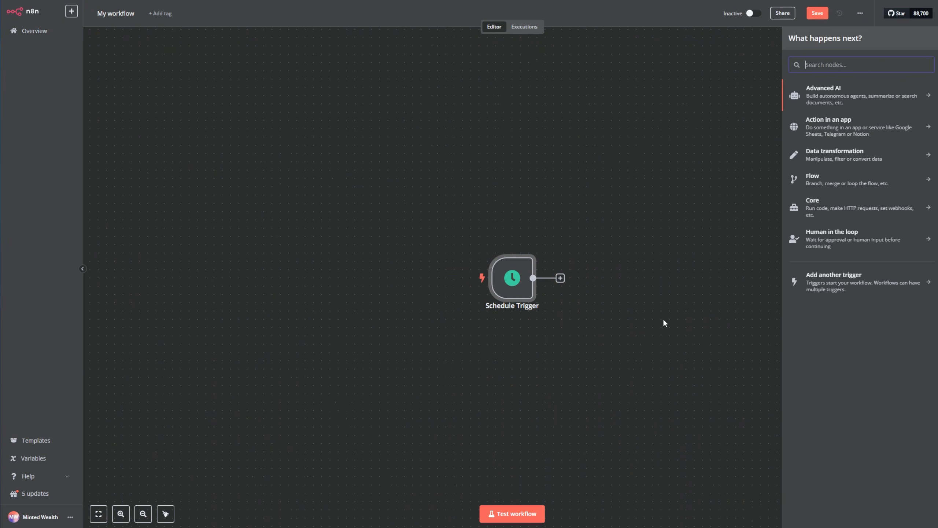
{"action": "type", "text": "ai"}
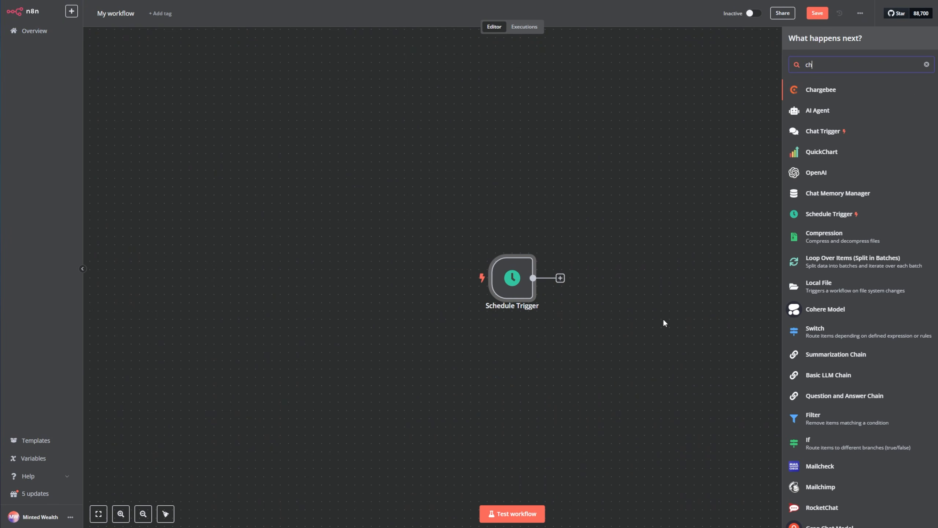
{"action": "key", "text": "BackSpace"}
{"action": "key", "text": "BackSpace"}
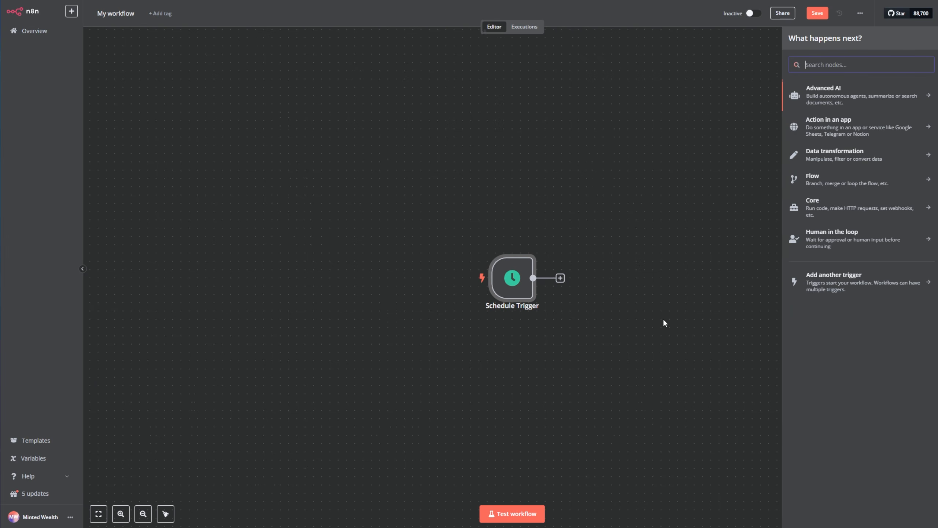
{"action": "type", "text": "set"}
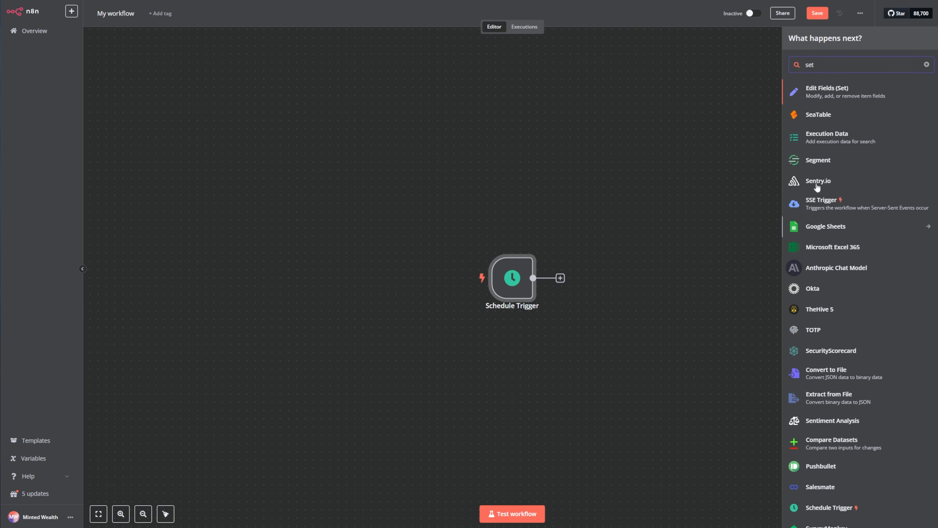
{"action": "left_click", "coordinate": [846, 94]}
Step: Rename the Edit Fields node as Channel Topics
{"action": "left_click", "coordinate": [383, 28]}
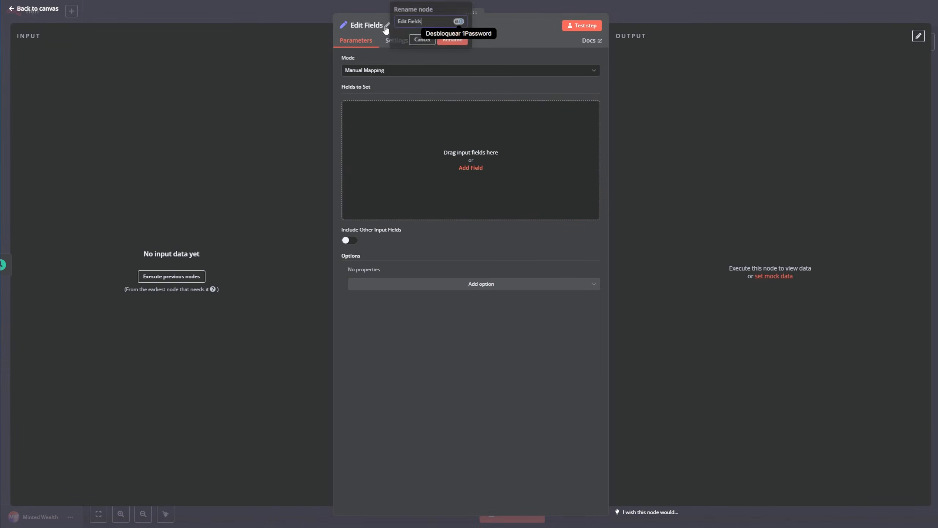
{"action": "type", "text": "C"}
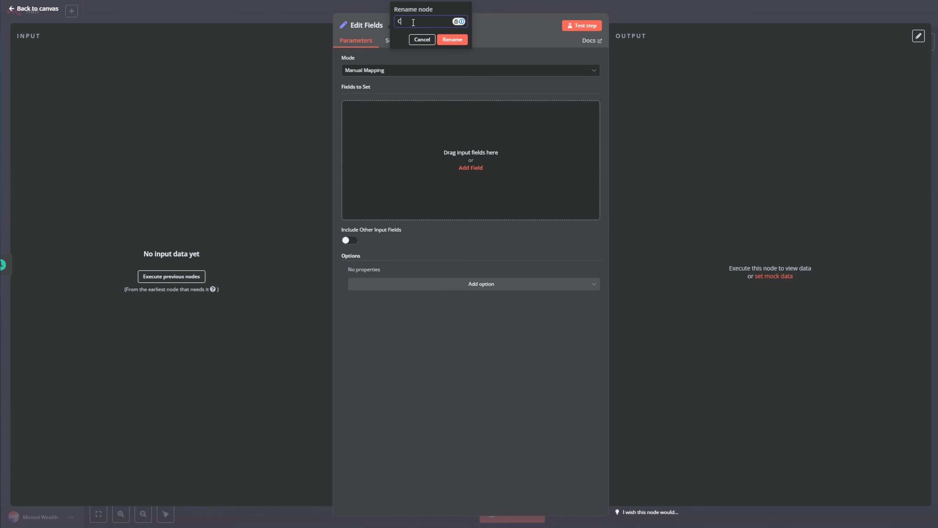
{"action": "type", "text": "hannel TR"}
{"action": "type", "text": "opics"}
{"action": "left_click", "coordinate": [459, 39]}
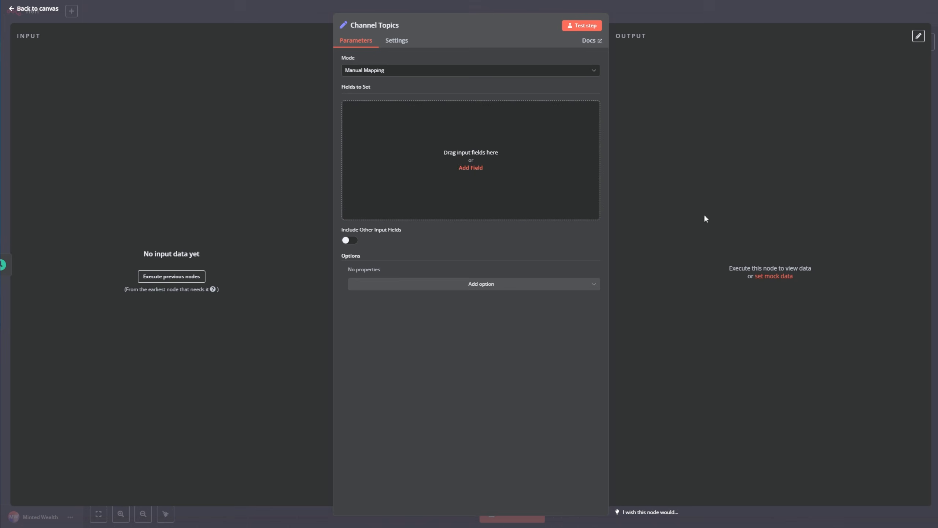
Step: Add a field named topics of type Array to the Channel Topics node
{"action": "left_click", "coordinate": [471, 168]}
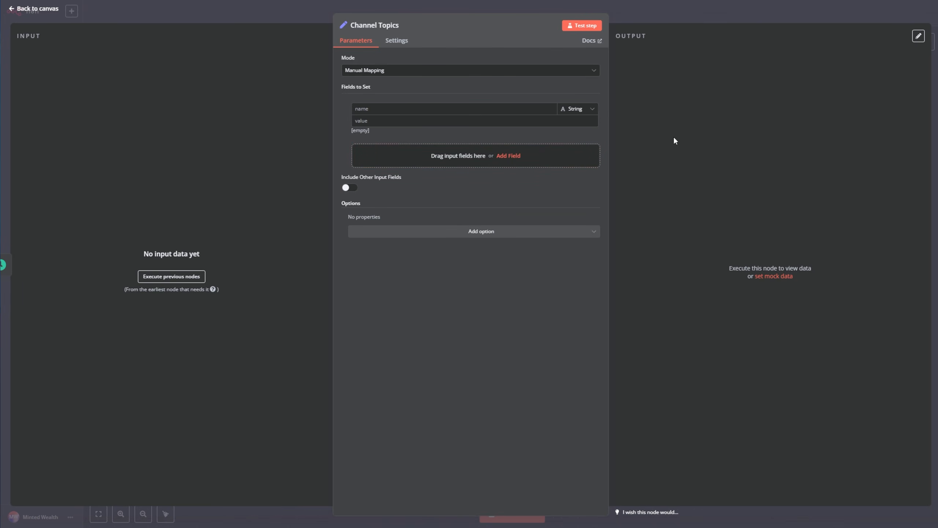
{"action": "left_click", "coordinate": [588, 108]}
{"action": "left_click", "coordinate": [584, 172]}
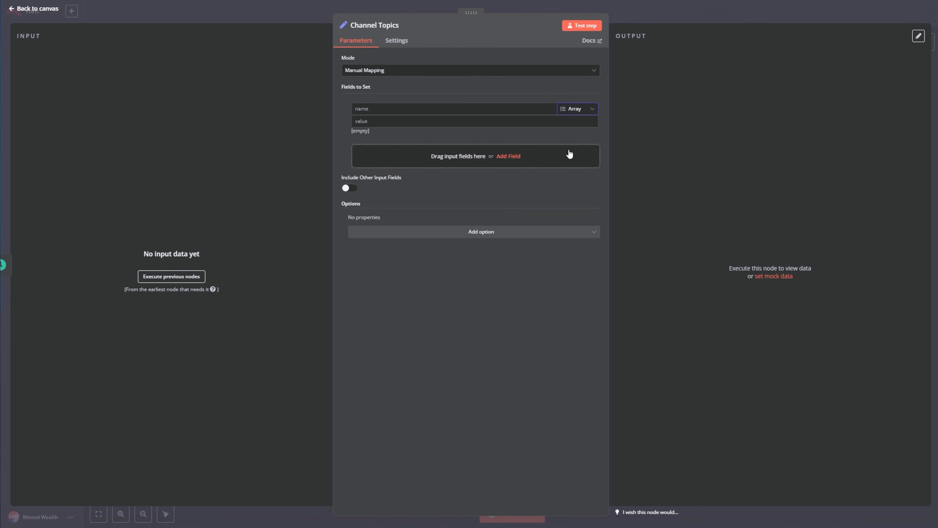
{"action": "left_click", "coordinate": [435, 107]}
{"action": "type", "text": "topics"}
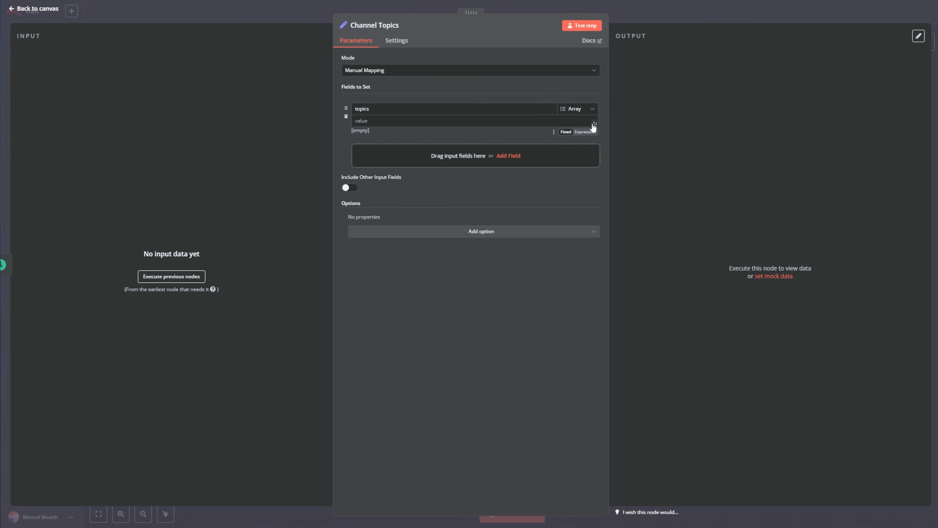
Step: Fill the topics value with the course page's seven-item array, from "Stoicism taught through animal analogies" to "Ancient wisdom"
{"action": "left_click", "coordinate": [592, 125]}
{"action": "type", "text": "[   \"Stoicism taught through animal analogies\",   \"Stoicism\",   \"Lessons of life\",   \"Analogies for animals\",   \"Motivational\",   \"Inspirational stories\",   \"Ancient wisdom\" ]"}
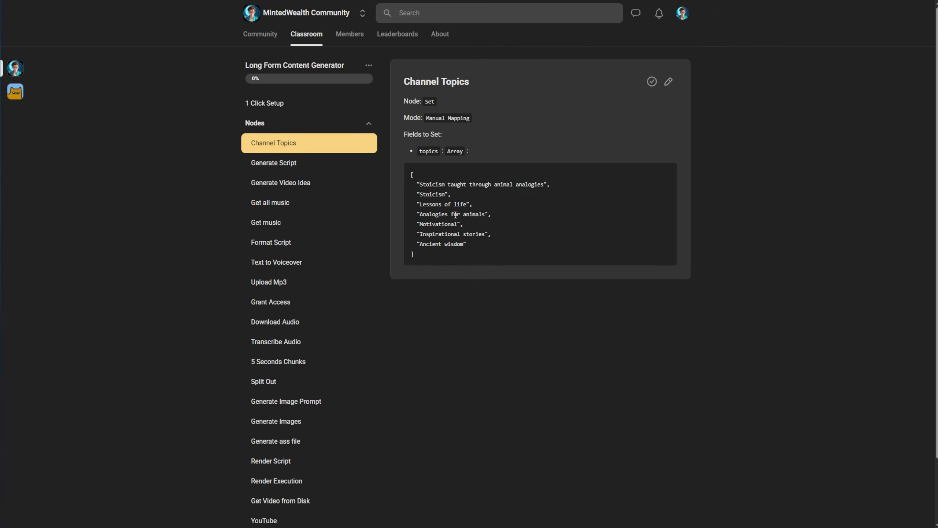
{"action": "left_click_drag", "start_coordinate": [414, 178], "coordinate": [427, 254]}
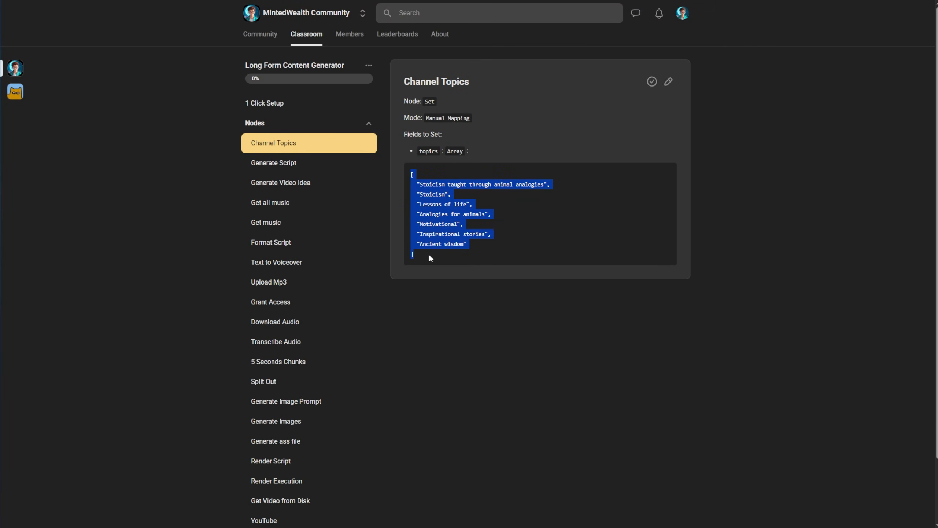
{"action": "left_click", "coordinate": [428, 254]}
{"action": "left_click_drag", "start_coordinate": [430, 186], "coordinate": [465, 241]}
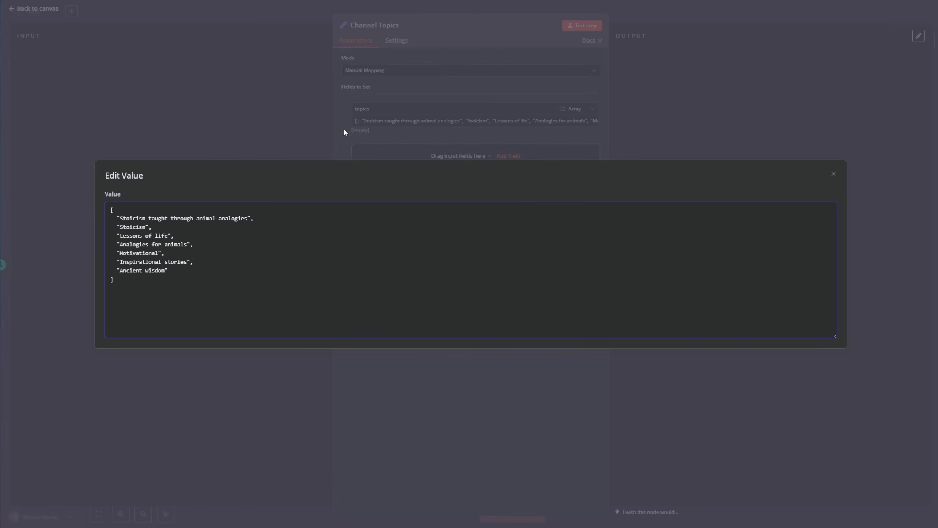
{"action": "left_click", "coordinate": [344, 129]}
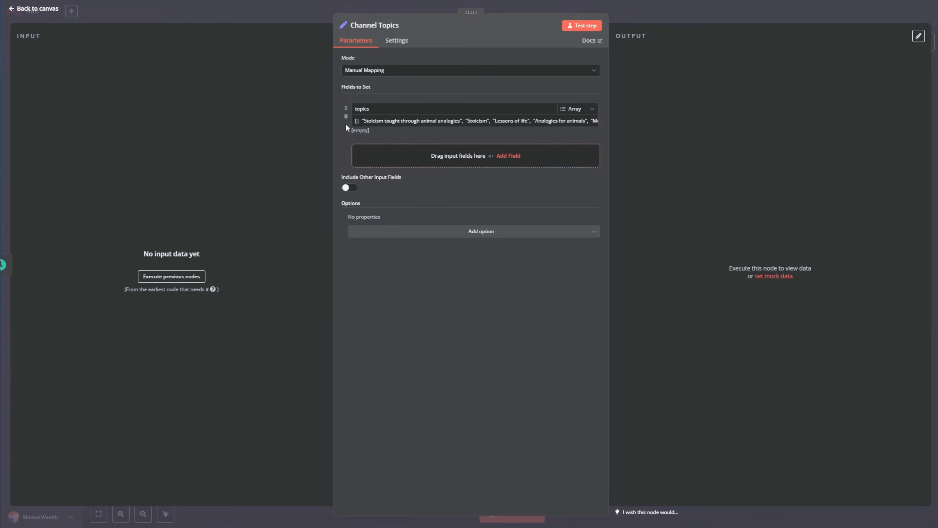
Step: Test the Channel Topics node and return to the workflow canvas
{"action": "left_click", "coordinate": [593, 27]}
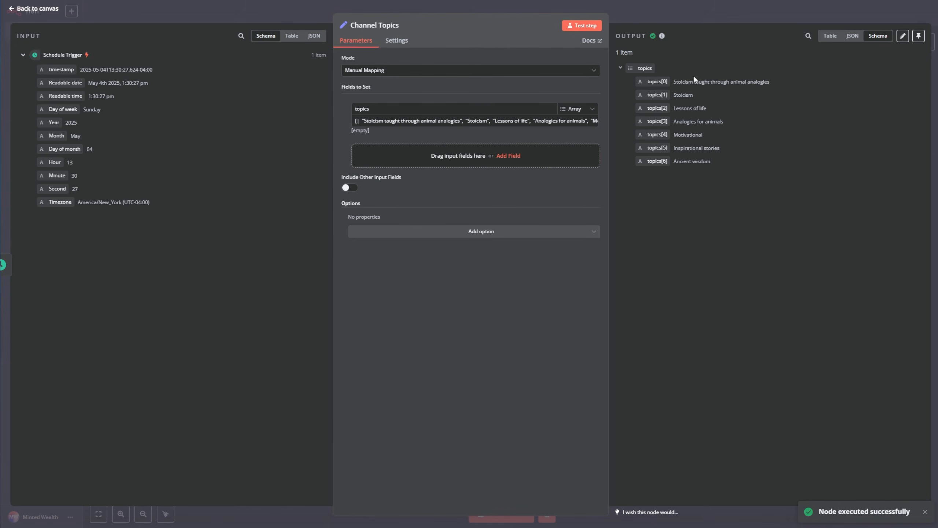
{"action": "left_click", "coordinate": [37, 9]}
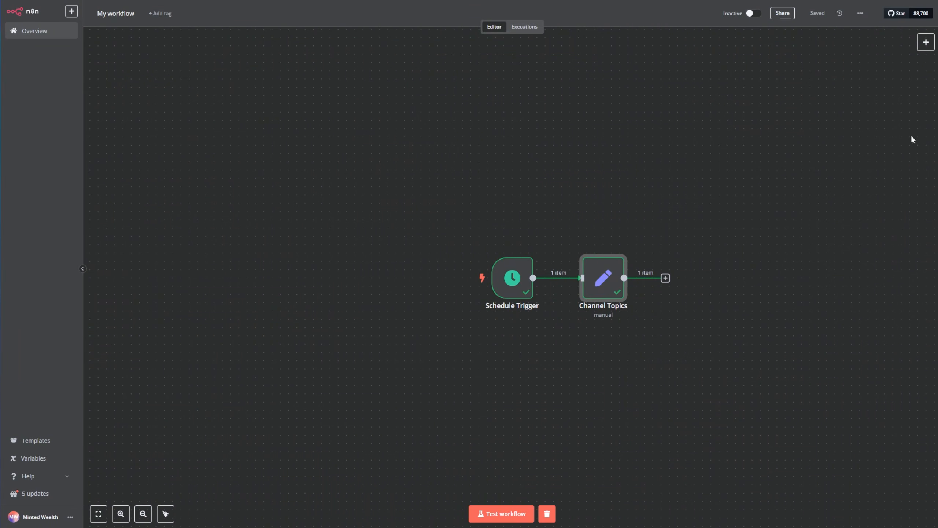
Step: Add a Basic LLM Chain node after the Channel Topics node
{"action": "left_click_drag", "start_coordinate": [799, 239], "coordinate": [716, 171]}
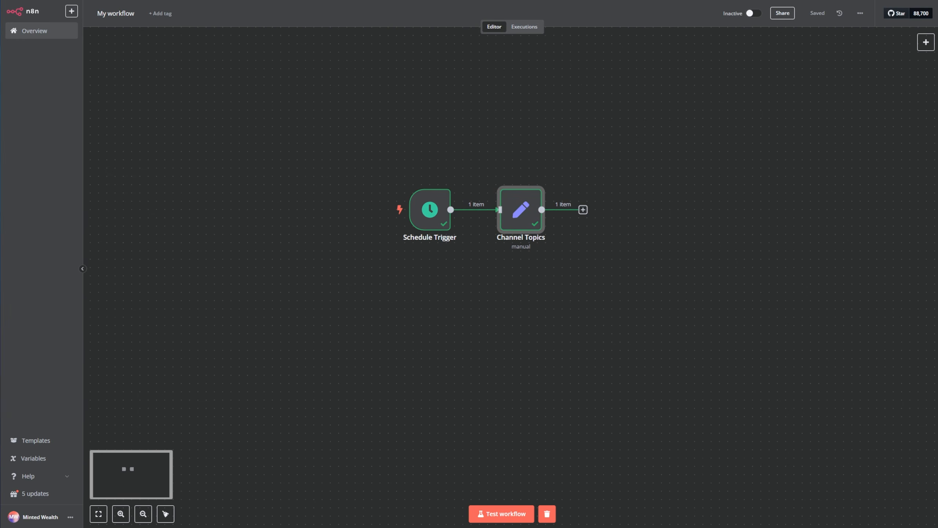
{"action": "left_click", "coordinate": [721, 218]}
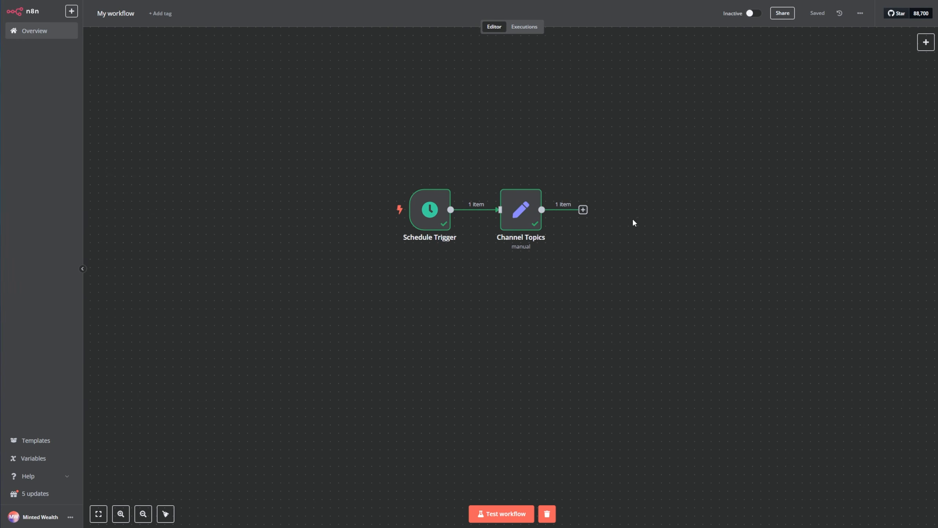
{"action": "left_click", "coordinate": [584, 210]}
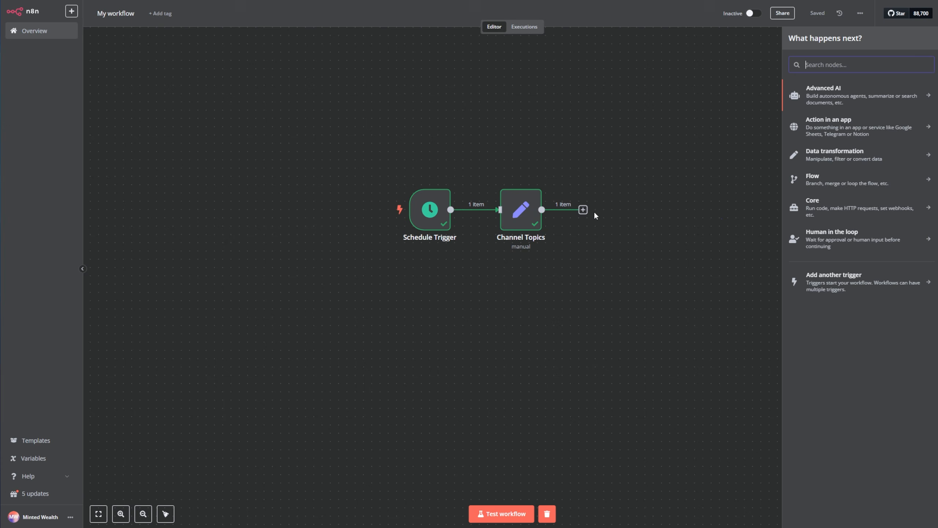
{"action": "type", "text": "basic"}
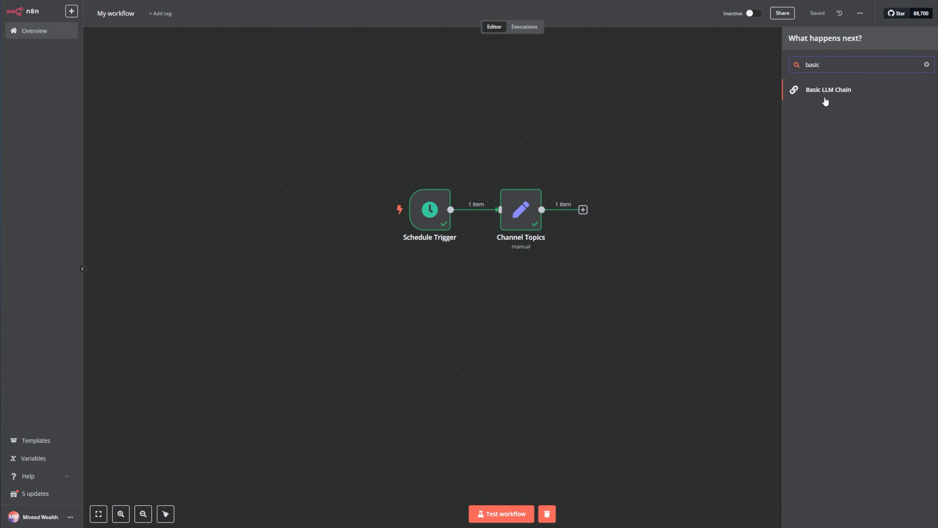
{"action": "left_click", "coordinate": [835, 91]}
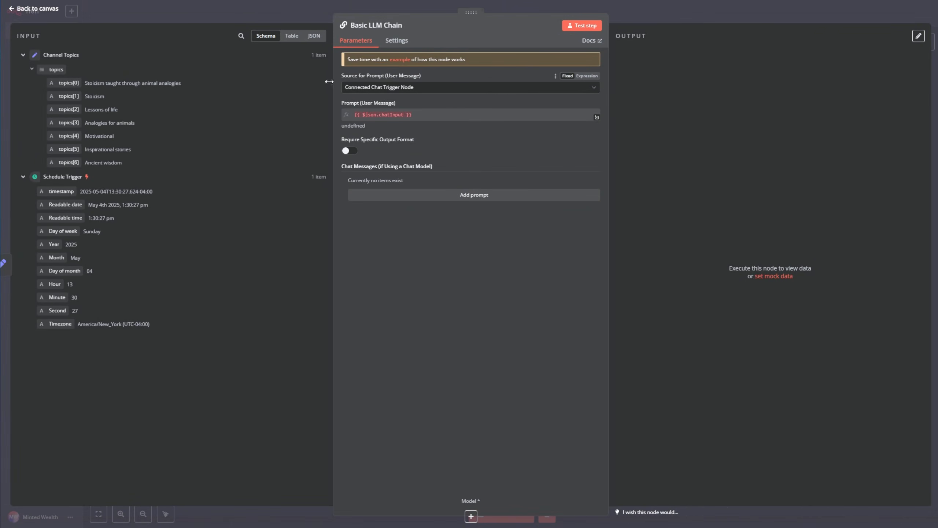
Step: Set the prompt source to Define below and enter the prompt "Story about: {{ $('Channel Topics').item.json.topics.randomItem() }}" as an expression
{"action": "left_click", "coordinate": [377, 86]}
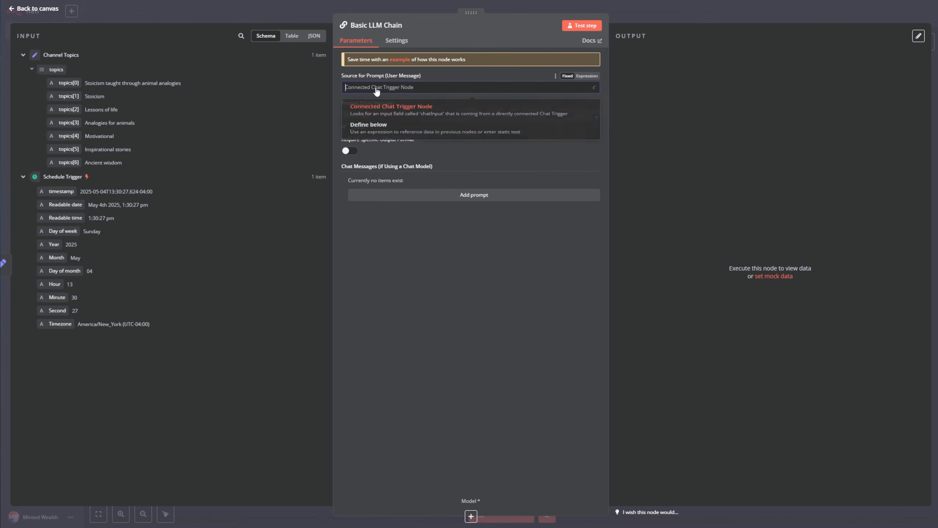
{"action": "left_click", "coordinate": [373, 136]}
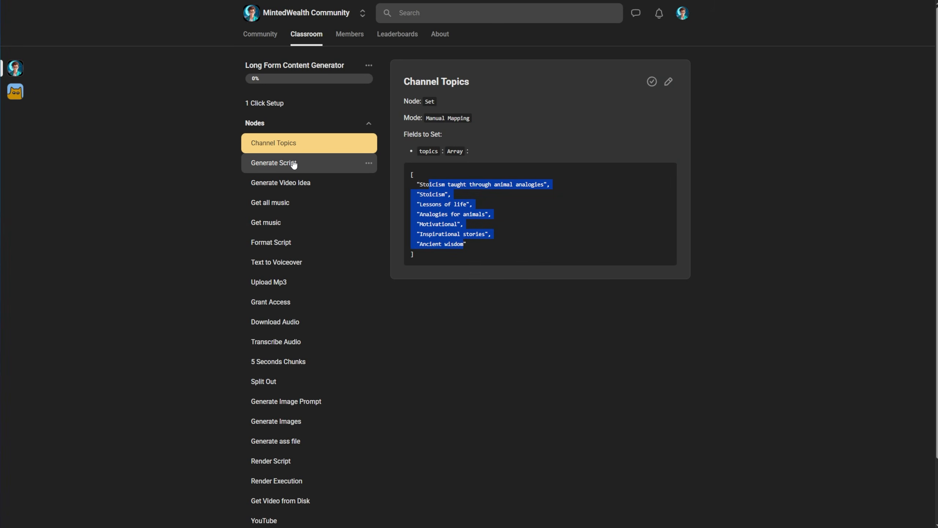
{"action": "left_click", "coordinate": [291, 162]}
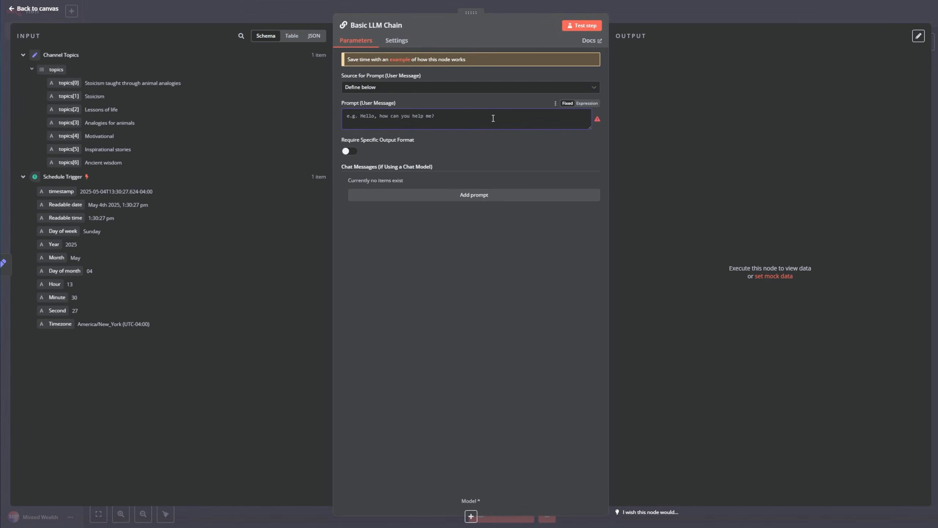
{"action": "left_click", "coordinate": [493, 118]}
{"action": "type", "text": "Story about: {{ $('Channel Topics').item.json.topics.randomItem() }}"}
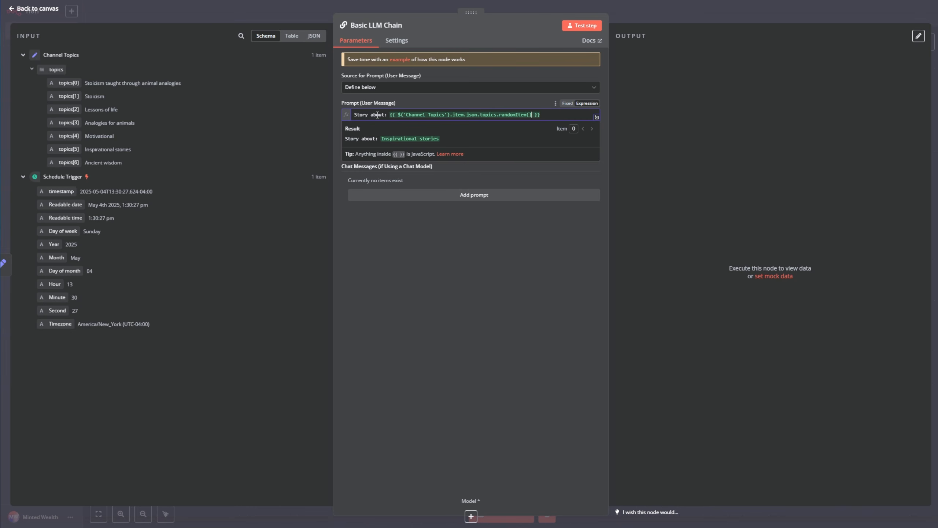
{"action": "left_click", "coordinate": [493, 105]}
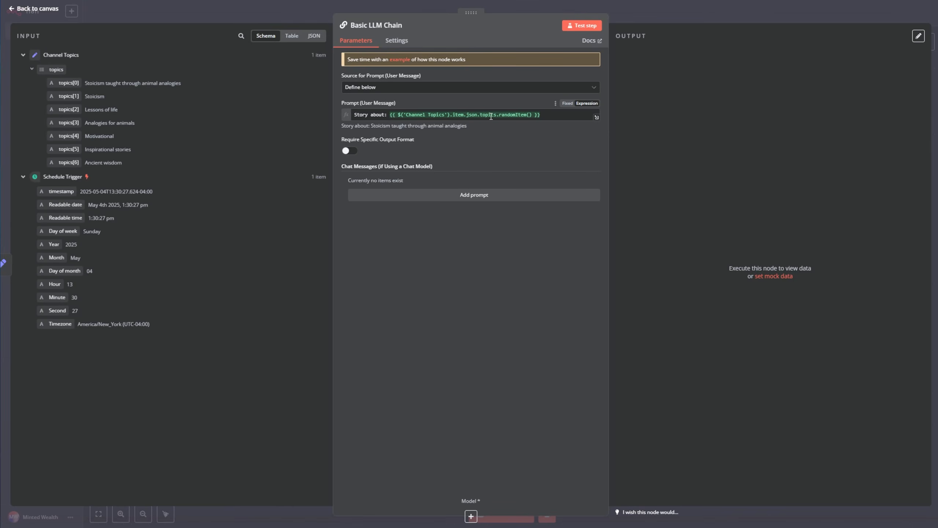
{"action": "left_click", "coordinate": [518, 117]}
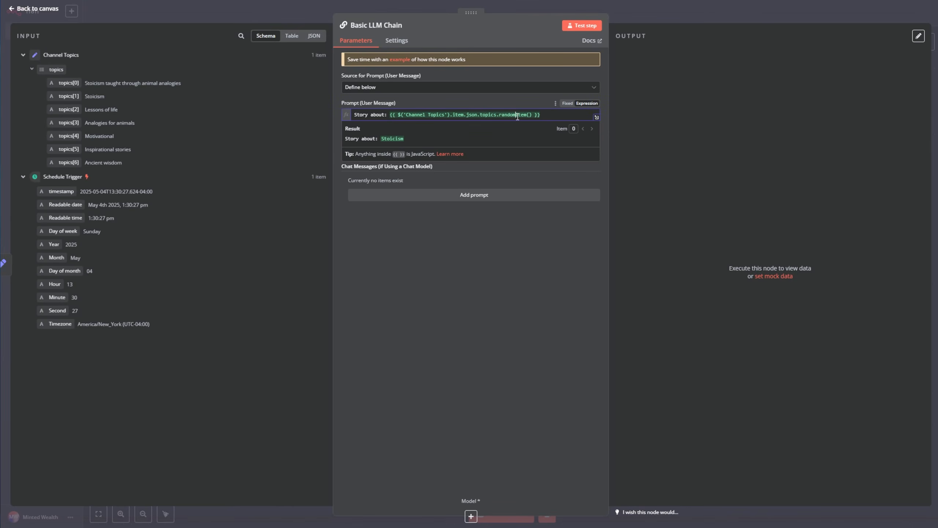
{"action": "left_click", "coordinate": [495, 103]}
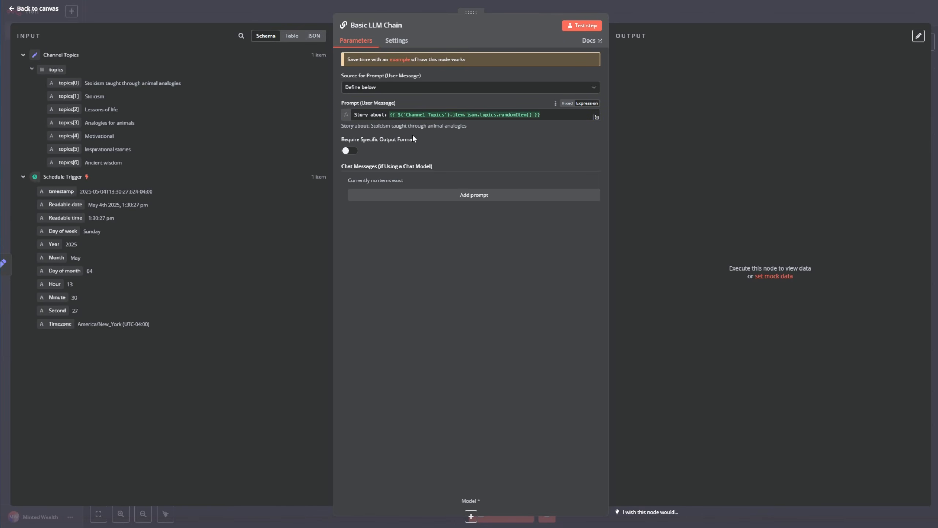
{"action": "left_click_drag", "start_coordinate": [340, 125], "coordinate": [473, 130]}
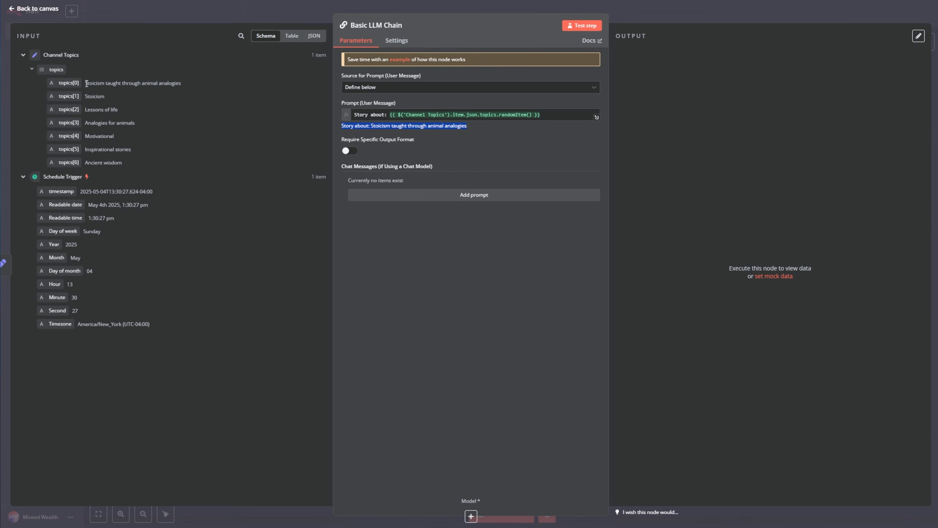
{"action": "left_click_drag", "start_coordinate": [85, 83], "coordinate": [180, 83]}
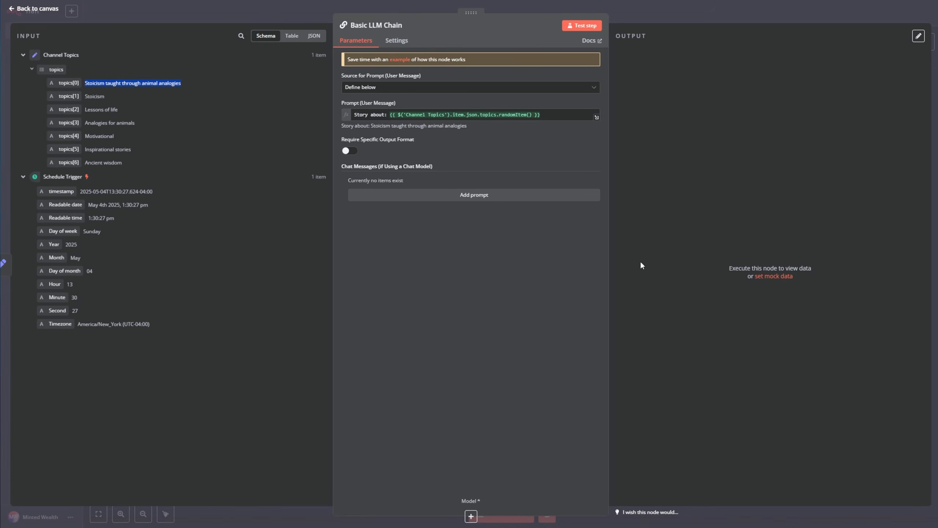
{"action": "left_click", "coordinate": [483, 256]}
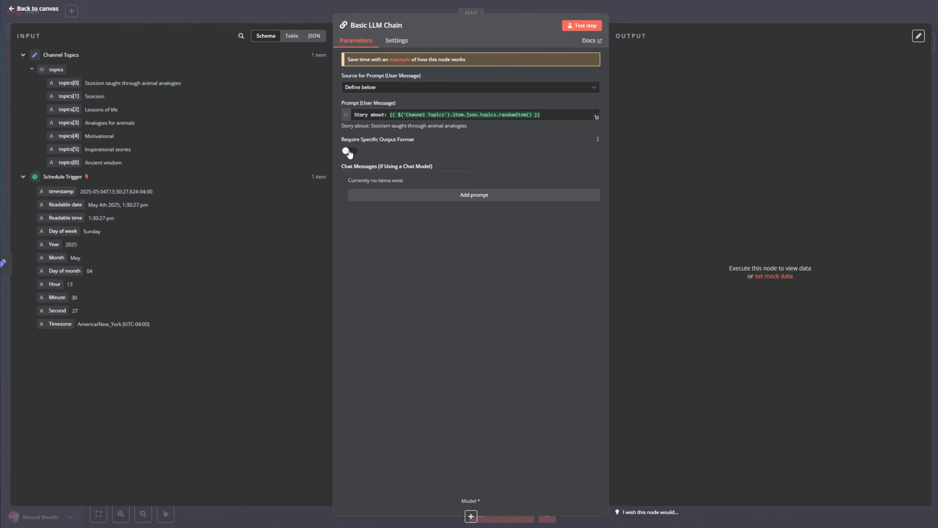
Step: Add a System chat message containing the expert YouTube script writer prompt, and try testing the Basic LLM Chain node
{"action": "left_click", "coordinate": [397, 194]}
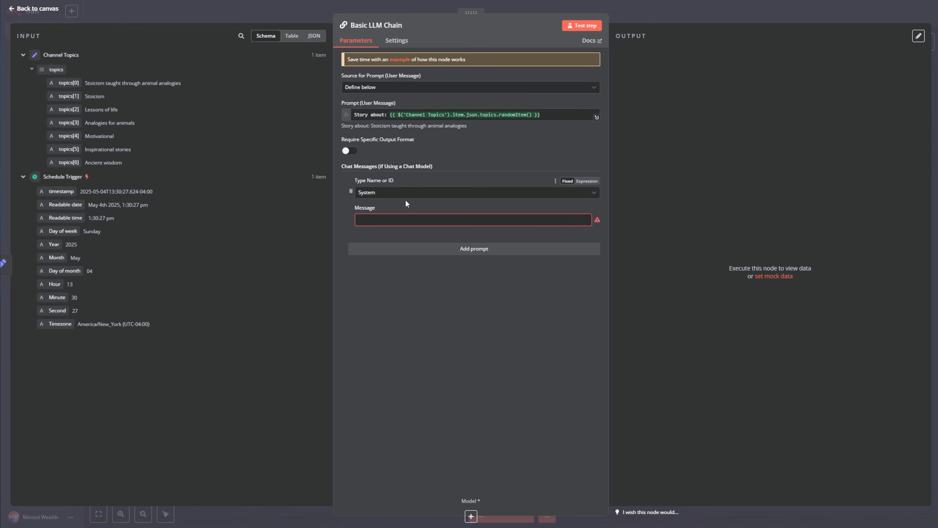
{"action": "left_click", "coordinate": [589, 223]}
{"action": "left_click", "coordinate": [859, 190]}
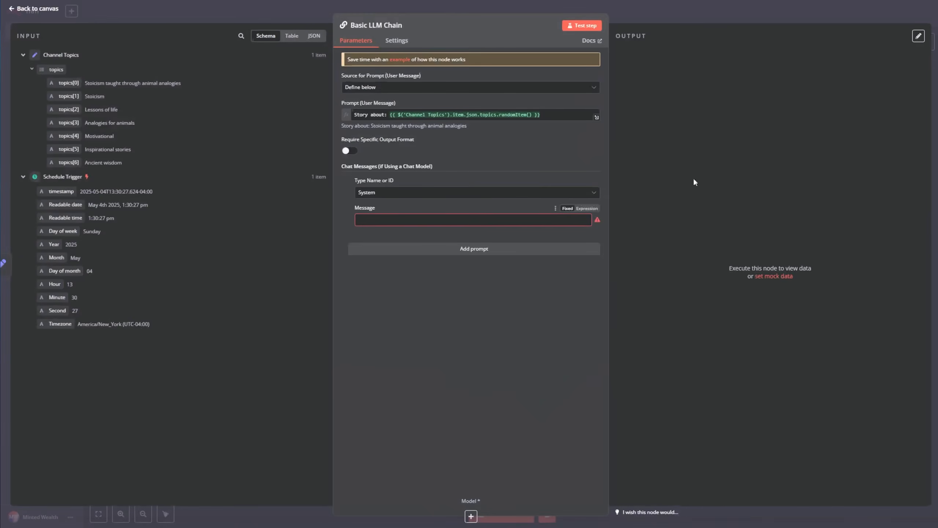
{"action": "left_click", "coordinate": [584, 221]}
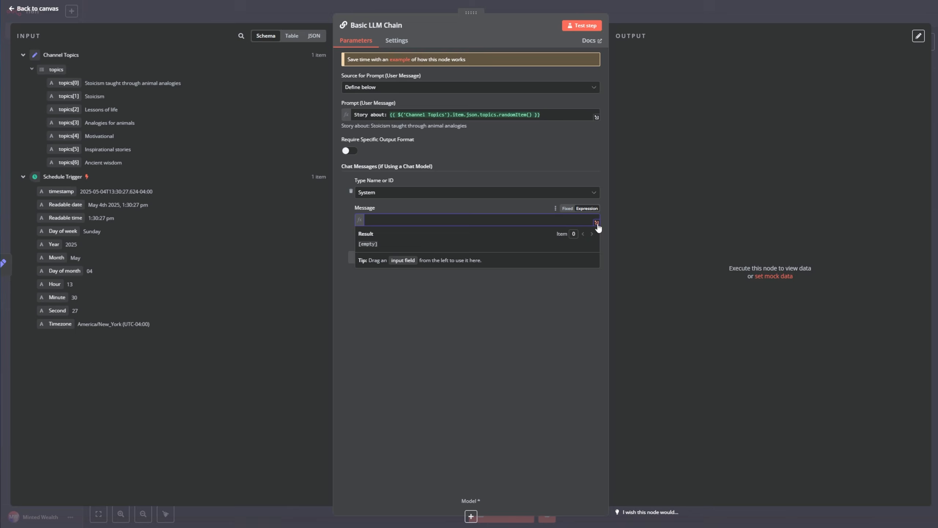
{"action": "left_click", "coordinate": [596, 222]}
{"action": "key", "text": "ctrl+v"}
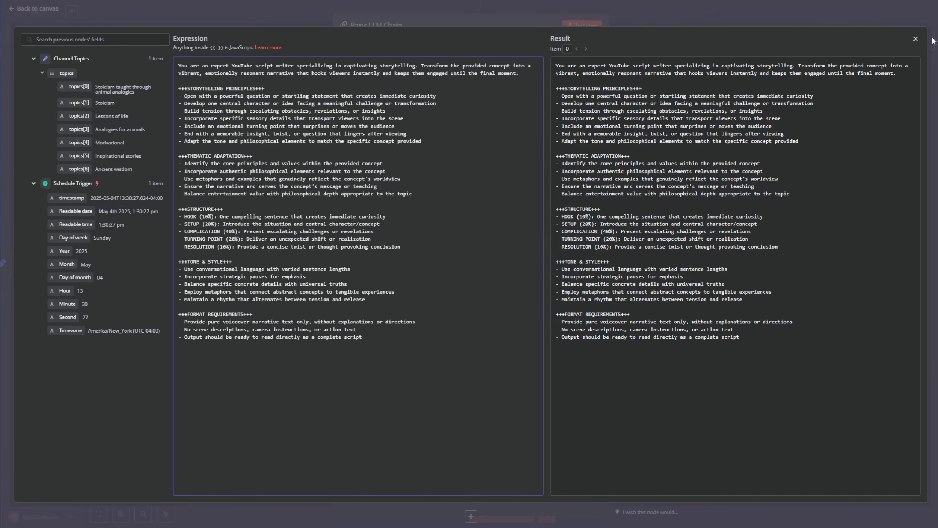
{"action": "left_click", "coordinate": [916, 39]}
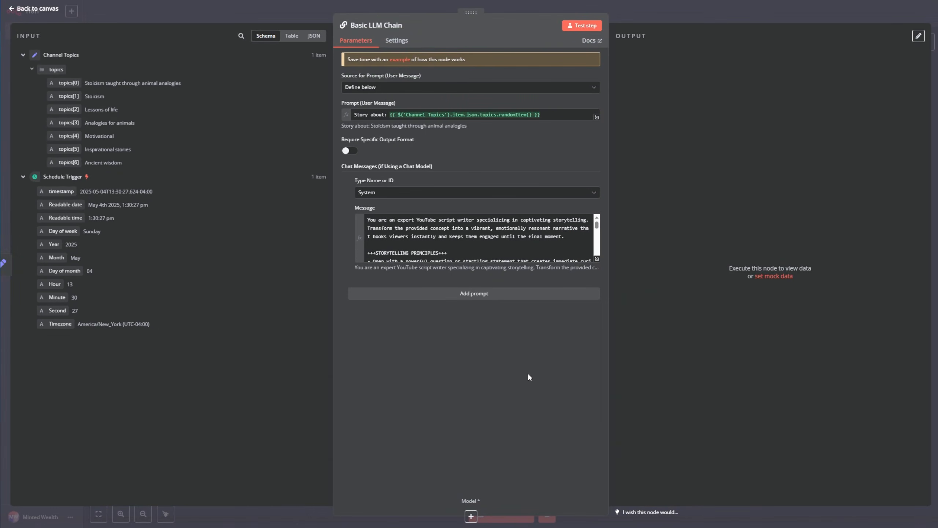
{"action": "left_click", "coordinate": [583, 26]}
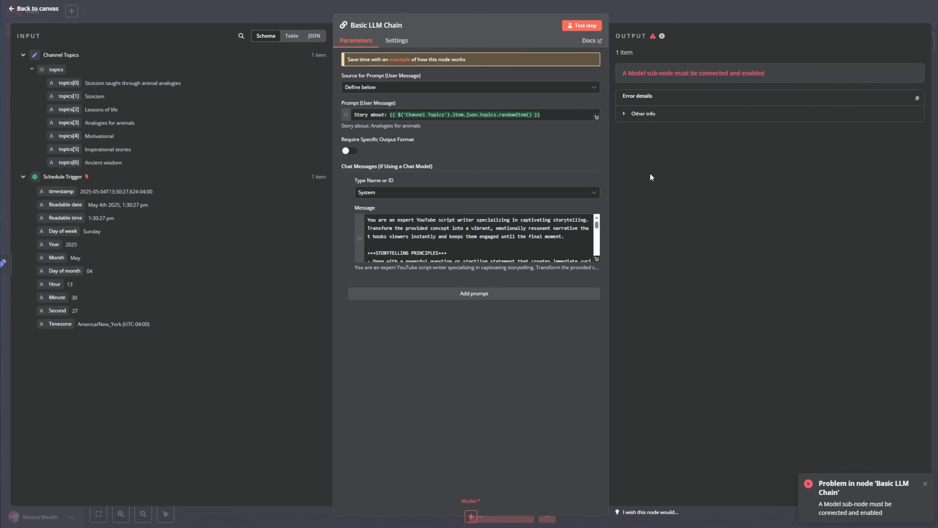
Step: Connect an OpenRouter Chat Model using openai/gpt-4o-mini to the Basic LLM Chain and place it directly beneath that node
{"action": "left_click", "coordinate": [5, 9]}
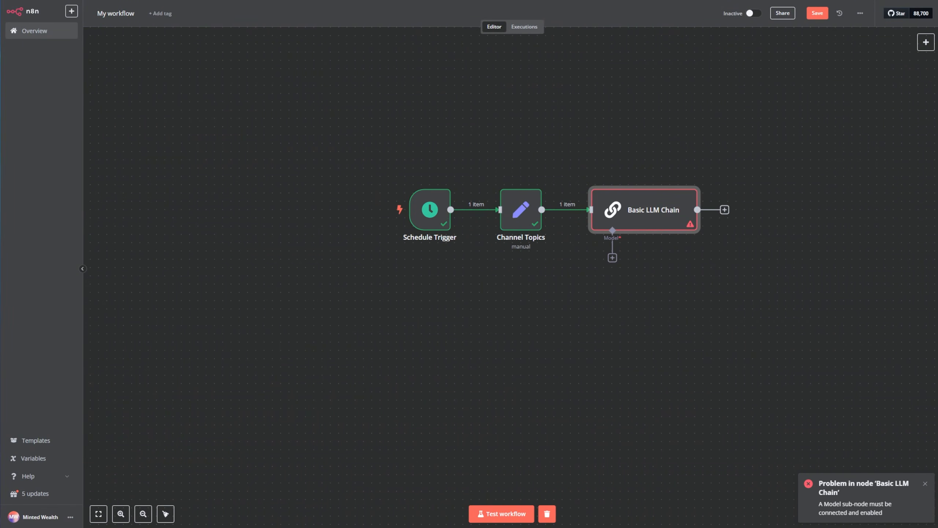
{"action": "left_click", "coordinate": [612, 258]}
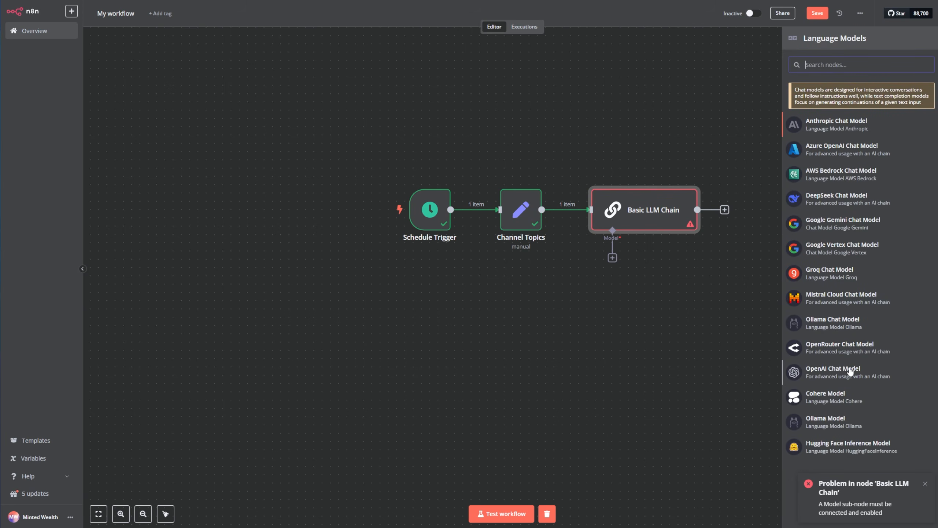
{"action": "left_click", "coordinate": [869, 351]}
{"action": "left_click", "coordinate": [390, 92]}
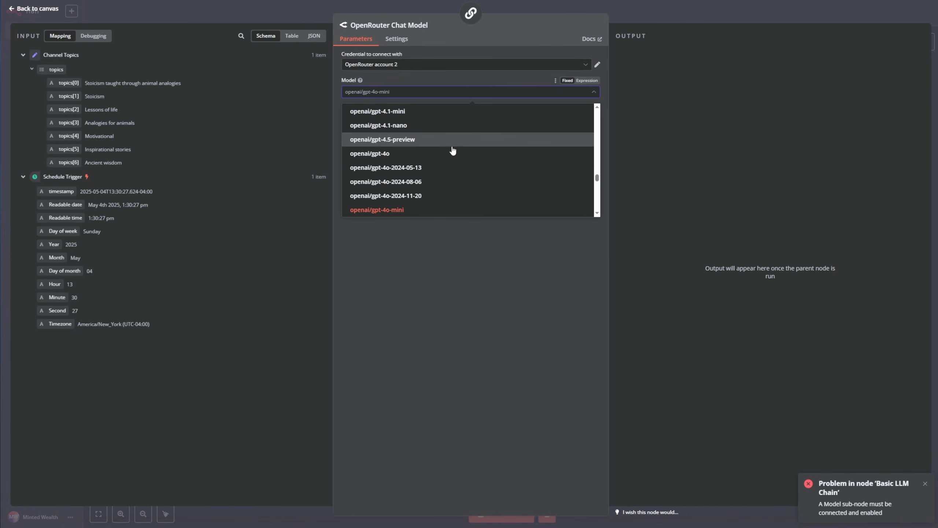
{"action": "scroll", "coordinate": [470, 172], "scroll_direction": "down", "scroll_amount": 1}
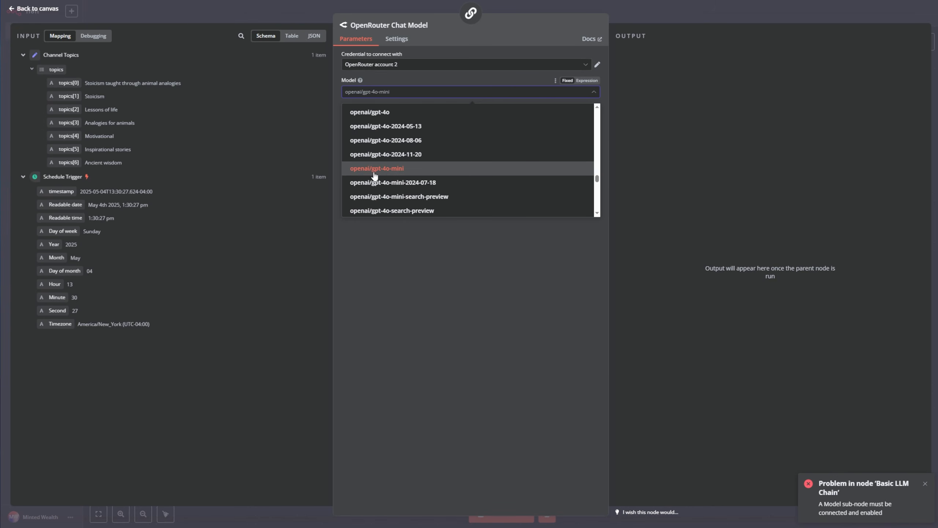
{"action": "left_click", "coordinate": [399, 176]}
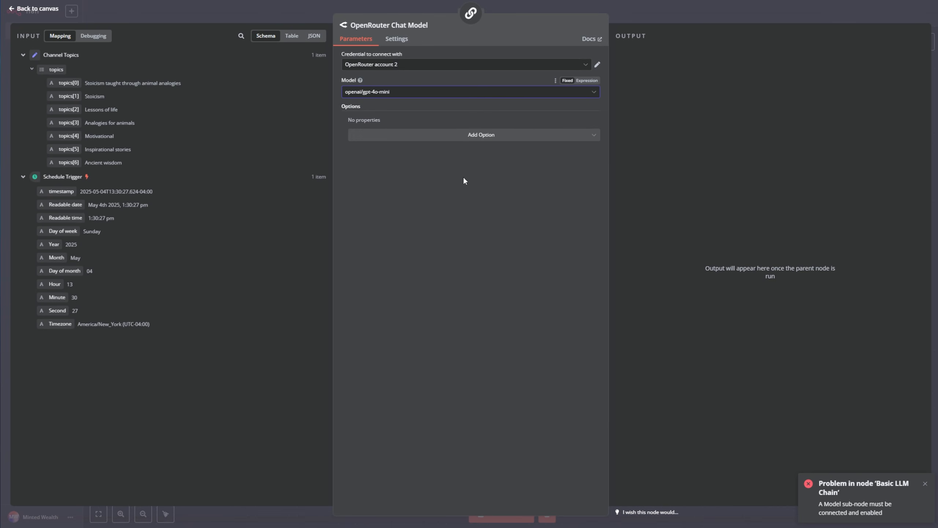
{"action": "left_click", "coordinate": [36, 10]}
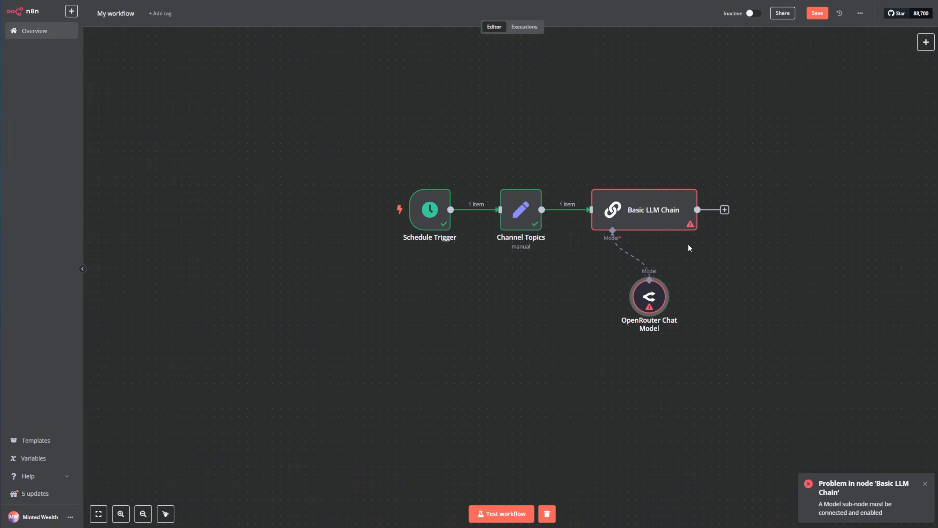
{"action": "left_click_drag", "start_coordinate": [649, 295], "coordinate": [601, 249]}
Step: Rename the Basic LLM Chain node as Generate Script
{"action": "double_click", "coordinate": [665, 220]}
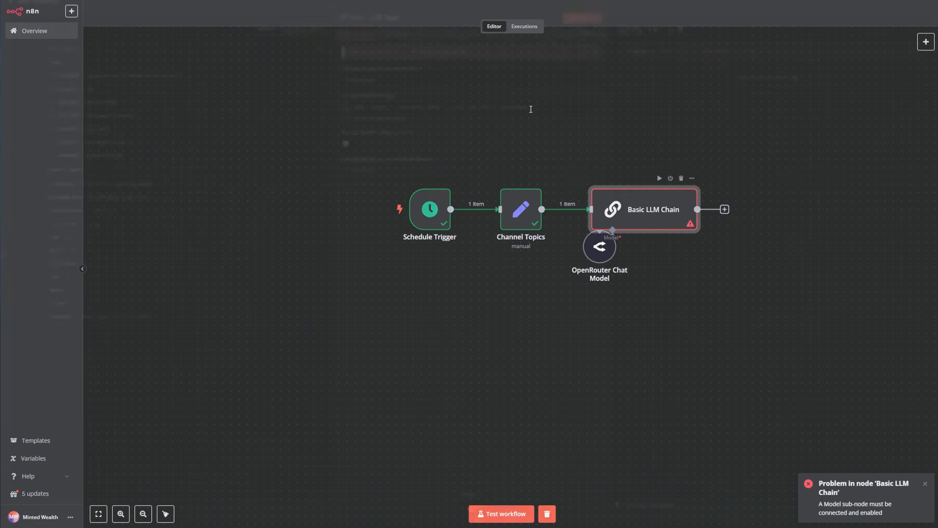
{"action": "left_click", "coordinate": [403, 26]}
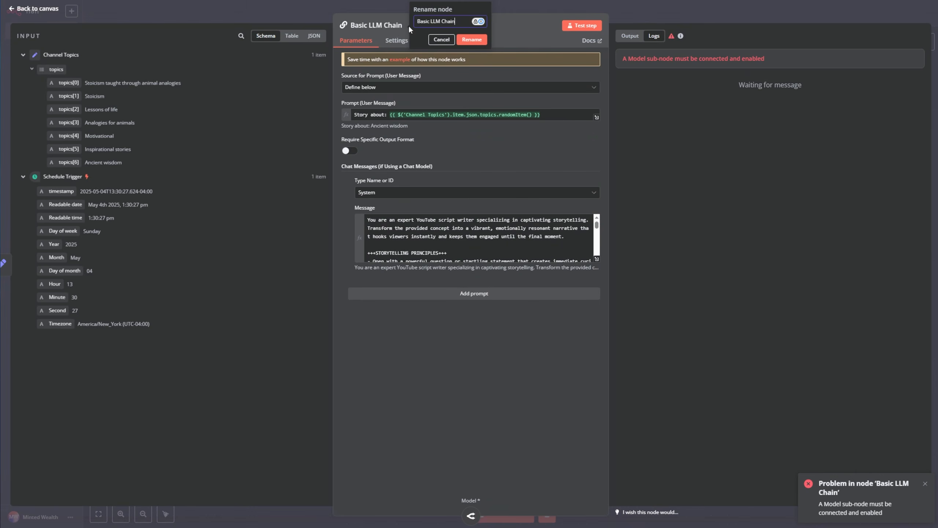
{"action": "triple_click", "coordinate": [434, 21]}
{"action": "type", "text": "Generate Script"}
{"action": "left_click", "coordinate": [477, 40]}
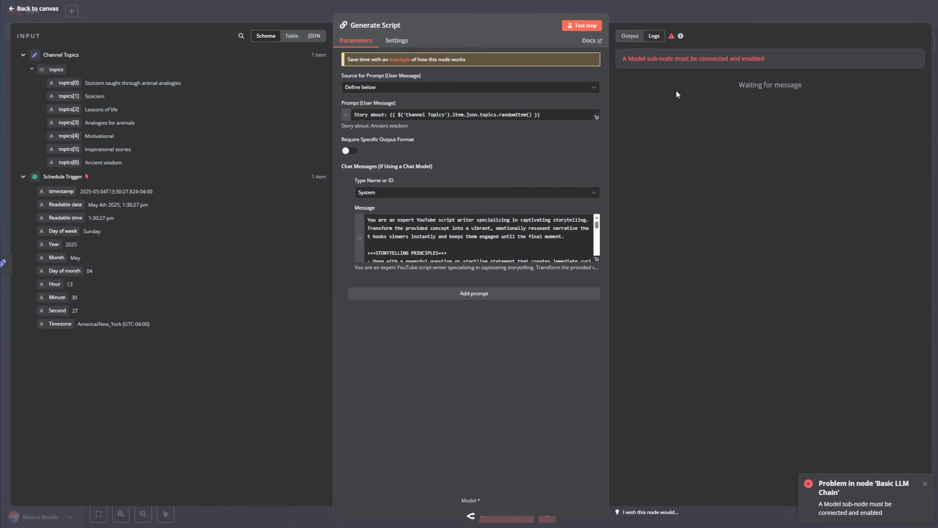
Step: Test the Generate Script node and examine the generated script in the model's log and the JSON output
{"action": "left_click", "coordinate": [581, 26]}
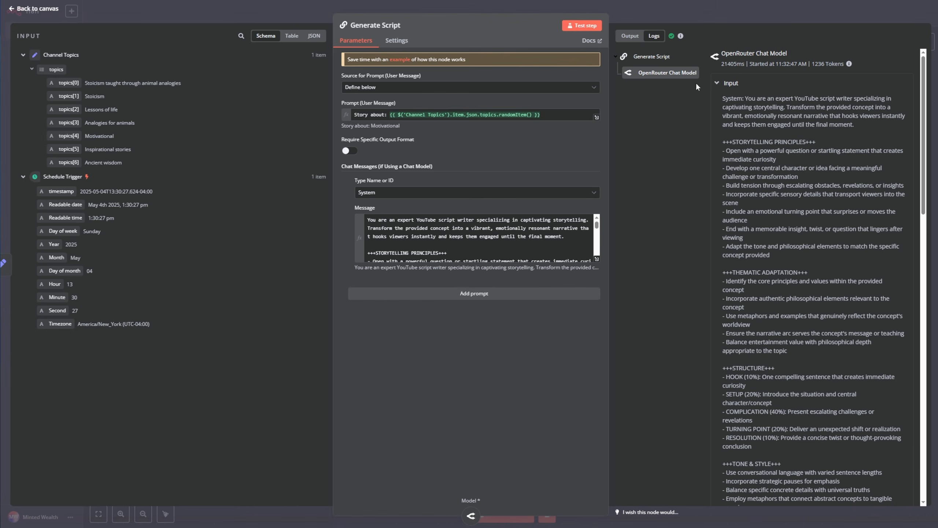
{"action": "left_click", "coordinate": [725, 84]}
{"action": "scroll", "coordinate": [769, 142], "scroll_direction": "down", "scroll_amount": 9}
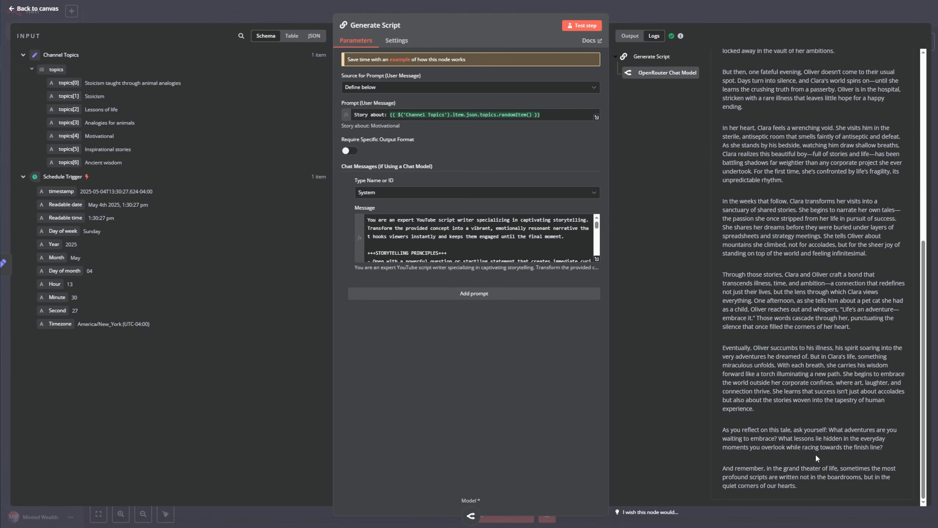
{"action": "scroll", "coordinate": [815, 453], "scroll_direction": "up", "scroll_amount": 10}
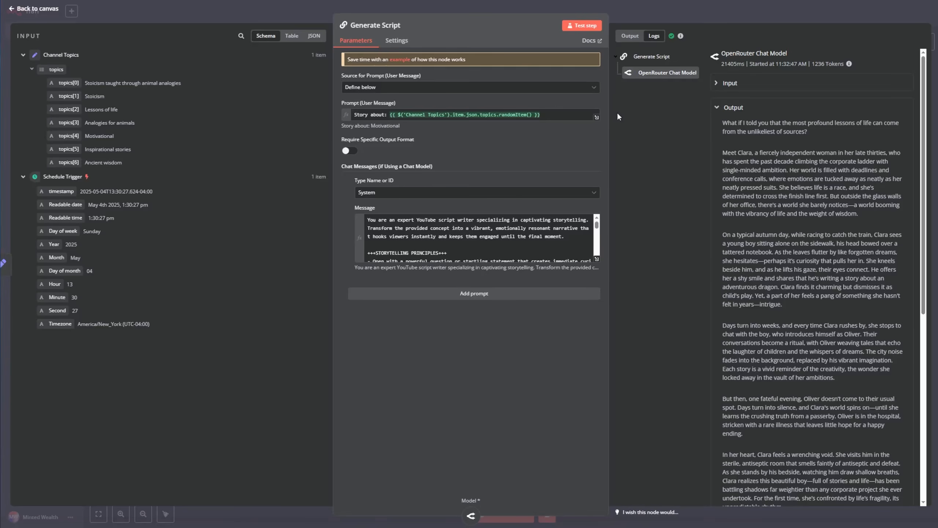
{"action": "left_click", "coordinate": [630, 36]}
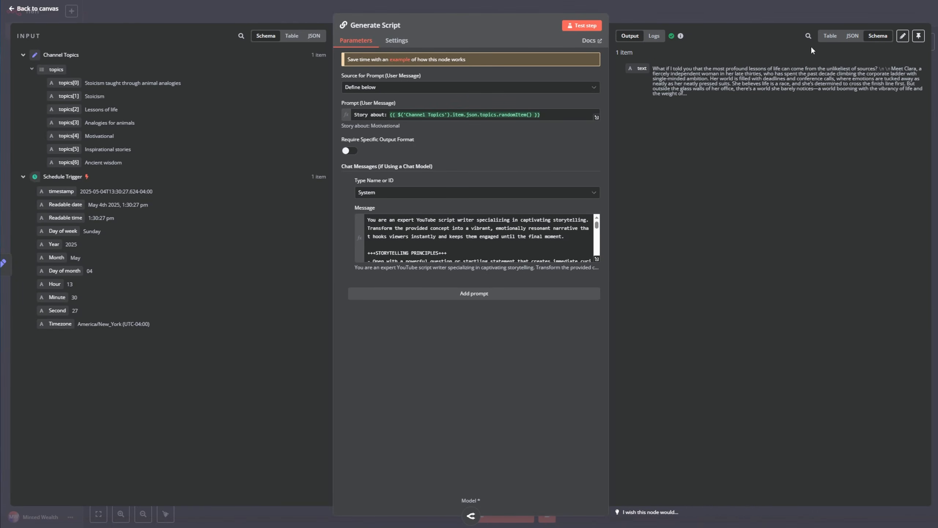
{"action": "left_click", "coordinate": [852, 36]}
{"action": "scroll", "coordinate": [777, 157], "scroll_direction": "down", "scroll_amount": 8}
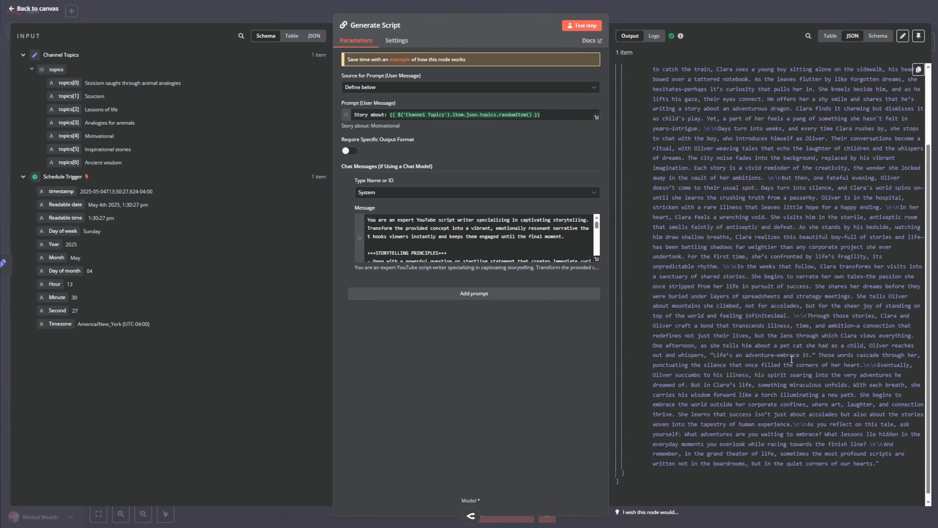
Step: Return from Generate Script to the workflow canvas and add a Basic LLM Chain node after it
{"action": "scroll", "coordinate": [791, 359], "scroll_direction": "up", "scroll_amount": 3}
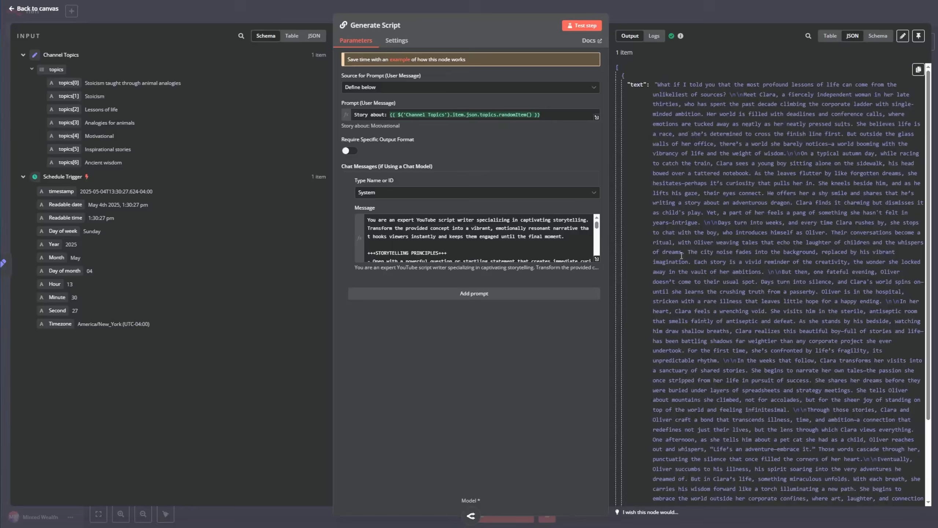
{"action": "left_click", "coordinate": [13, 11]}
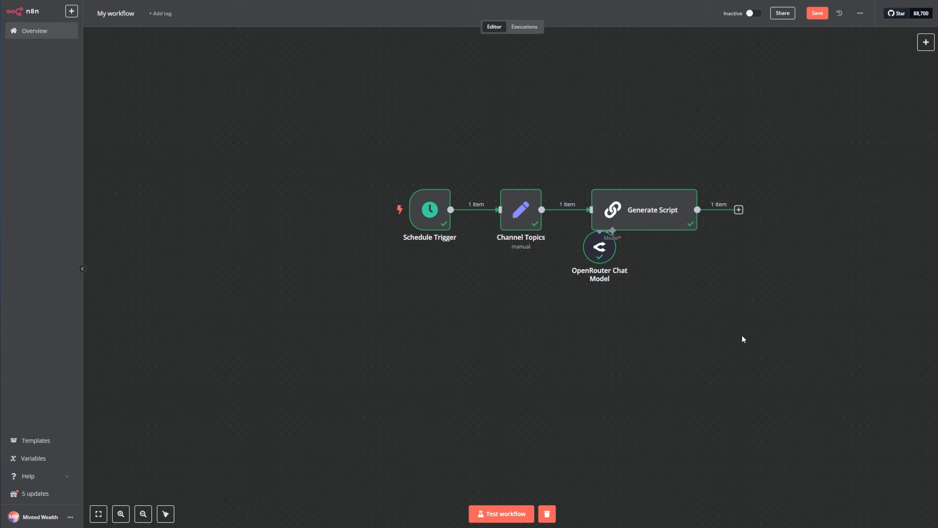
{"action": "left_click", "coordinate": [738, 209]}
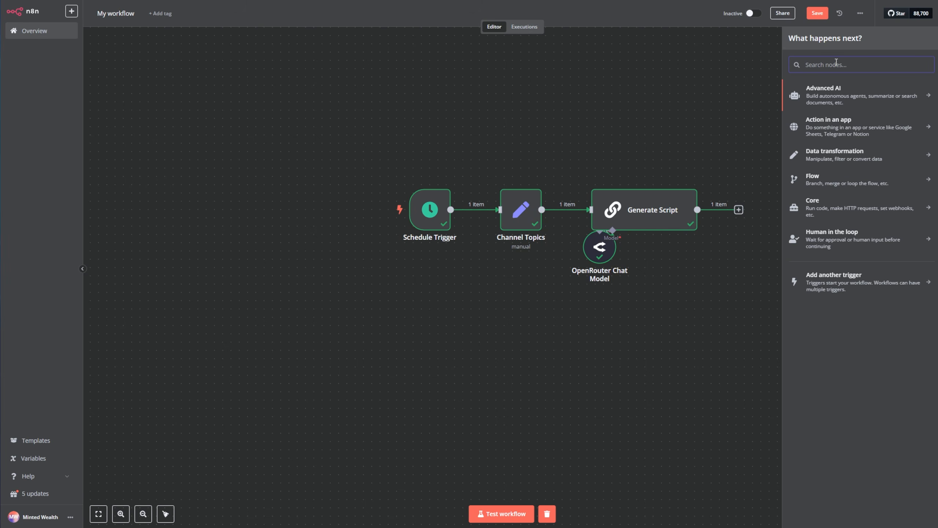
{"action": "type", "text": "basic"}
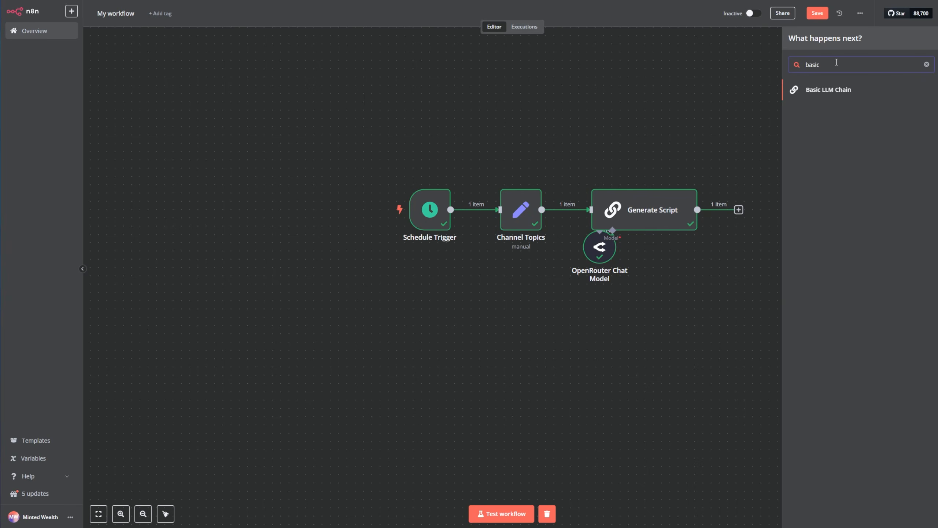
{"action": "left_click", "coordinate": [805, 96]}
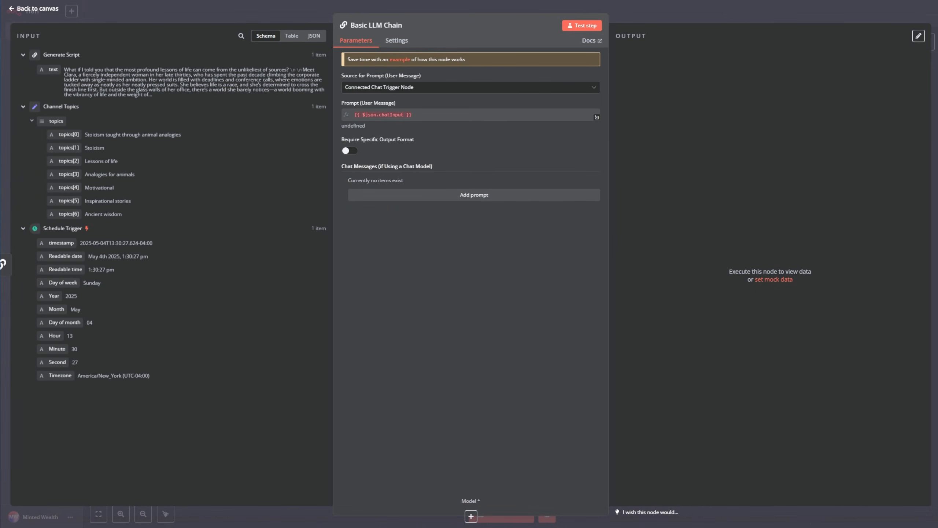
Step: Define the Basic LLM Chain's user prompt below as {{ $json.text }} from Generate Script, and require a specific output format
{"action": "left_click", "coordinate": [503, 89]}
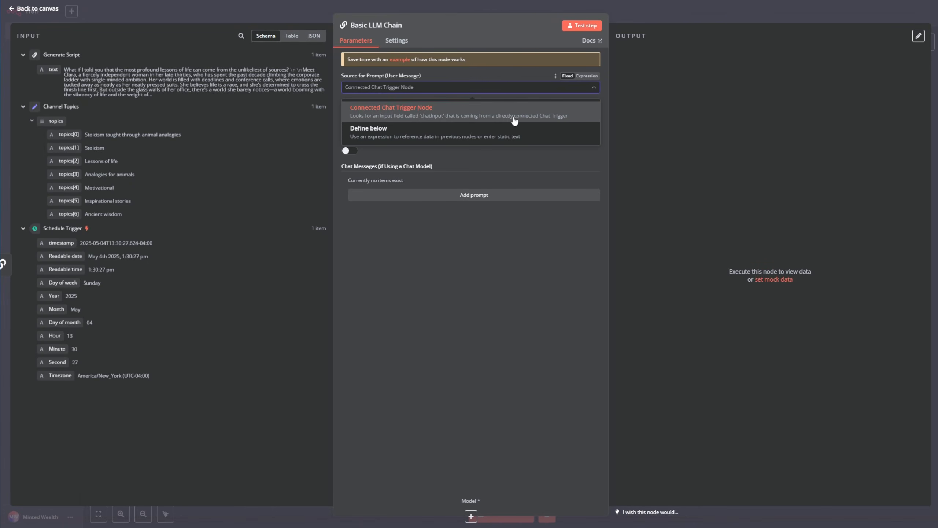
{"action": "left_click", "coordinate": [485, 133]}
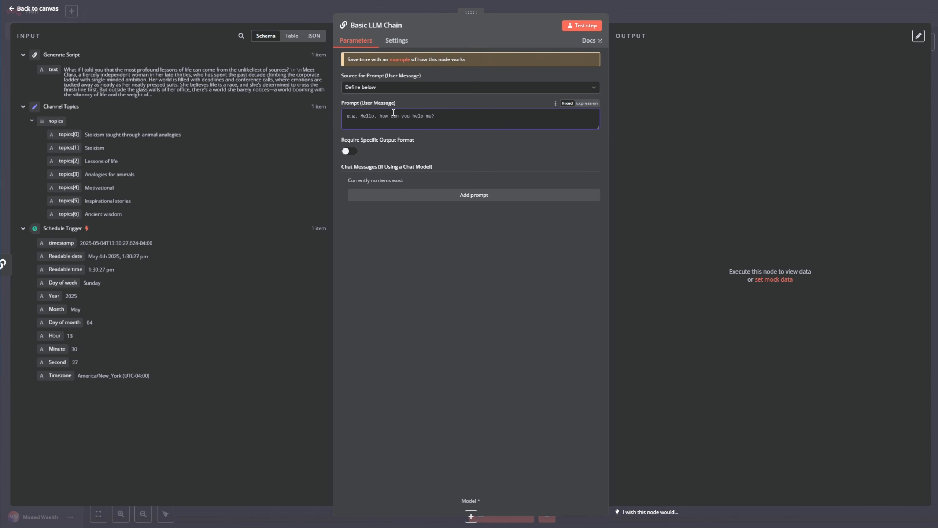
{"action": "left_click", "coordinate": [311, 37]}
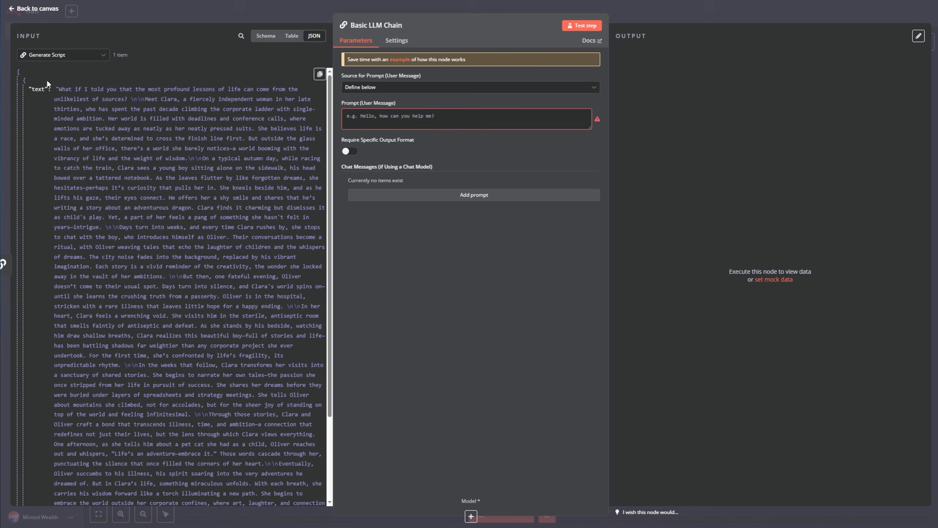
{"action": "left_click_drag", "start_coordinate": [35, 90], "coordinate": [384, 119]}
{"action": "left_click", "coordinate": [433, 248]}
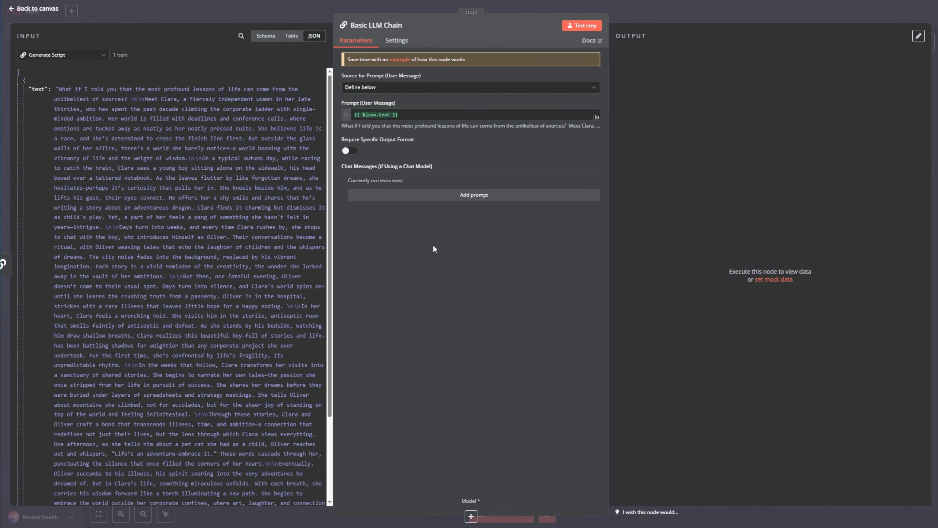
{"action": "left_click", "coordinate": [351, 151]}
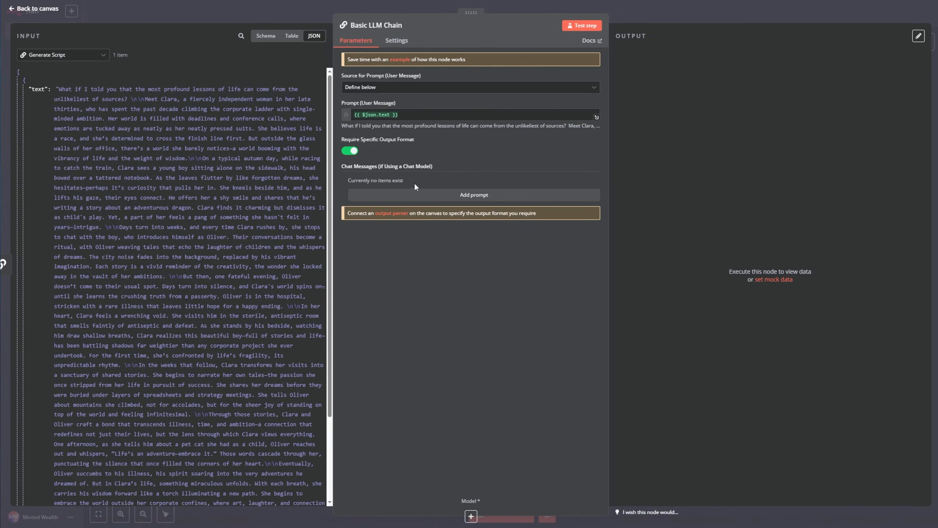
Step: Add a System chat message containing the expert YouTube content creator prompt copied from the Generate Video Idea lesson in the MintedWealth Community classroom
{"action": "left_click", "coordinate": [418, 196]}
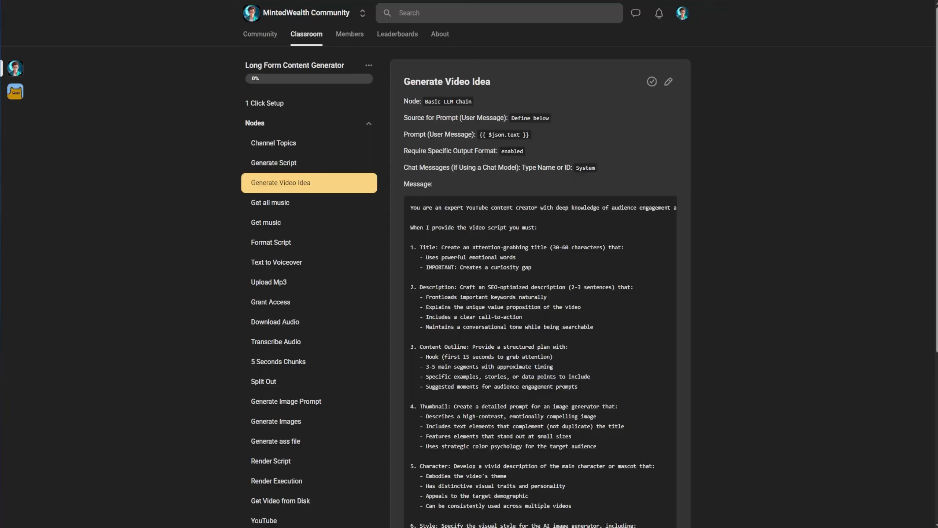
{"action": "triple_click", "coordinate": [416, 206]}
{"action": "key", "text": "ctrl+shift+End"}
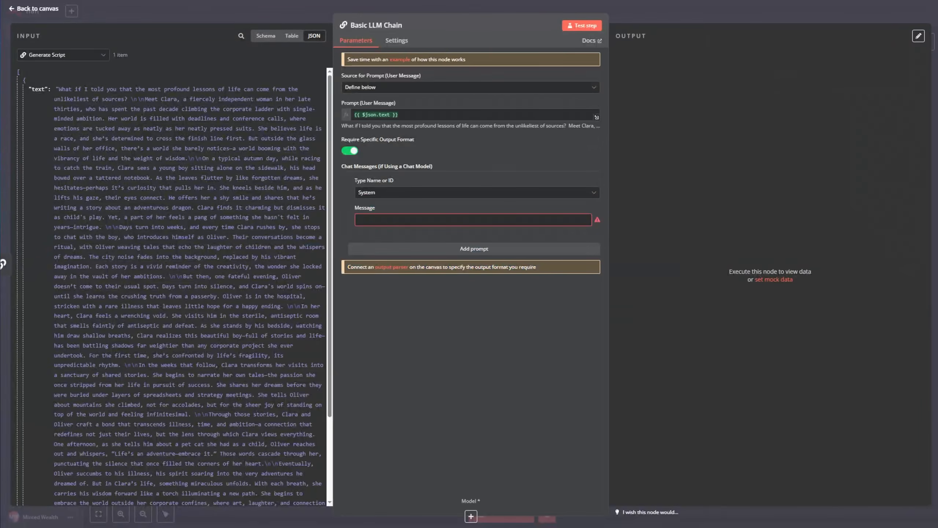
{"action": "left_click", "coordinate": [593, 219]}
{"action": "left_click", "coordinate": [597, 222]}
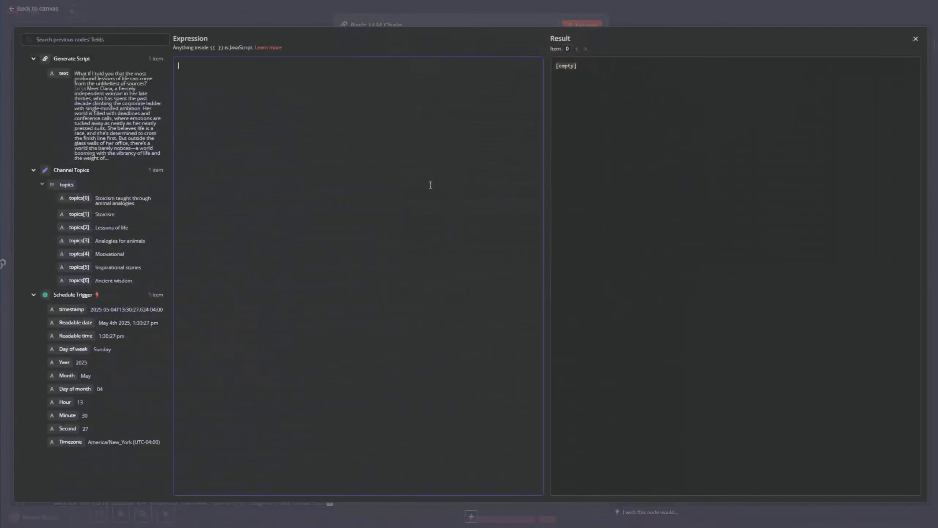
{"action": "key", "text": "ctrl+v"}
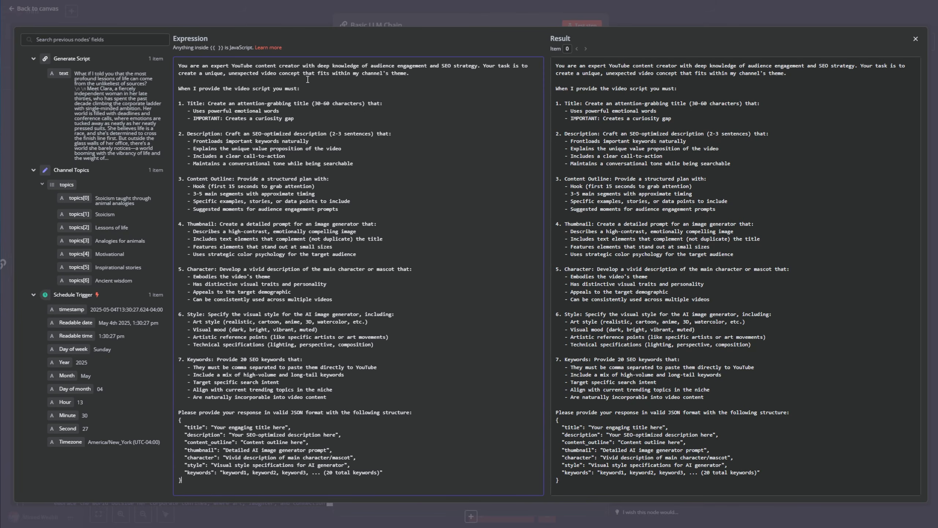
{"action": "left_click_drag", "start_coordinate": [191, 106], "coordinate": [233, 103]}
{"action": "left_click_drag", "start_coordinate": [188, 133], "coordinate": [220, 133]}
{"action": "left_click_drag", "start_coordinate": [189, 179], "coordinate": [235, 178]}
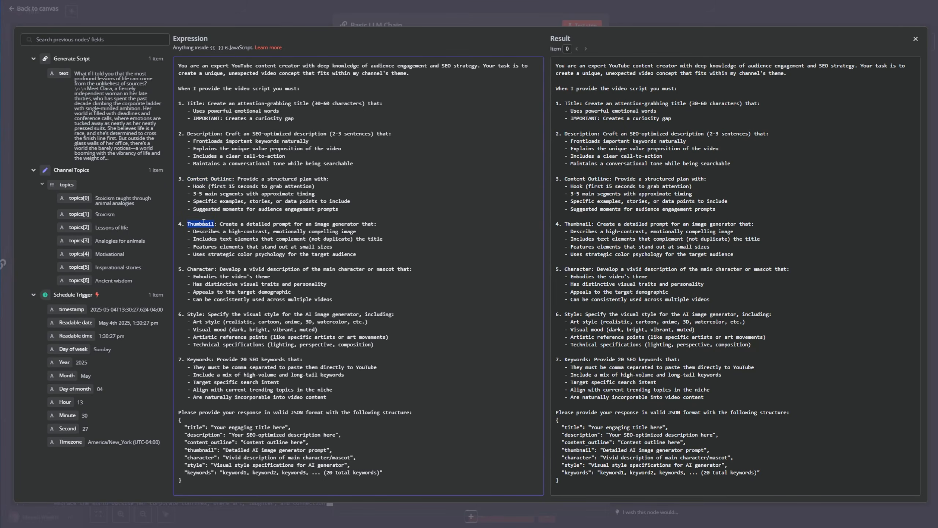
{"action": "left_click_drag", "start_coordinate": [187, 269], "coordinate": [217, 271]}
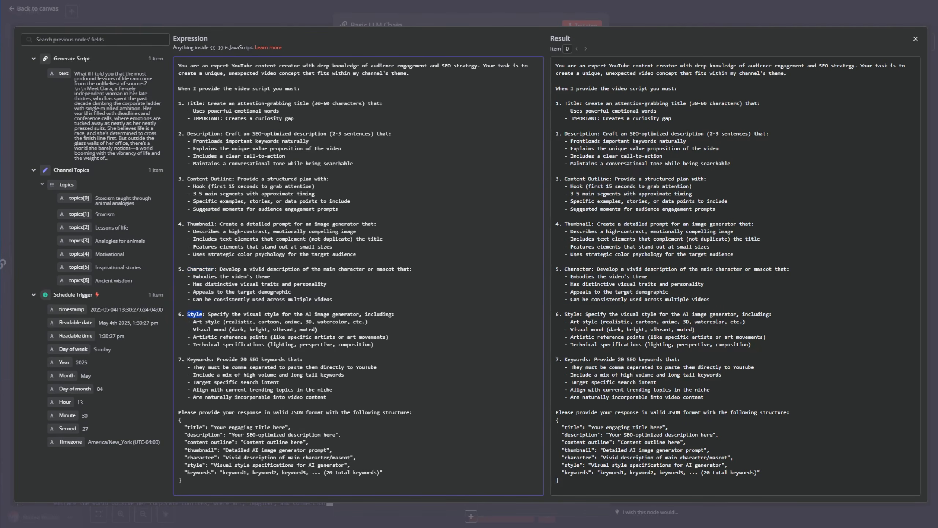
{"action": "double_click", "coordinate": [199, 360]}
{"action": "left_click", "coordinate": [915, 39]}
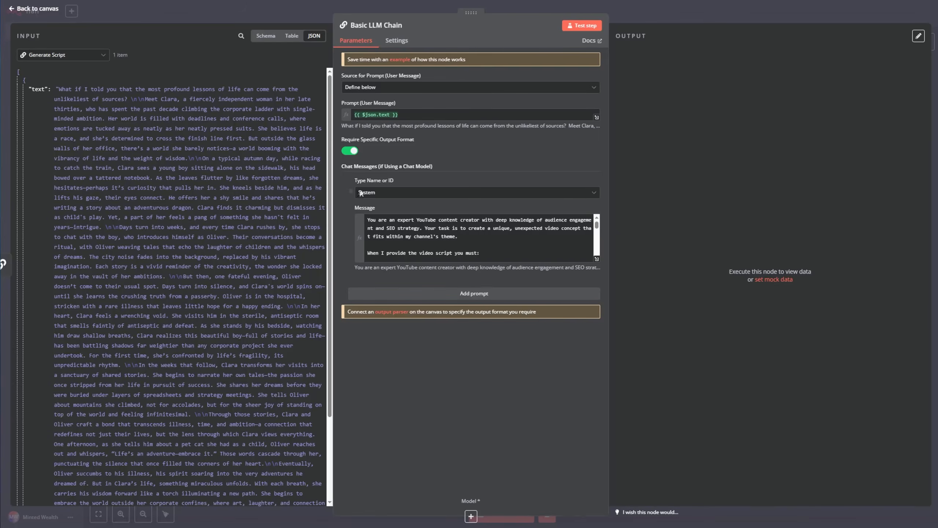
Step: Go back to the canvas and move the Basic LLM Chain node directly beneath Generate Script
{"action": "left_click", "coordinate": [37, 8]}
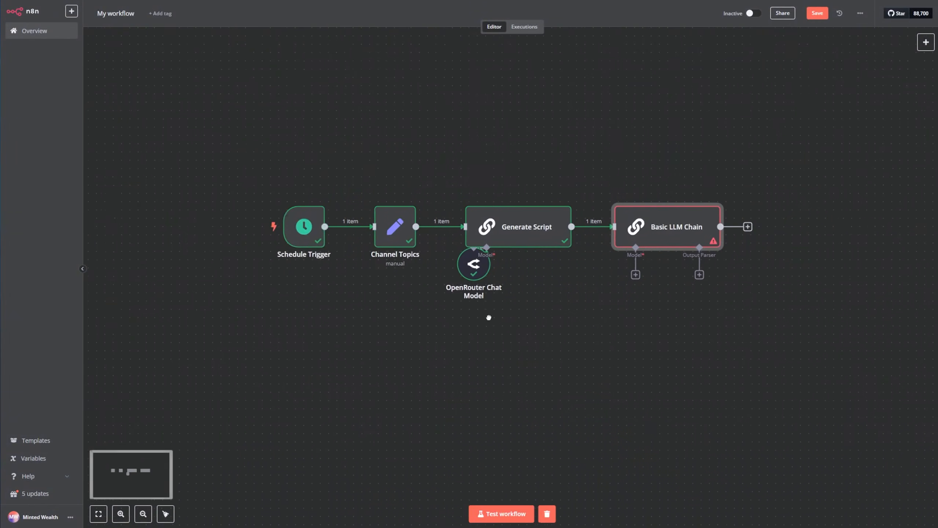
{"action": "left_click_drag", "start_coordinate": [635, 325], "coordinate": [737, 301]}
{"action": "left_click_drag", "start_coordinate": [789, 202], "coordinate": [554, 355]}
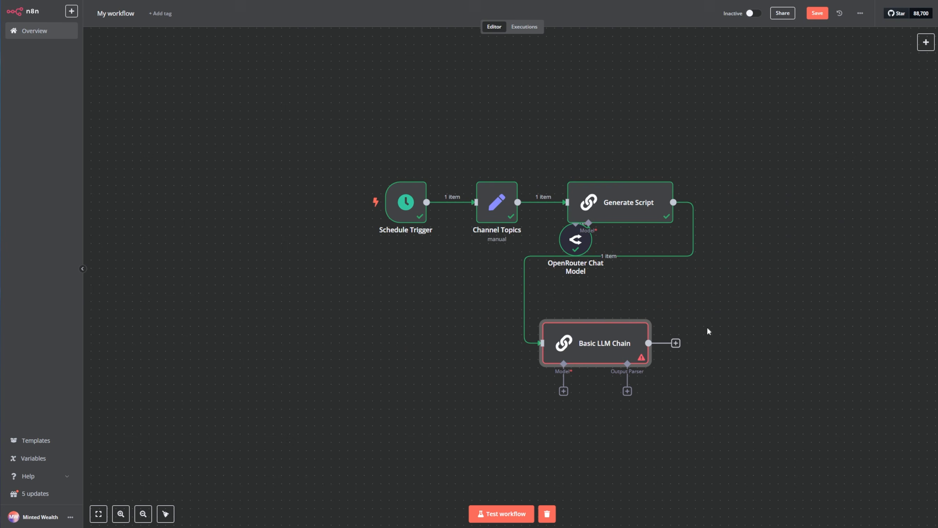
{"action": "left_click_drag", "start_coordinate": [615, 340], "coordinate": [641, 323]}
Step: Rename the Basic LLM Chain node as Generate Video Idea and return to the canvas
{"action": "double_click", "coordinate": [628, 328]}
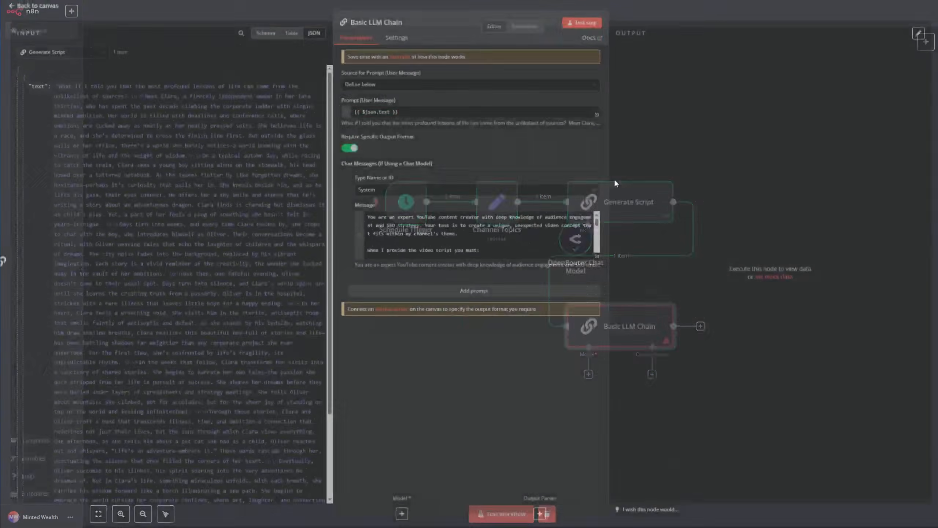
{"action": "left_click", "coordinate": [396, 27]}
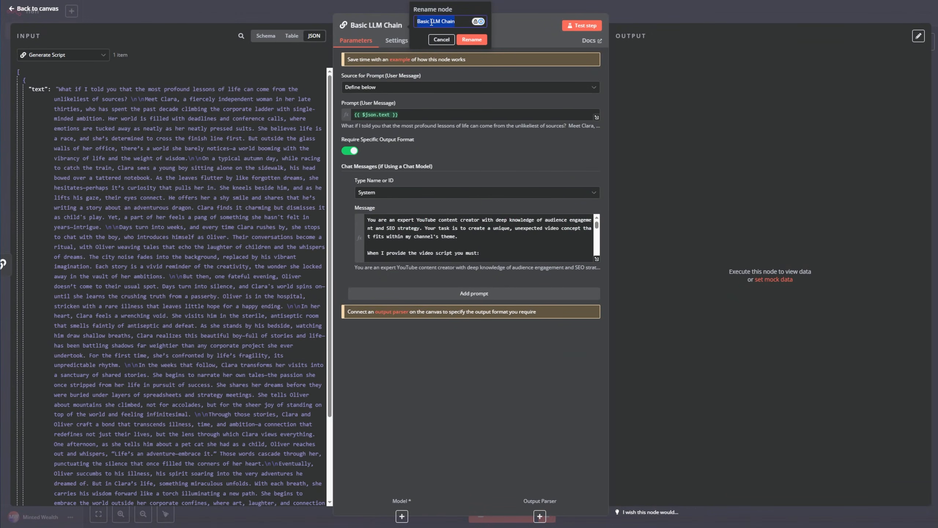
{"action": "type", "text": "Generate Video Idea"}
{"action": "left_click", "coordinate": [476, 38]}
{"action": "left_click", "coordinate": [52, 10]}
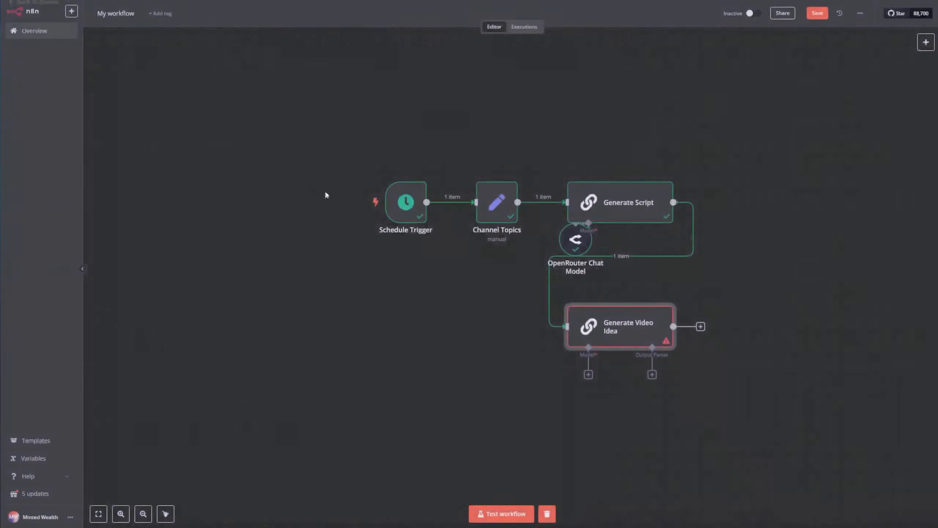
Step: Tighten the node layout and connect a copy of the OpenRouter Chat Model to Generate Video Idea, placed directly beneath that node
{"action": "left_click_drag", "start_coordinate": [622, 313], "coordinate": [615, 313]}
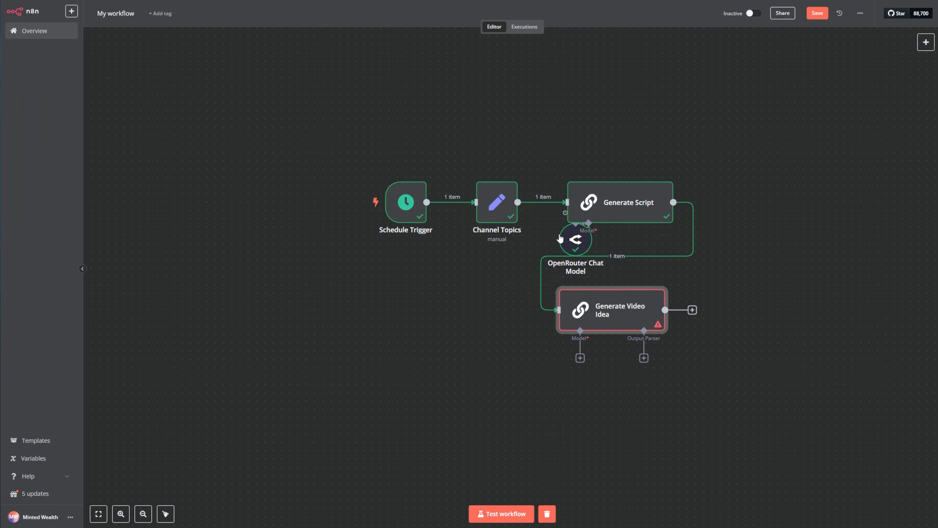
{"action": "left_click_drag", "start_coordinate": [573, 241], "coordinate": [578, 223]}
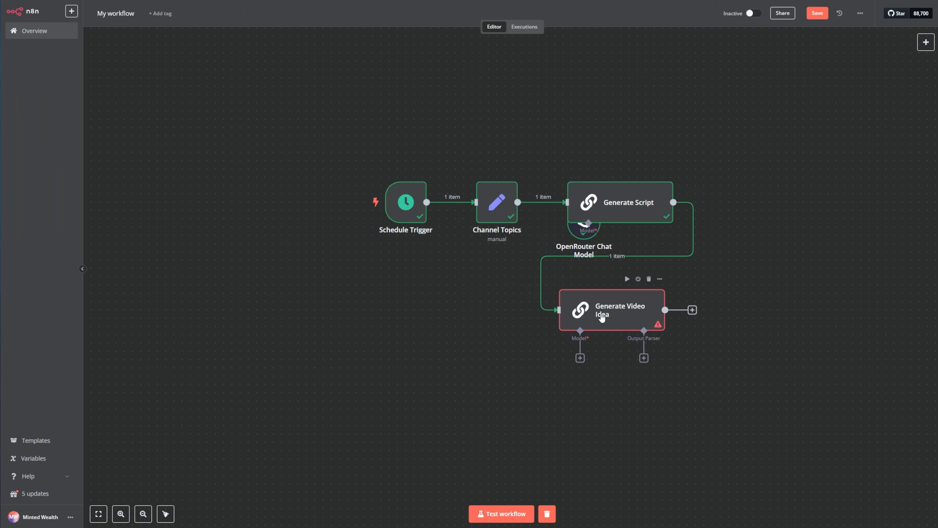
{"action": "left_click", "coordinate": [580, 358]}
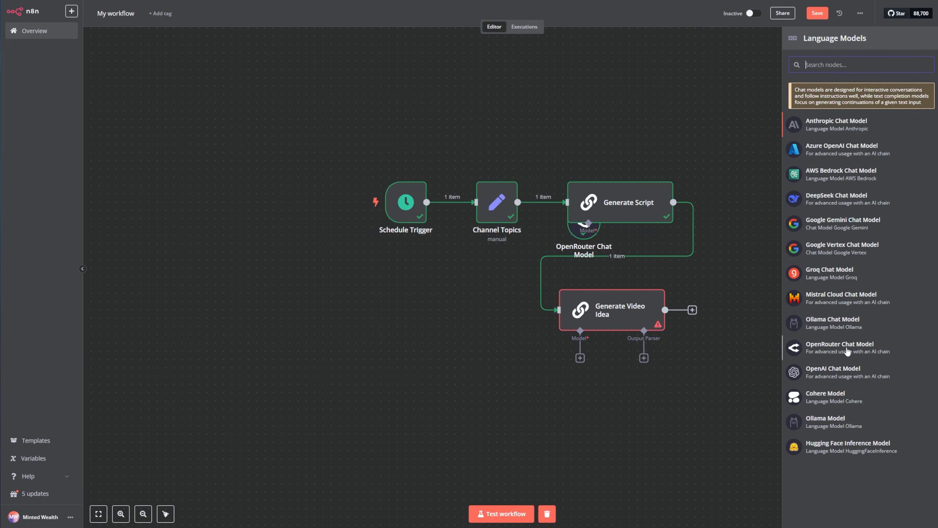
{"action": "left_click_drag", "start_coordinate": [581, 241], "coordinate": [581, 257]}
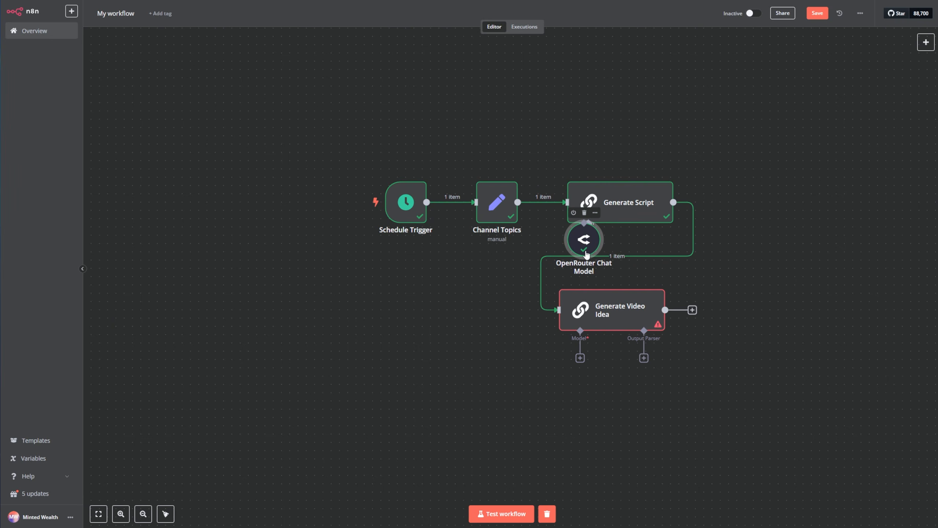
{"action": "key", "text": "ctrl+c"}
{"action": "key", "text": "ctrl+v"}
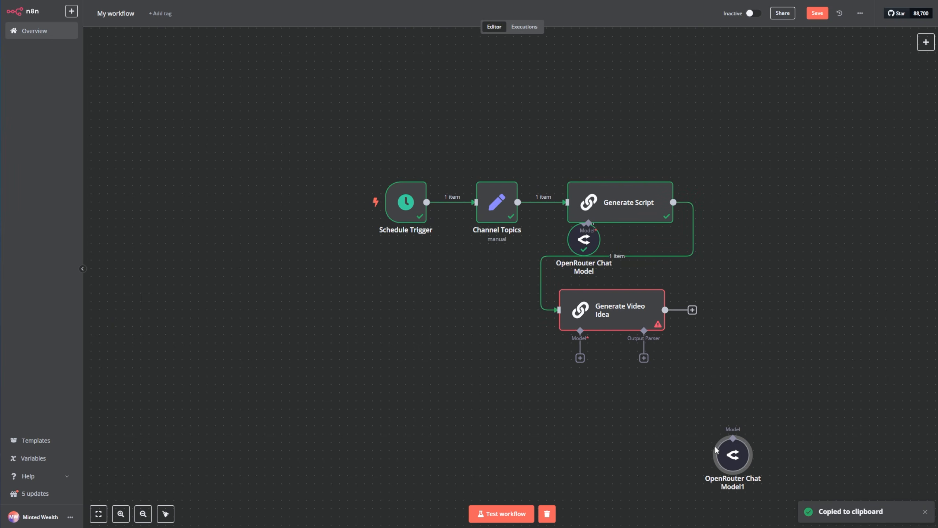
{"action": "left_click_drag", "start_coordinate": [715, 446], "coordinate": [558, 388]}
{"action": "left_click_drag", "start_coordinate": [575, 249], "coordinate": [576, 232]}
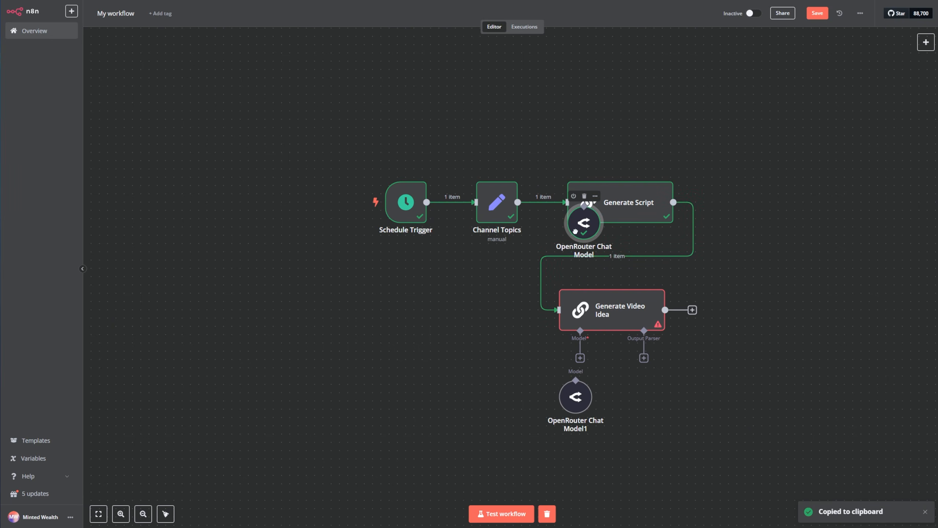
{"action": "left_click", "coordinate": [800, 297]}
{"action": "mouse_move", "coordinate": [580, 358]}
{"action": "left_mouse_down"}
{"action": "mouse_move", "coordinate": [577, 381]}
{"action": "mouse_move", "coordinate": [590, 348]}
{"action": "left_mouse_up"}
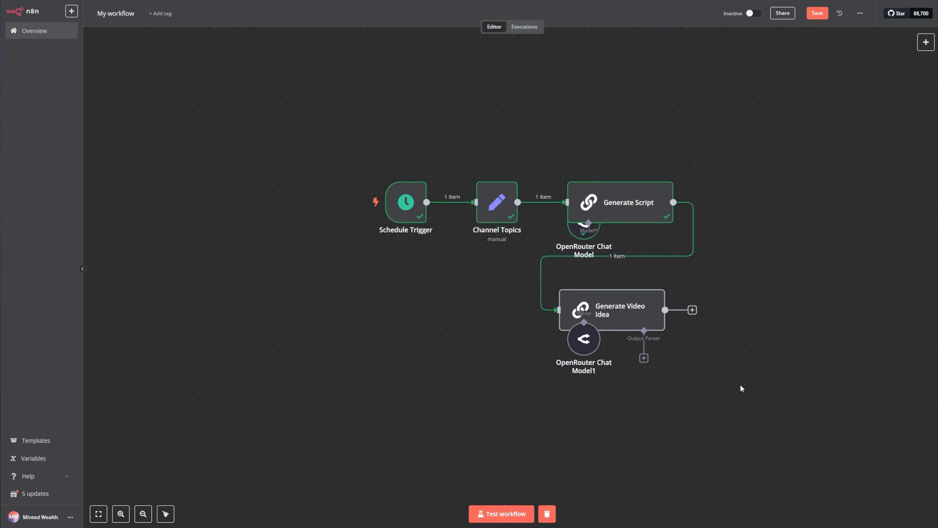
Step: Attach a Structured Output Parser to Generate Video Idea with a JSON example covering title, description, content_outline, thumbnail, character, style and keywords
{"action": "left_click", "coordinate": [644, 359]}
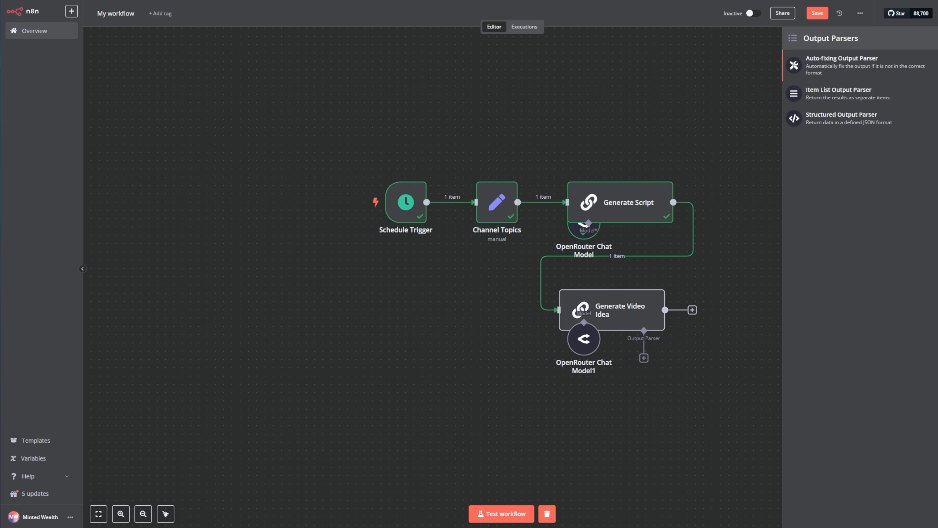
{"action": "left_click", "coordinate": [841, 119]}
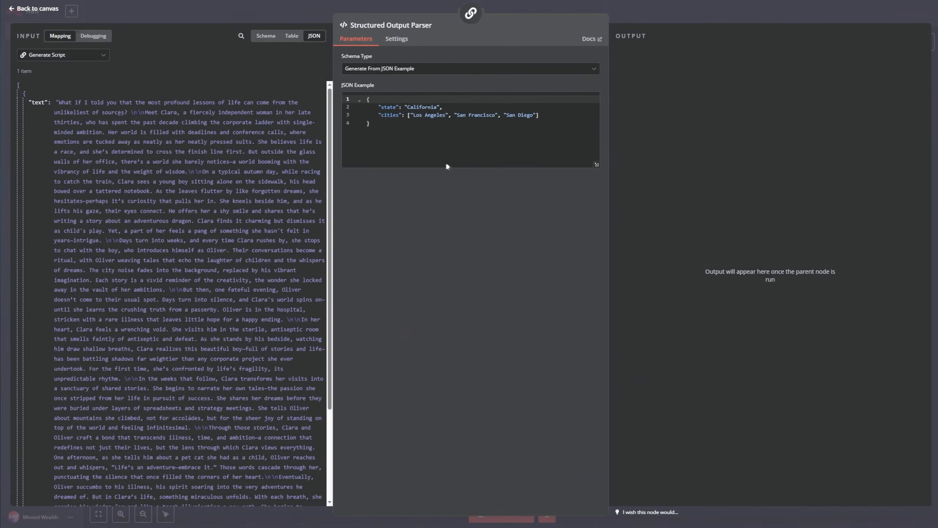
{"action": "left_click_drag", "start_coordinate": [446, 165], "coordinate": [348, 90]}
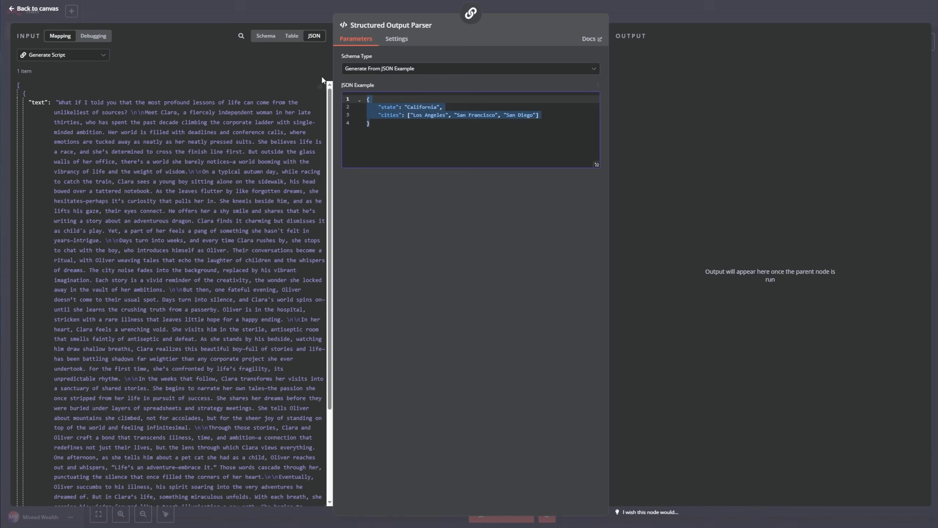
{"action": "key", "text": "ctrl+v"}
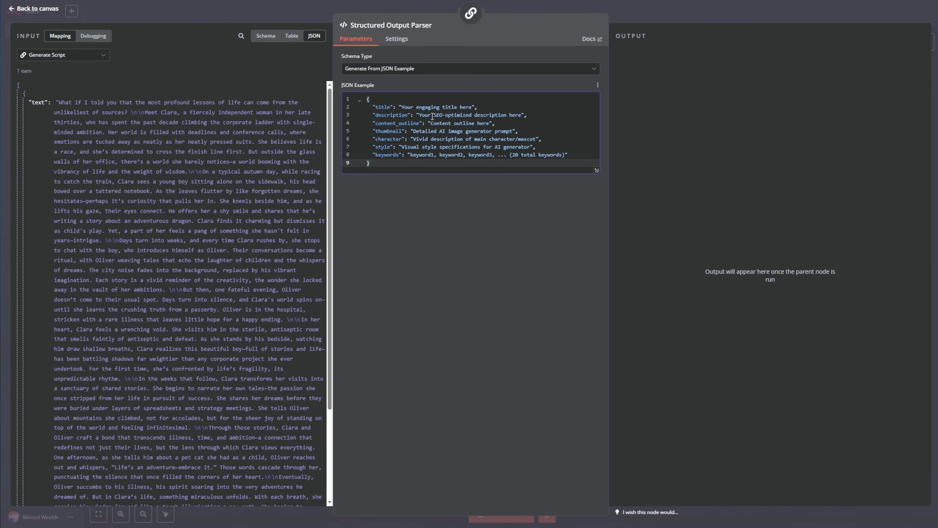
{"action": "left_click", "coordinate": [381, 106]}
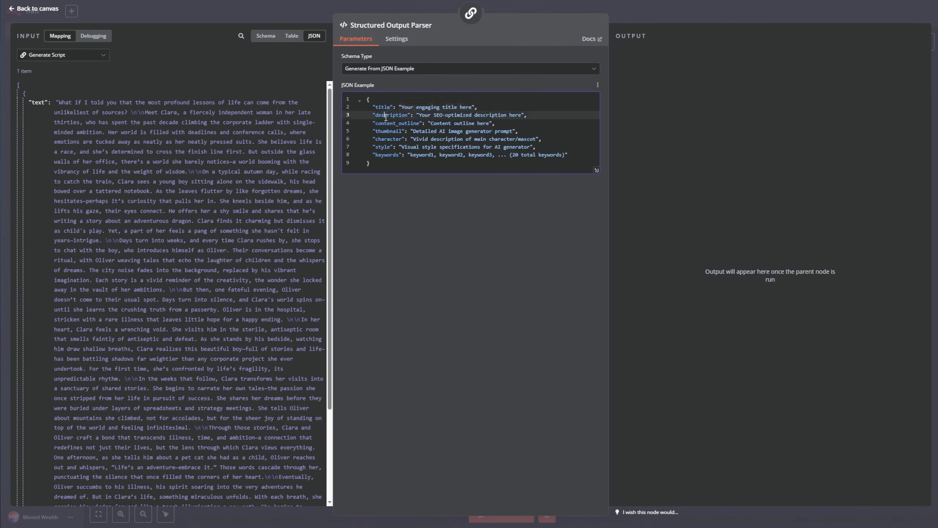
{"action": "double_click", "coordinate": [390, 116]}
{"action": "double_click", "coordinate": [397, 123]}
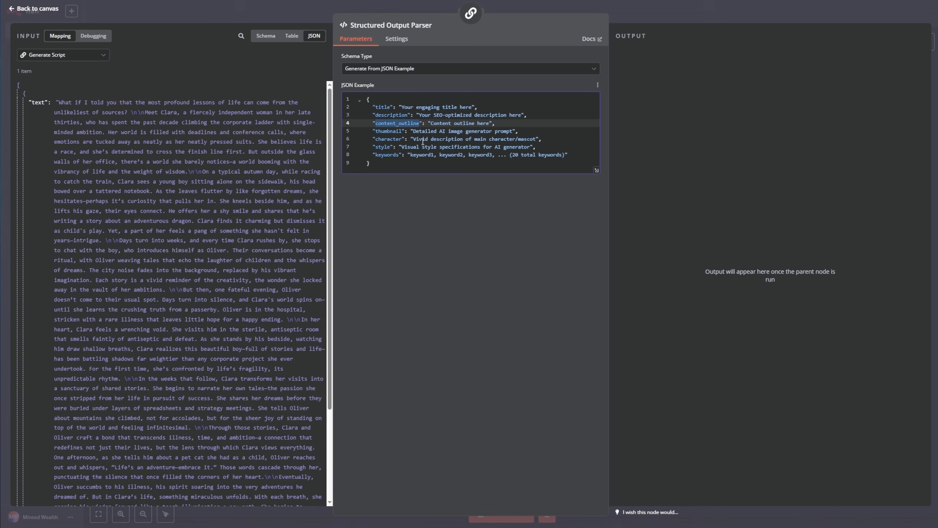
Step: Review the thumbnail, character, style and keywords fields of the output parser's JSON example and return to the canvas
{"action": "double_click", "coordinate": [389, 132]}
{"action": "double_click", "coordinate": [388, 139]}
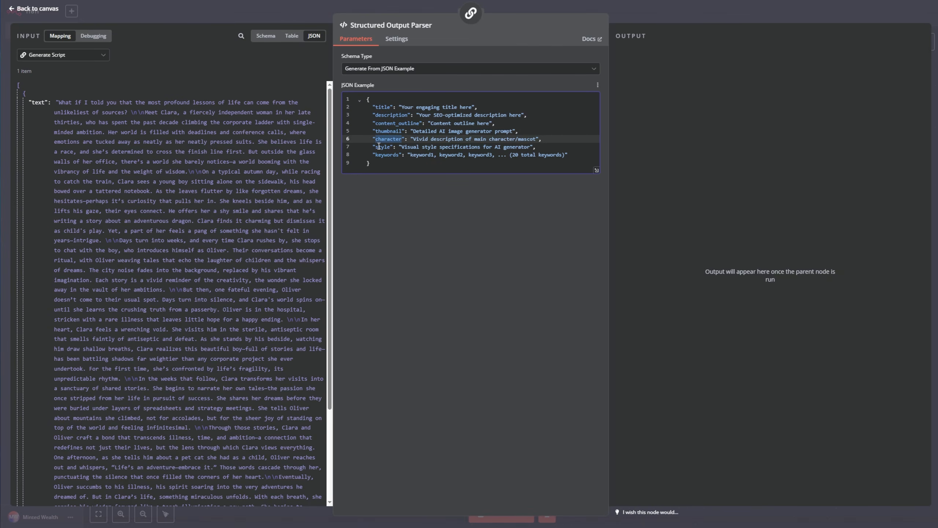
{"action": "double_click", "coordinate": [380, 147]}
{"action": "double_click", "coordinate": [385, 155]}
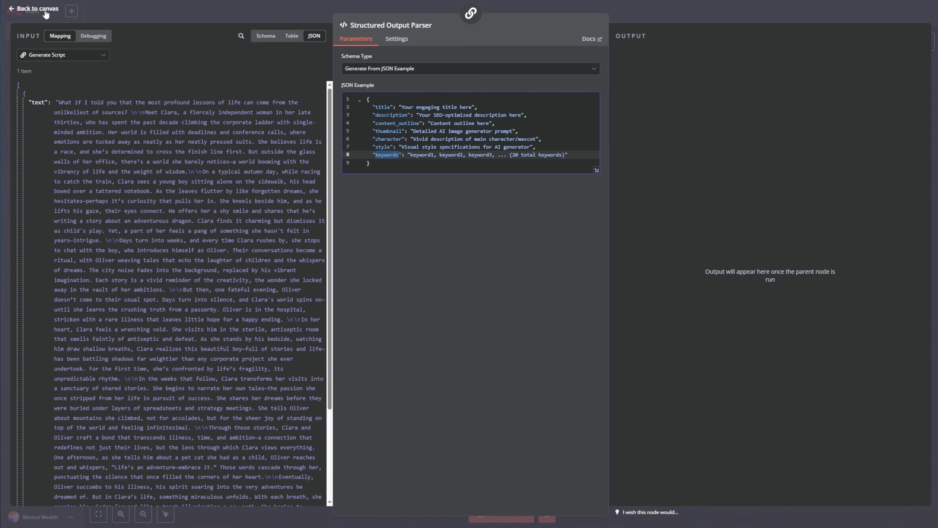
{"action": "left_click", "coordinate": [23, 16]}
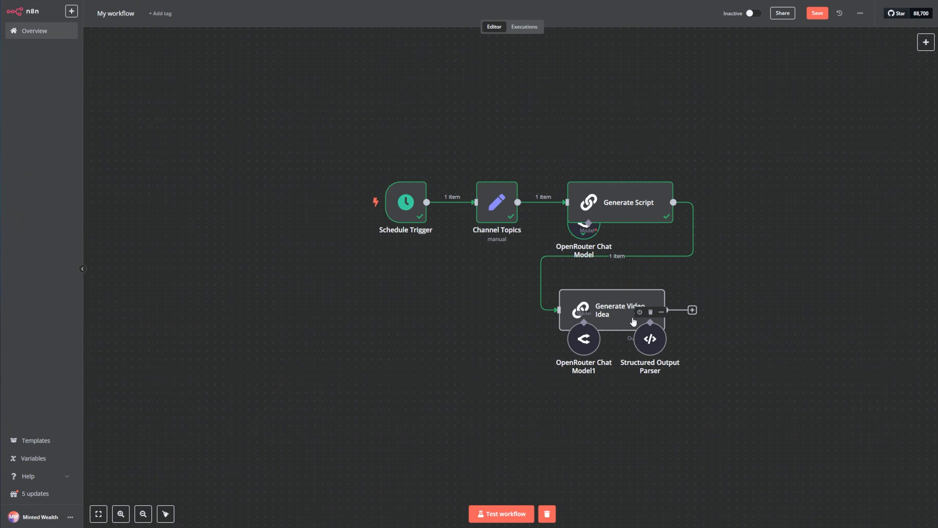
Step: Open Generate Video Idea, test it on its own and go back to the canvas
{"action": "double_click", "coordinate": [616, 313]}
{"action": "left_click", "coordinate": [581, 25]}
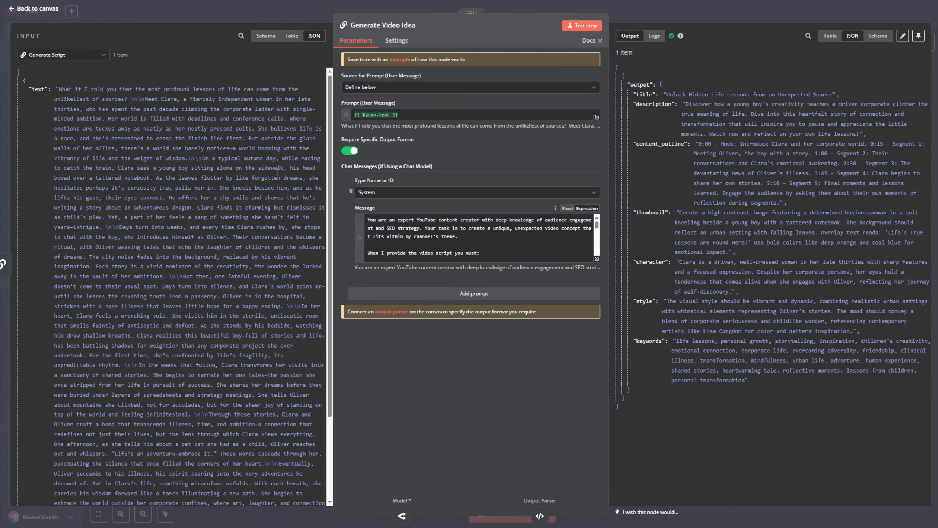
{"action": "left_click", "coordinate": [48, 9]}
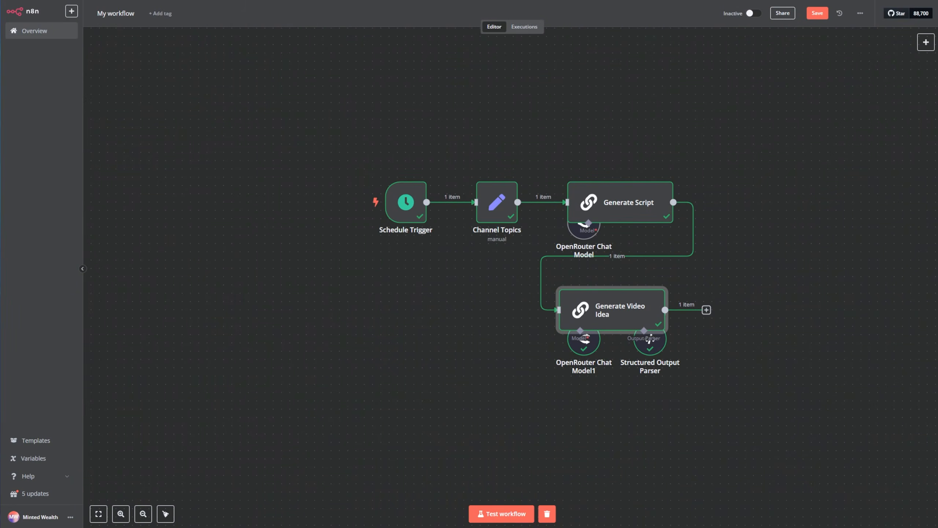
Step: Paste green sticky notes titled Generate Video idea and Generate Script onto the canvas and line up the Generate Video Idea node under Generate Script
{"action": "mouse_move", "coordinate": [630, 259]}
{"action": "key", "text": "ctrl+v"}
{"action": "left_click_drag", "start_coordinate": [783, 422], "coordinate": [652, 202]}
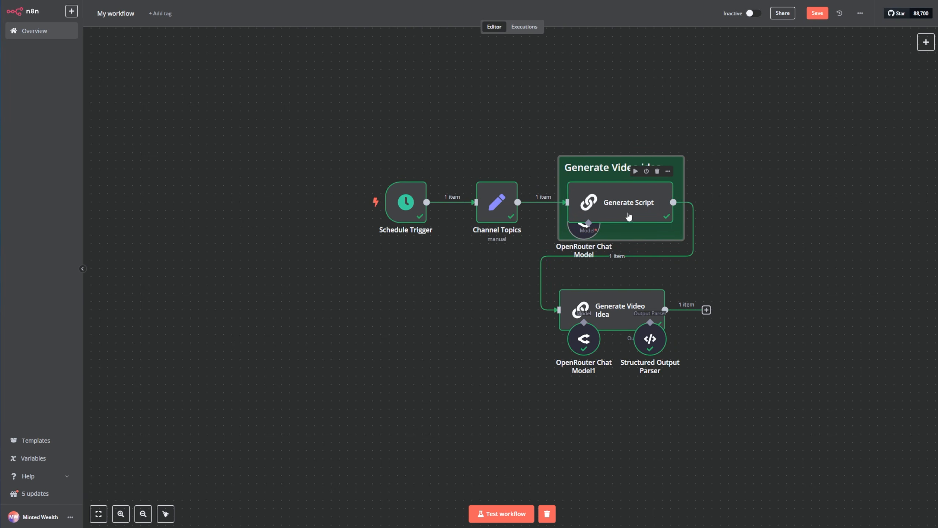
{"action": "left_click_drag", "start_coordinate": [612, 308], "coordinate": [620, 300]}
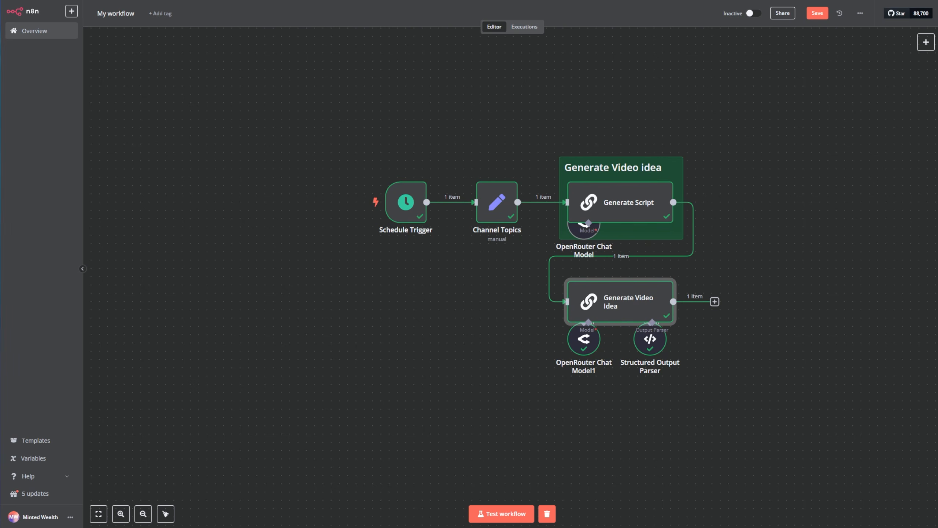
{"action": "left_click", "coordinate": [888, 315]}
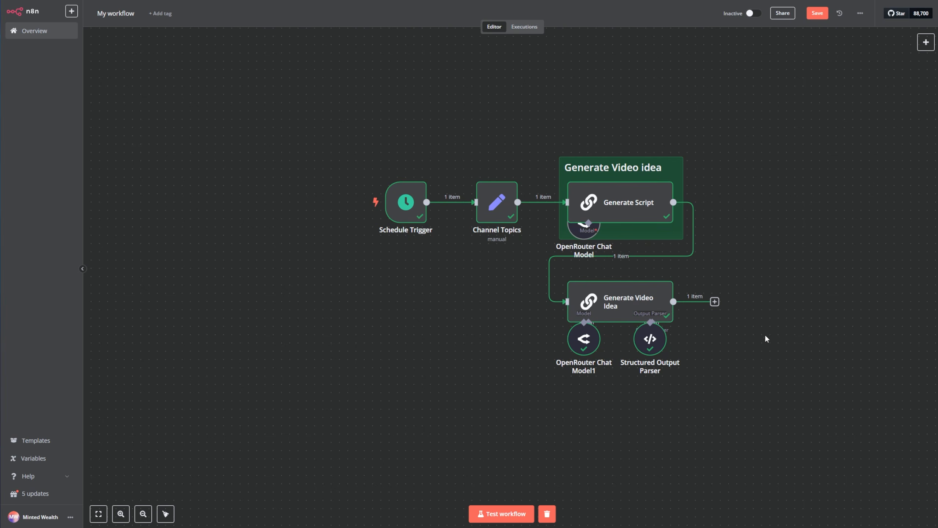
{"action": "key", "text": "ctrl+v"}
{"action": "left_click_drag", "start_coordinate": [852, 342], "coordinate": [823, 225]}
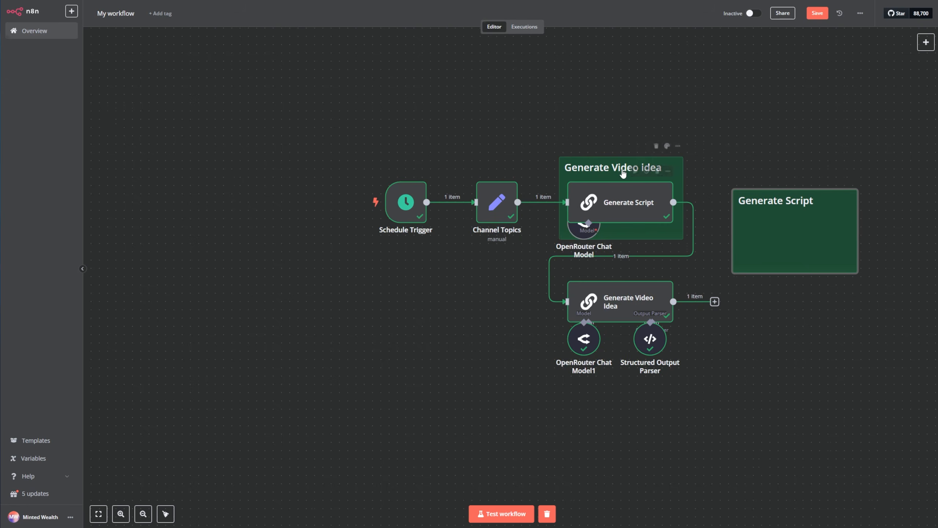
Step: Place each green sticky note behind its matching node and tuck the chat model and output parser inside the Generate Video idea note
{"action": "mouse_move", "coordinate": [624, 201]}
{"action": "left_mouse_down"}
{"action": "mouse_move", "coordinate": [628, 268]}
{"action": "mouse_move", "coordinate": [625, 204]}
{"action": "left_mouse_up"}
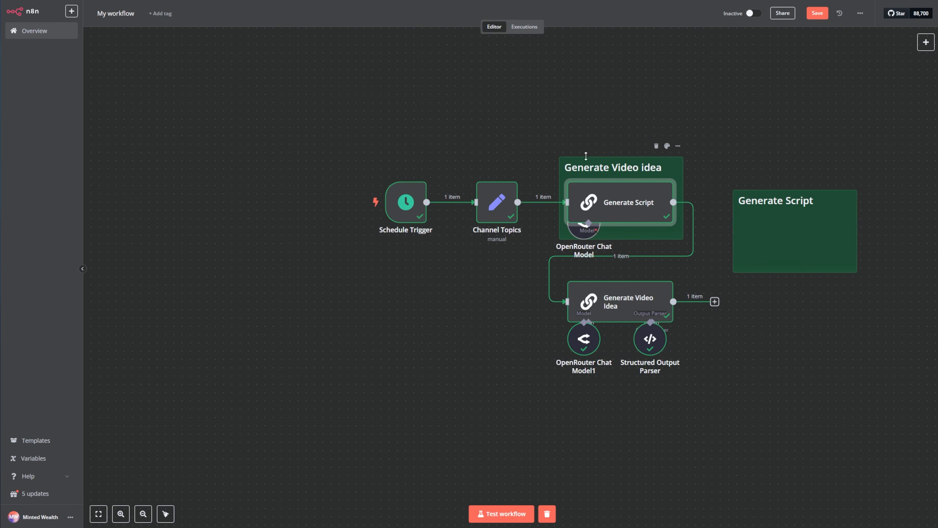
{"action": "left_click_drag", "start_coordinate": [583, 168], "coordinate": [602, 303]}
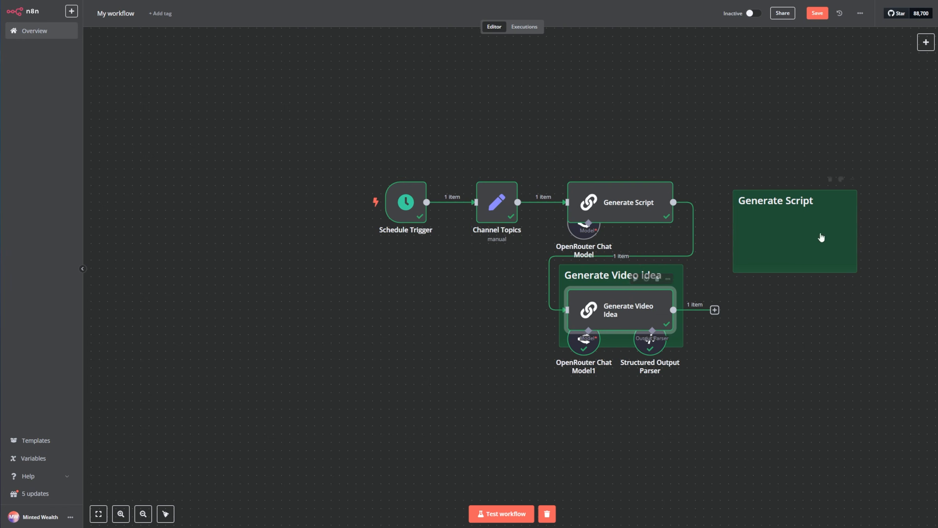
{"action": "left_click_drag", "start_coordinate": [821, 237], "coordinate": [654, 202]}
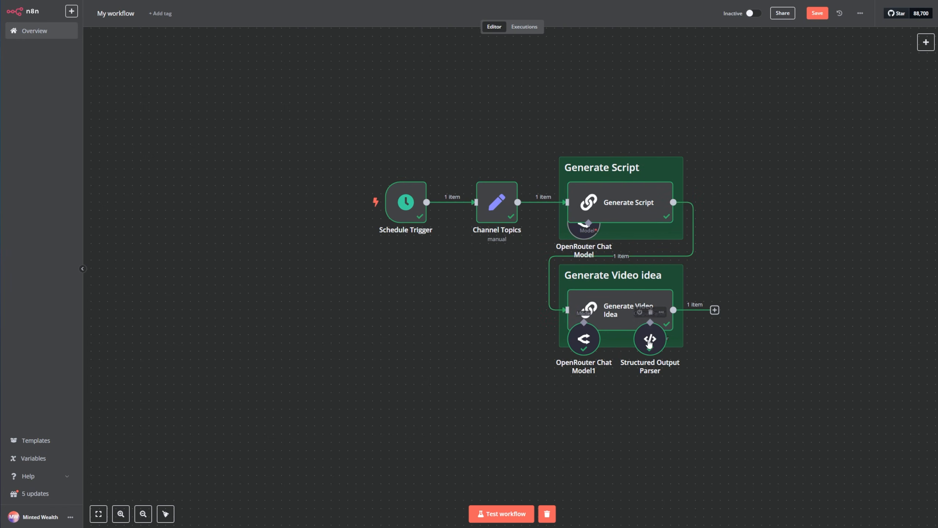
{"action": "left_click_drag", "start_coordinate": [660, 348], "coordinate": [659, 340]}
{"action": "left_click_drag", "start_coordinate": [575, 330], "coordinate": [584, 322]}
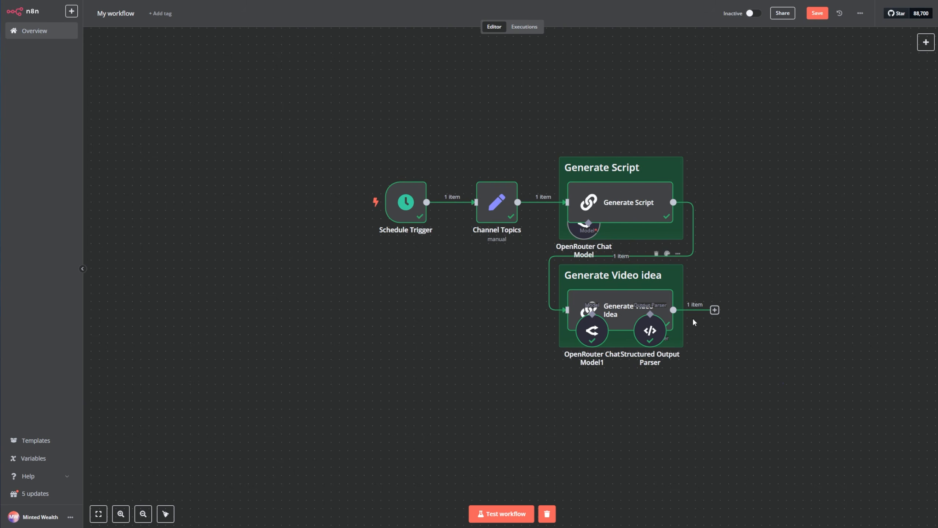
Step: Add a Google Drive node with the Search files and folders action after Generate Video Idea
{"action": "left_click", "coordinate": [715, 310]}
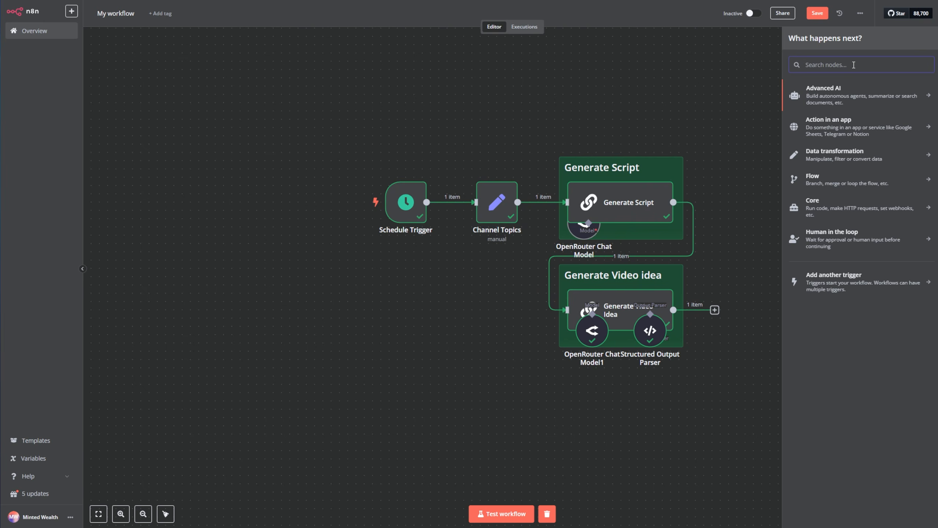
{"action": "type", "text": "drive"}
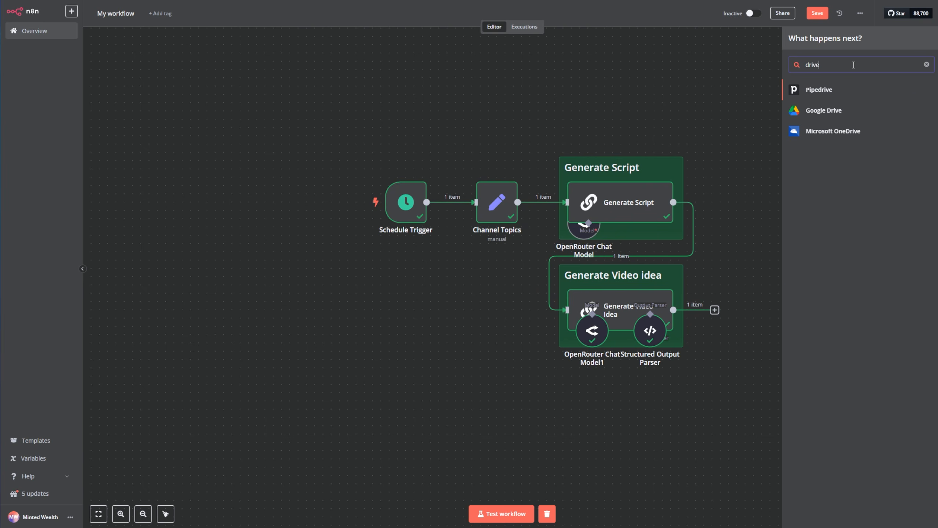
{"action": "left_click", "coordinate": [841, 110]}
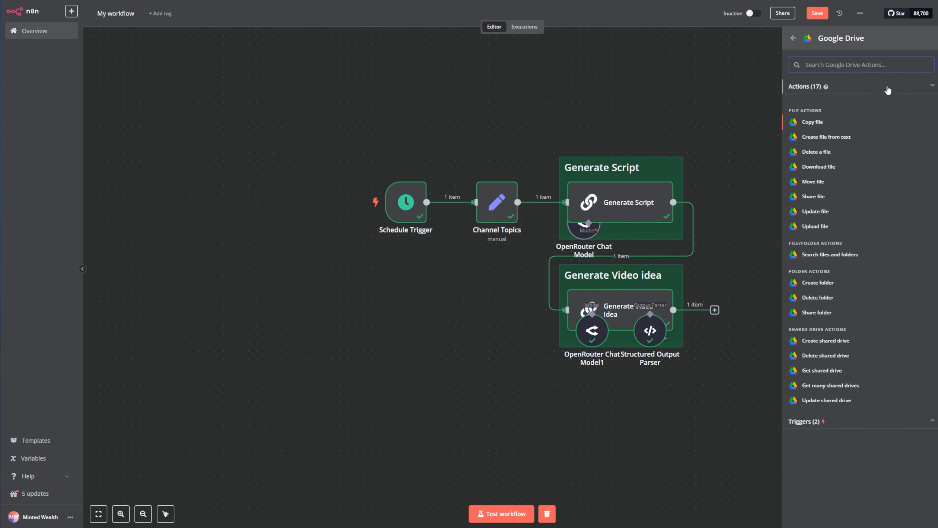
{"action": "left_click", "coordinate": [811, 260]}
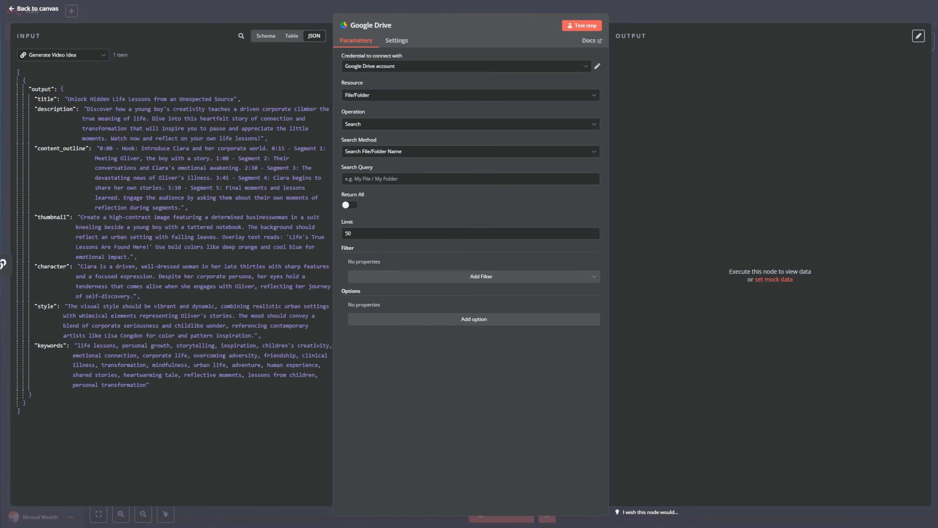
Step: Rename the Google Drive node as Get all music
{"action": "left_click", "coordinate": [384, 27]}
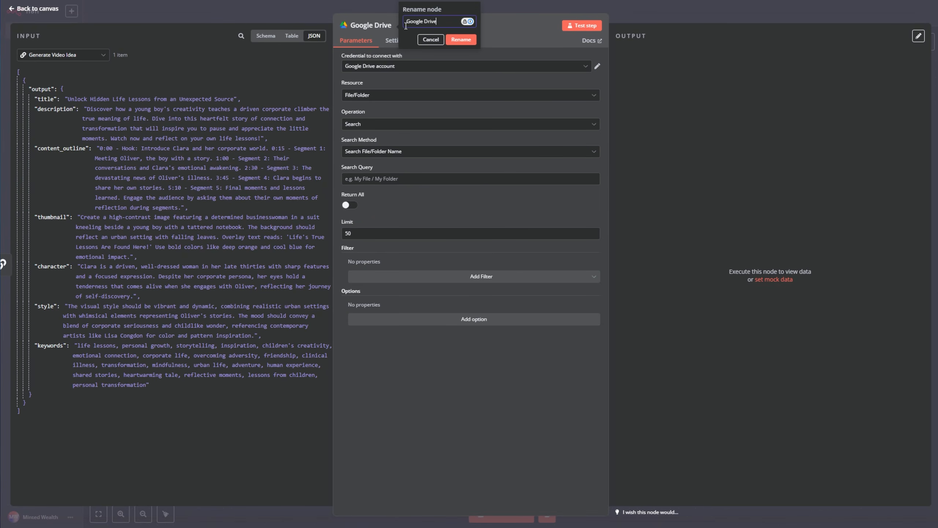
{"action": "key", "text": "ctrl+a"}
{"action": "type", "text": "Ge"}
{"action": "left_click", "coordinate": [455, 41]}
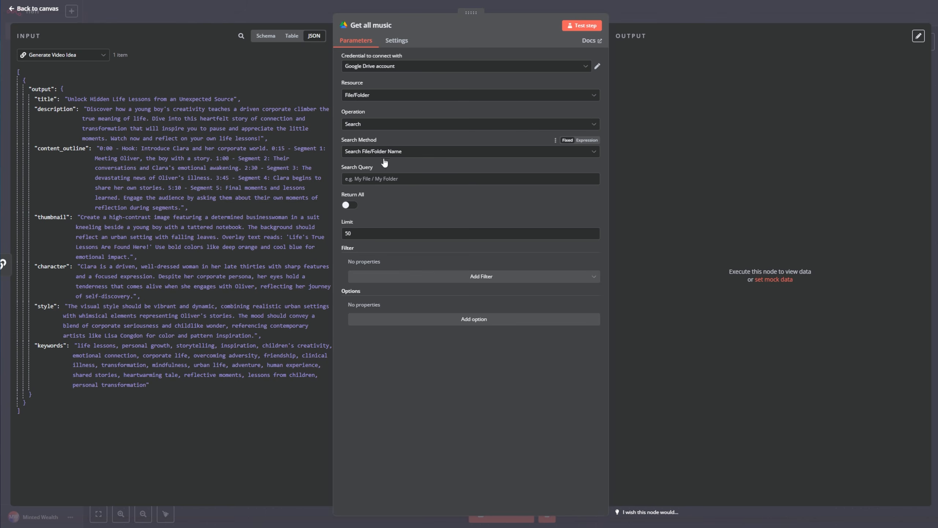
Step: Make Get all music return all results and filter its search to the inspirational music folder
{"action": "left_click", "coordinate": [350, 206]}
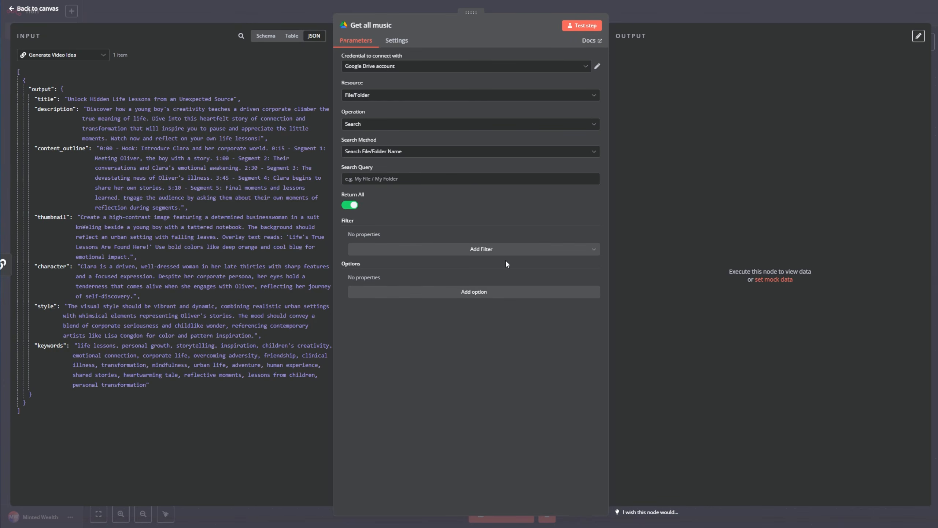
{"action": "left_click", "coordinate": [478, 250]}
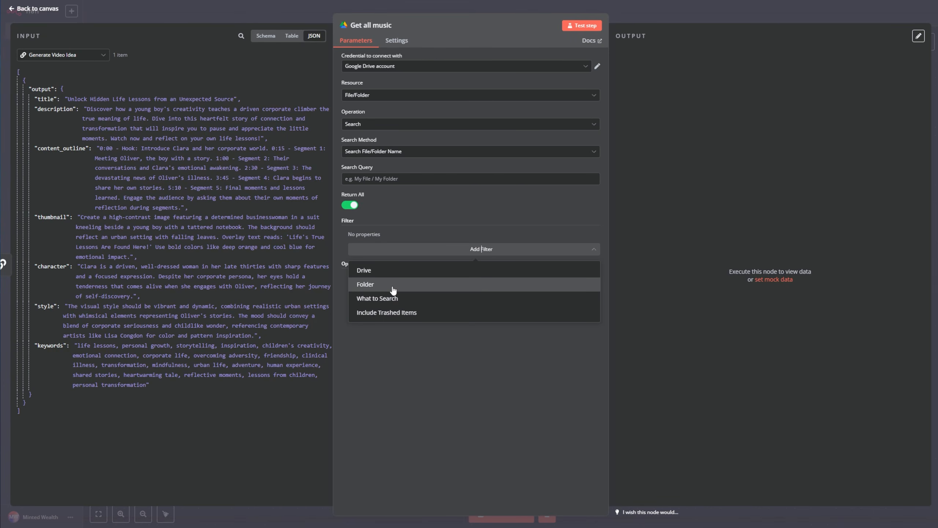
{"action": "left_click", "coordinate": [393, 286]}
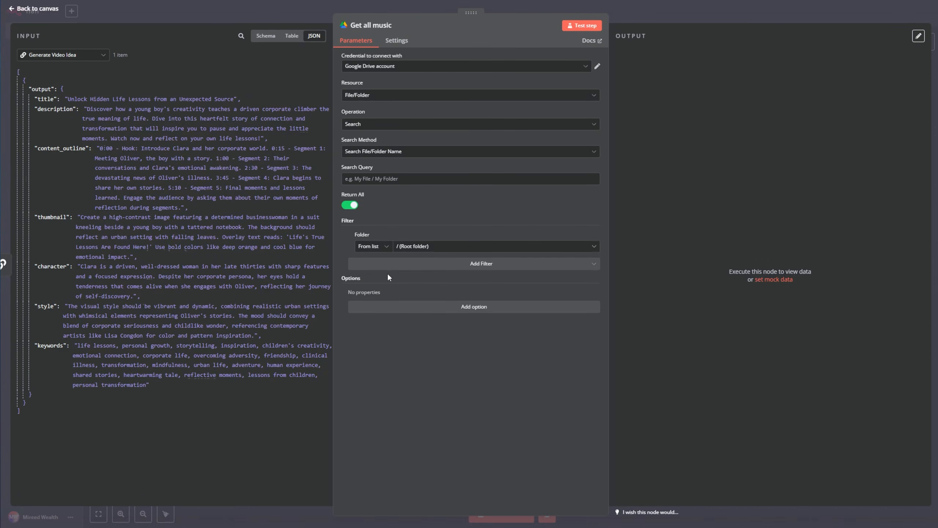
{"action": "left_click", "coordinate": [434, 247]}
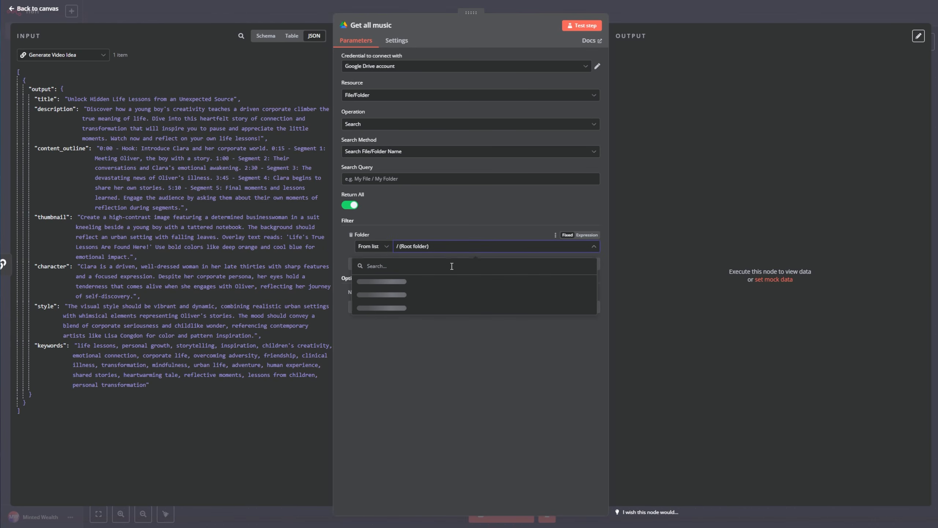
{"action": "type", "text": "ins"}
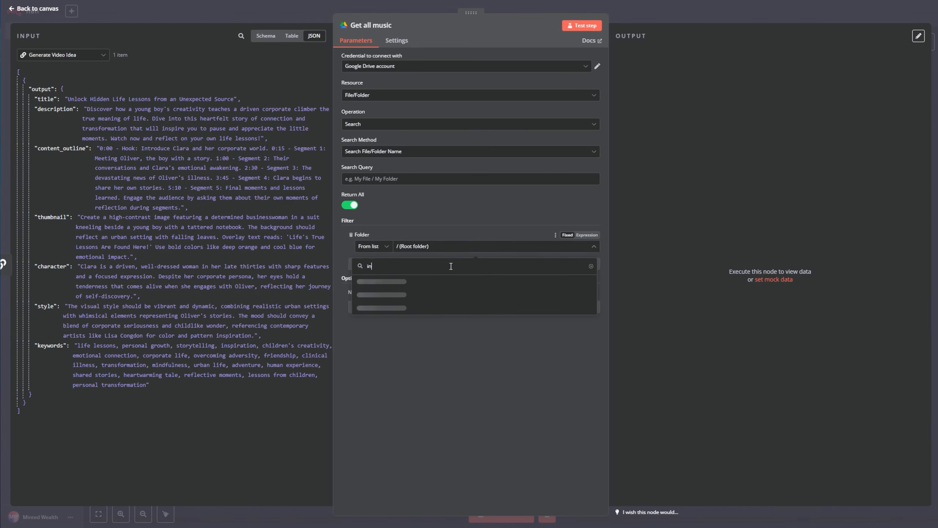
{"action": "type", "text": "pira"}
{"action": "left_click", "coordinate": [419, 281]}
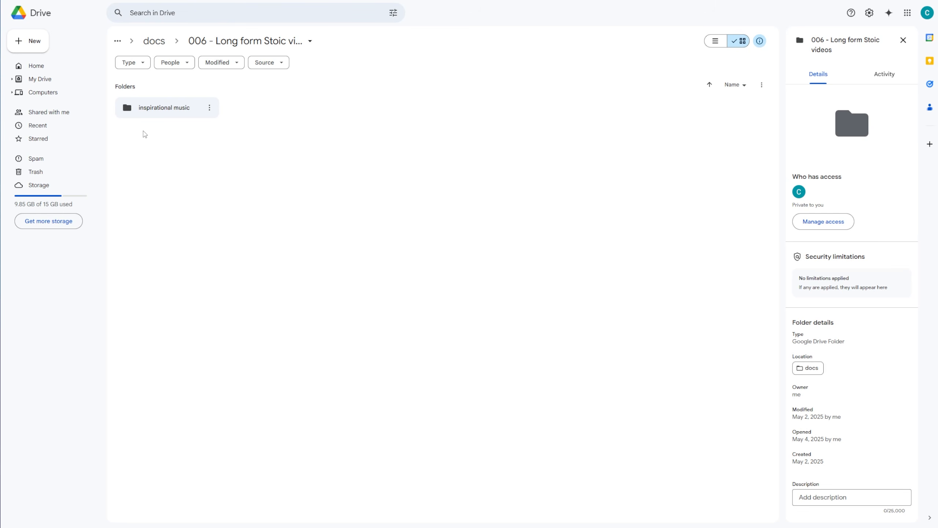
Step: Look inside the inspirational music folder in Google Drive and view the Pixabay home page as a source of royalty-free music
{"action": "double_click", "coordinate": [175, 112]}
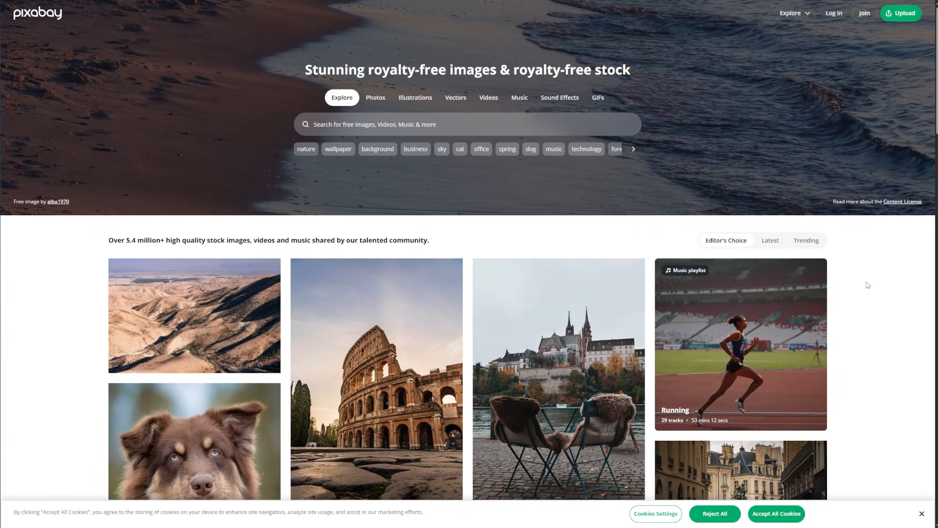
{"action": "scroll", "coordinate": [864, 286], "scroll_direction": "down", "scroll_amount": 1}
{"action": "scroll", "coordinate": [865, 287], "scroll_direction": "up", "scroll_amount": 1}
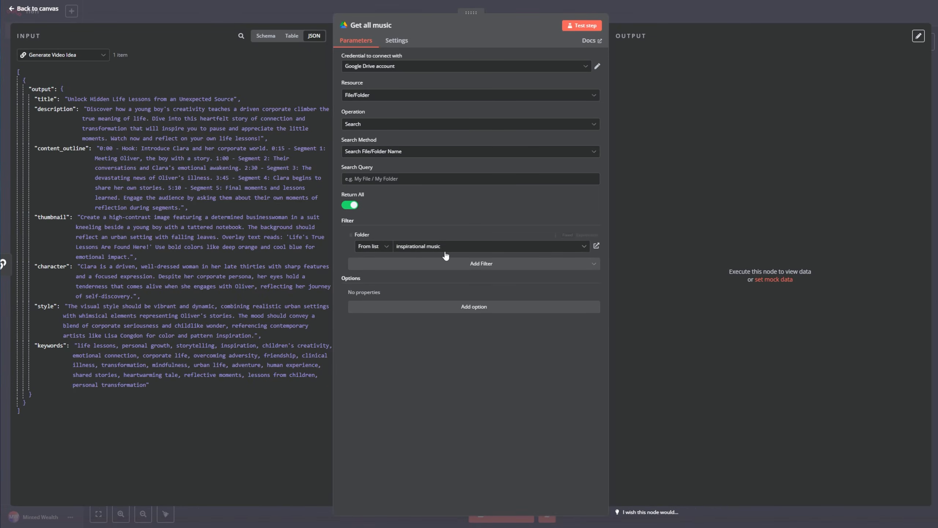
Step: Back in n8n, test Get all music and examine the file fields in its output
{"action": "left_click", "coordinate": [590, 28]}
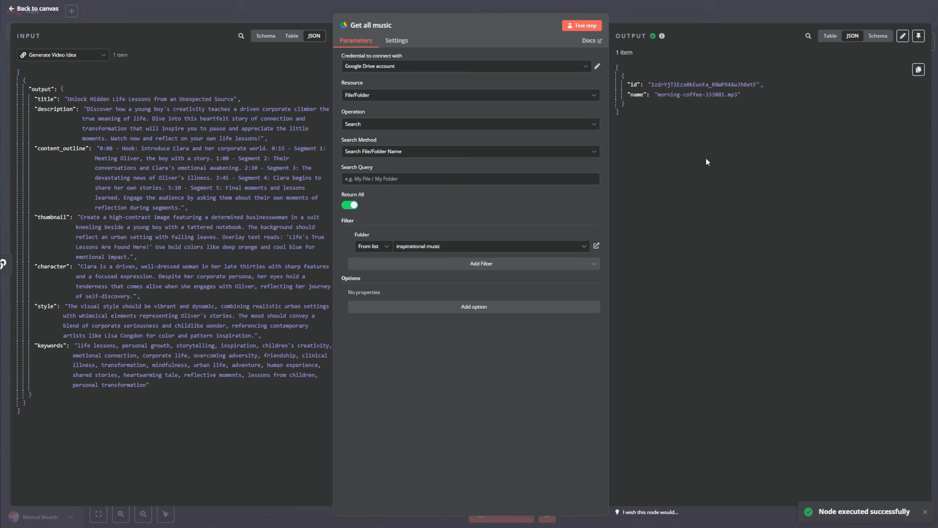
{"action": "left_click_drag", "start_coordinate": [631, 84], "coordinate": [758, 93]}
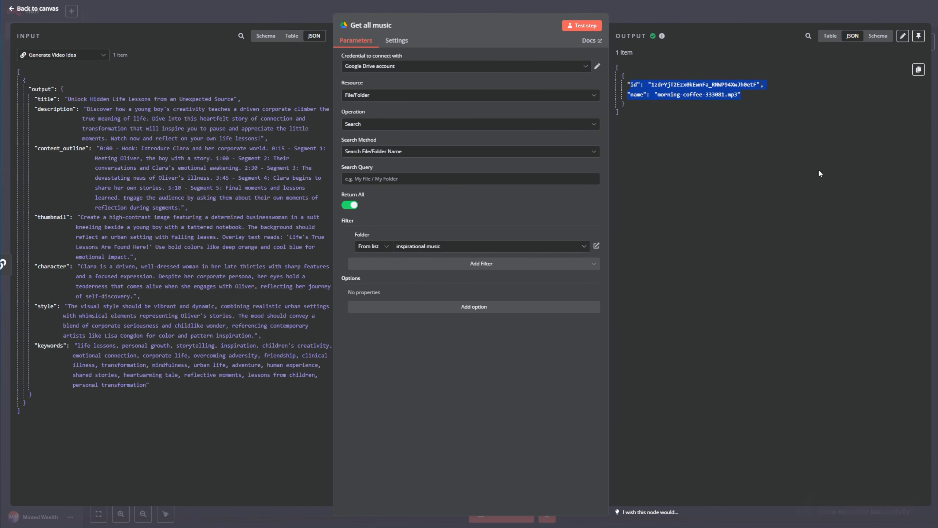
Step: Add a Fields option to Get all music with the expression {{ ["id","name", "webContentLink", "shared"] }} and test the node again
{"action": "left_click", "coordinate": [535, 306]}
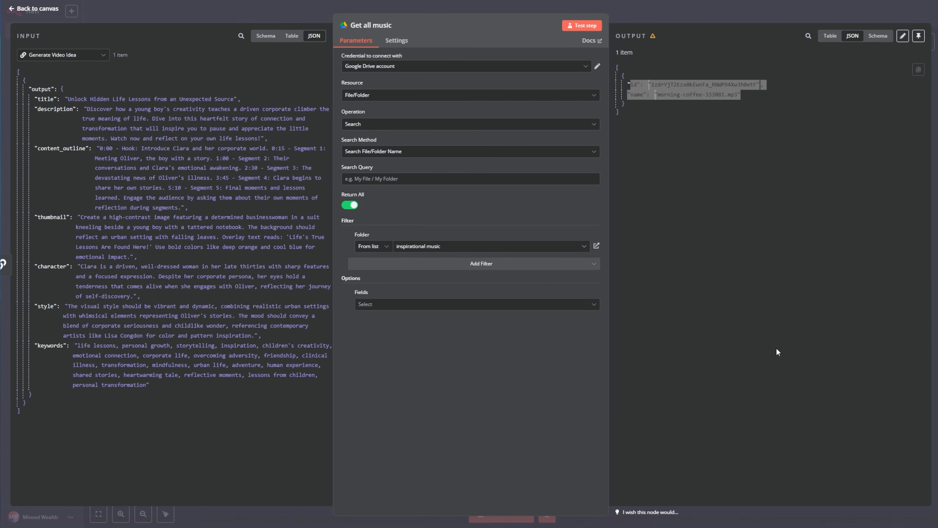
{"action": "left_click", "coordinate": [467, 305]}
{"action": "key", "text": "ctrl+v"}
{"action": "left_click", "coordinate": [514, 387]}
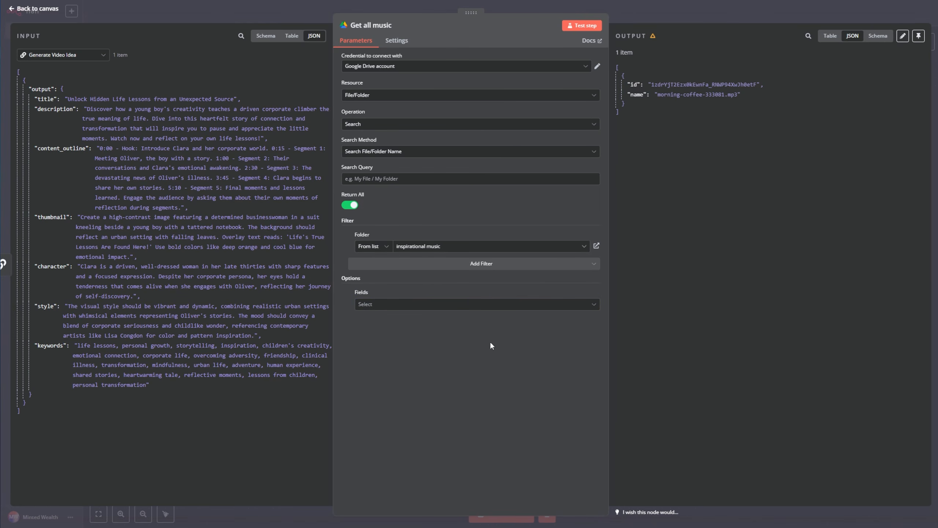
{"action": "left_click", "coordinate": [536, 302]}
{"action": "left_click", "coordinate": [587, 293]}
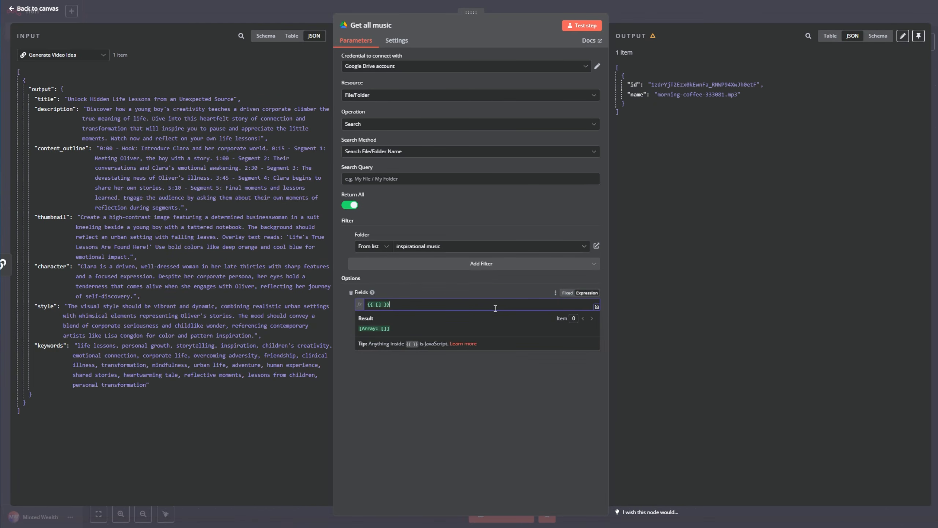
{"action": "type", "text": "{{ [\"id\",\"name\", \"webContentLink\", \"shared\"] }}"}
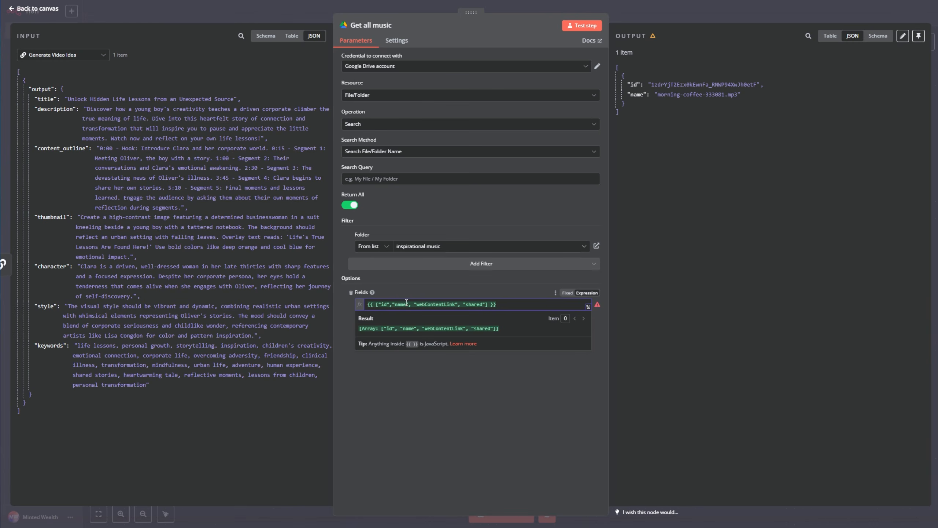
{"action": "left_click", "coordinate": [483, 298]}
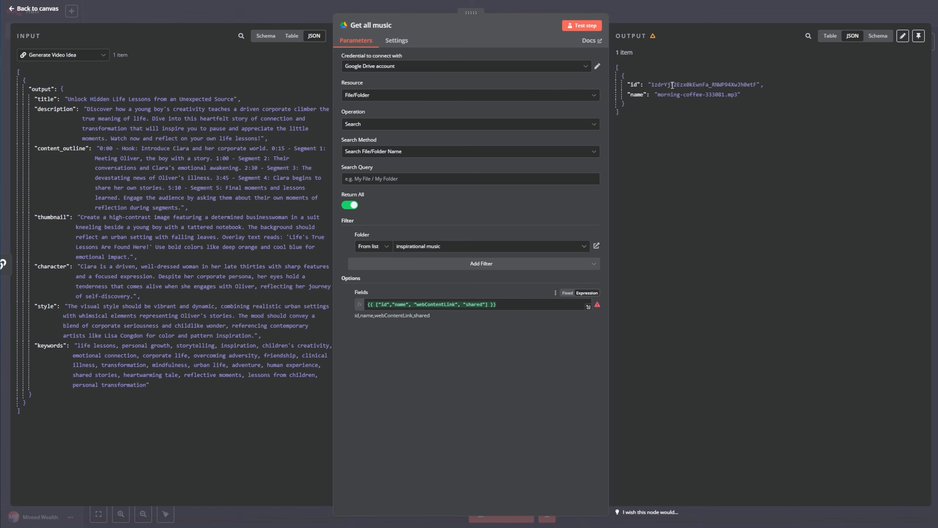
{"action": "left_click", "coordinate": [583, 25]}
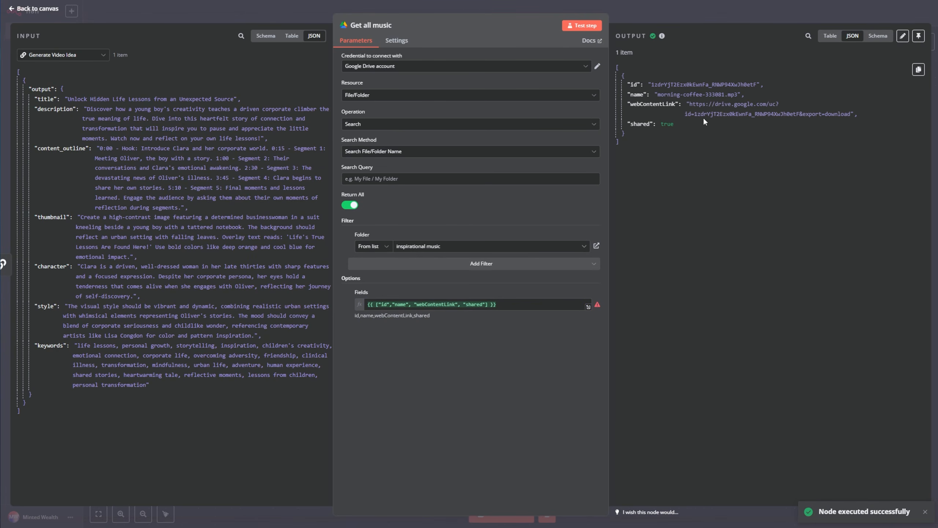
Step: Check the output's shared value, and in Google Drive view the sharing settings of morning-coffee-333081.mp3 without changing them
{"action": "double_click", "coordinate": [670, 124]}
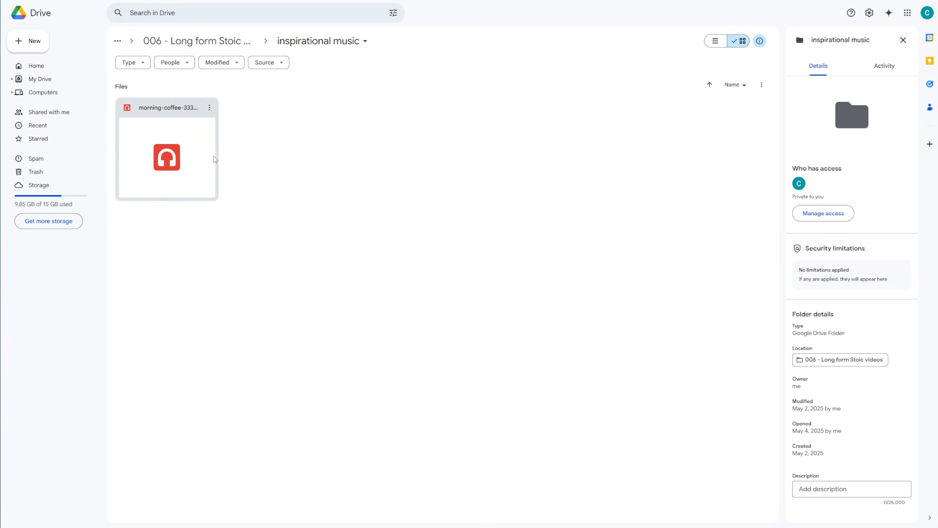
{"action": "right_click", "coordinate": [185, 143]}
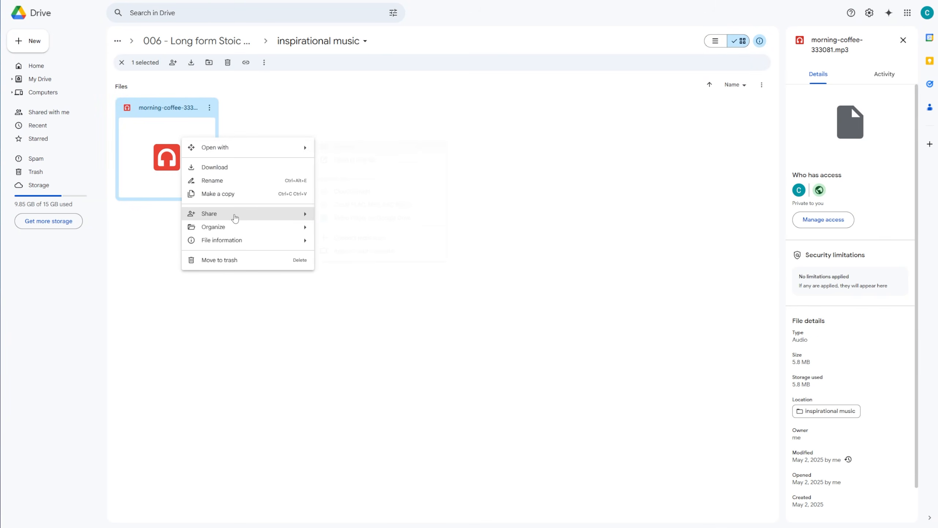
{"action": "mouse_move", "coordinate": [236, 218]}
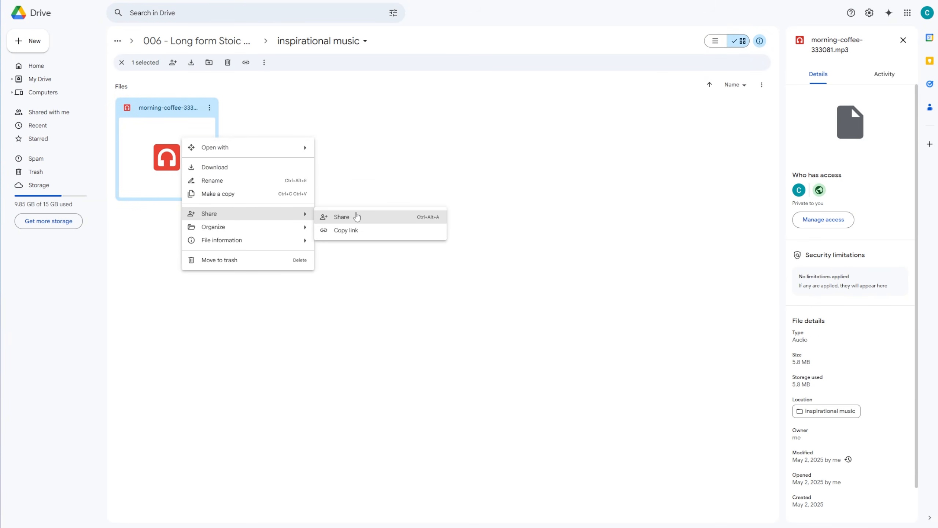
{"action": "left_click", "coordinate": [356, 217]}
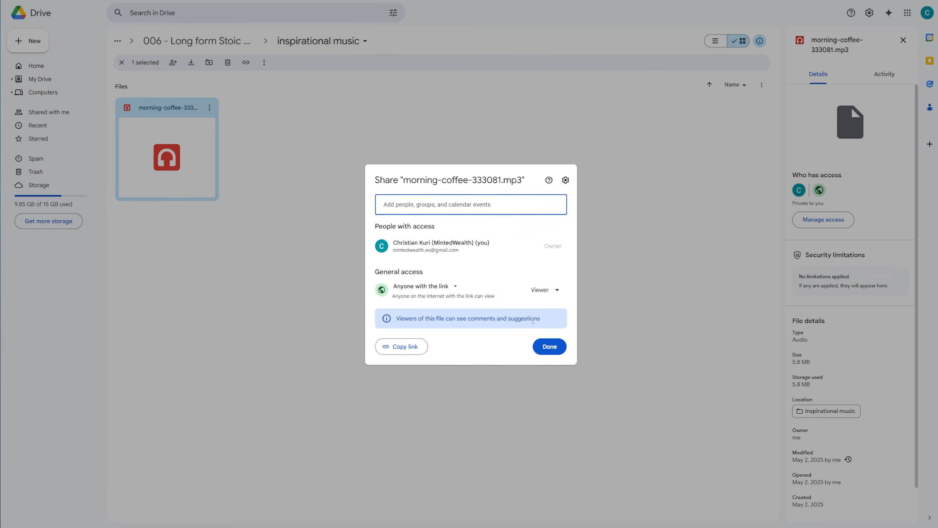
{"action": "left_click", "coordinate": [549, 346]}
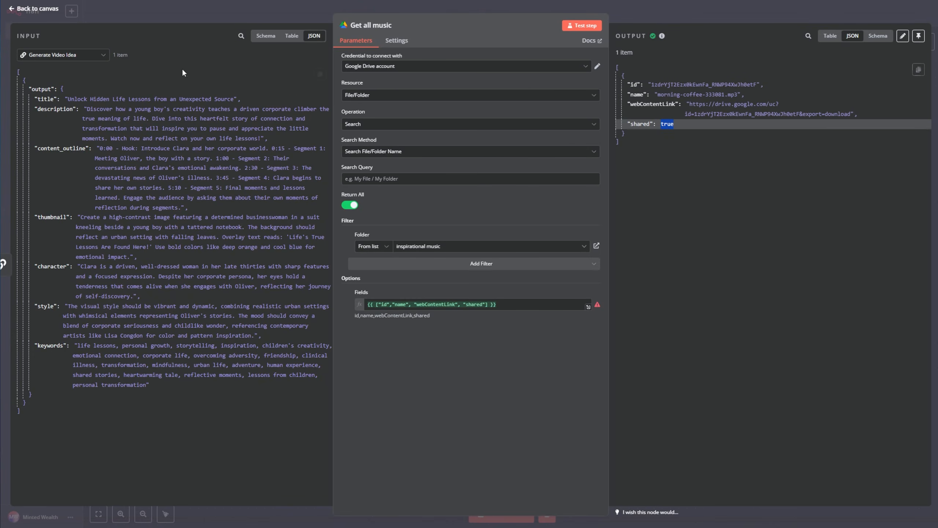
Step: Back on the n8n canvas, place Get all music beneath the Generate Video idea group and connect an Edit Fields node after it
{"action": "left_click", "coordinate": [38, 10]}
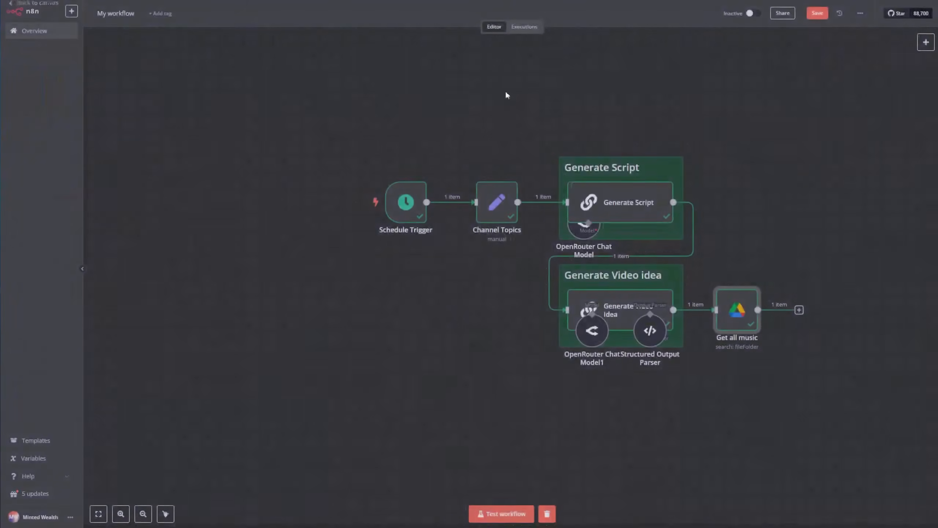
{"action": "left_click_drag", "start_coordinate": [733, 325], "coordinate": [580, 432]}
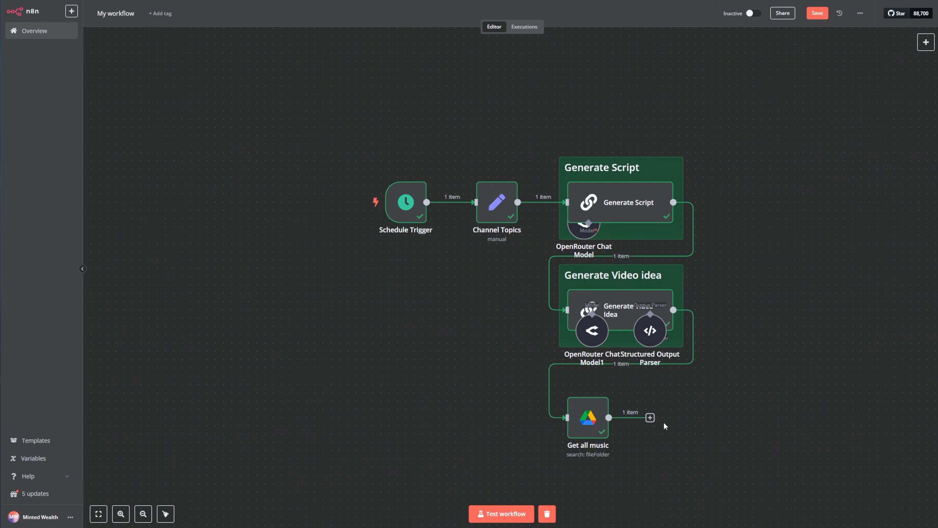
{"action": "left_click", "coordinate": [650, 418]}
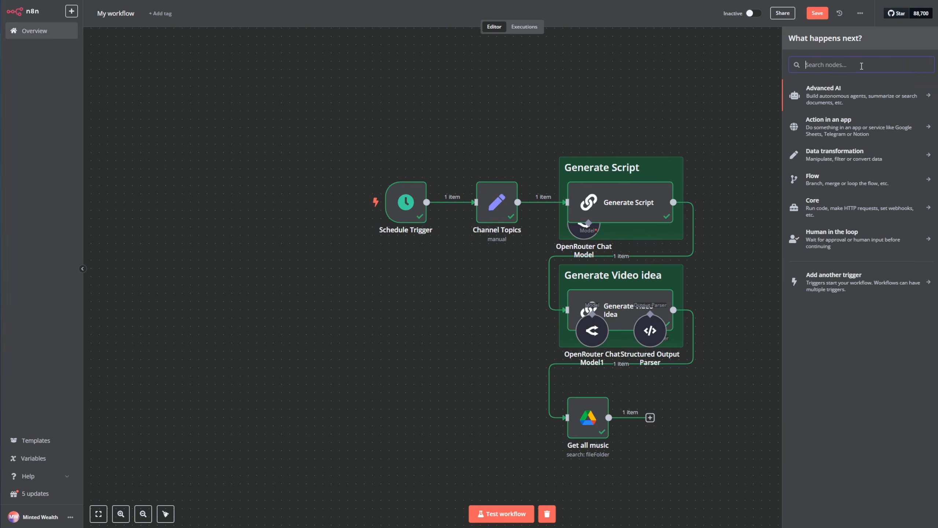
{"action": "type", "text": "edit"}
{"action": "left_click", "coordinate": [861, 89]}
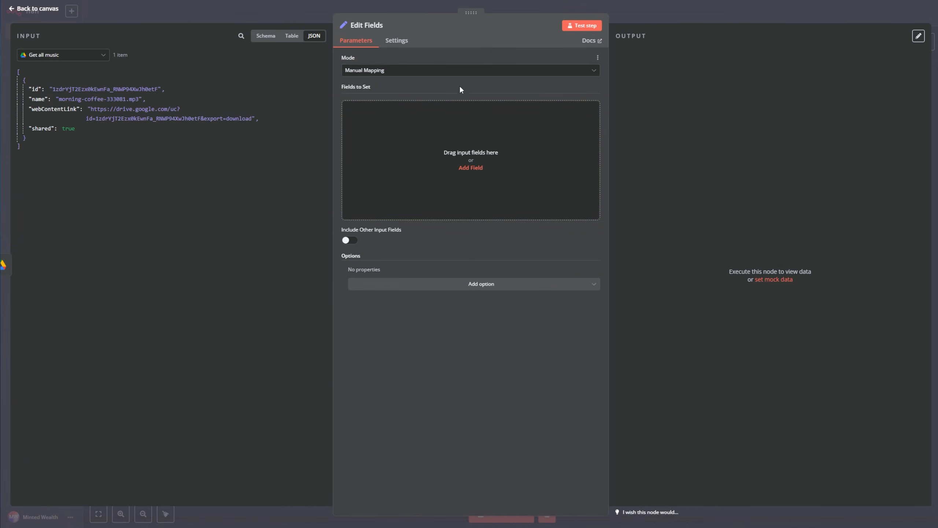
Step: Add a string field named music to the Edit Fields node and rename the node Get music
{"action": "left_click", "coordinate": [471, 167]}
{"action": "left_click", "coordinate": [410, 110]}
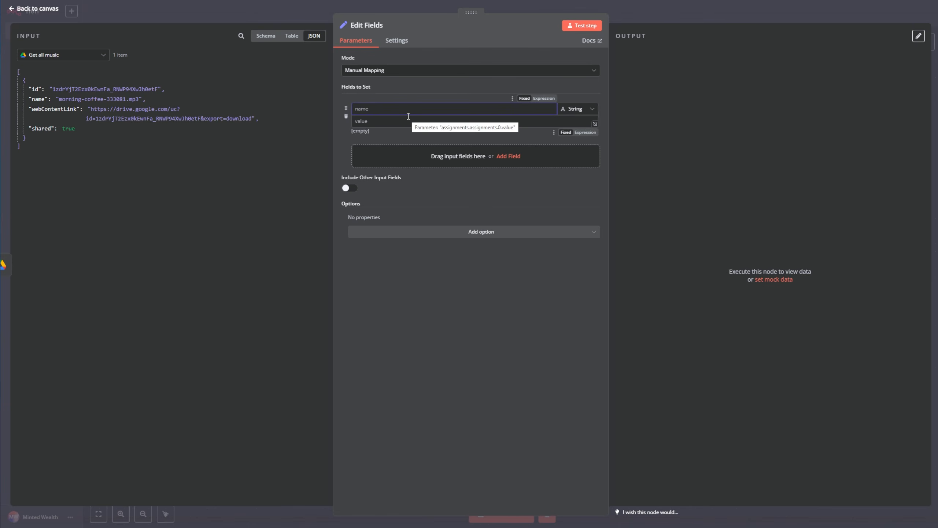
{"action": "type", "text": "m8s"}
{"action": "key", "text": "BackSpace"}
{"action": "key", "text": "BackSpace"}
{"action": "type", "text": "usic"}
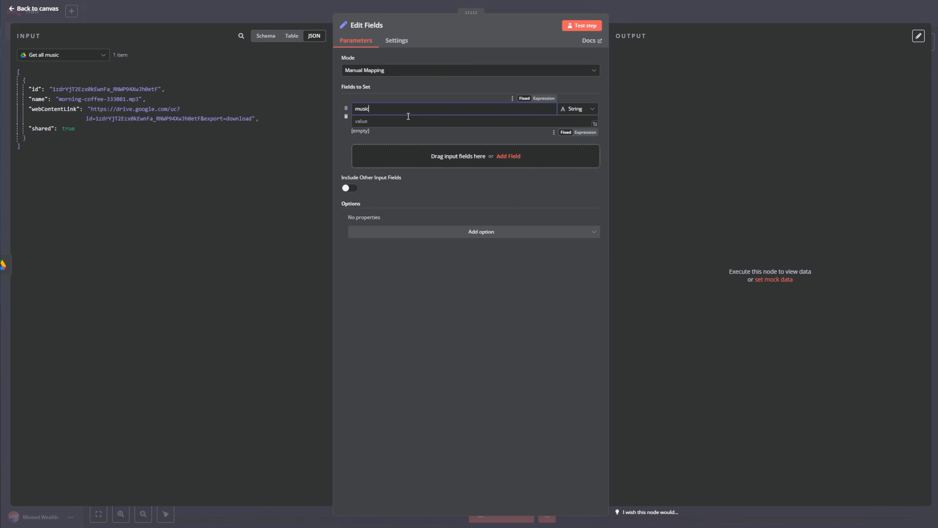
{"action": "left_click", "coordinate": [371, 25]}
{"action": "type", "text": "Get music"}
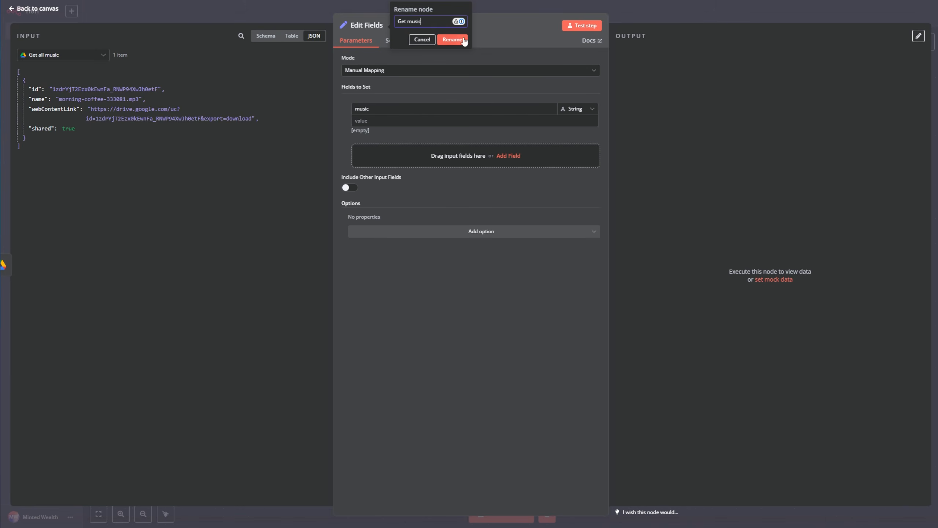
{"action": "left_click", "coordinate": [453, 40]}
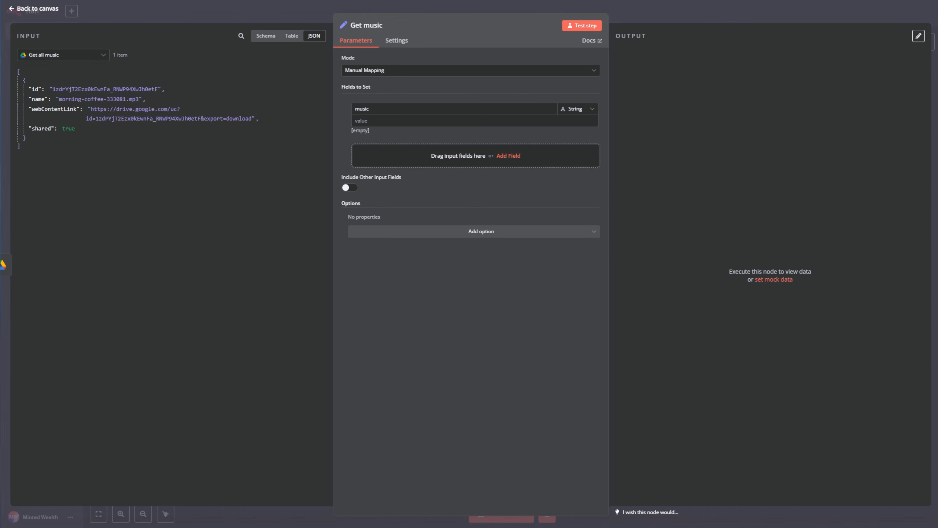
Step: Set the music field's value to {{ $items().randomItem().json.webContentLink }} and compare its parts with the input data
{"action": "left_click", "coordinate": [412, 124]}
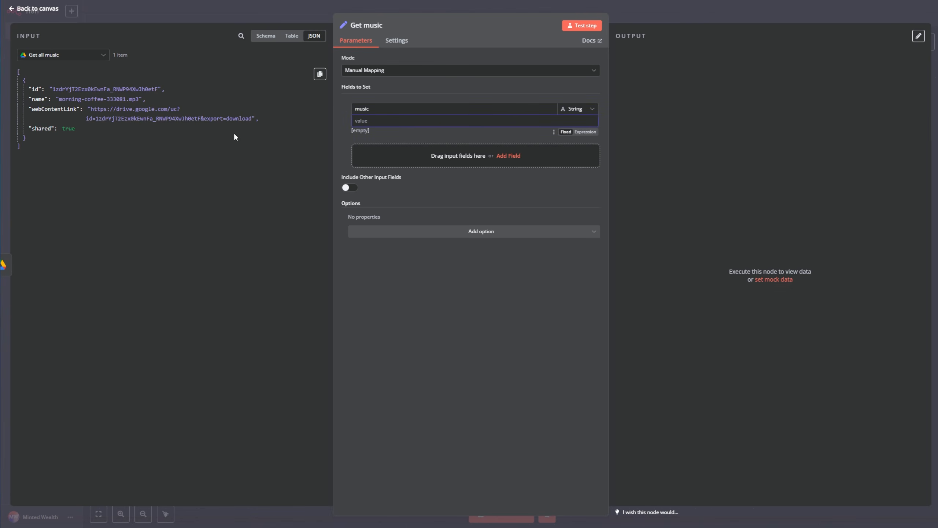
{"action": "key", "text": "ctrl+v"}
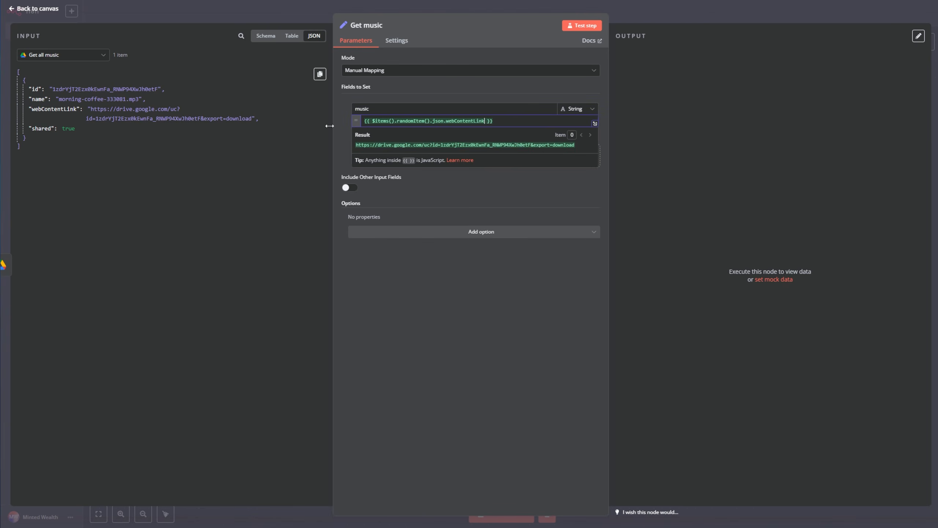
{"action": "left_click_drag", "start_coordinate": [373, 121], "coordinate": [393, 120]}
{"action": "left_click_drag", "start_coordinate": [15, 74], "coordinate": [33, 144]}
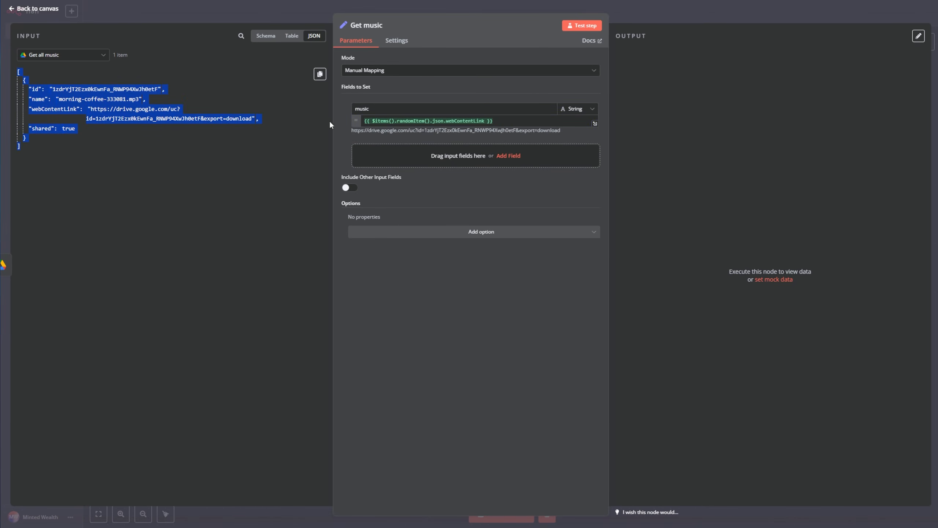
{"action": "left_click", "coordinate": [393, 122]}
{"action": "double_click", "coordinate": [422, 121]}
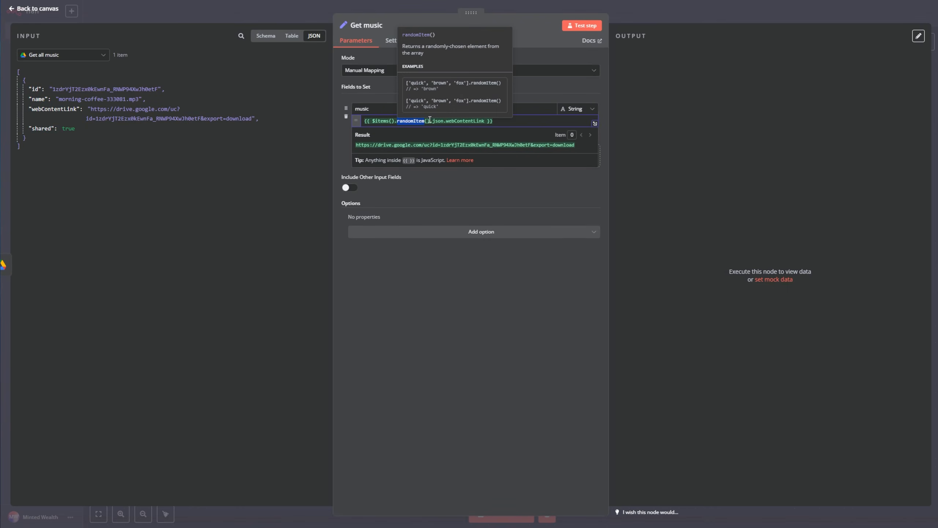
{"action": "double_click", "coordinate": [461, 121]}
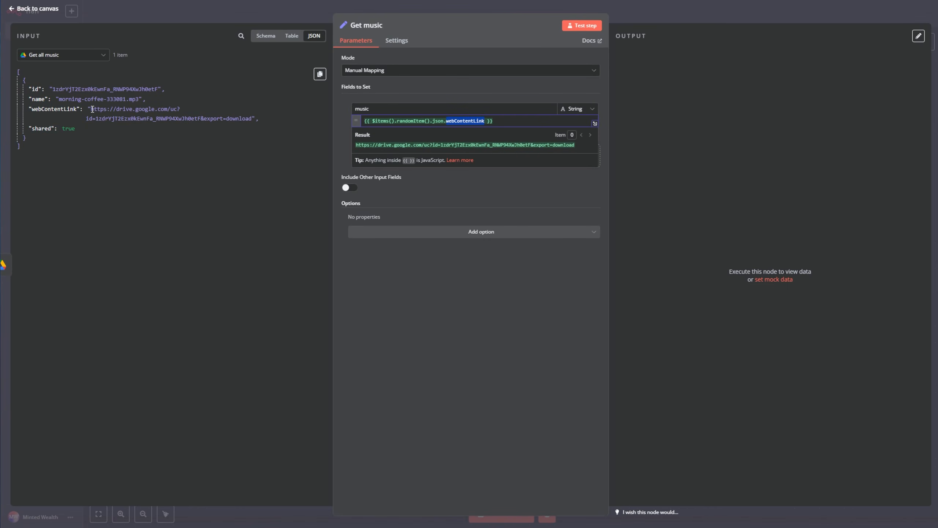
{"action": "left_click_drag", "start_coordinate": [90, 109], "coordinate": [253, 116]}
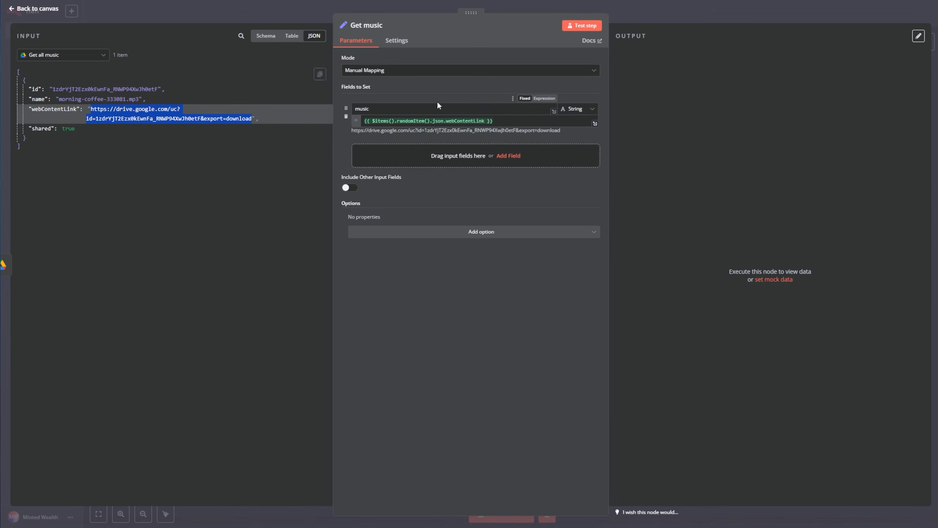
{"action": "left_click", "coordinate": [458, 92]}
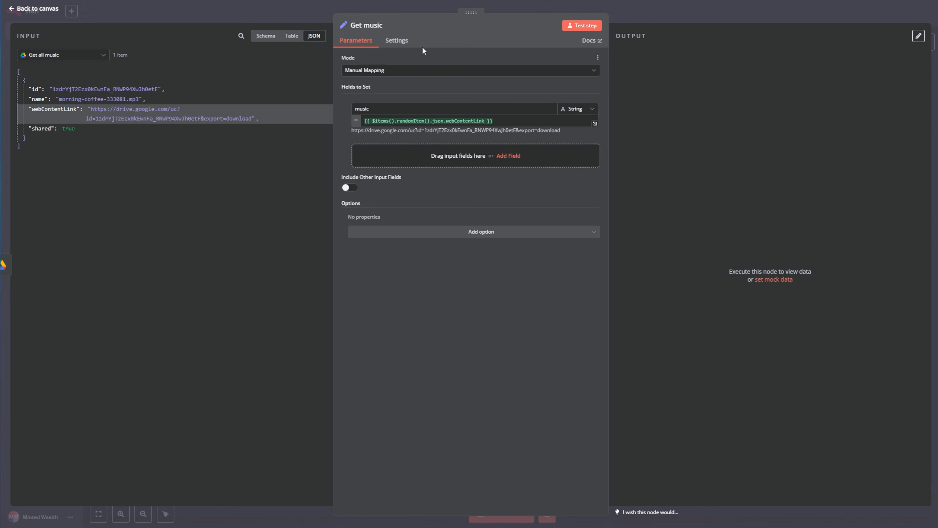
Step: Consult the Get music lesson in the MintedWealth Community classroom, enable Execute Once for the Get music node, and test it
{"action": "left_click", "coordinate": [397, 41]}
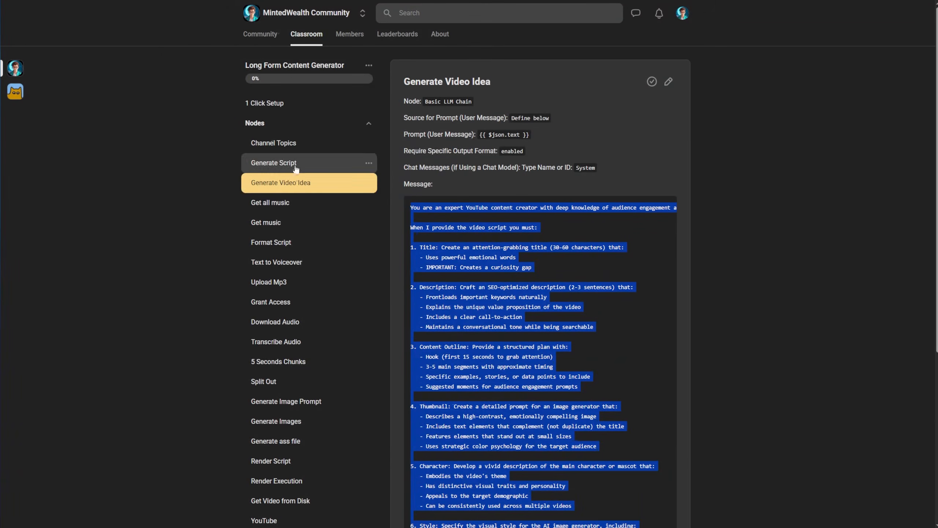
{"action": "left_click", "coordinate": [292, 222]}
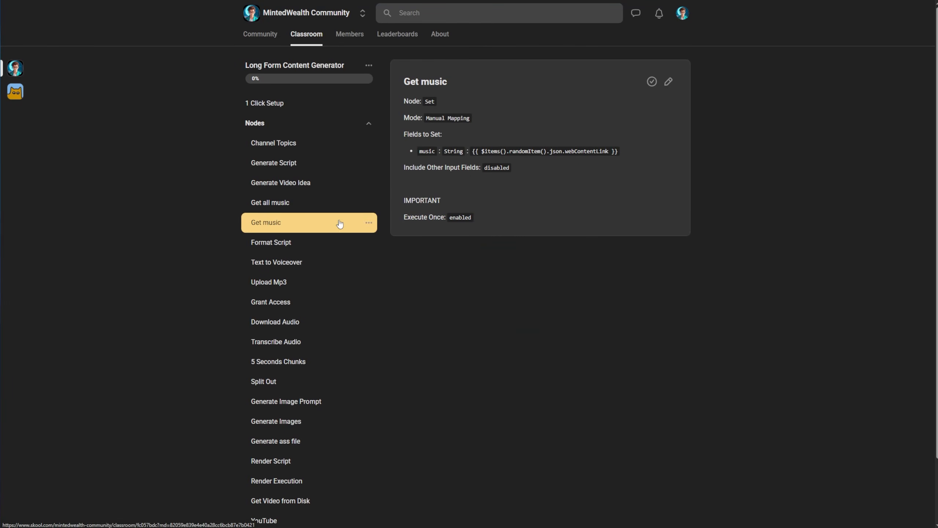
{"action": "left_click_drag", "start_coordinate": [417, 101], "coordinate": [517, 167]}
{"action": "left_click", "coordinate": [478, 217]}
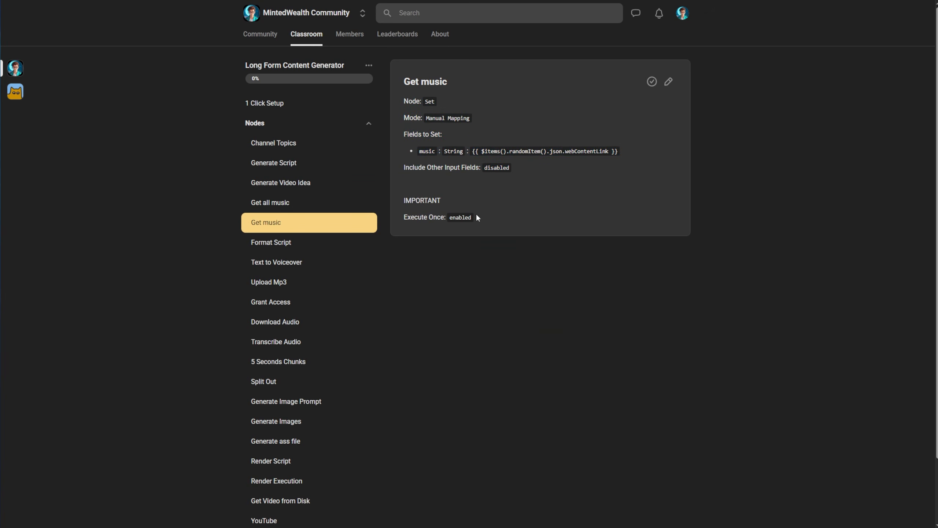
{"action": "double_click", "coordinate": [461, 217]}
{"action": "left_click", "coordinate": [449, 217]}
{"action": "double_click", "coordinate": [459, 218]}
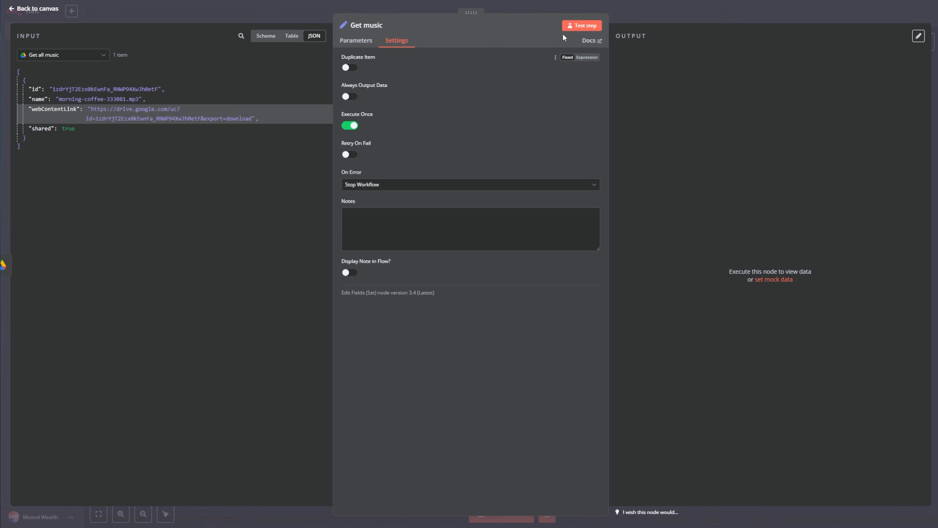
{"action": "left_click", "coordinate": [581, 26]}
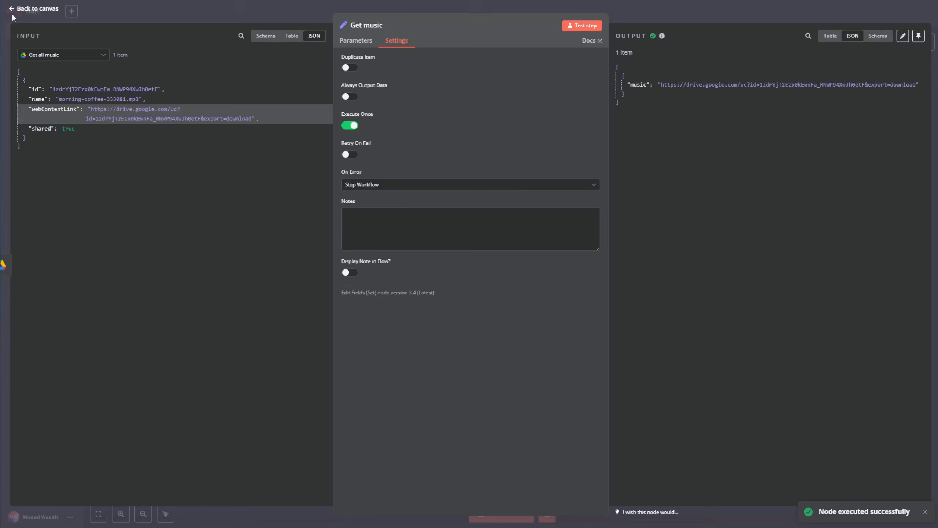
Step: On the canvas, group Get all music and Get music closely together on a pasted green Get Music sticky note
{"action": "key", "text": "Escape"}
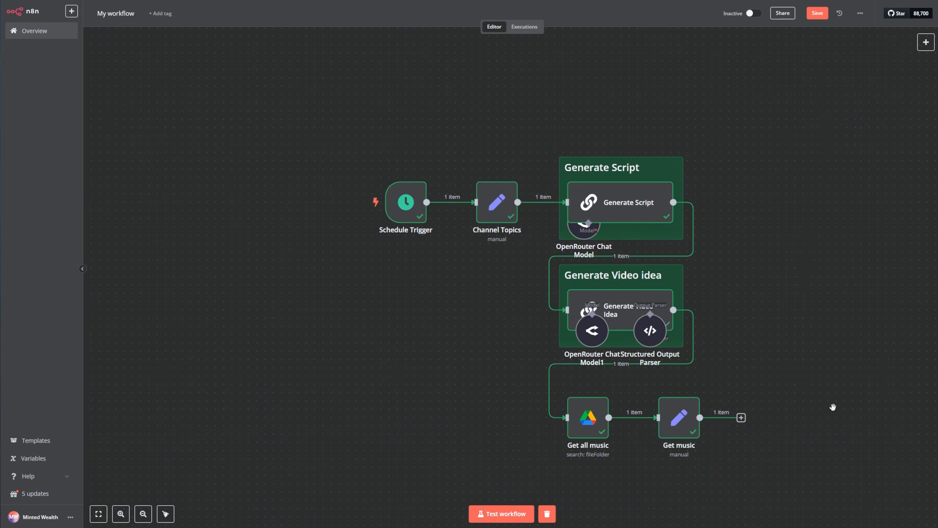
{"action": "key", "text": "ctrl+v"}
{"action": "left_click_drag", "start_coordinate": [816, 471], "coordinate": [652, 418]}
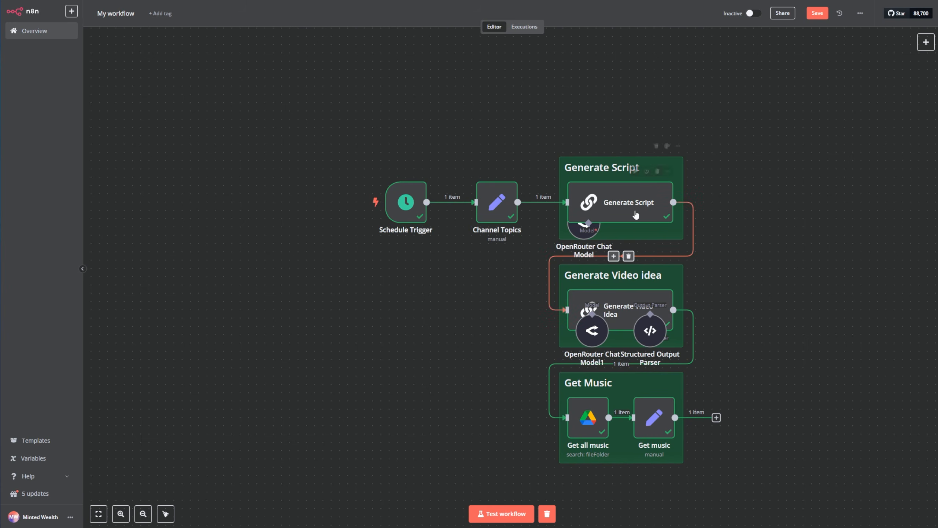
Step: Copy the whole system message of the Generate Script node and paste it into a new Claude chat
{"action": "double_click", "coordinate": [615, 207]}
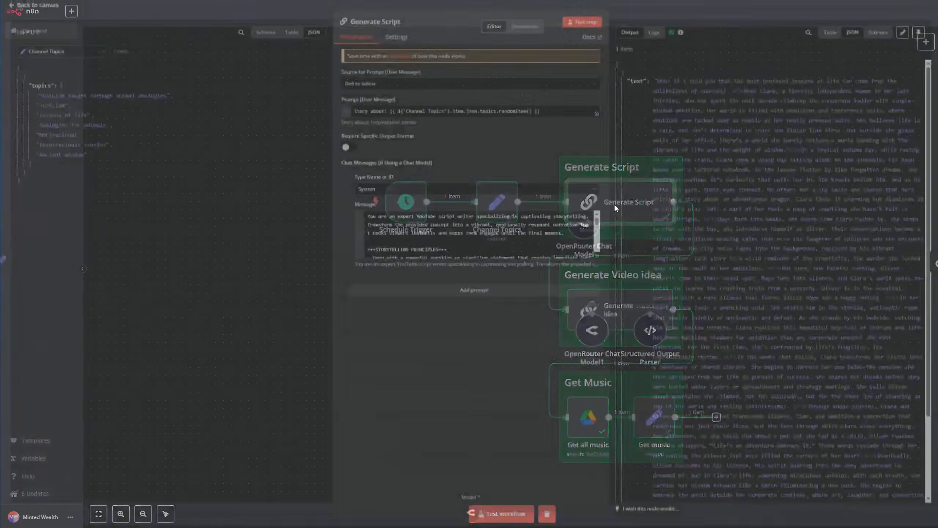
{"action": "left_click", "coordinate": [597, 259]}
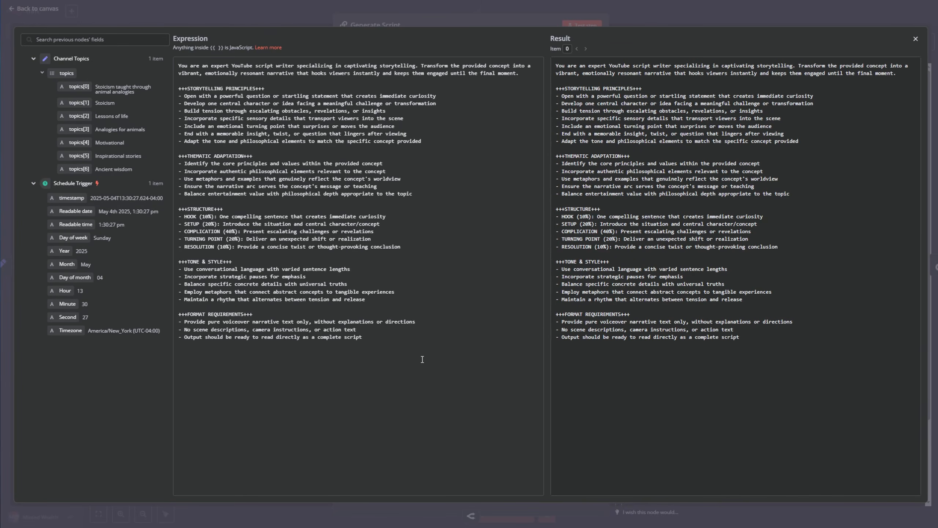
{"action": "left_click_drag", "start_coordinate": [455, 365], "coordinate": [196, 60]}
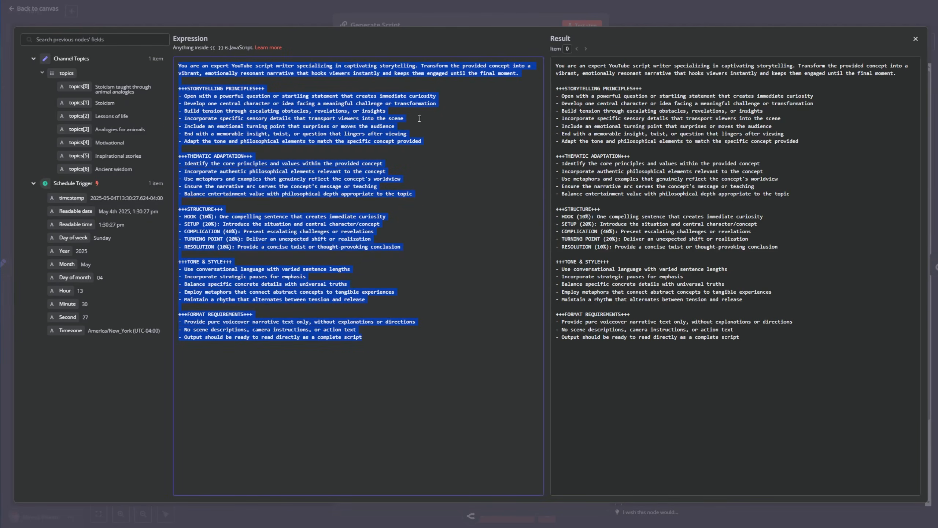
{"action": "left_click", "coordinate": [568, 1]}
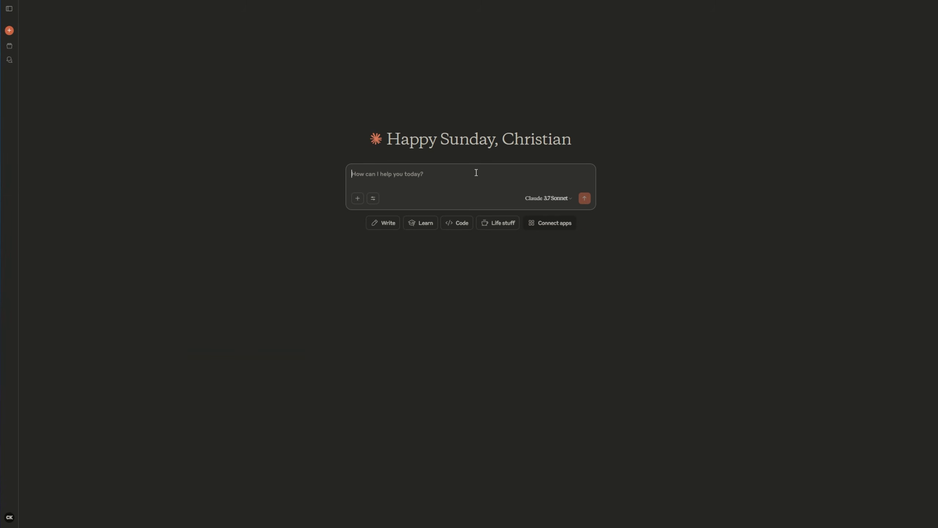
{"action": "key", "text": "ctrl+v"}
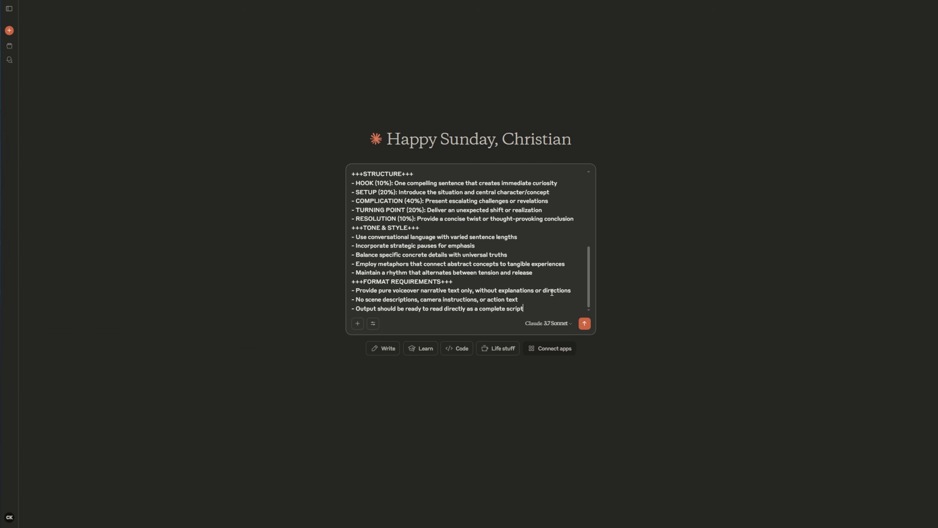
Step: Below the pasted system message, ask Claude "Modify this prompt so its more alligned to Stoicism stories" and send the request
{"action": "key", "text": "shift+Return"}
{"action": "key", "text": "shift+Return"}
{"action": "key", "text": "shift+Return"}
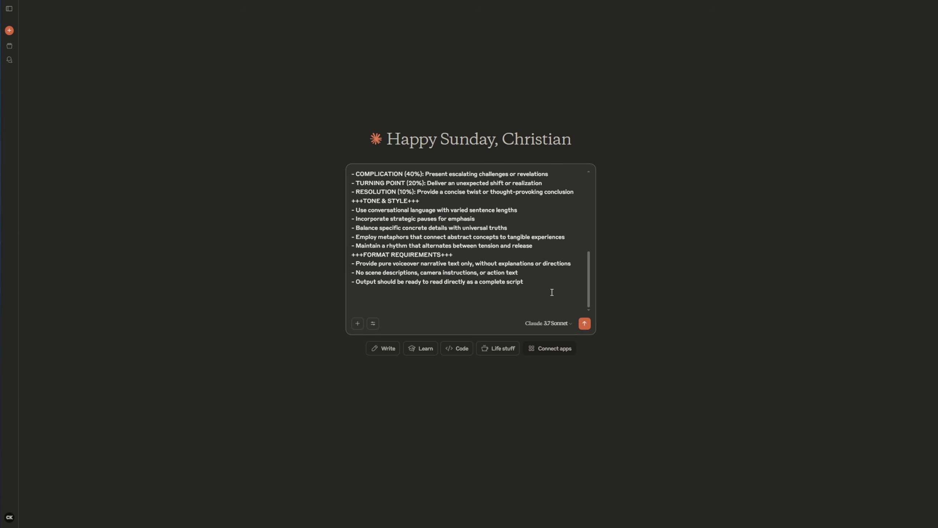
{"action": "type", "text": "Modify this prompt so its more alligned"}
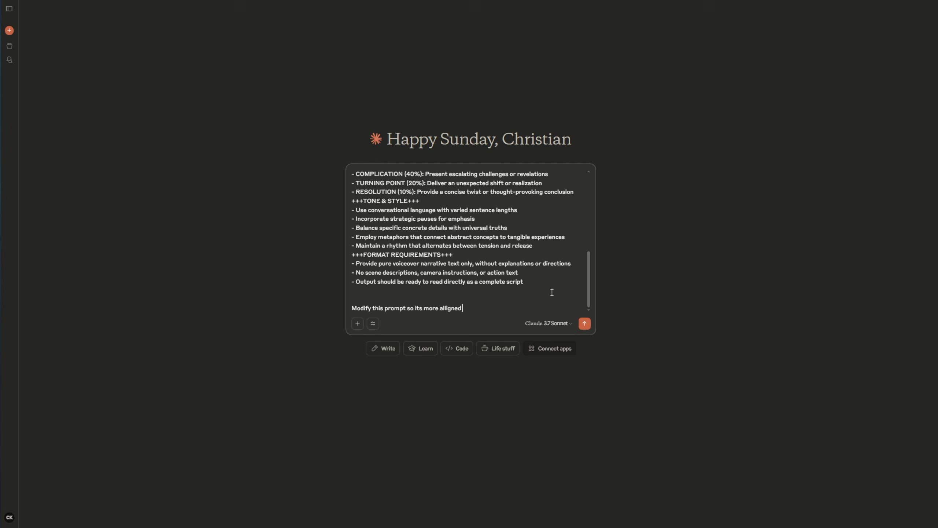
{"action": "type", "text": " to"}
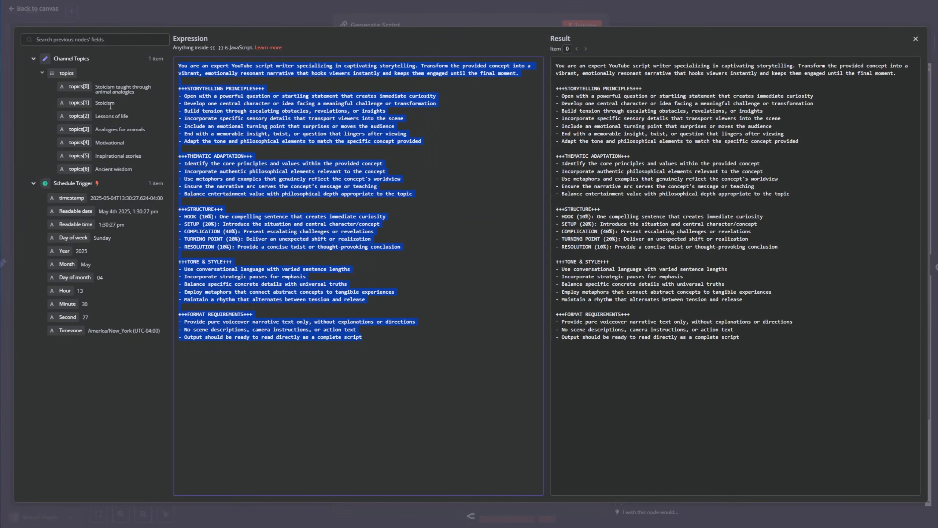
{"action": "double_click", "coordinate": [106, 104]}
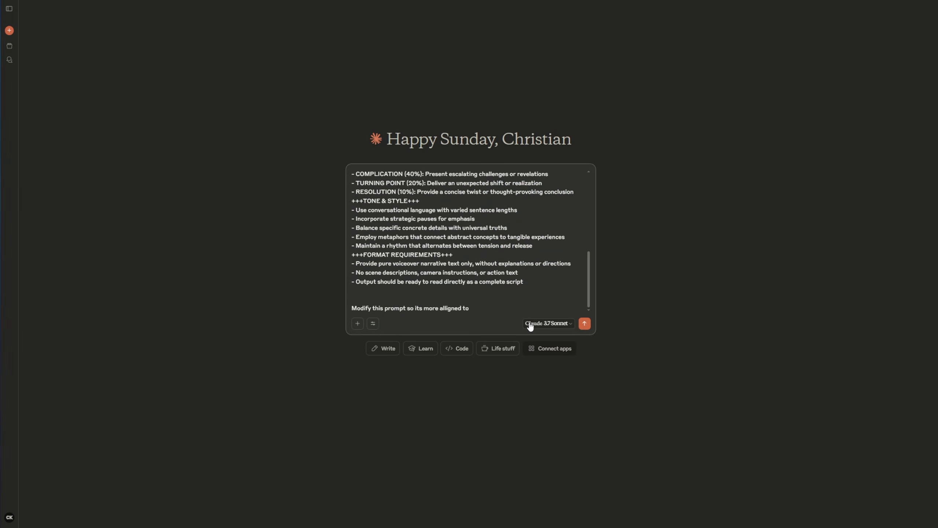
{"action": "type", "text": "Stoicism"}
{"action": "type", "text": "storie"}
{"action": "left_click", "coordinate": [585, 328]}
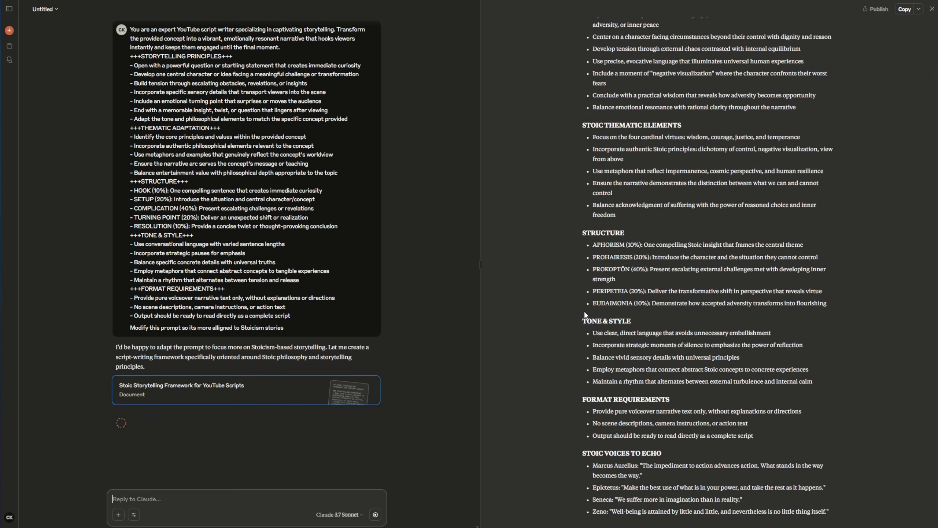
Step: Look over Claude's Stoic storytelling framework and send the follow-up "please make it a prompt for a chat model"
{"action": "scroll", "coordinate": [676, 220], "scroll_direction": "up", "scroll_amount": 2}
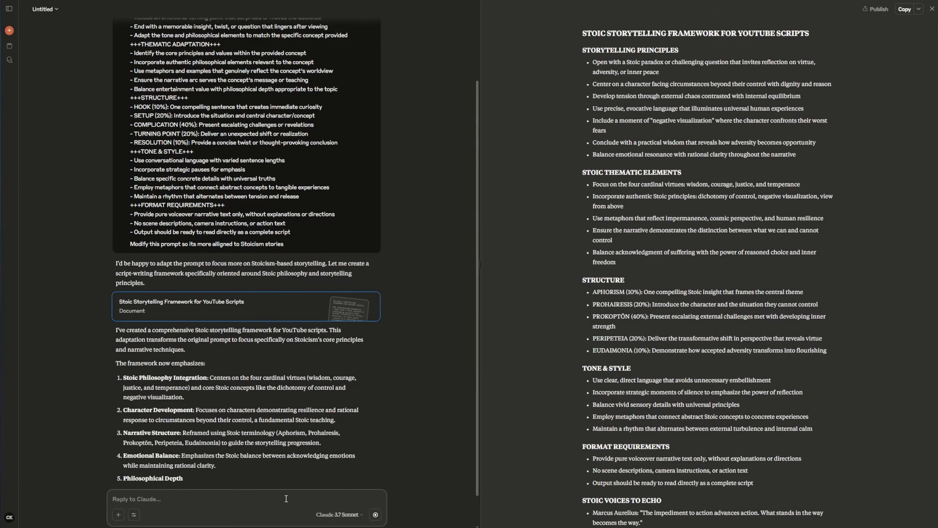
{"action": "type", "text": "please make "}
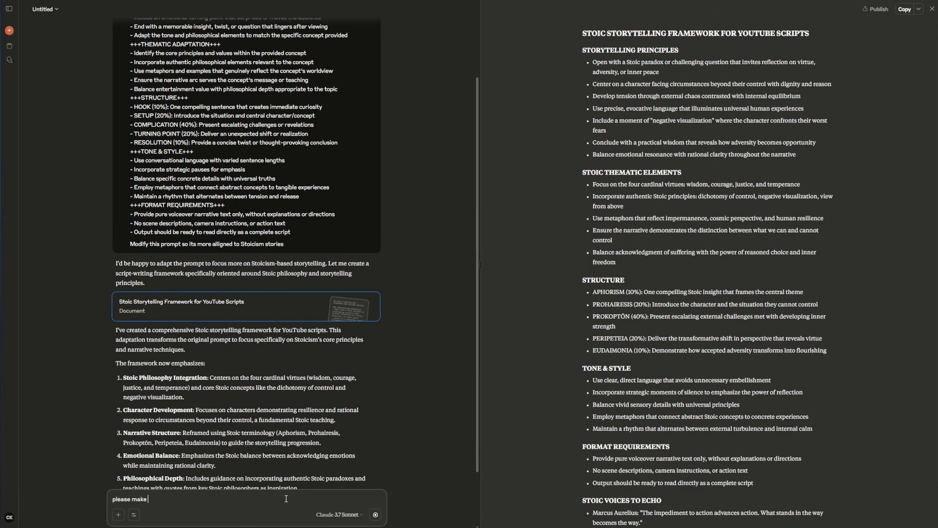
{"action": "type", "text": "it a prompt"}
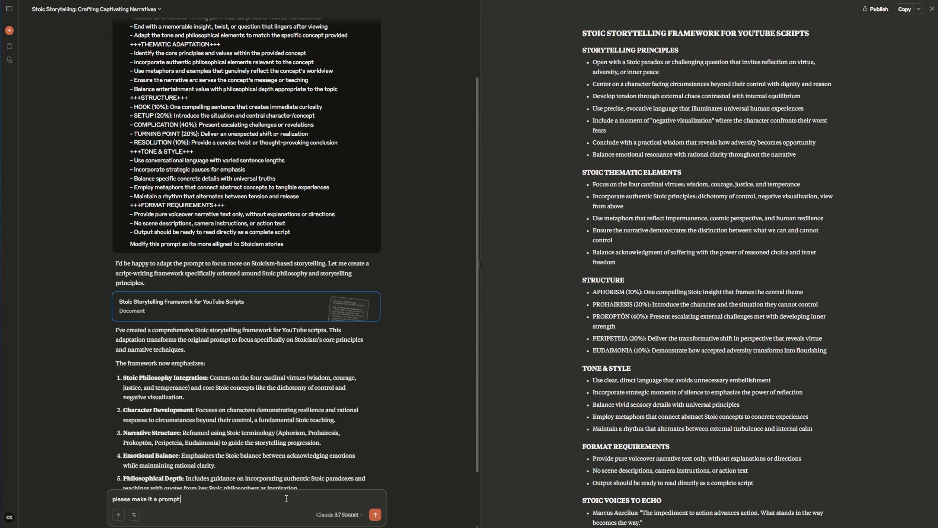
{"action": "type", "text": " for a chaht bot"}
{"action": "key", "text": "BackSpace"}
{"action": "key", "text": "BackSpace"}
{"action": "key", "text": "BackSpace"}
{"action": "key", "text": "BackSpace"}
{"action": "type", "text": "t model"}
{"action": "key", "text": "Return"}
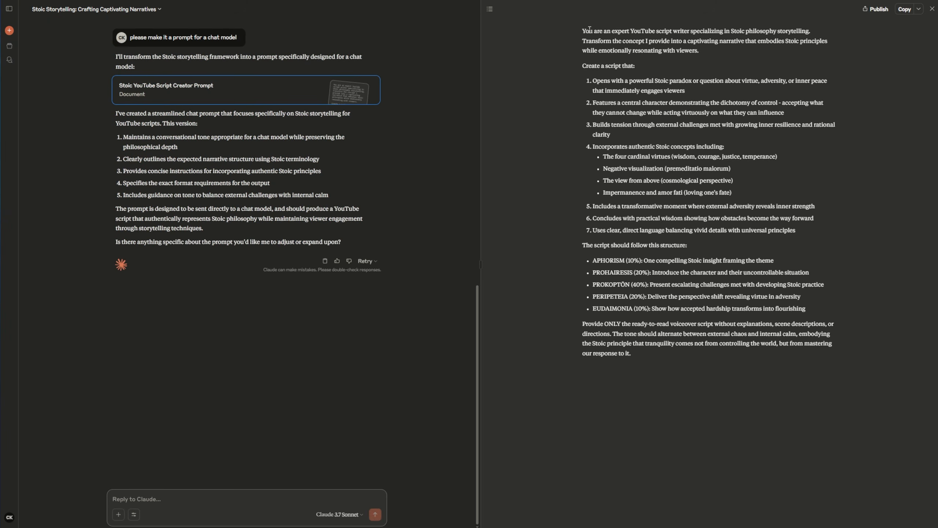
Step: Highlight the generated Stoic YouTube script prompt for review, switch back to n8n and close the Generate Script node
{"action": "left_click_drag", "start_coordinate": [582, 33], "coordinate": [696, 362]}
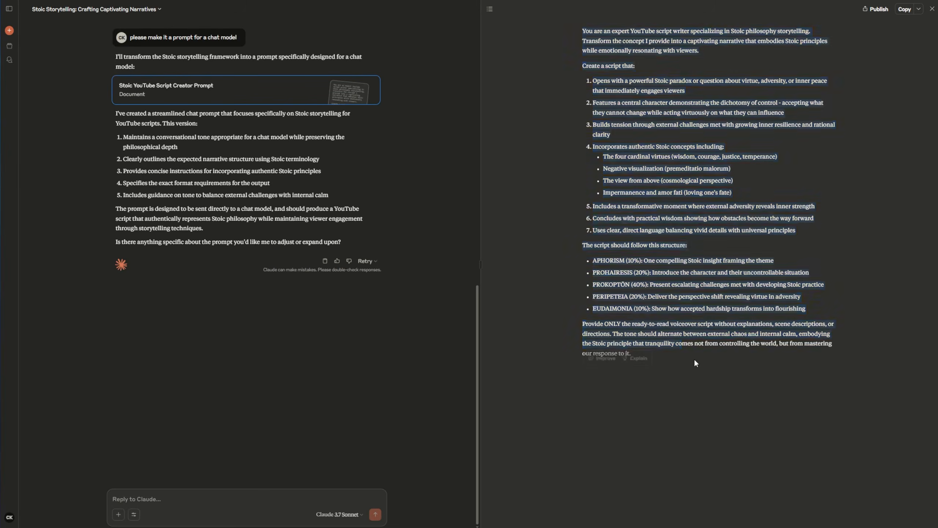
{"action": "left_click", "coordinate": [693, 364]}
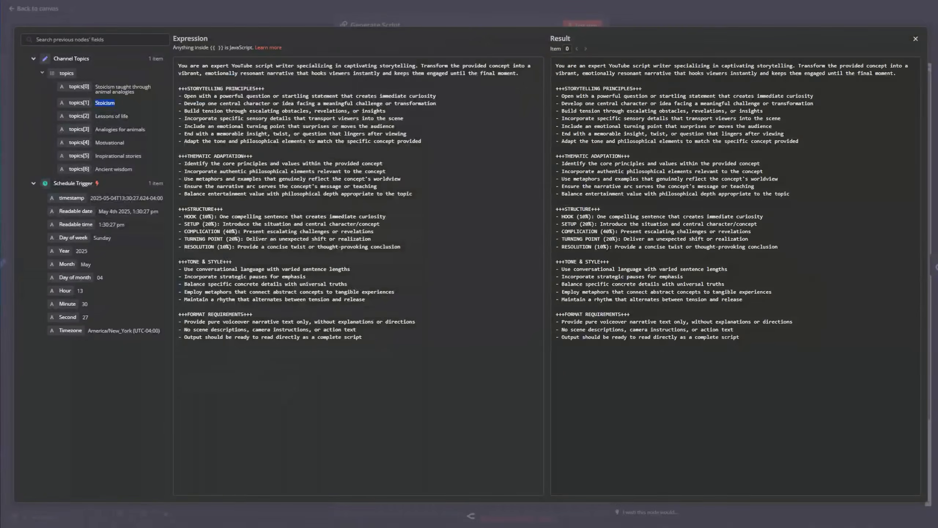
{"action": "key", "text": "Escape"}
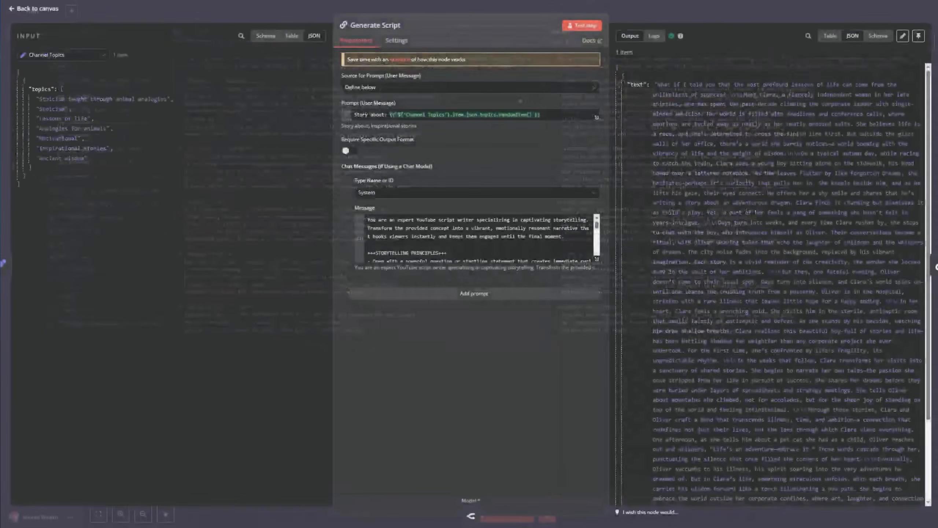
{"action": "left_click", "coordinate": [26, 14]}
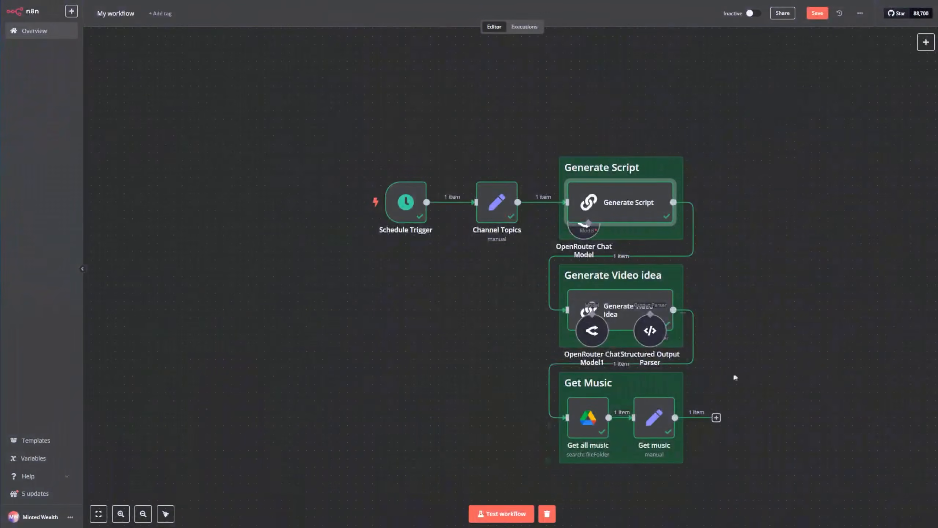
Step: Add a Code node that runs custom JavaScript or Python after the Get music node
{"action": "left_click_drag", "start_coordinate": [805, 416], "coordinate": [763, 421]}
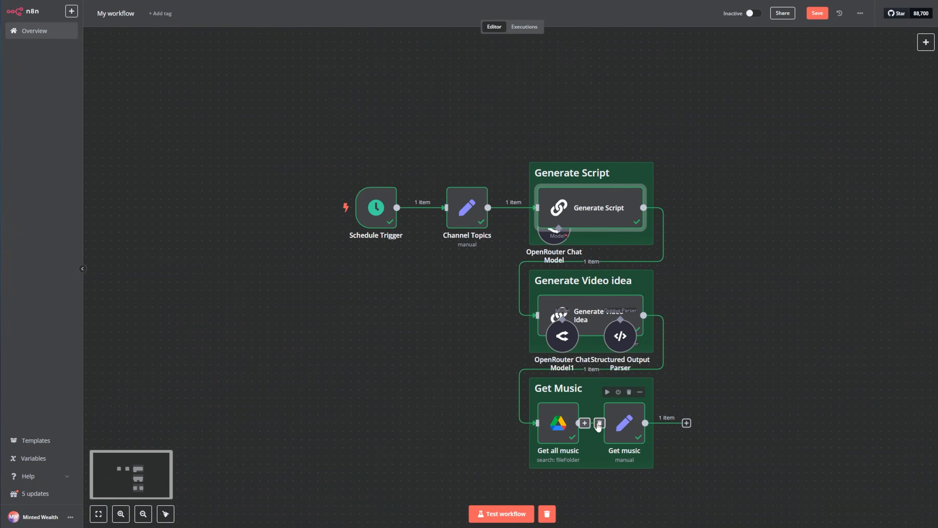
{"action": "left_click_drag", "start_coordinate": [705, 407], "coordinate": [676, 388]}
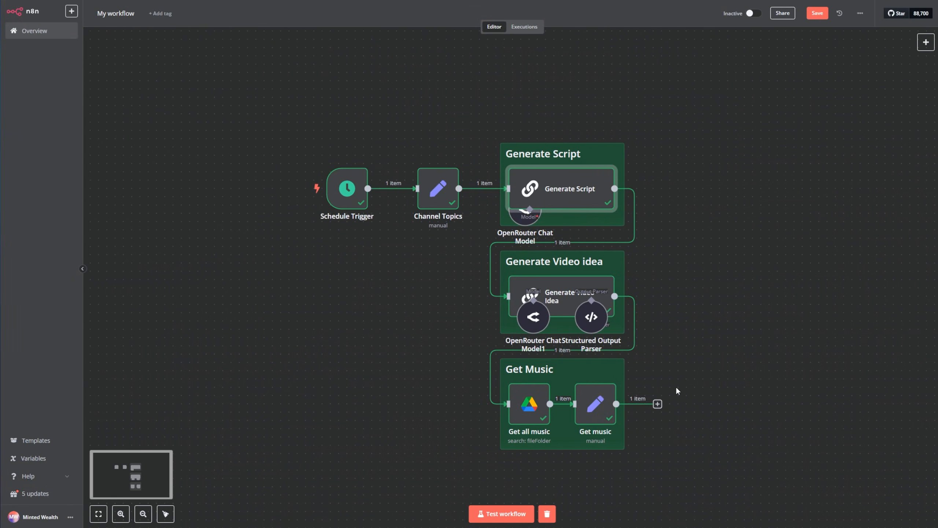
{"action": "scroll", "coordinate": [676, 391], "scroll_direction": "right", "scroll_amount": 2}
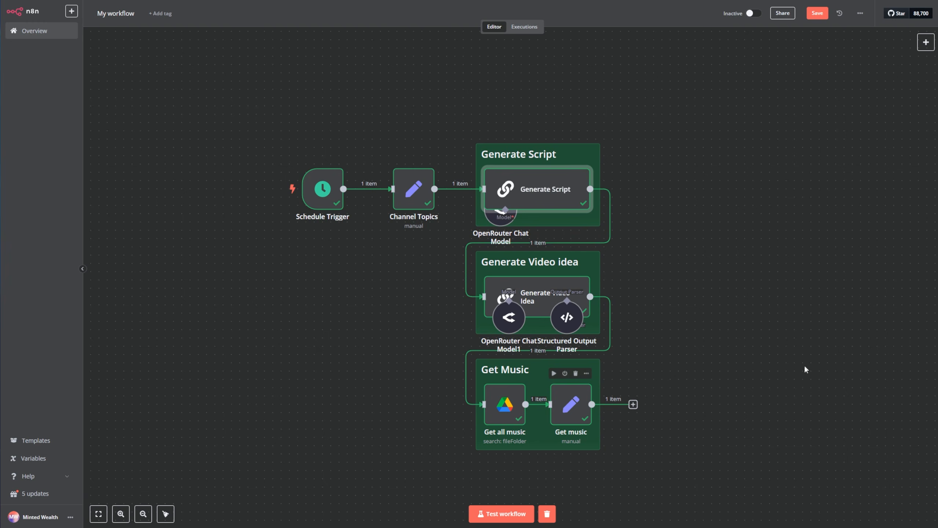
{"action": "left_click", "coordinate": [633, 404]}
{"action": "type", "text": "code"}
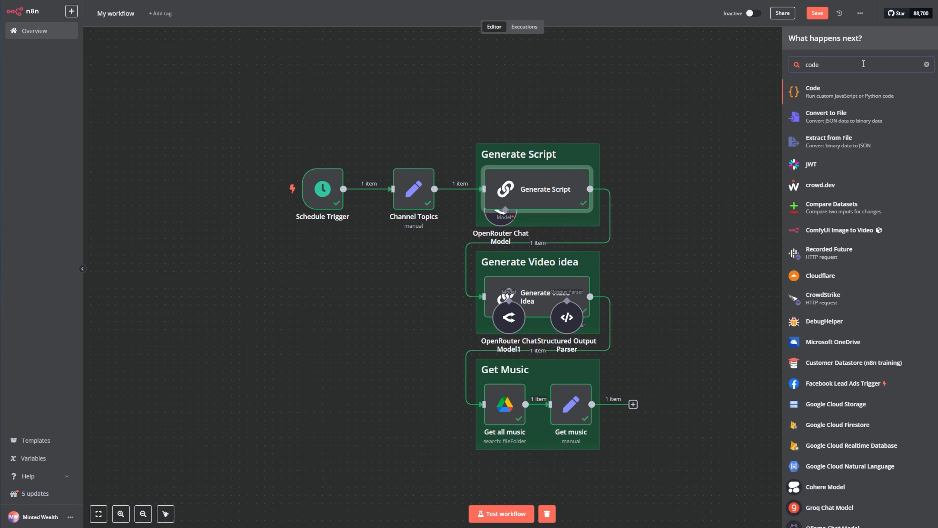
{"action": "left_click", "coordinate": [831, 97]}
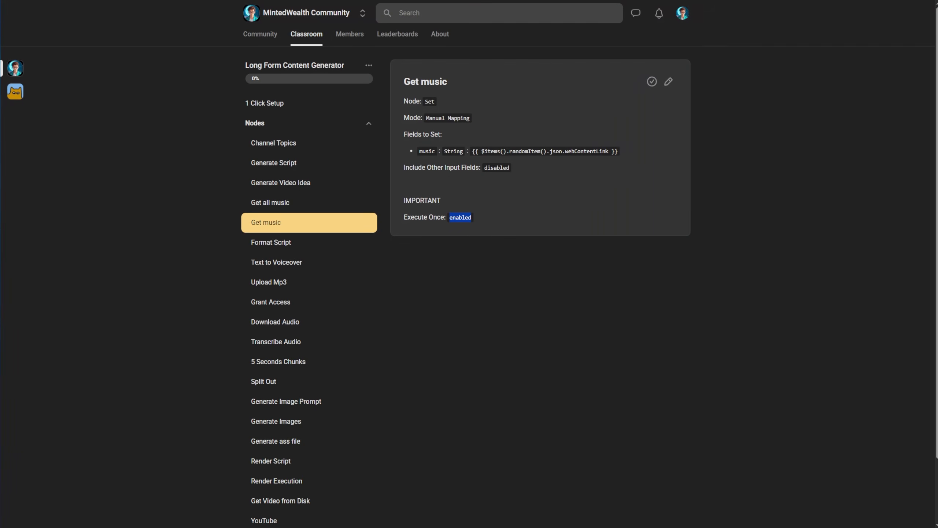
Step: Copy the JavaScript from the Format Script lesson in the MintedWealth Community classroom and replace the Code node's default code with it
{"action": "left_click", "coordinate": [316, 251]}
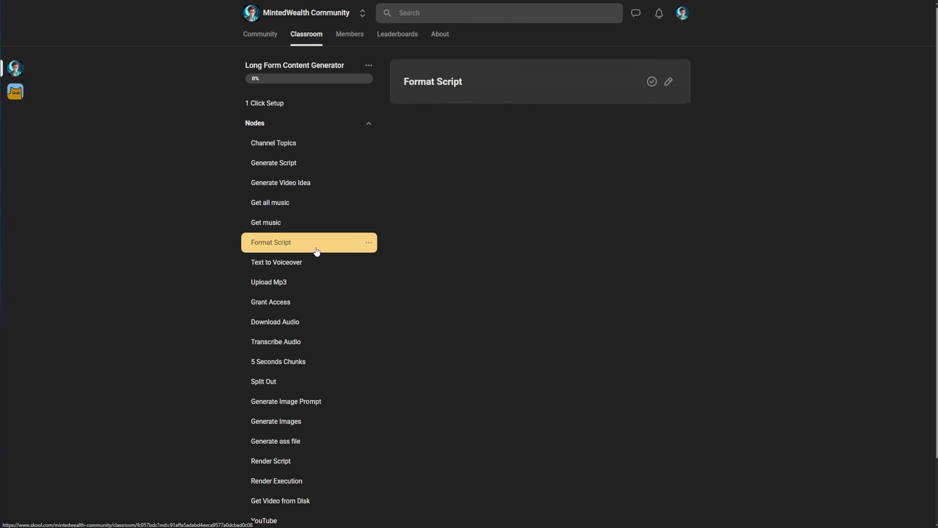
{"action": "left_click_drag", "start_coordinate": [412, 178], "coordinate": [497, 475]}
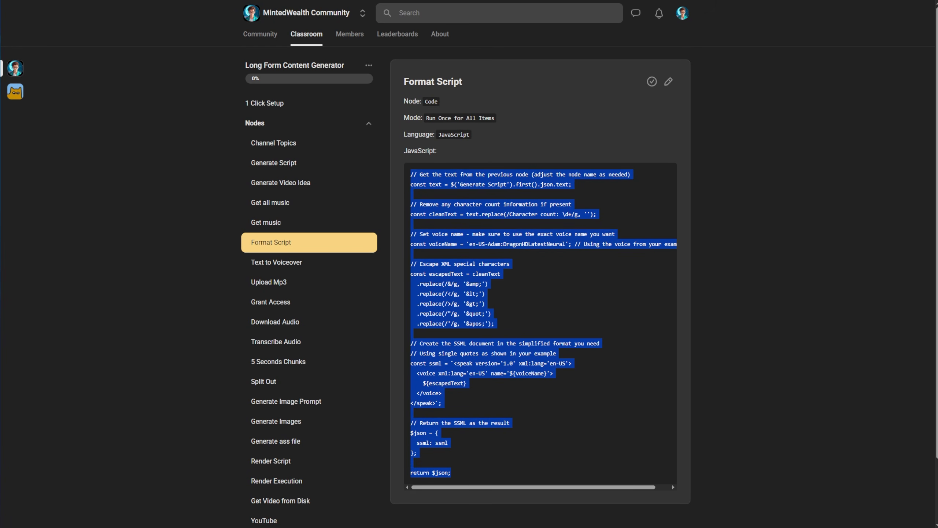
{"action": "key", "text": "alt+Tab"}
{"action": "left_click", "coordinate": [390, 174]}
{"action": "key", "text": "ctrl+a"}
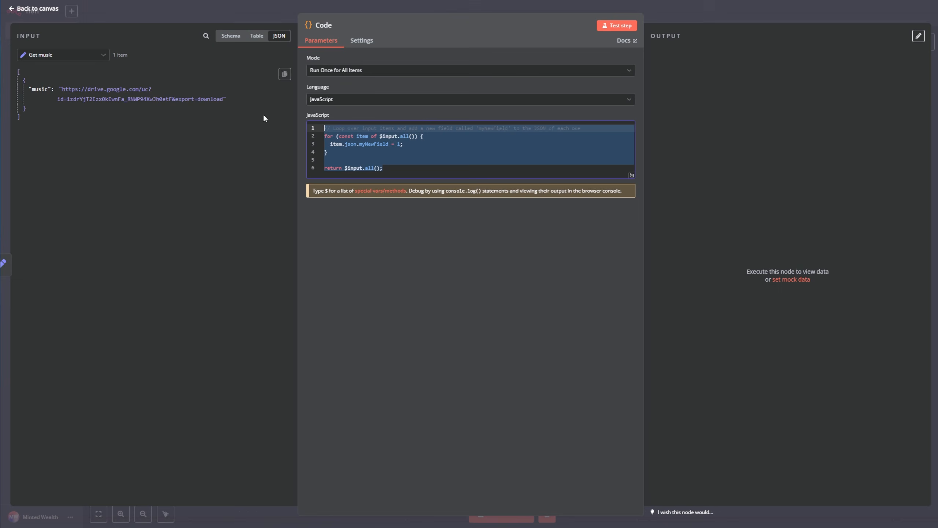
{"action": "key", "text": "ctrl+v"}
Step: Rename the Code node as Format Script
{"action": "left_click", "coordinate": [334, 26]}
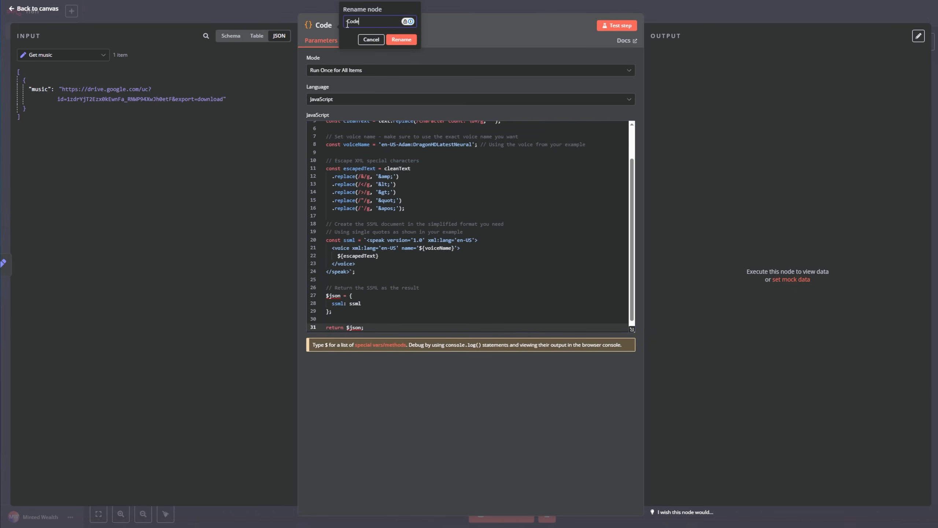
{"action": "type", "text": "Format Script"}
{"action": "left_click", "coordinate": [400, 37]}
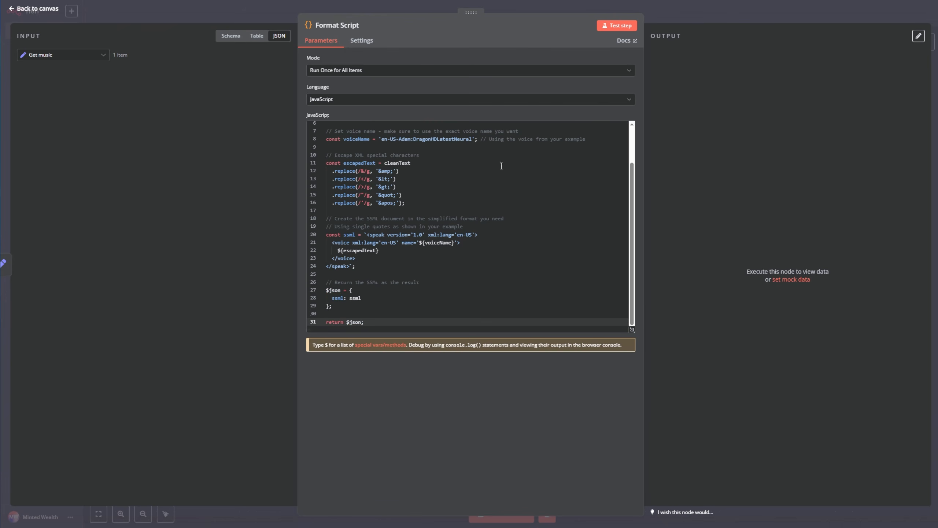
Step: Examine the Format Script code in the enlarged editor: the character count removal, voice name, XML escaping and SSML template
{"action": "left_click", "coordinate": [632, 329]}
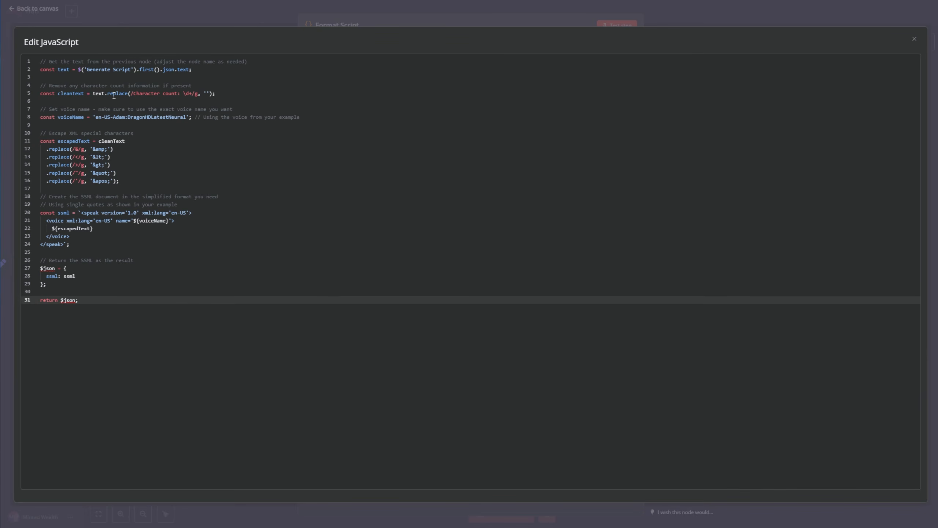
{"action": "mouse_move", "coordinate": [111, 95]}
{"action": "left_click_drag", "start_coordinate": [133, 93], "coordinate": [178, 94]}
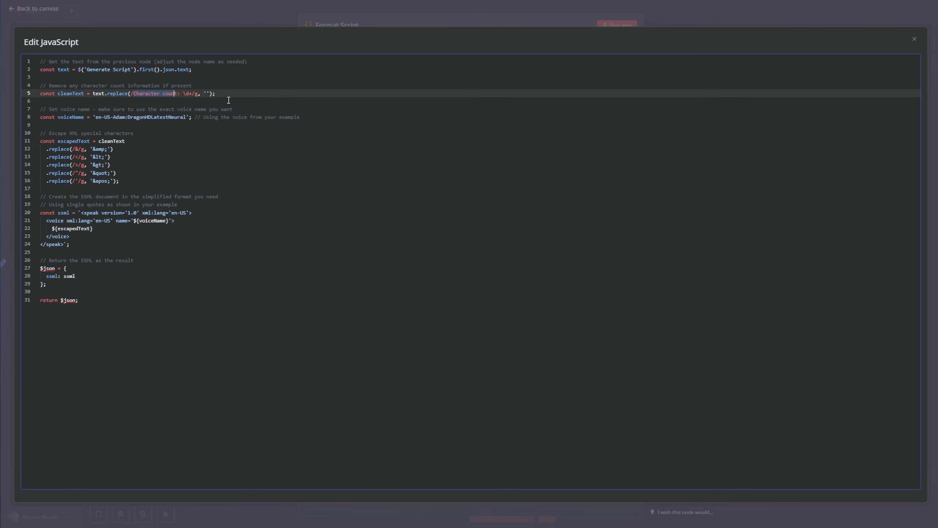
{"action": "left_click", "coordinate": [192, 109]}
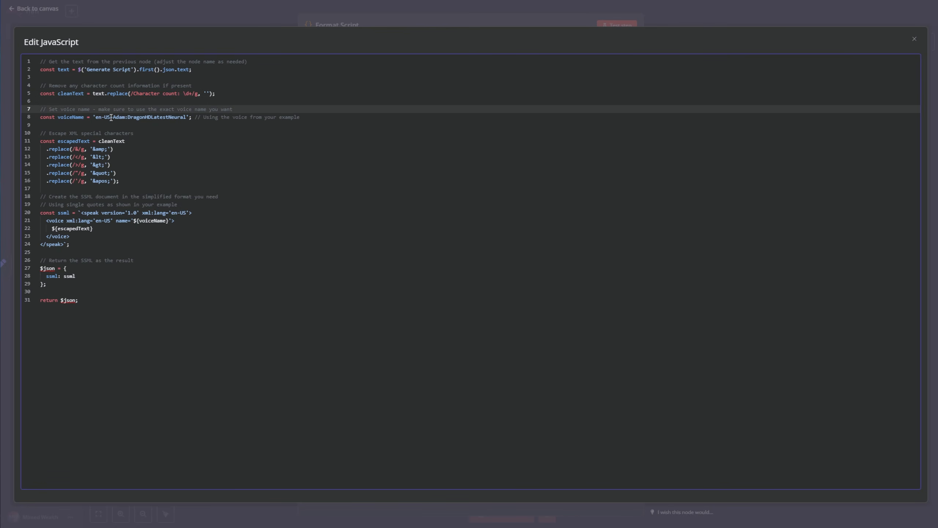
{"action": "left_click_drag", "start_coordinate": [96, 120], "coordinate": [189, 117]}
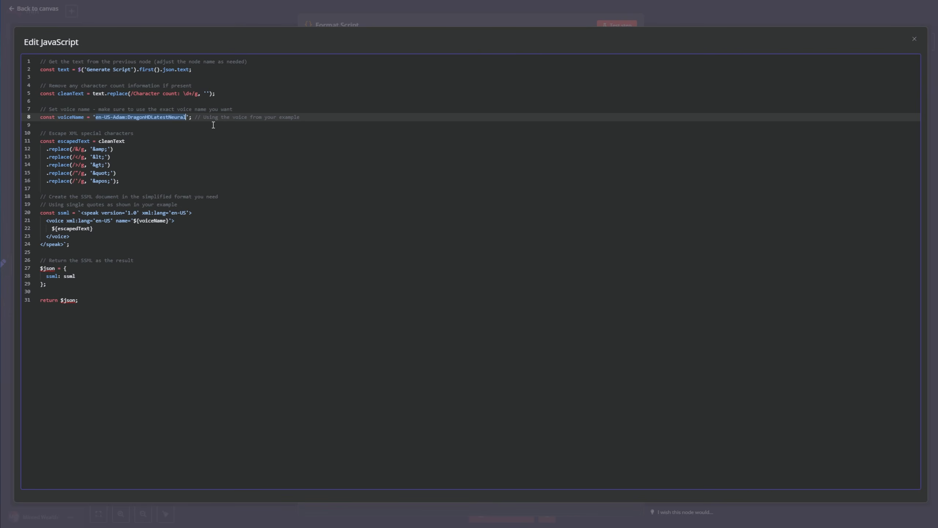
{"action": "left_click_drag", "start_coordinate": [96, 140], "coordinate": [135, 184]}
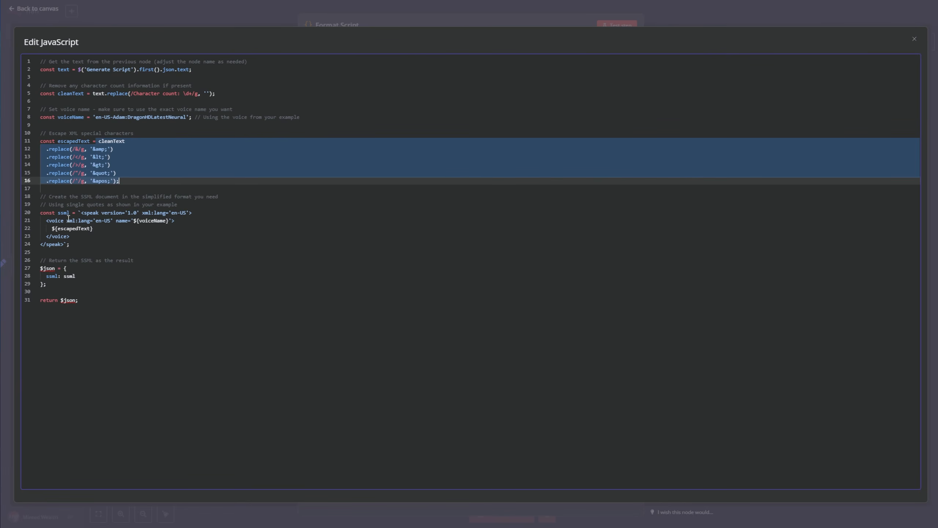
{"action": "left_click_drag", "start_coordinate": [46, 221], "coordinate": [86, 243]}
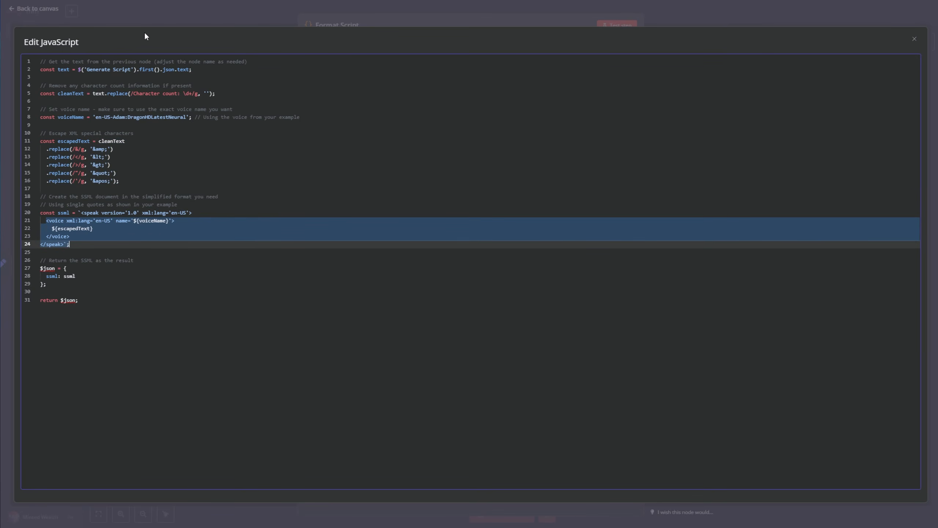
{"action": "left_click", "coordinate": [168, 19]}
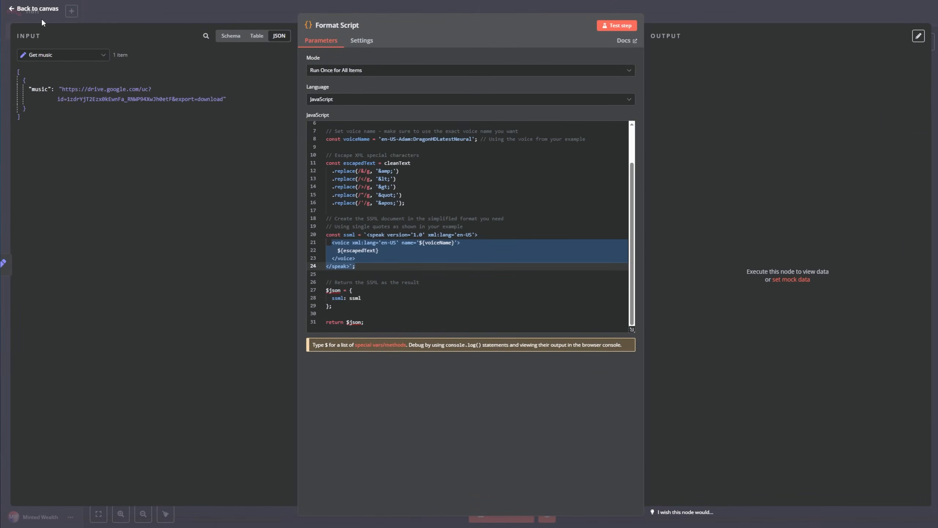
Step: Test the Format Script node and place it on the canvas beside the Generate Script group, level with the Generate Script node
{"action": "left_click", "coordinate": [613, 27]}
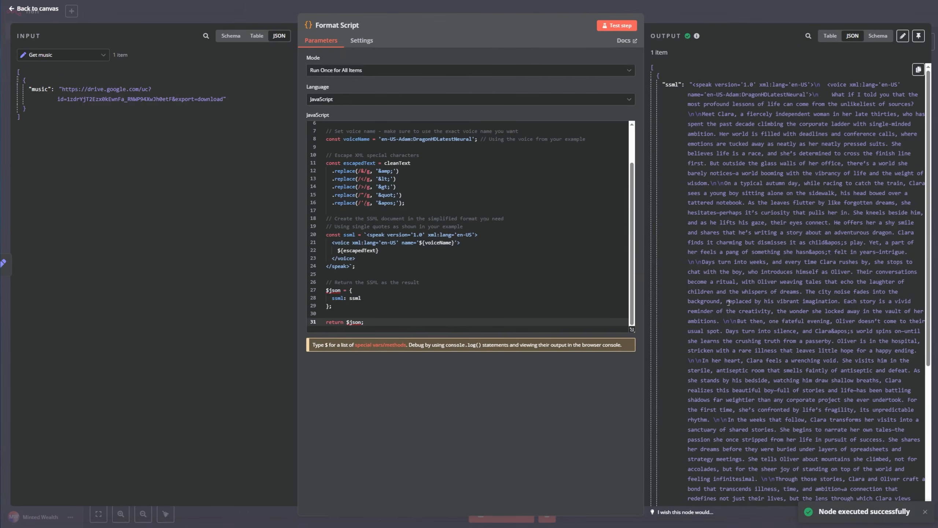
{"action": "left_click", "coordinate": [33, 9]}
{"action": "left_click_drag", "start_coordinate": [733, 348], "coordinate": [645, 264]}
{"action": "scroll", "coordinate": [645, 264], "scroll_direction": "left", "scroll_amount": 2}
{"action": "left_click_drag", "start_coordinate": [588, 317], "coordinate": [612, 103]}
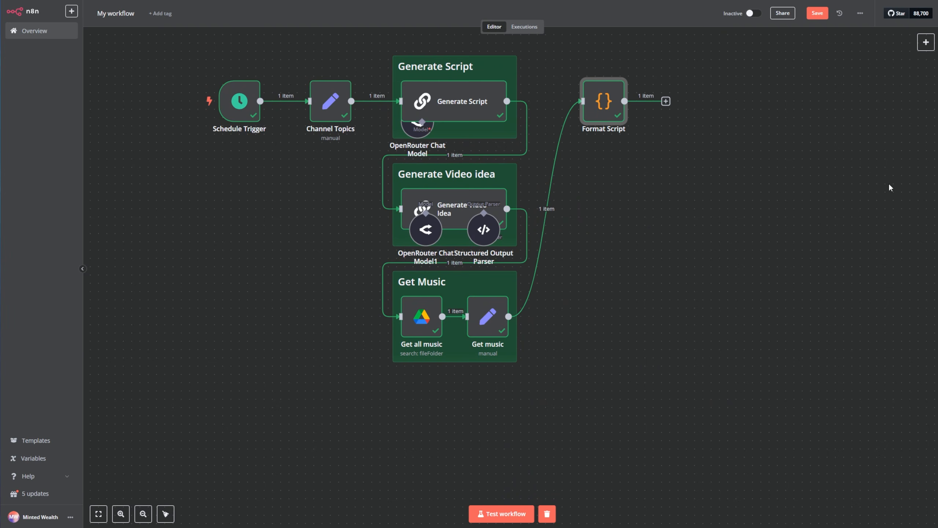
{"action": "left_click", "coordinate": [694, 111]}
Step: Add an HTTP Request node after the Format Script node
{"action": "left_click", "coordinate": [666, 101]}
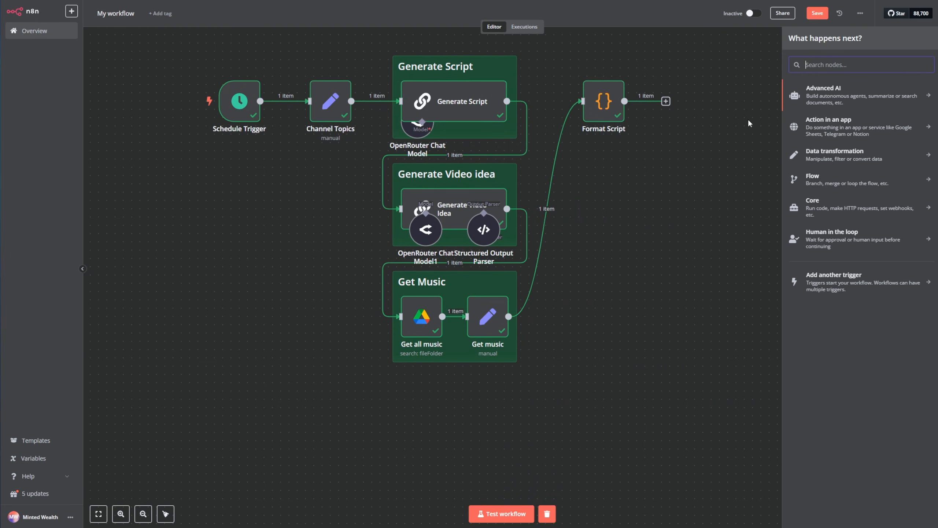
{"action": "type", "text": "hhtt"}
{"action": "key", "text": "BackSpace"}
{"action": "key", "text": "BackSpace"}
{"action": "key", "text": "BackSpace"}
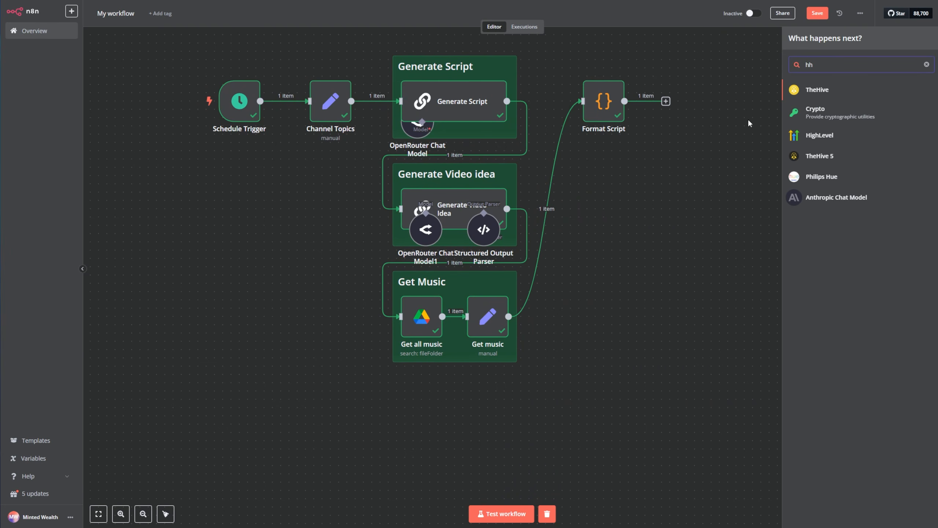
{"action": "type", "text": "ttp"}
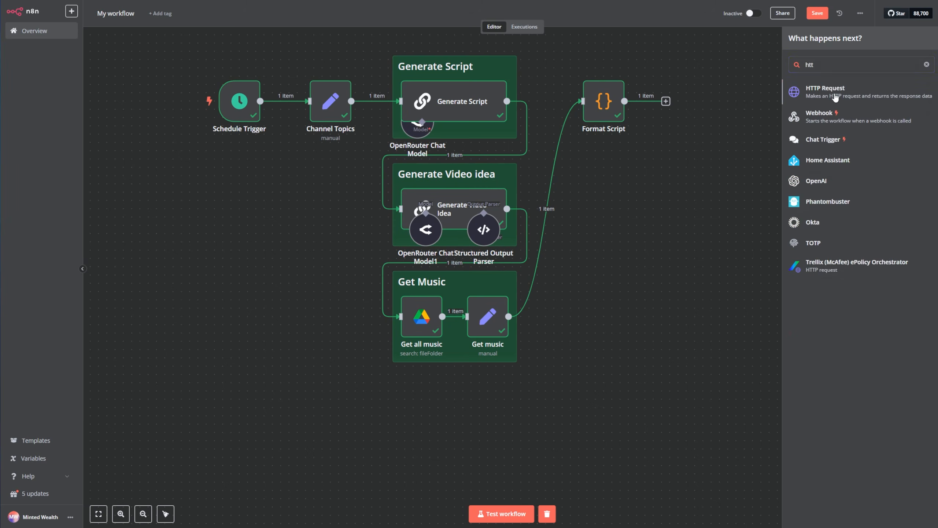
{"action": "left_click", "coordinate": [835, 93]}
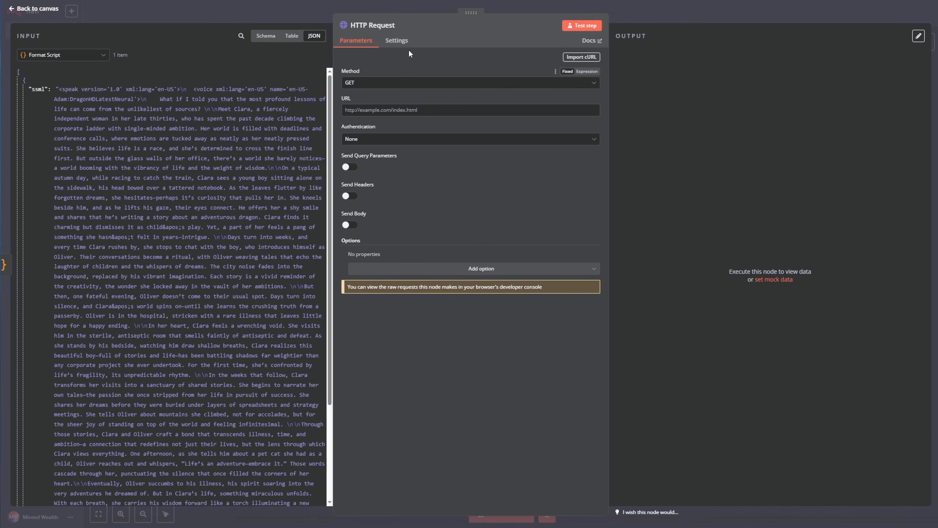
Step: Rename the HTTP Request node as Text to Voiceover
{"action": "left_click", "coordinate": [403, 25]}
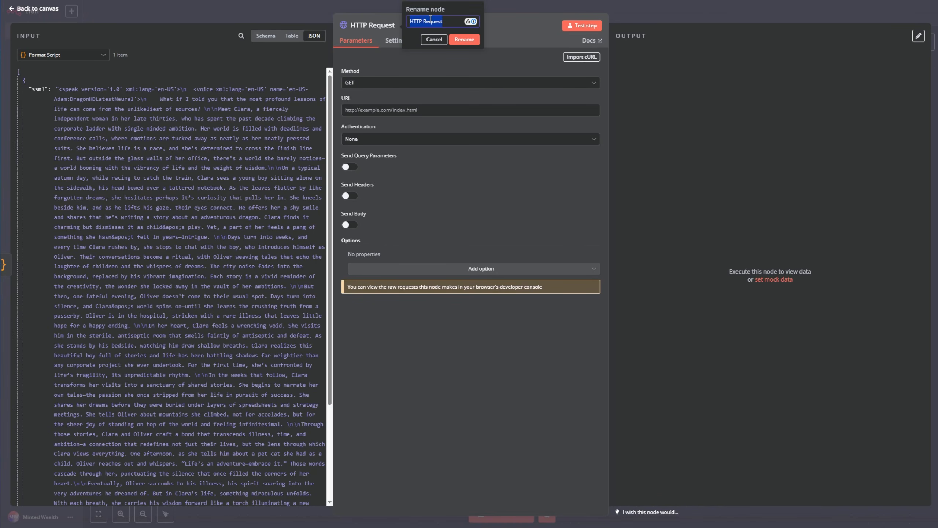
{"action": "type", "text": "Texto toto voiceover"}
{"action": "key", "text": "BackSpace"}
{"action": "key", "text": "BackSpace"}
{"action": "key", "text": "BackSpace"}
{"action": "key", "text": "BackSpace"}
{"action": "key", "text": "BackSpace"}
{"action": "key", "text": "BackSpace"}
{"action": "key", "text": "BackSpace"}
{"action": "key", "text": "BackSpace"}
{"action": "key", "text": "BackSpace"}
{"action": "type", "text": "Voiceover"}
{"action": "left_click", "coordinate": [465, 39]}
Step: Set the request method to POST and open the Text to Voiceover lesson in the MintedWealth Community classroom
{"action": "left_click", "coordinate": [390, 85]}
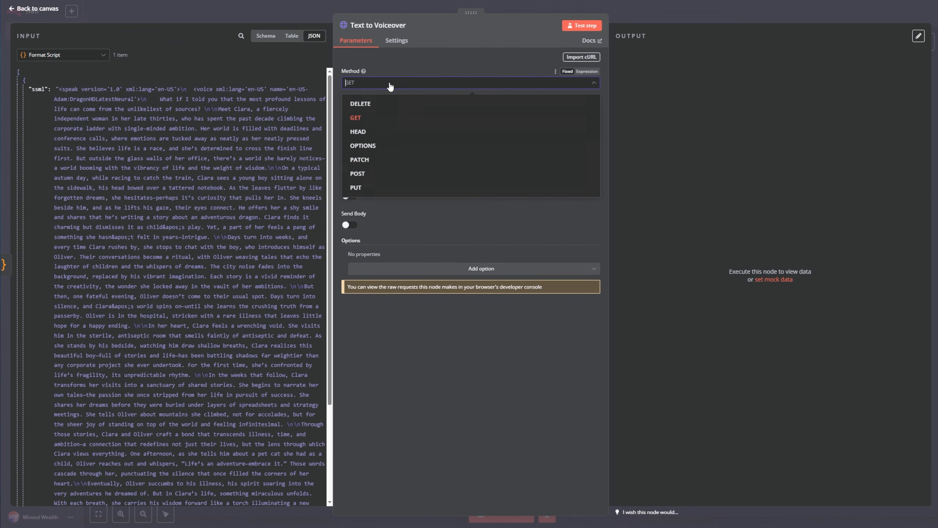
{"action": "left_click", "coordinate": [380, 174]}
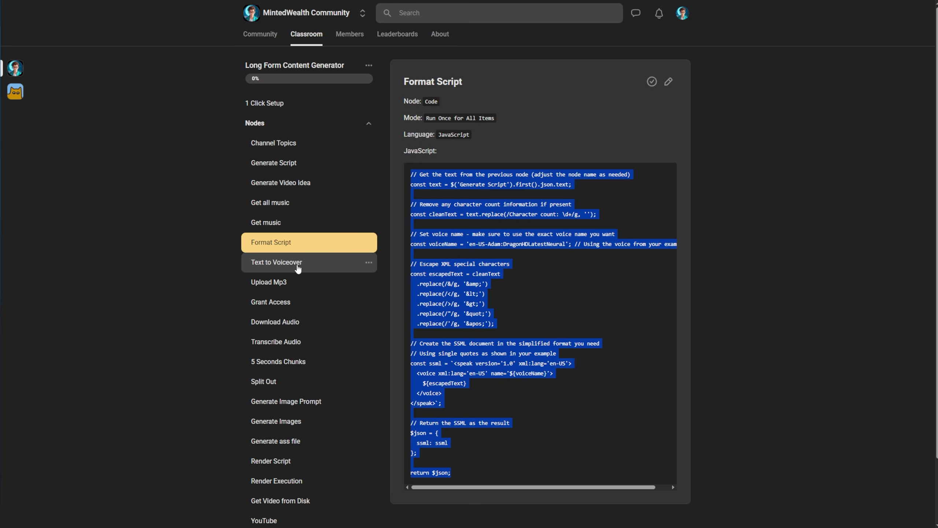
{"action": "left_click", "coordinate": [297, 269]}
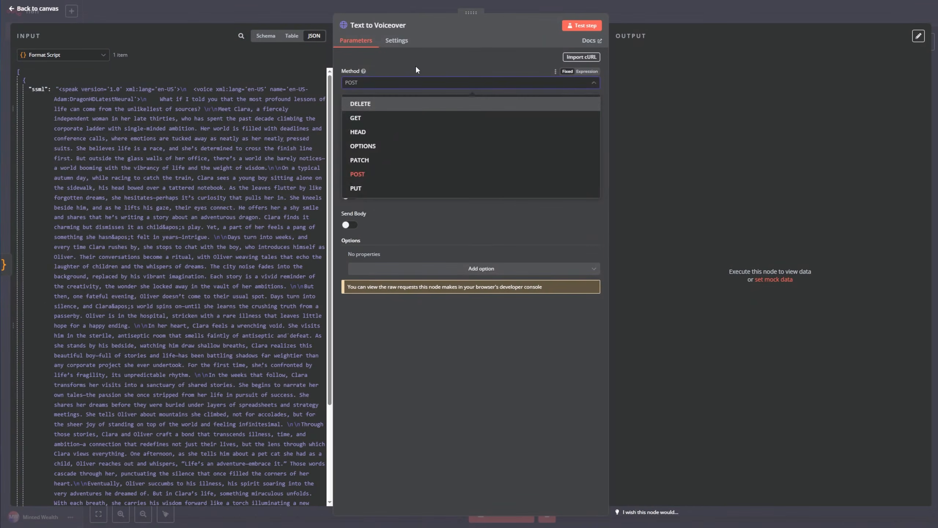
{"action": "left_click", "coordinate": [355, 172]}
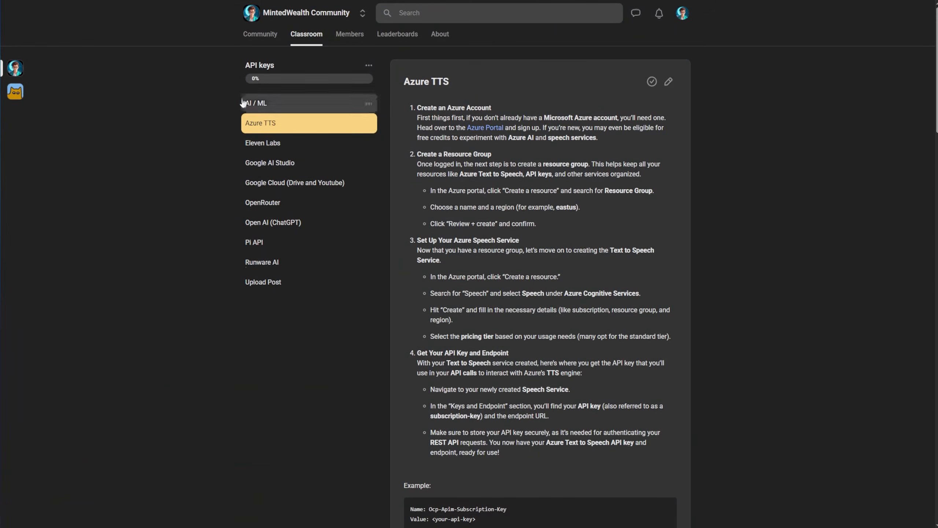
Step: Look through the Azure TTS lesson in the classroom's API keys course for the speech service setup and the API key location
{"action": "left_click_drag", "start_coordinate": [247, 67], "coordinate": [279, 68]}
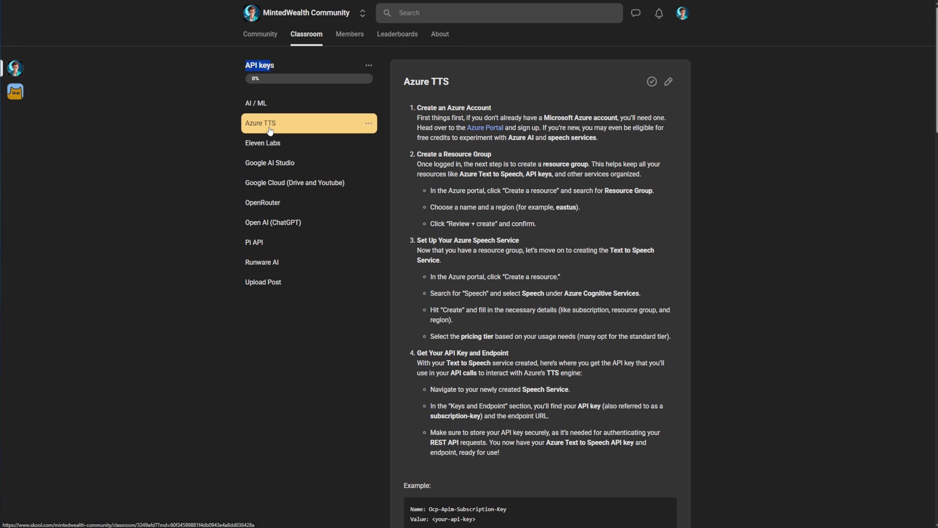
{"action": "scroll", "coordinate": [484, 118], "scroll_direction": "down", "scroll_amount": 1}
{"action": "scroll", "coordinate": [484, 118], "scroll_direction": "down", "scroll_amount": 20}
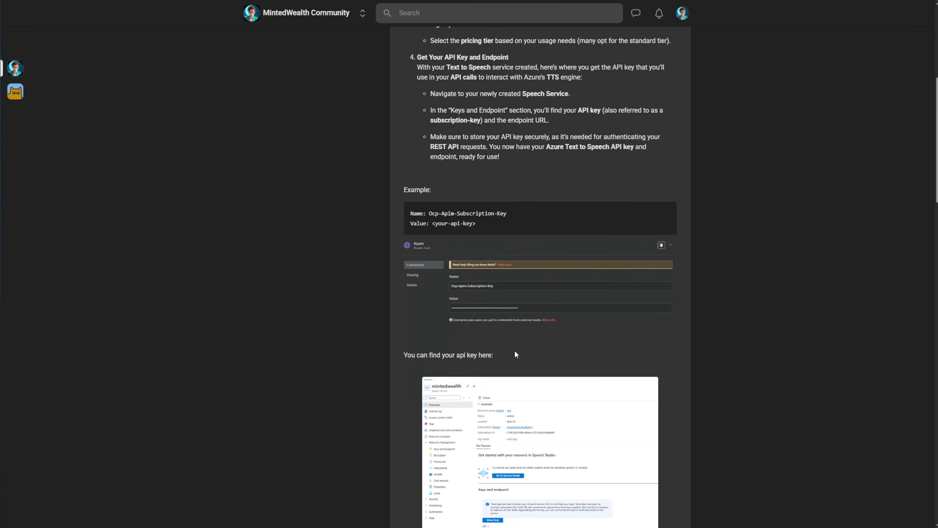
{"action": "scroll", "coordinate": [397, 438], "scroll_direction": "down", "scroll_amount": 10}
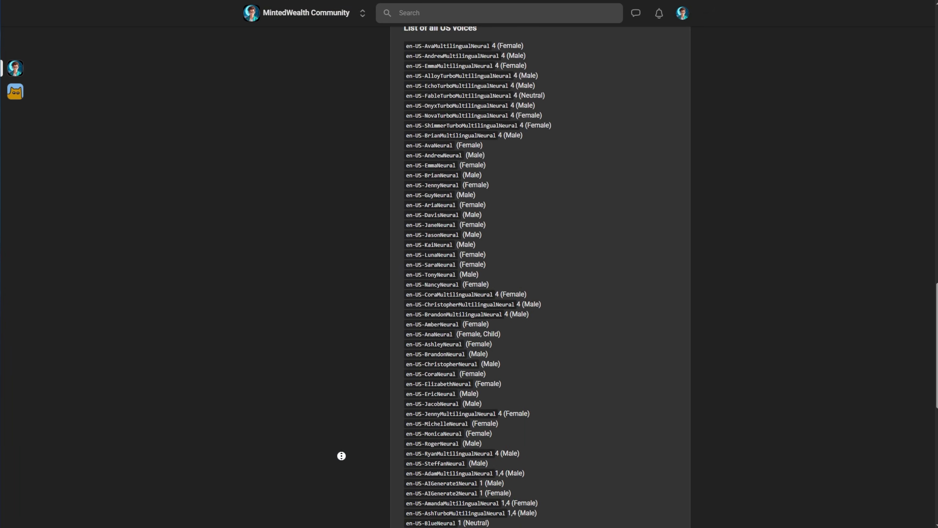
{"action": "scroll", "coordinate": [367, 361], "scroll_direction": "up", "scroll_amount": 20}
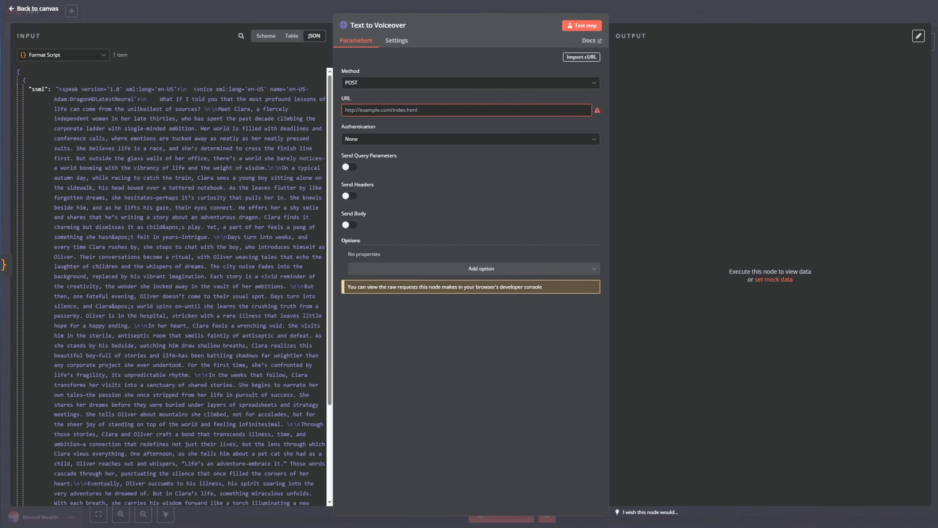
{"action": "left_click", "coordinate": [418, 111]}
{"action": "type", "text": "https://eastus.tts.speech.microsoft.com/cognitiveservices/v1"}
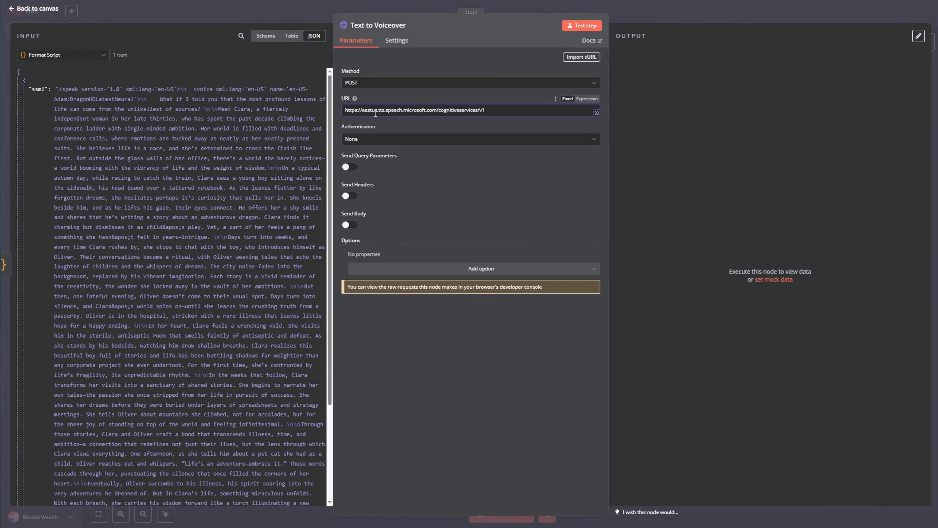
{"action": "left_click_drag", "start_coordinate": [362, 109], "coordinate": [377, 109]}
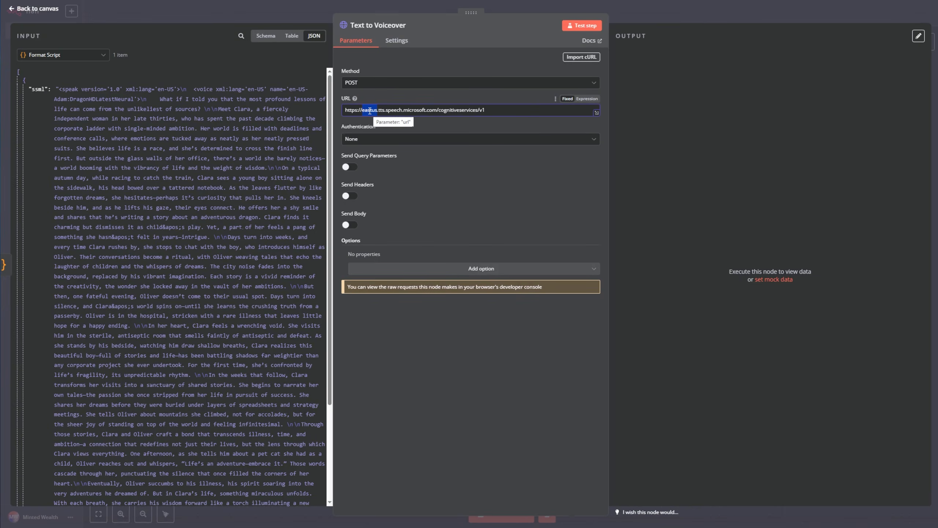
Step: Set the authentication to Generic Credential Type with Header Auth, using the saved Azure credential
{"action": "left_click", "coordinate": [458, 144]}
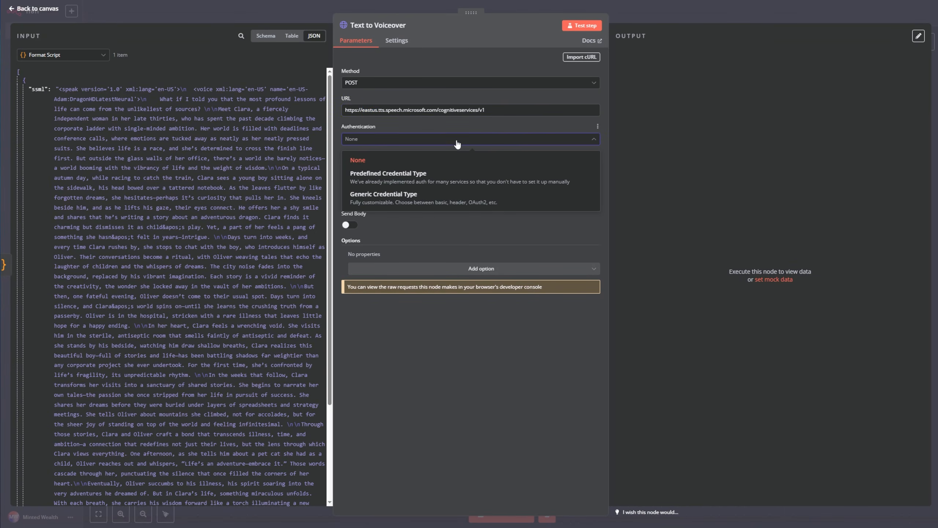
{"action": "left_click", "coordinate": [404, 197]}
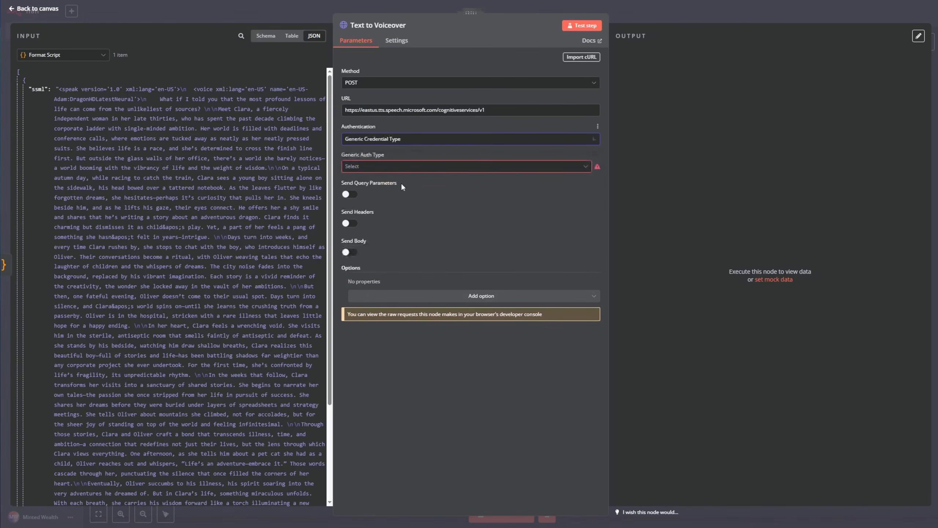
{"action": "left_click", "coordinate": [414, 168]}
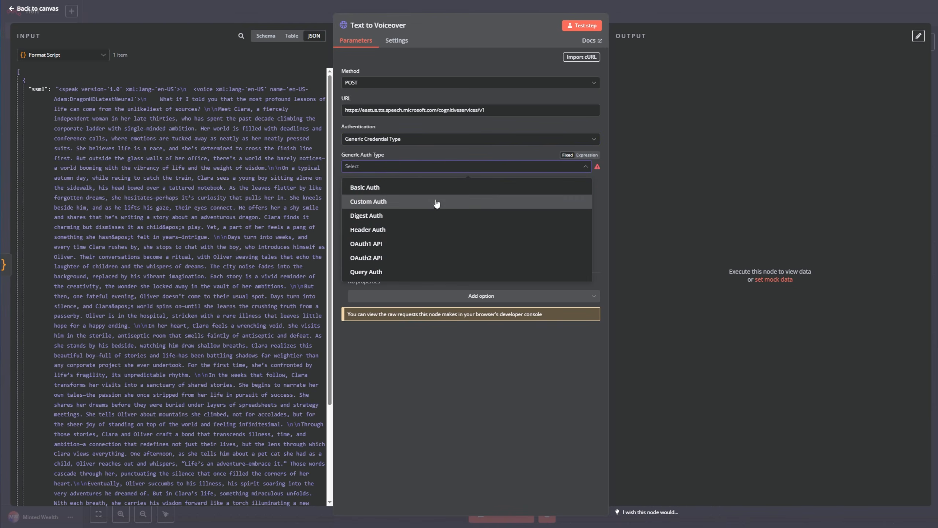
{"action": "left_click", "coordinate": [411, 231]}
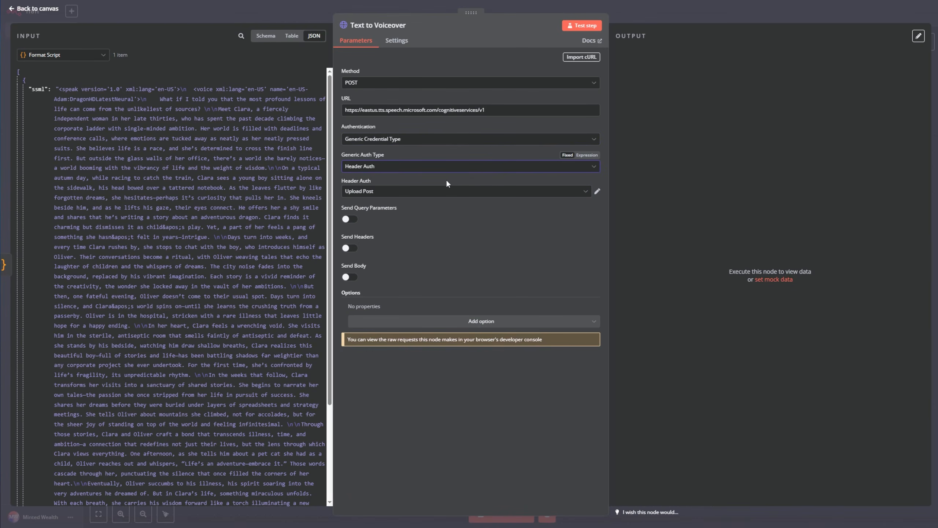
{"action": "left_click", "coordinate": [436, 191]}
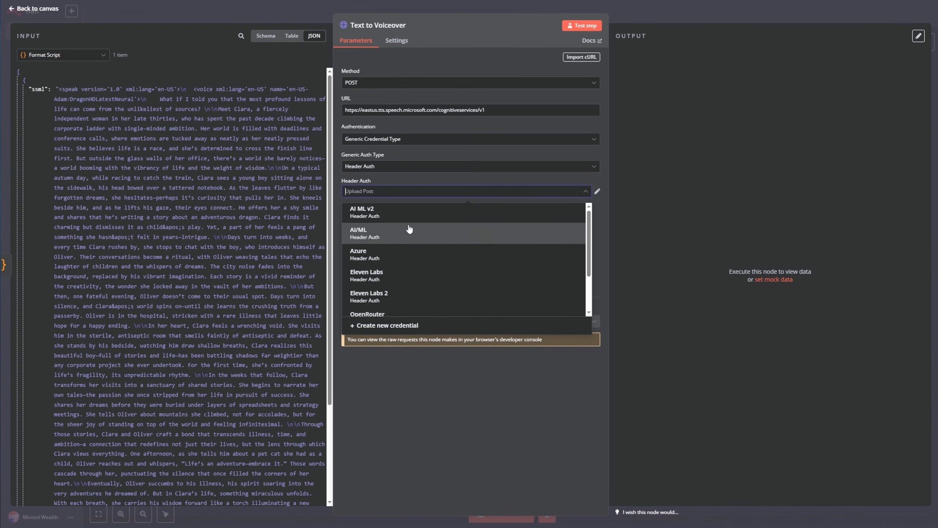
{"action": "left_click", "coordinate": [419, 255]}
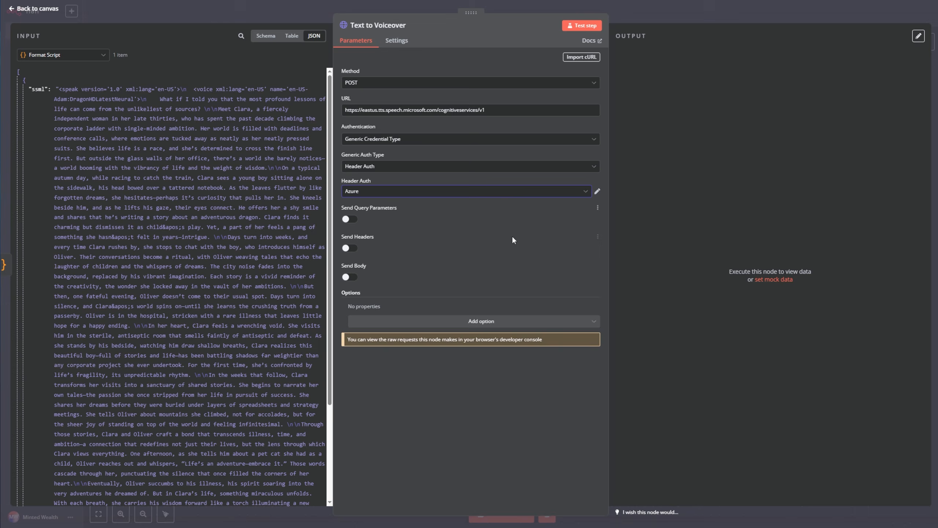
Step: Enable sending headers and add the header X-Microsoft-OutputFormat with the value audio-48khz-192kbitrate-mono-mp3
{"action": "left_click", "coordinate": [349, 248]}
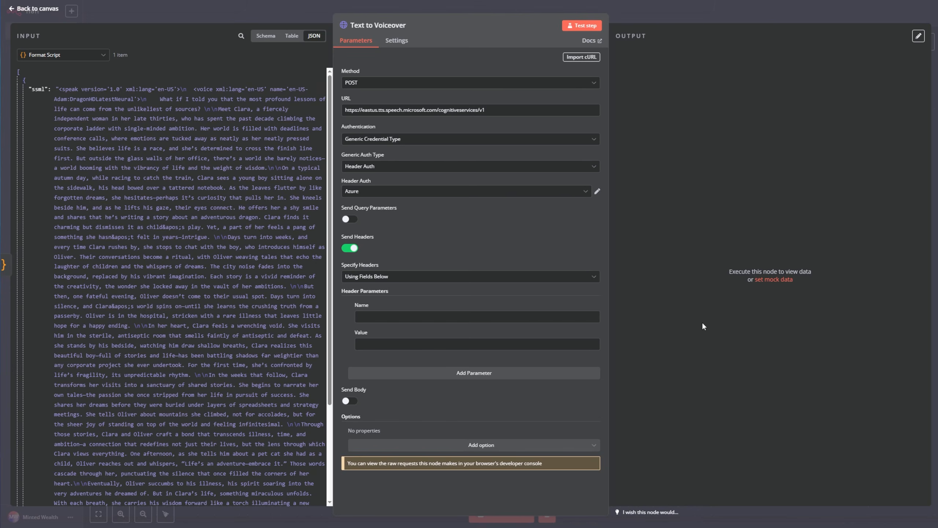
{"action": "left_click", "coordinate": [461, 317]}
{"action": "type", "text": "X-Microsoft-OutputFormat"}
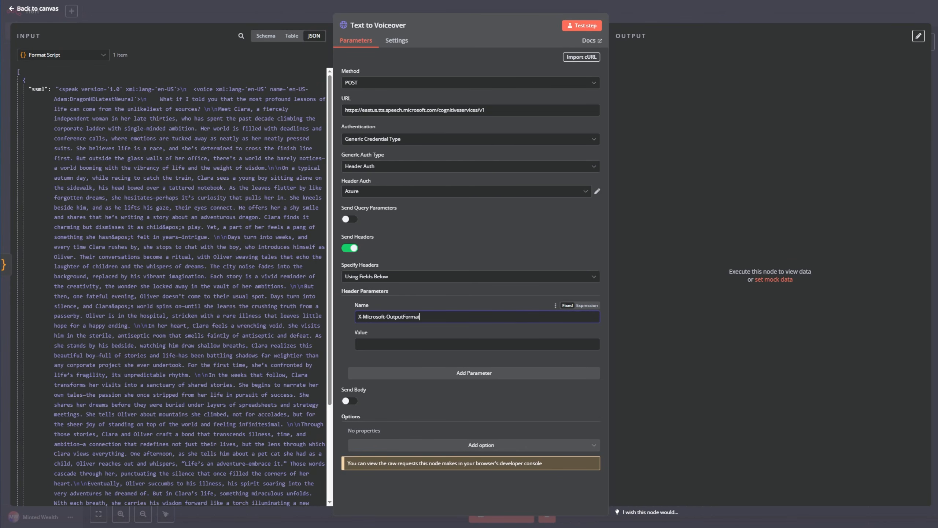
{"action": "left_click", "coordinate": [454, 348]}
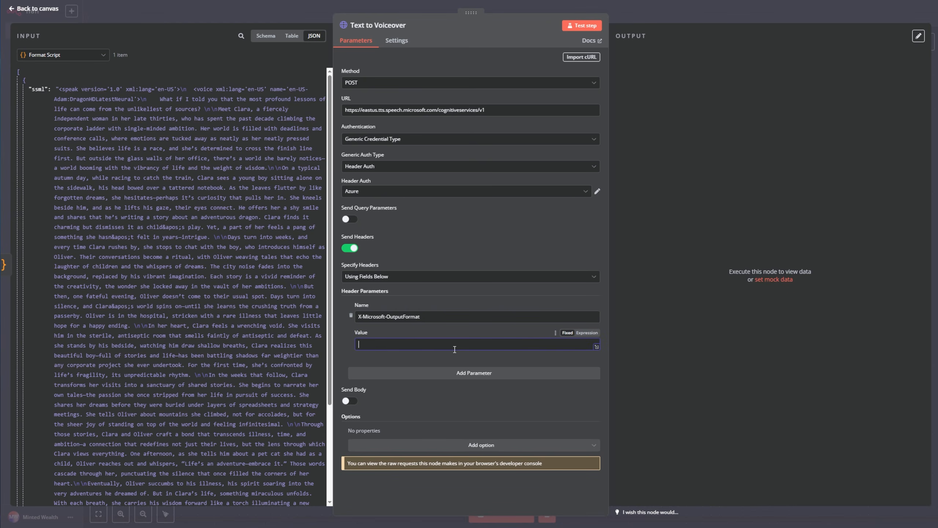
{"action": "type", "text": "audio-48khz-192kbitrate-mono-mp3"}
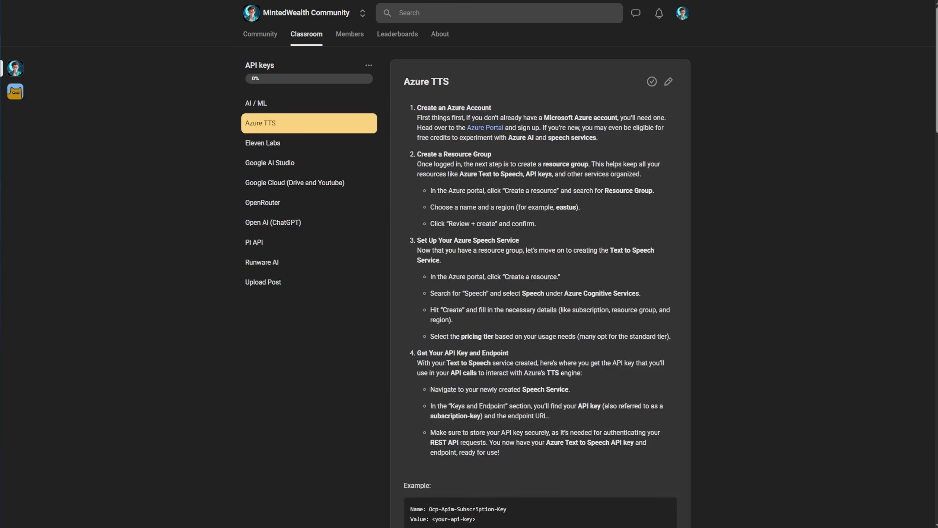
Step: Examine the audio quality formats and the list of all US voices in the classroom's Azure TTS lesson
{"action": "scroll", "coordinate": [514, 176], "scroll_direction": "down", "scroll_amount": 10}
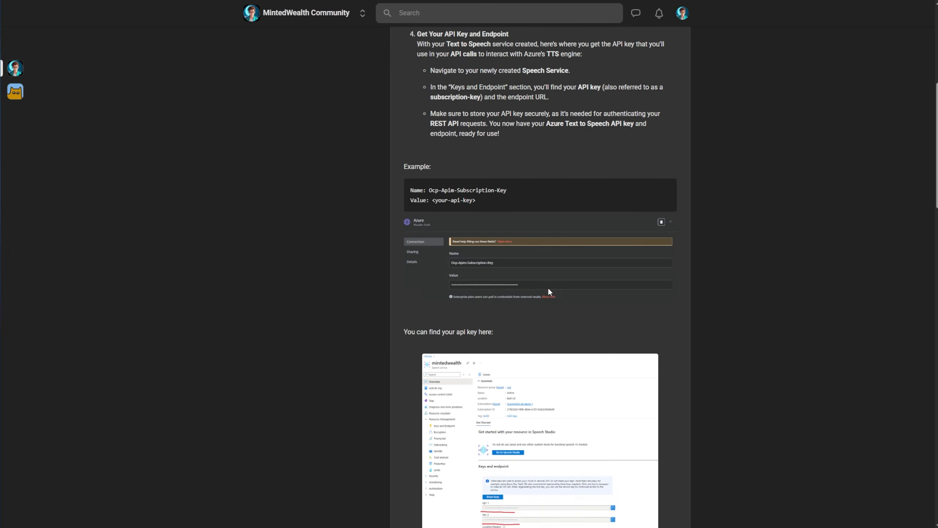
{"action": "scroll", "coordinate": [550, 314], "scroll_direction": "down", "scroll_amount": 8}
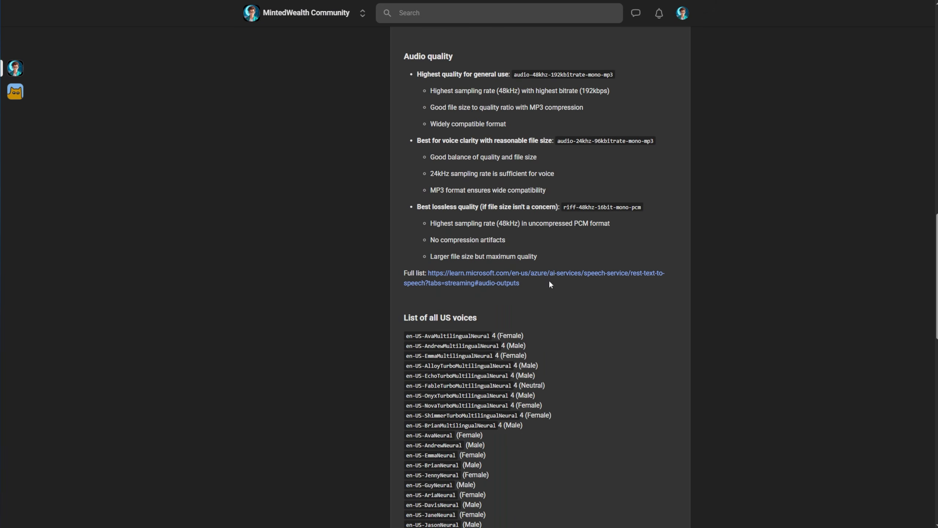
{"action": "scroll", "coordinate": [526, 150], "scroll_direction": "up", "scroll_amount": 2}
{"action": "left_click_drag", "start_coordinate": [408, 158], "coordinate": [636, 327]}
{"action": "left_click", "coordinate": [622, 333]}
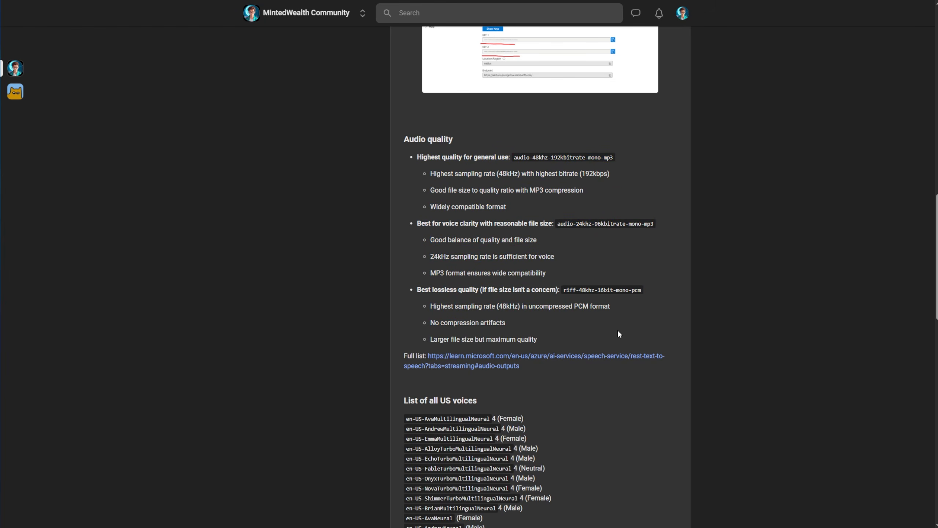
{"action": "scroll", "coordinate": [610, 327], "scroll_direction": "up", "scroll_amount": 7}
{"action": "scroll", "coordinate": [598, 330], "scroll_direction": "down", "scroll_amount": 2}
{"action": "scroll", "coordinate": [599, 331], "scroll_direction": "down", "scroll_amount": 13}
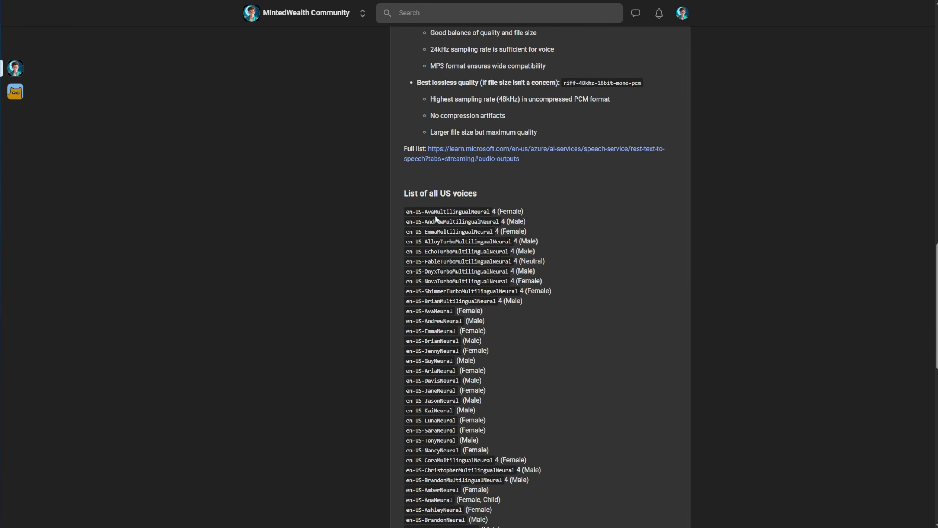
{"action": "scroll", "coordinate": [455, 211], "scroll_direction": "down", "scroll_amount": 11}
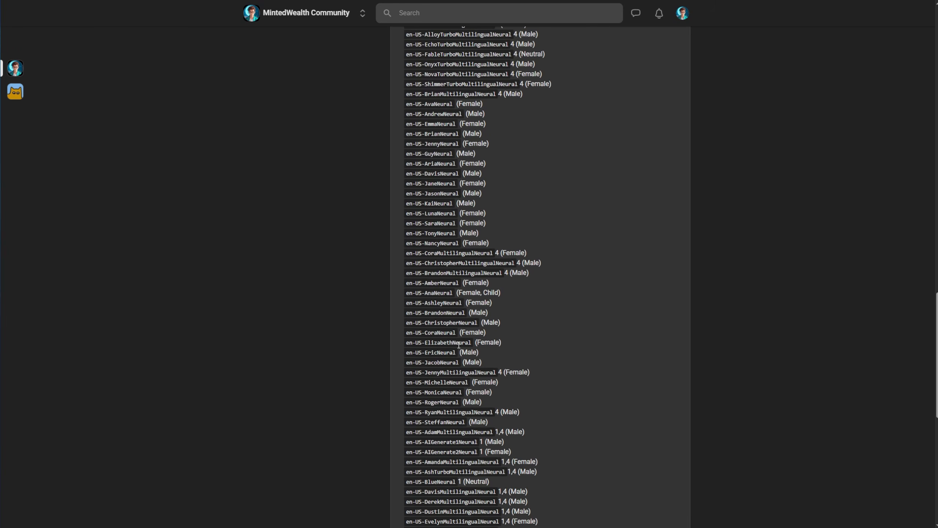
{"action": "scroll", "coordinate": [462, 356], "scroll_direction": "down", "scroll_amount": 5}
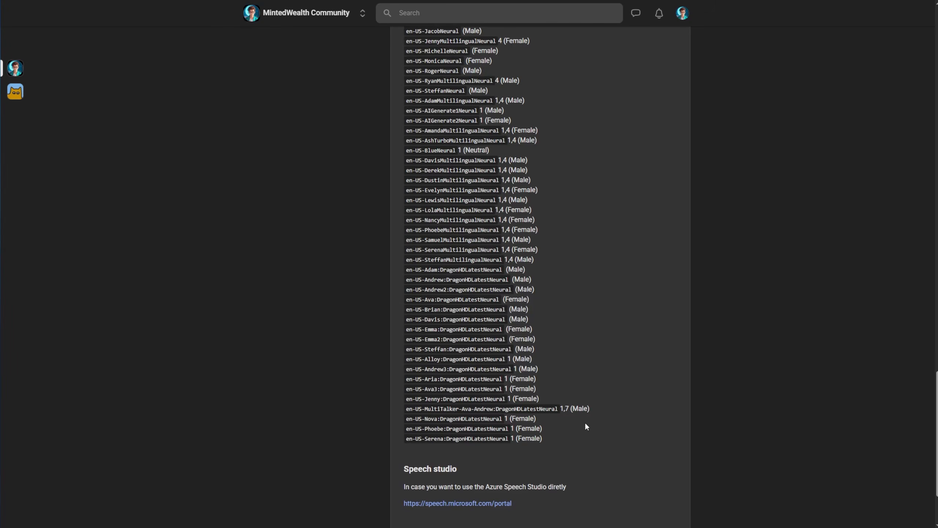
{"action": "scroll", "coordinate": [585, 426], "scroll_direction": "up", "scroll_amount": 19}
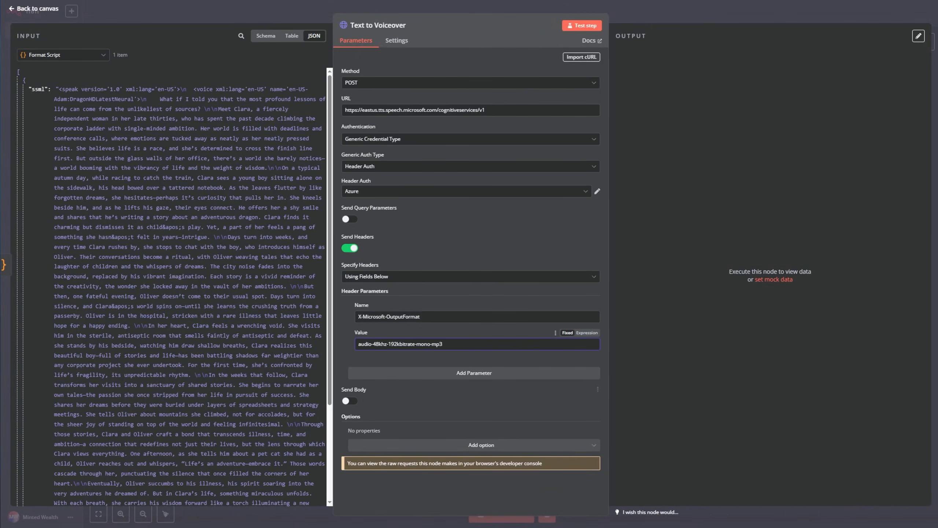
Step: Enable sending a body in the Text to Voiceover request and set its content type to Raw
{"action": "left_click", "coordinate": [396, 399]}
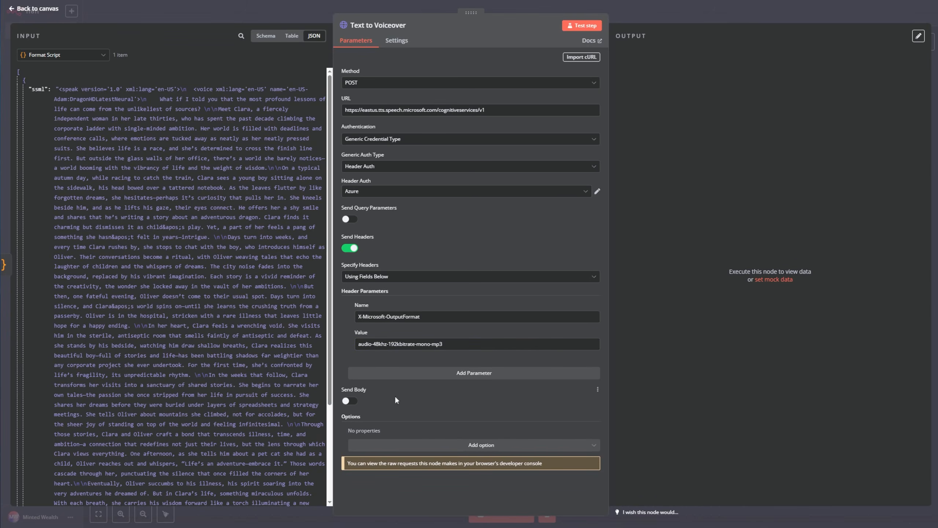
{"action": "left_click", "coordinate": [359, 391]}
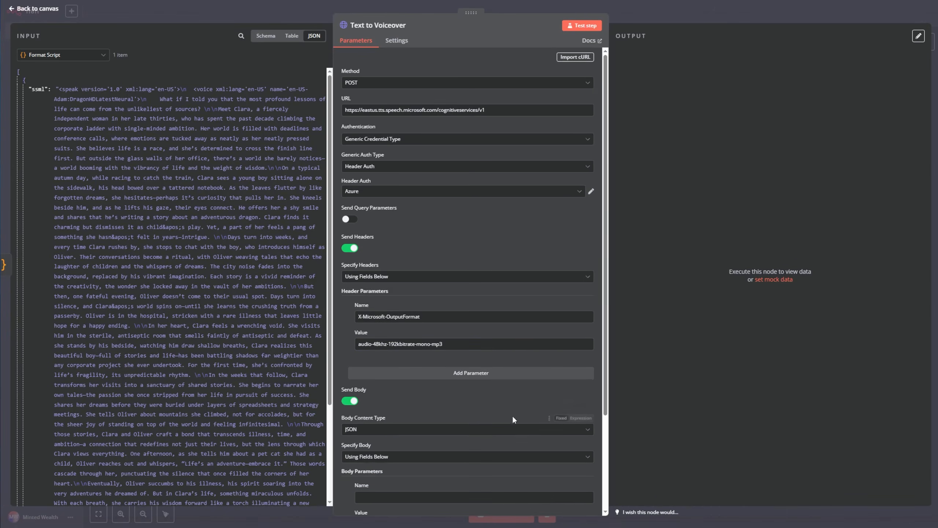
{"action": "scroll", "coordinate": [512, 415], "scroll_direction": "down", "scroll_amount": 3}
{"action": "scroll", "coordinate": [496, 419], "scroll_direction": "down", "scroll_amount": 1}
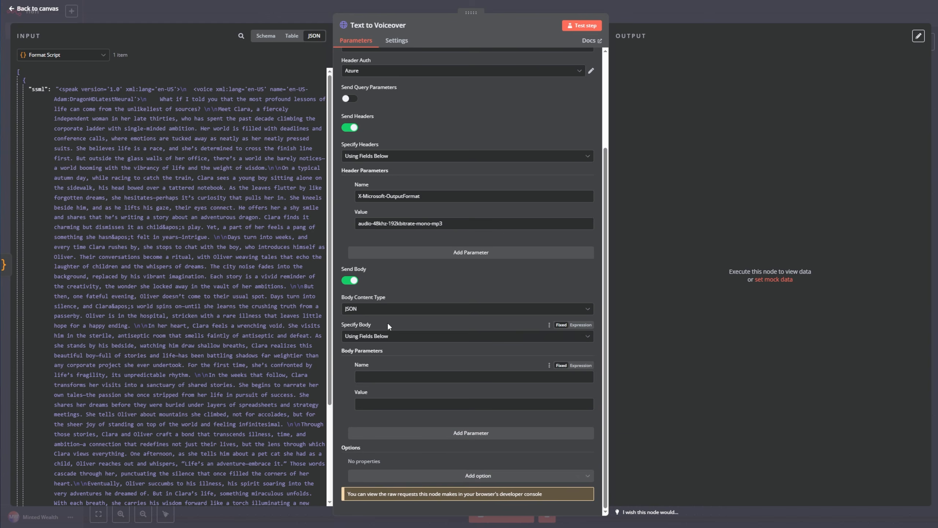
{"action": "left_click", "coordinate": [381, 309]}
{"action": "left_click", "coordinate": [365, 386]}
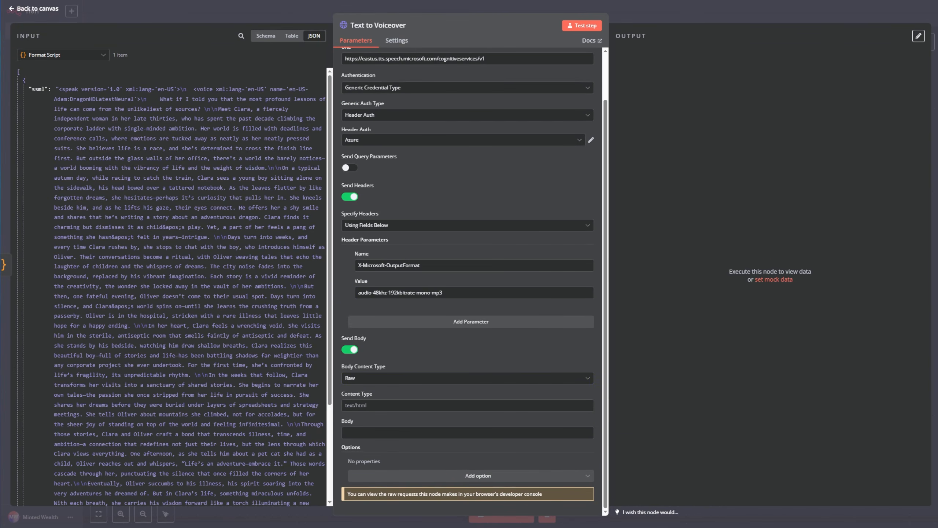
Step: Set the raw content type to application/ssml+xml and map the ssml value from Format Script as the body
{"action": "left_click", "coordinate": [384, 405]}
{"action": "type", "text": "application/ssml+xml"}
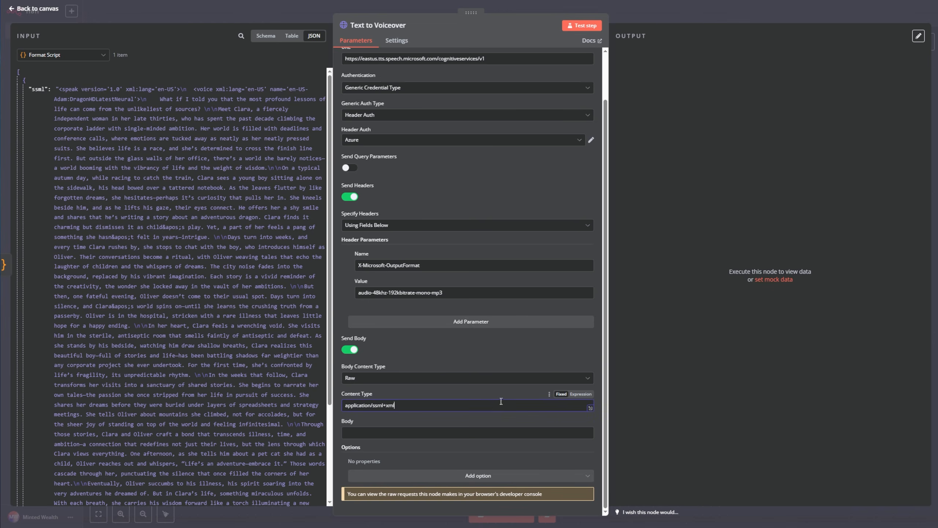
{"action": "double_click", "coordinate": [390, 405]}
{"action": "left_click", "coordinate": [413, 424]}
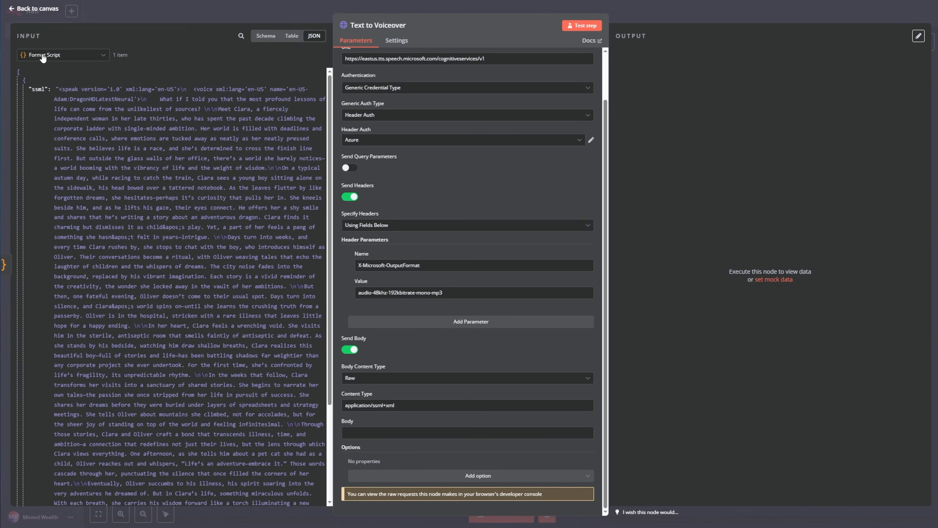
{"action": "left_click_drag", "start_coordinate": [36, 88], "coordinate": [462, 433]}
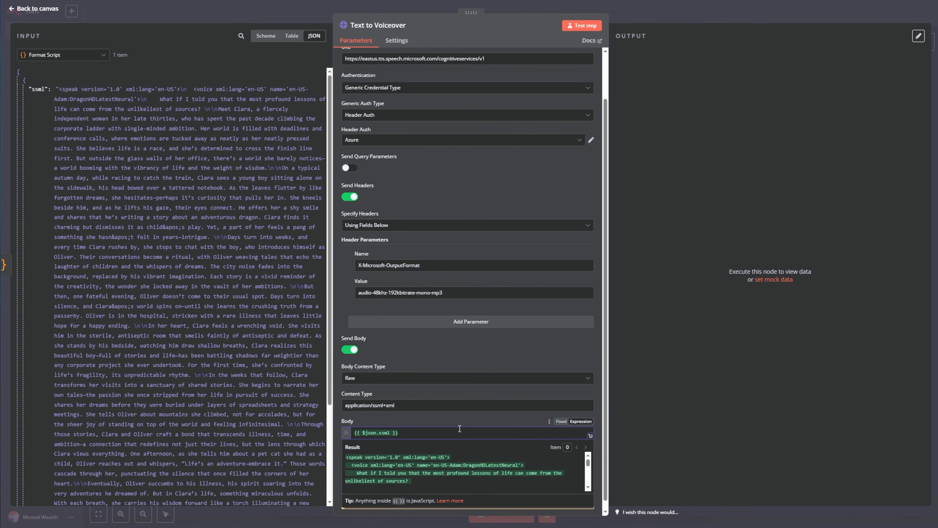
{"action": "left_click", "coordinate": [443, 420]}
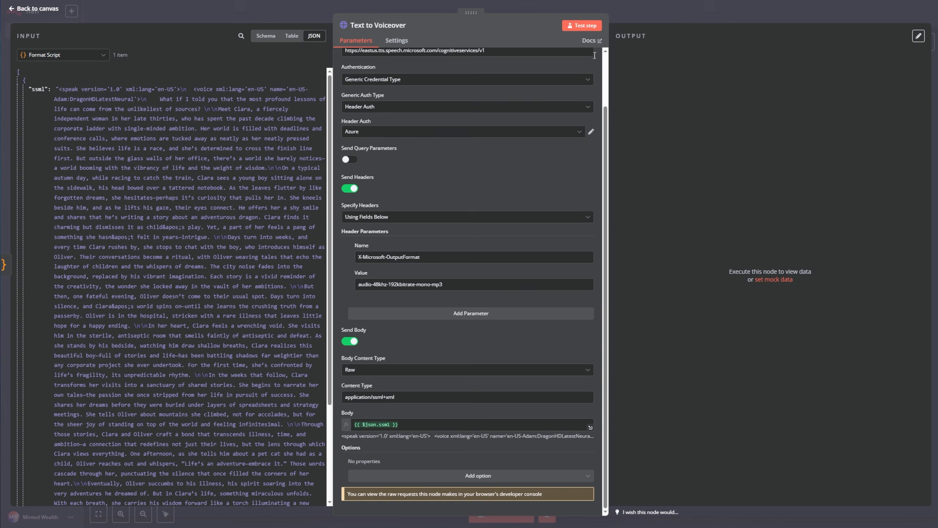
Step: Test the Text to Voiceover step, preview the generated audio, and return to the canvas
{"action": "scroll", "coordinate": [549, 87], "scroll_direction": "up", "scroll_amount": 3}
{"action": "left_click", "coordinate": [582, 26]}
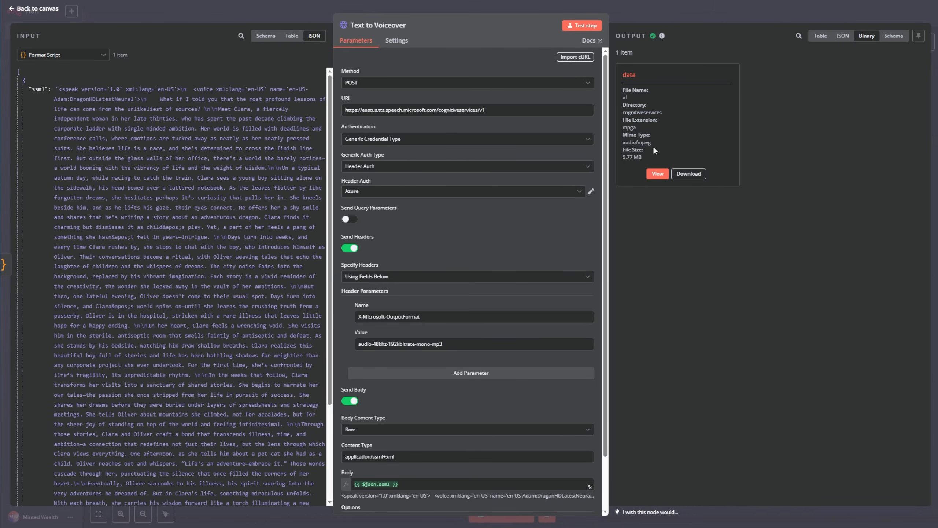
{"action": "left_click", "coordinate": [658, 174]}
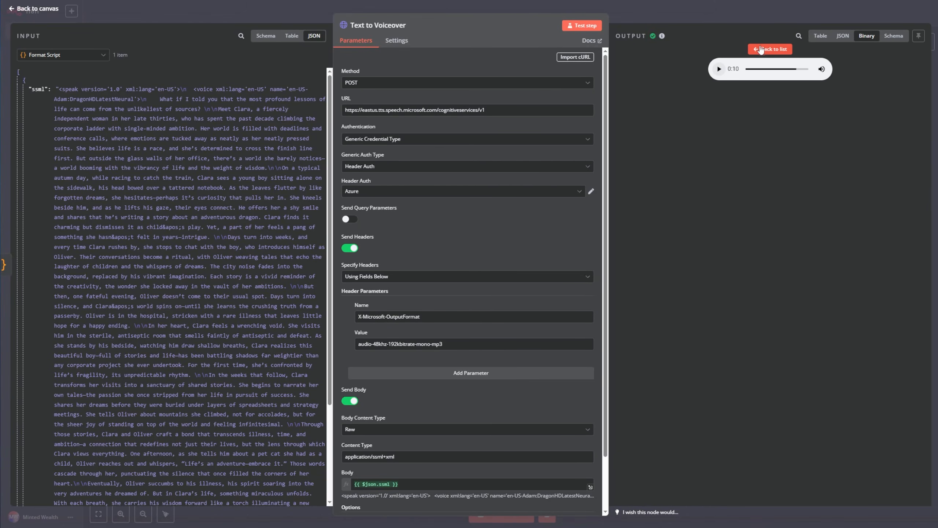
{"action": "left_click", "coordinate": [747, 50]}
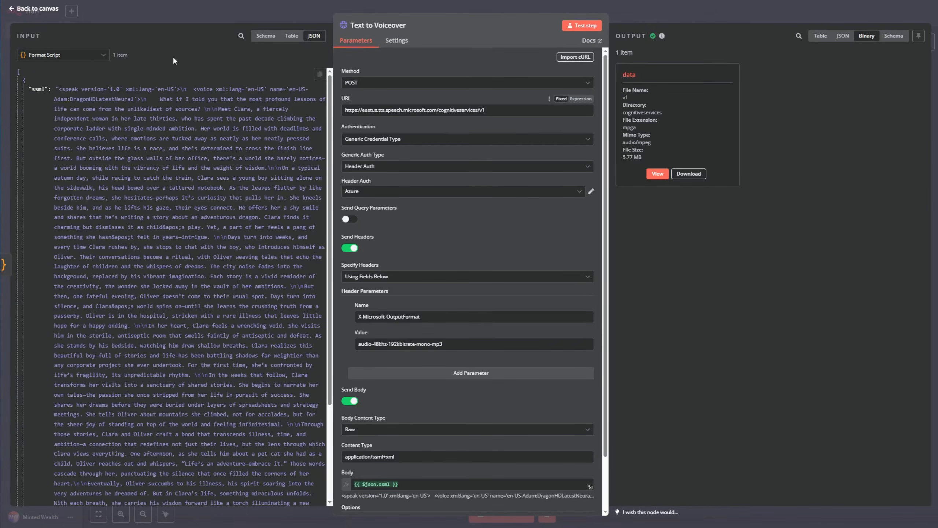
{"action": "left_click", "coordinate": [22, 8]}
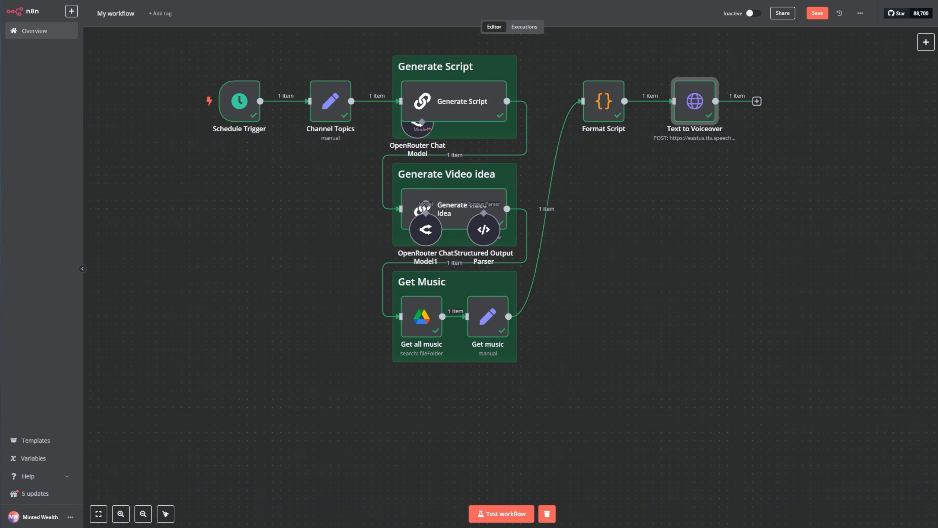
{"action": "left_click_drag", "start_coordinate": [770, 200], "coordinate": [747, 221]}
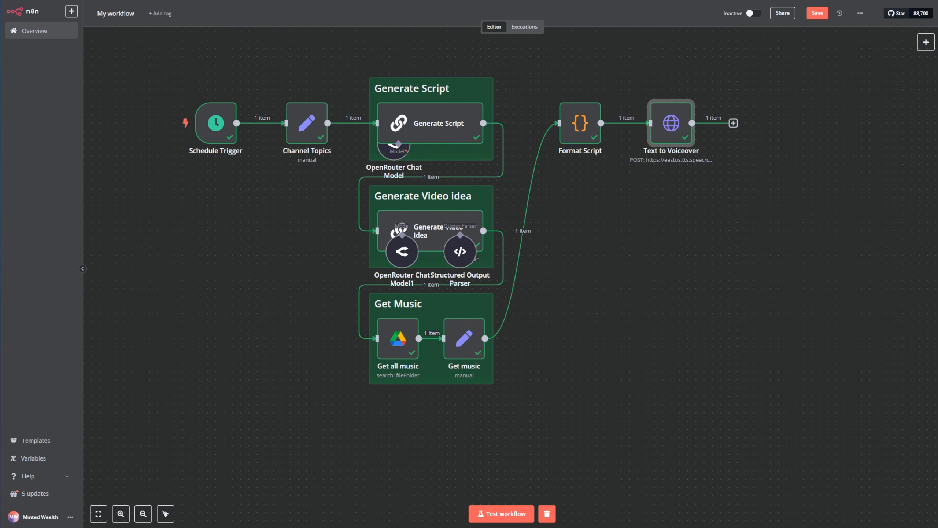
{"action": "right_click", "coordinate": [594, 202]}
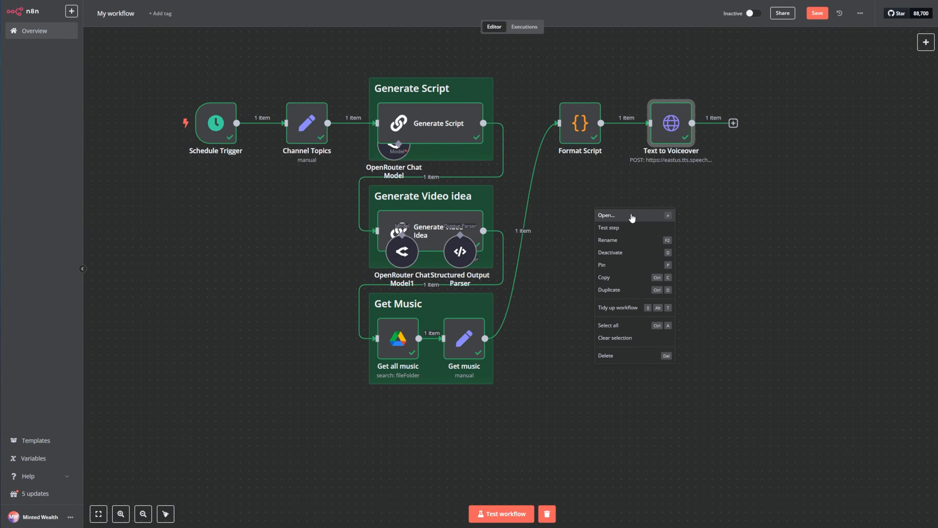
{"action": "left_click", "coordinate": [630, 213]}
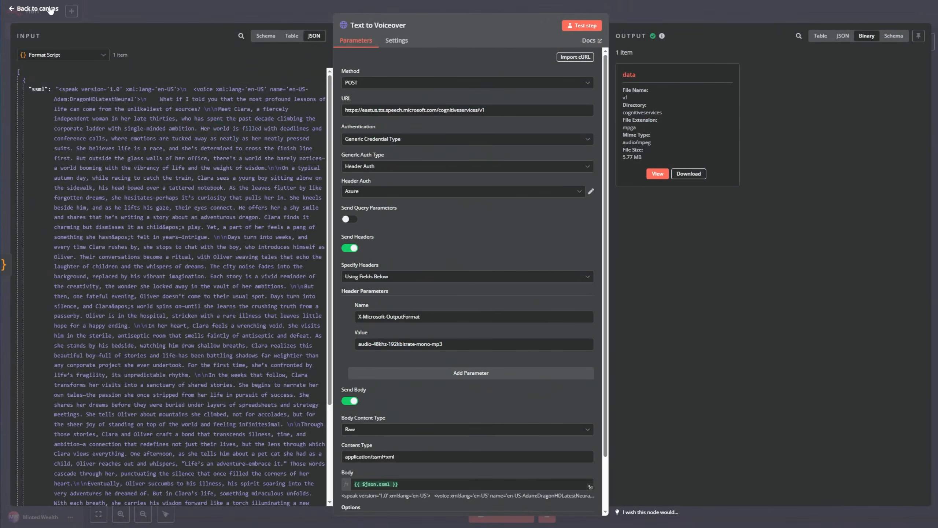
{"action": "left_click", "coordinate": [50, 8]}
Step: Add a separate, unconnected HTTP Request node to the workflow
{"action": "right_click", "coordinate": [568, 199]}
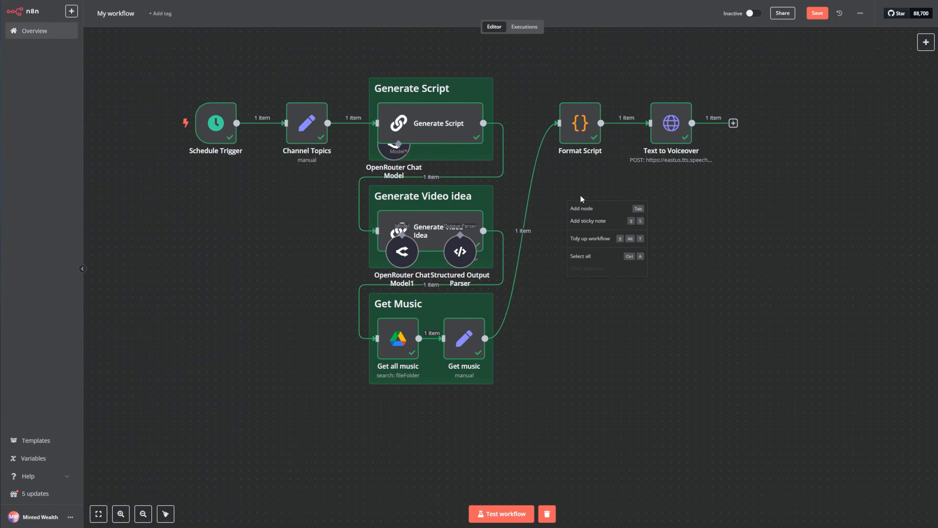
{"action": "left_click", "coordinate": [606, 207]}
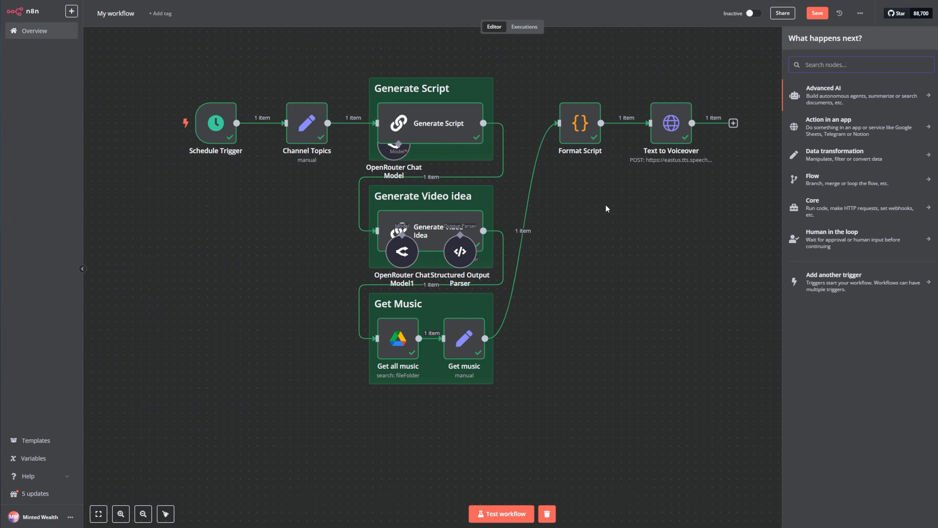
{"action": "type", "text": "hh"}
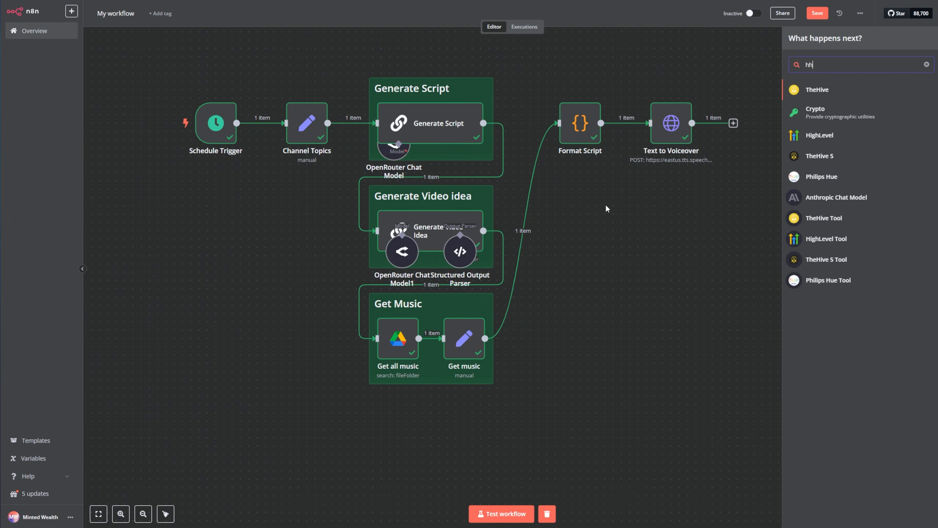
{"action": "key", "text": "BackSpace"}
{"action": "type", "text": "ttp"}
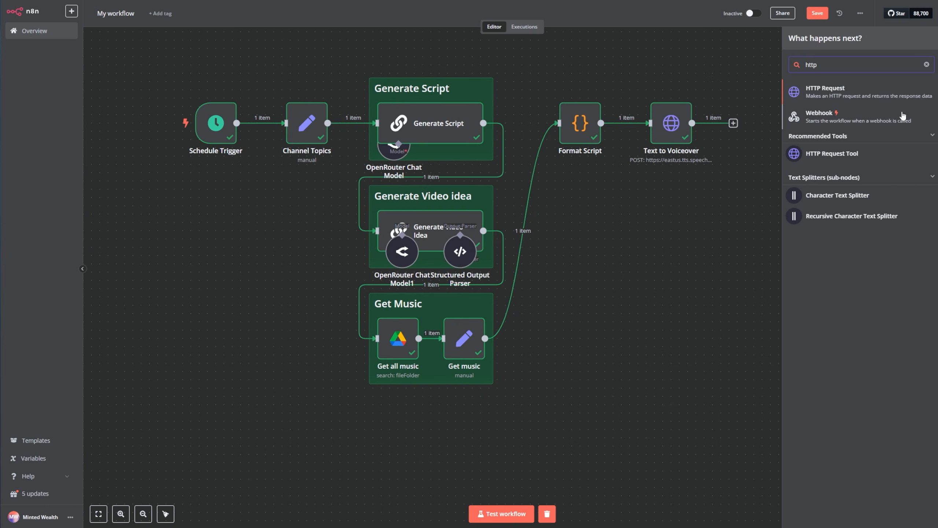
{"action": "left_click", "coordinate": [843, 93]}
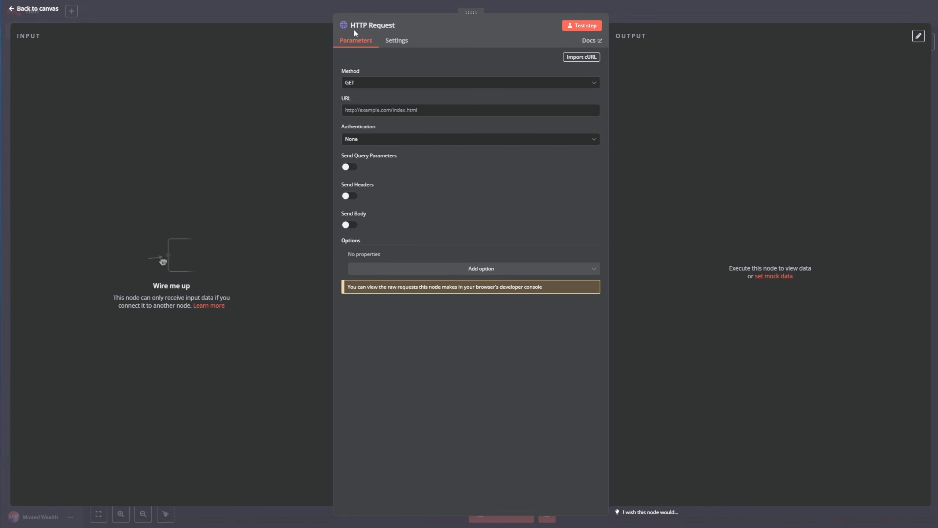
Step: Rename the new HTTP Request node to Text to voiceover 2
{"action": "left_click", "coordinate": [366, 27]}
{"action": "triple_click", "coordinate": [432, 21]}
{"action": "type", "text": "T"}
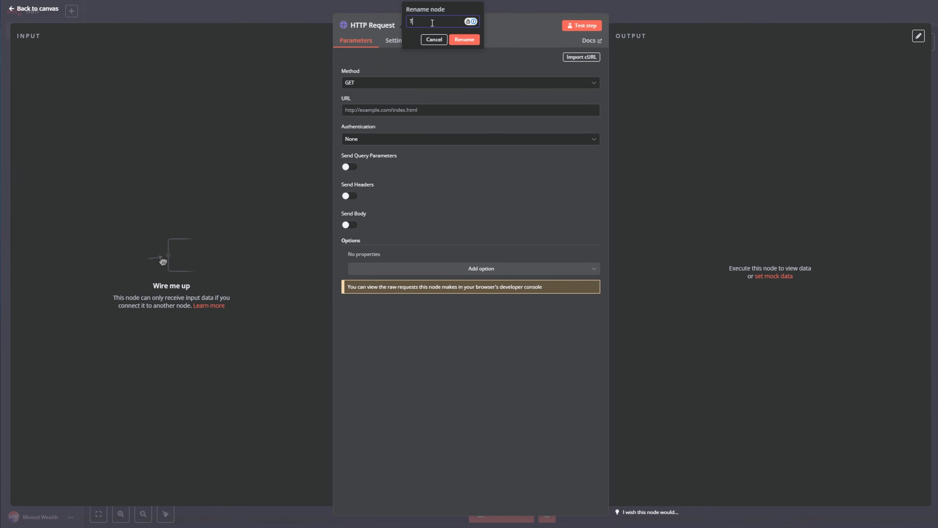
{"action": "type", "text": "ext to voiceover 2"}
{"action": "left_click", "coordinate": [465, 40]}
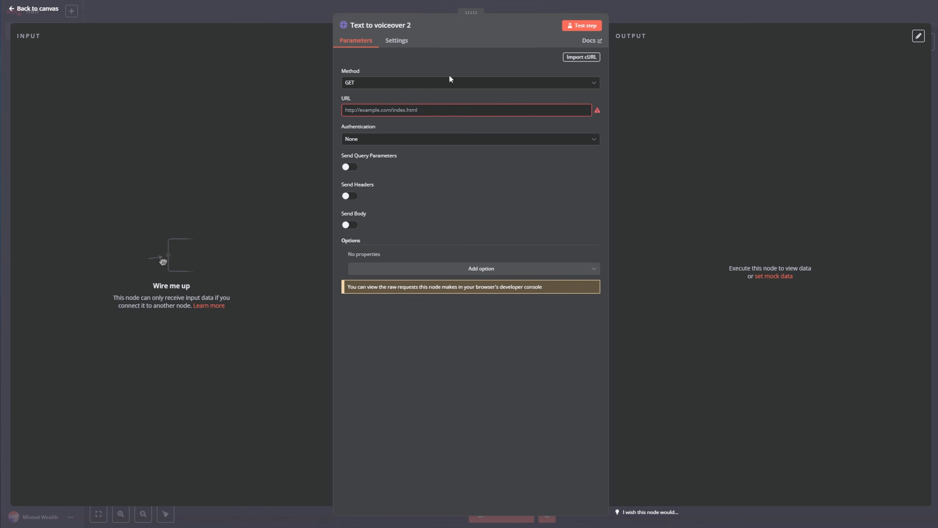
{"action": "left_click", "coordinate": [415, 86]}
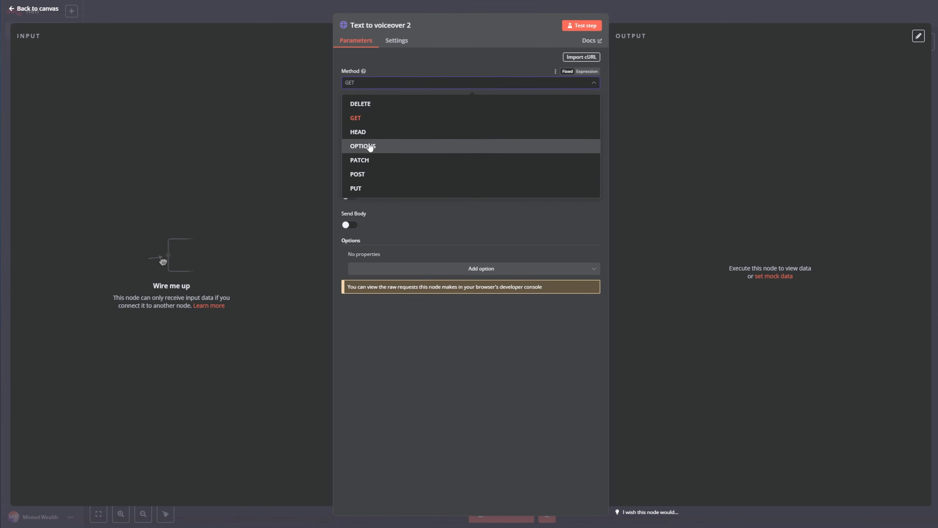
{"action": "left_click", "coordinate": [377, 174]}
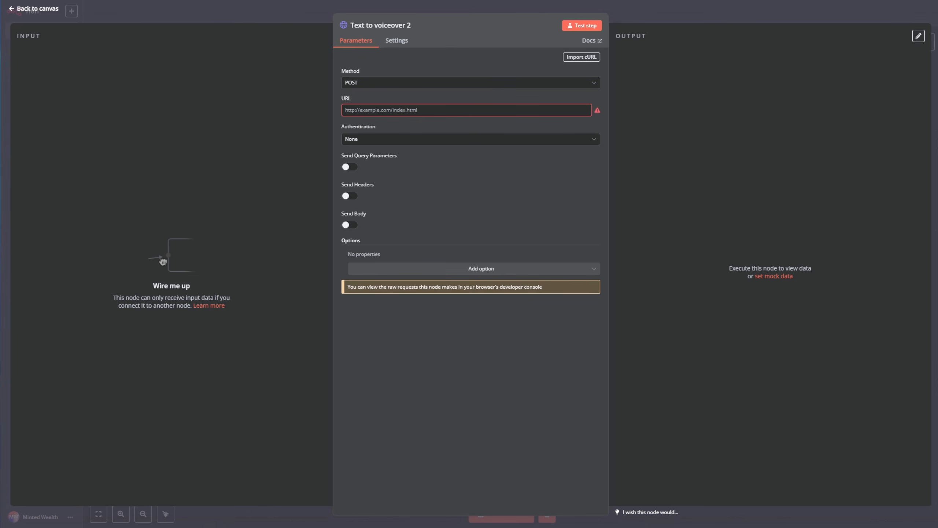
{"action": "left_click", "coordinate": [489, 110]}
{"action": "type", "text": "https://api.elevenlabs.io/v1/text-to-speech/kqVT88a5QfII1HNAEPTJ"}
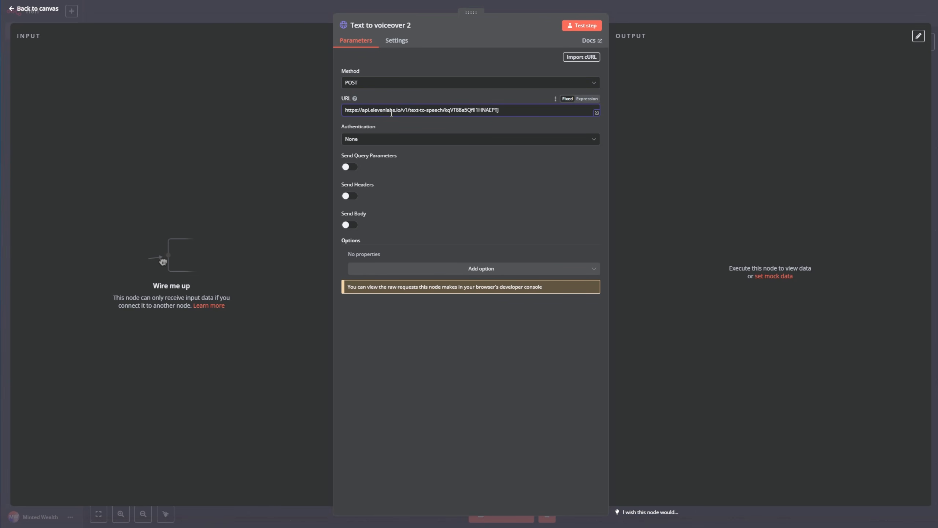
{"action": "left_click_drag", "start_coordinate": [345, 110], "coordinate": [505, 110]}
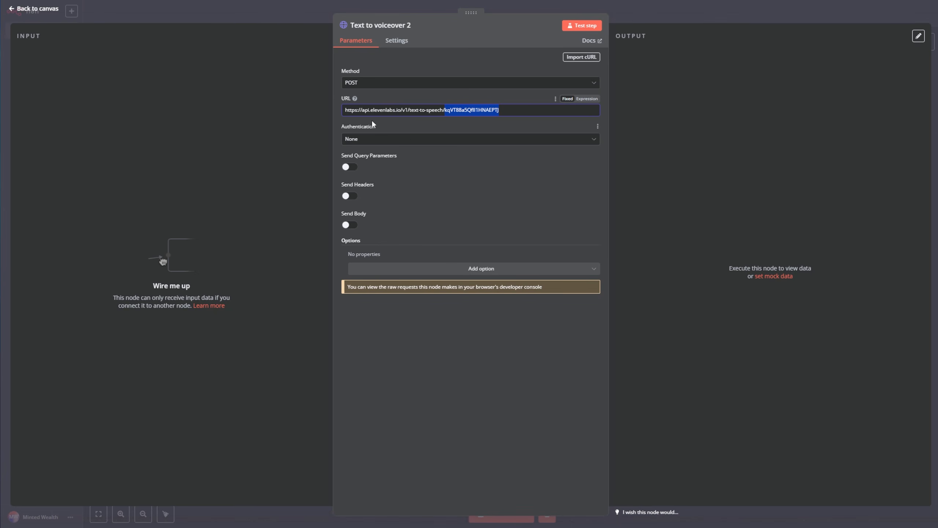
Step: Set the authentication to Generic Credential Type with Header Auth, using the saved Eleven Labs credential
{"action": "left_click", "coordinate": [372, 145]}
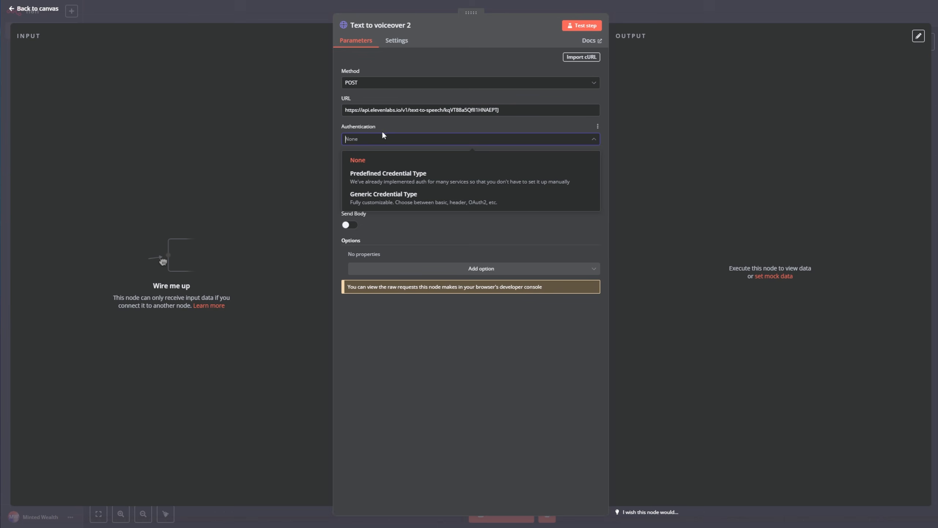
{"action": "left_click", "coordinate": [395, 199]}
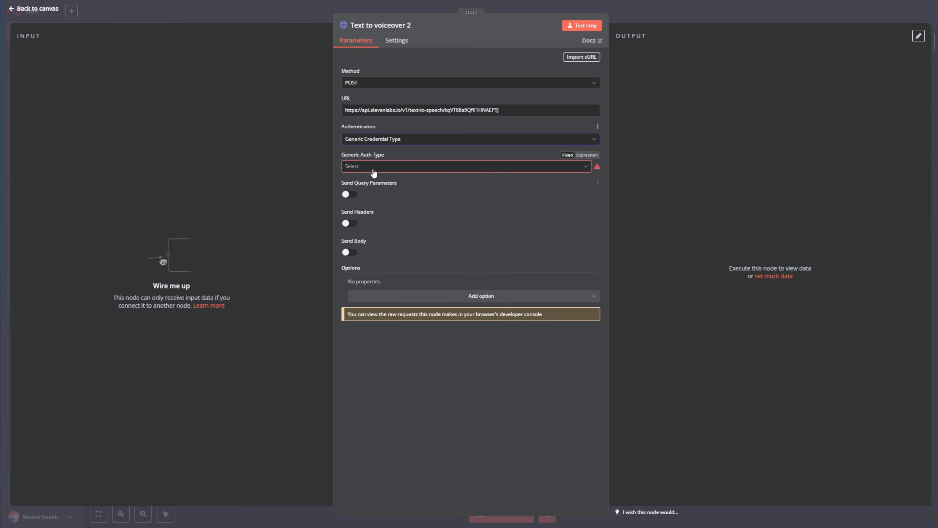
{"action": "left_click", "coordinate": [410, 169]}
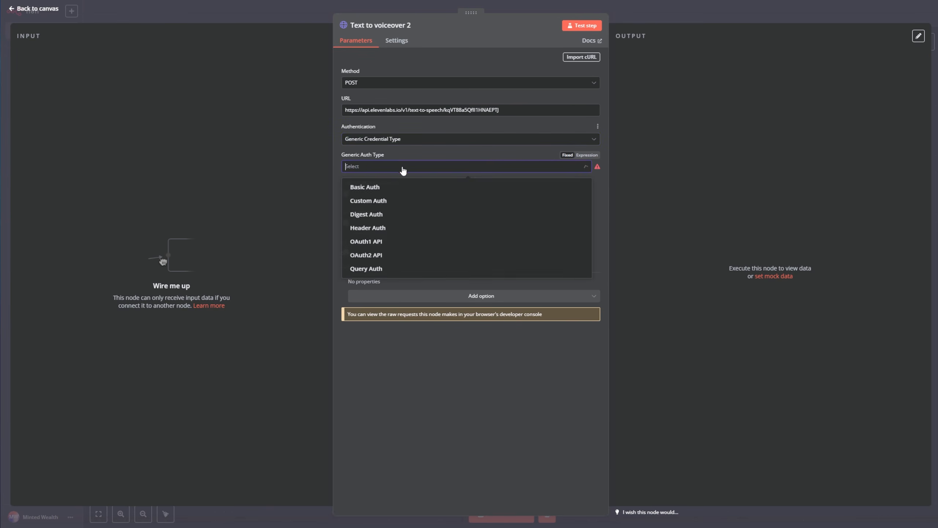
{"action": "left_click", "coordinate": [383, 233]}
{"action": "left_click", "coordinate": [409, 192]}
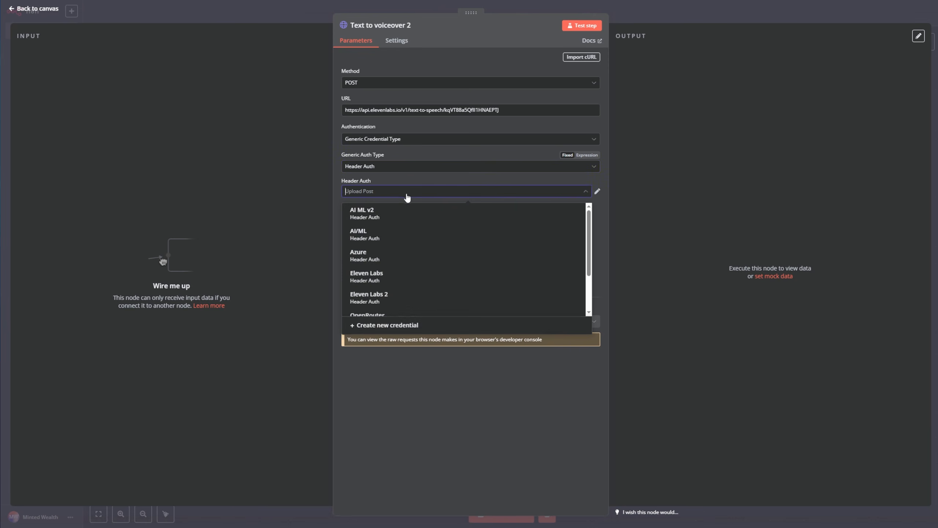
{"action": "left_click", "coordinate": [392, 227]}
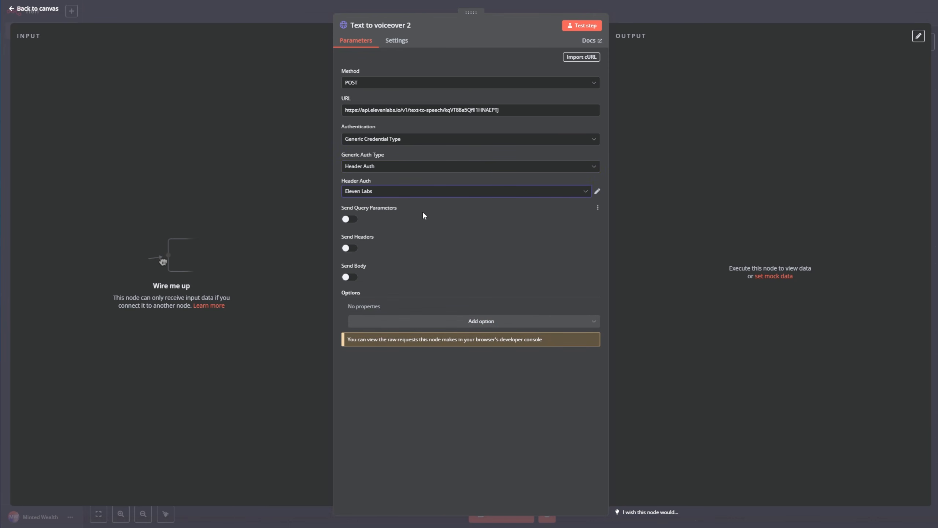
Step: Enable sending a JSON body for Text to voiceover 2 and specify it using JSON
{"action": "left_click", "coordinate": [347, 277]}
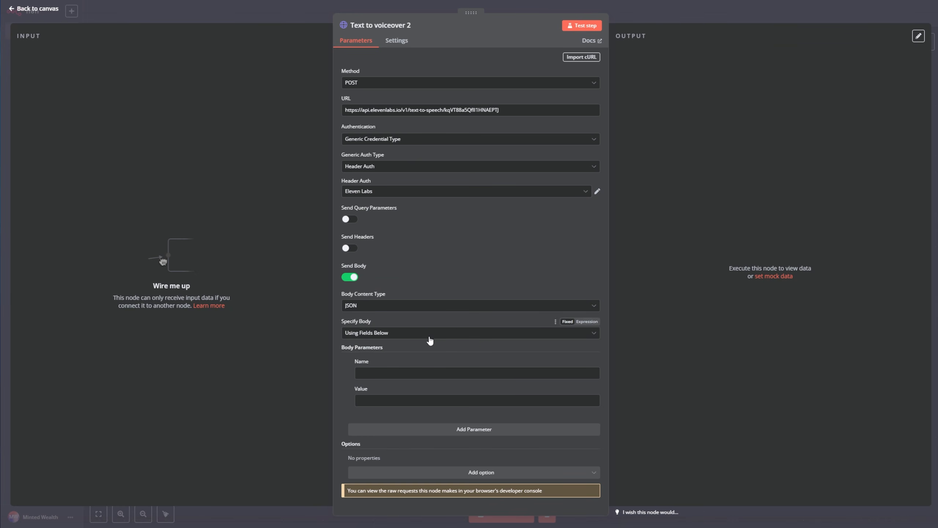
{"action": "left_click", "coordinate": [408, 332]}
{"action": "left_click", "coordinate": [364, 368]}
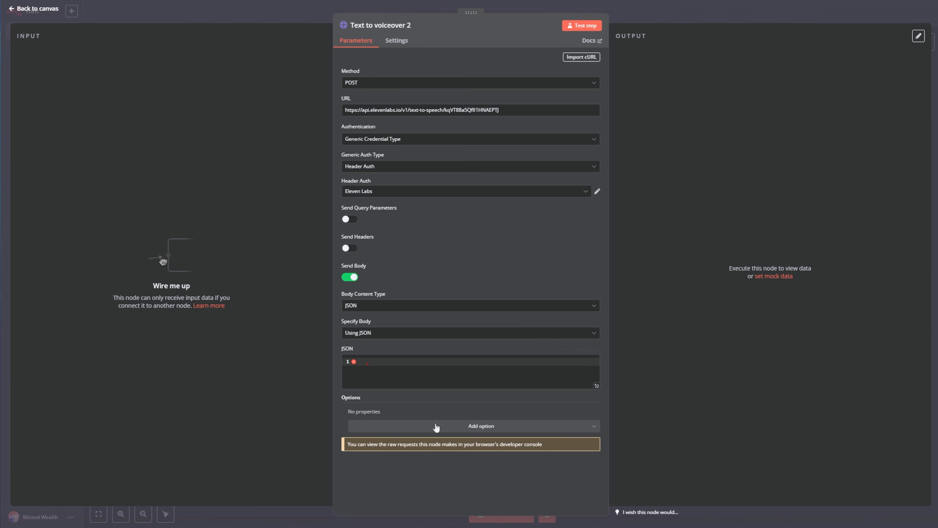
Step: Paste the JSON body with the cleaned Generate Script text, model_id eleven_multilingual_v2 and voice speed 1.1, and check its node reference
{"action": "left_click", "coordinate": [402, 369]}
{"action": "key", "text": "ctrl+v"}
{"action": "scroll", "coordinate": [508, 394], "scroll_direction": "down", "scroll_amount": 2}
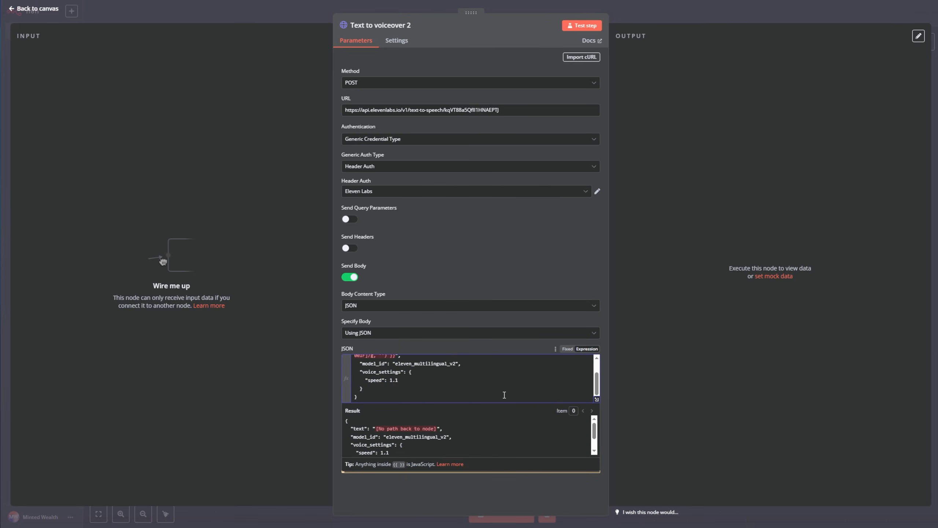
{"action": "scroll", "coordinate": [500, 394], "scroll_direction": "up", "scroll_amount": 2}
{"action": "left_click_drag", "start_coordinate": [402, 368], "coordinate": [445, 369]}
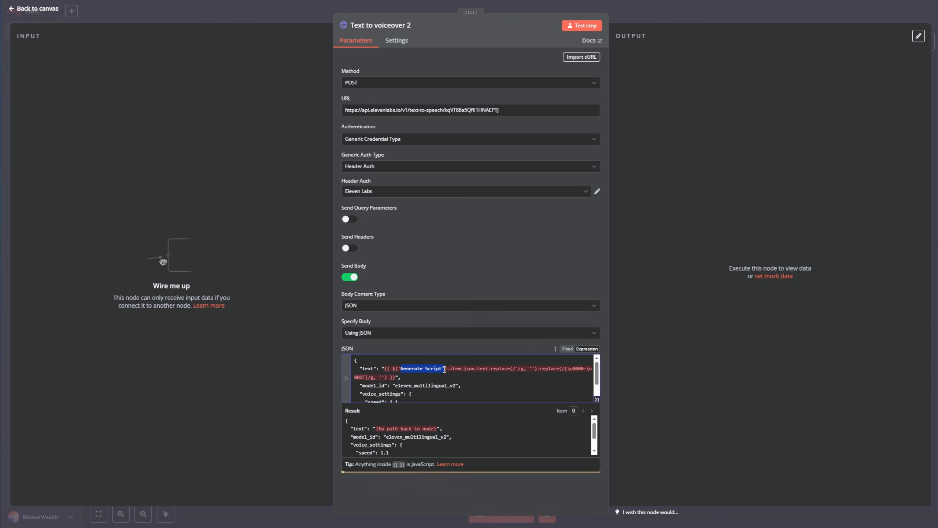
Step: Paste the "2 Options to generate Voiceover" notes behind the voiceover nodes and place Text to voiceover 2 inside the "Voiceover with Eleven Labs" note
{"action": "left_click", "coordinate": [50, 10]}
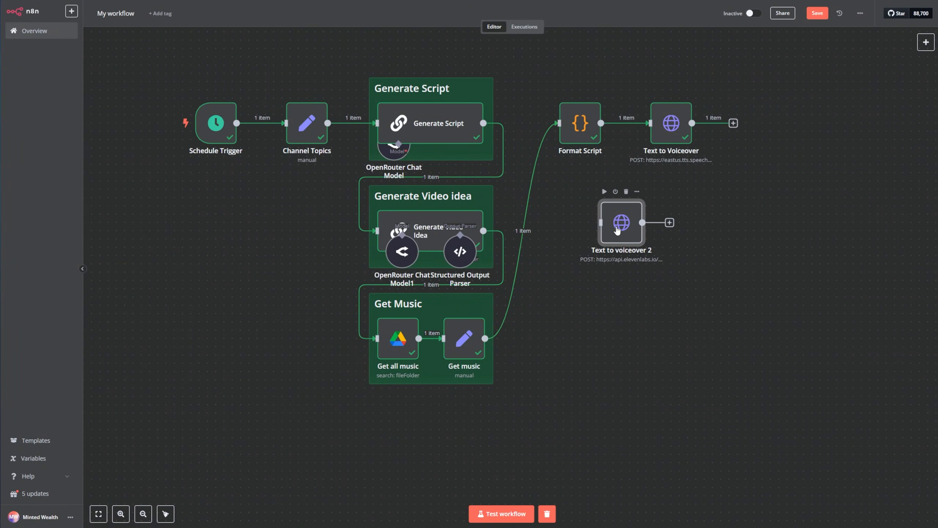
{"action": "left_click_drag", "start_coordinate": [621, 224], "coordinate": [580, 199]}
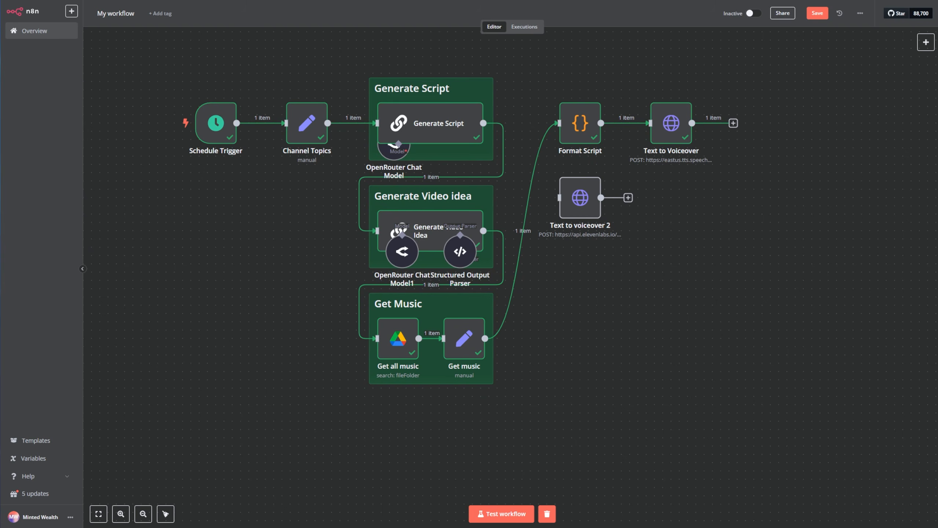
{"action": "left_click_drag", "start_coordinate": [764, 338], "coordinate": [733, 356]}
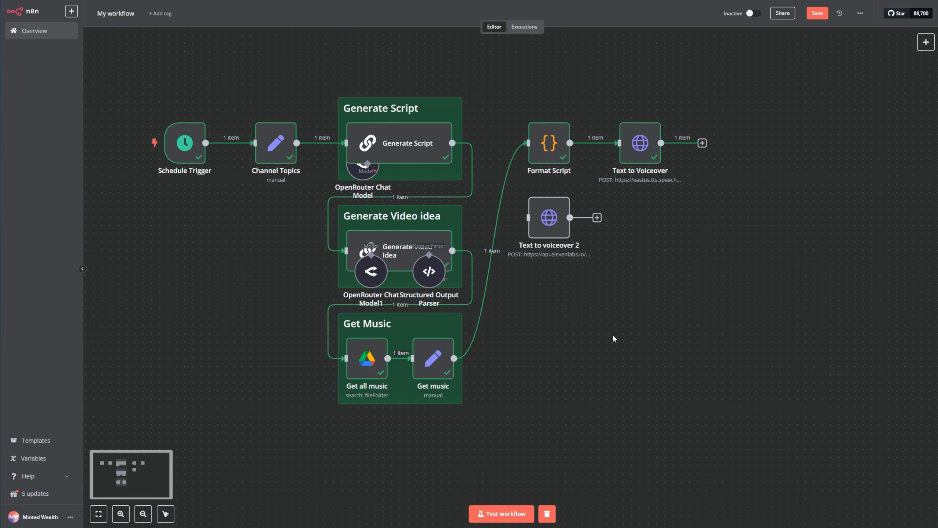
{"action": "left_click_drag", "start_coordinate": [617, 338], "coordinate": [652, 376]}
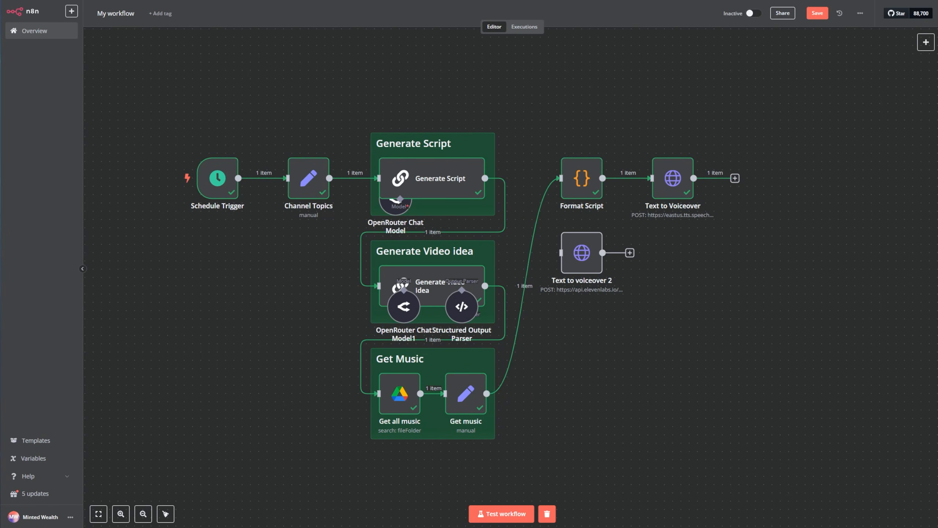
{"action": "key", "text": "ctrl+v"}
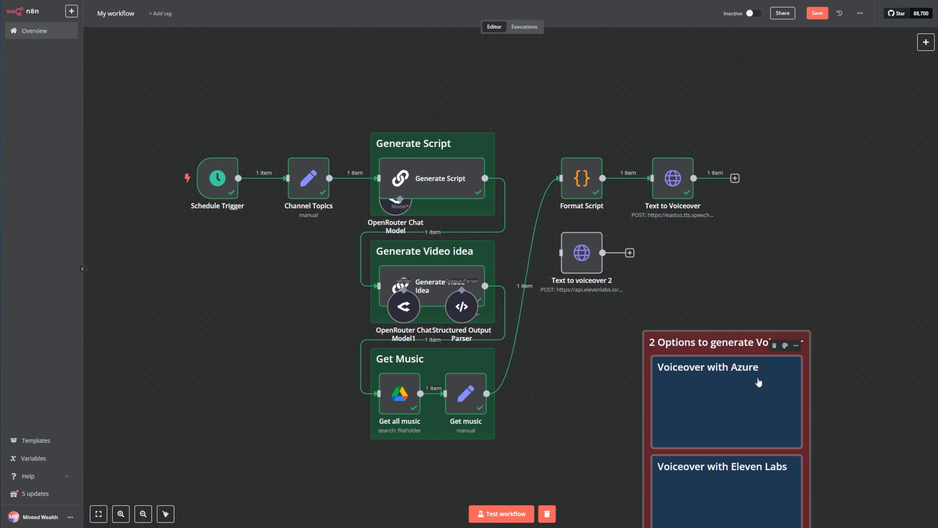
{"action": "left_click_drag", "start_coordinate": [758, 383], "coordinate": [652, 146]}
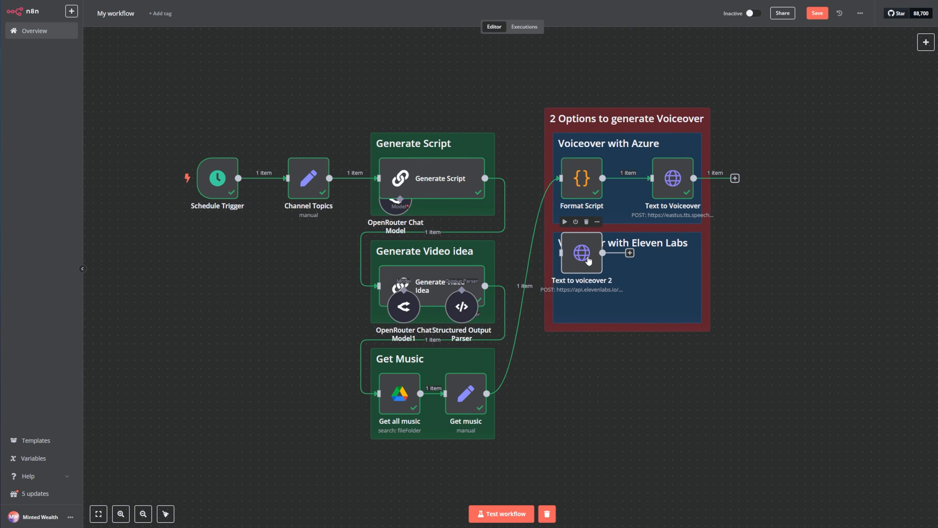
{"action": "left_click_drag", "start_coordinate": [587, 253], "coordinate": [674, 285]}
{"action": "left_click", "coordinate": [853, 339]}
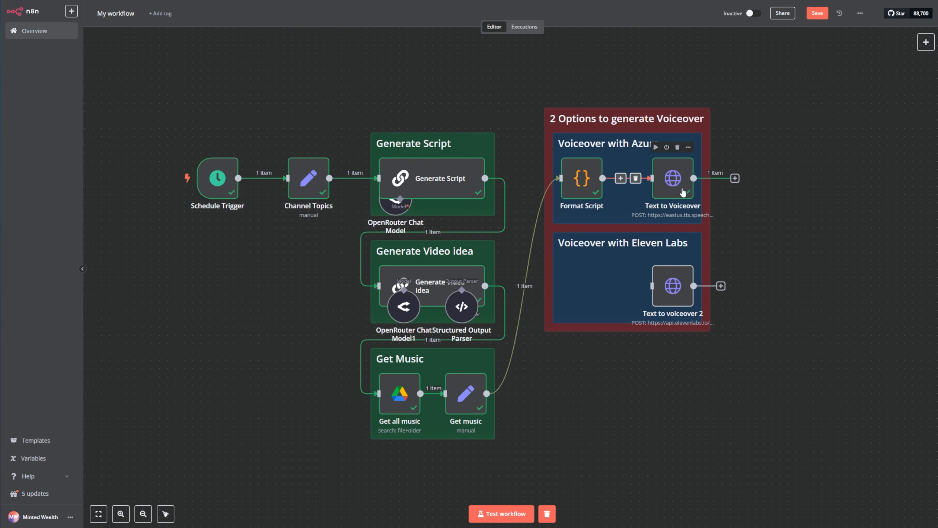
Step: Add a Google Drive node with the Upload file action after the Text to Voiceover node
{"action": "left_click", "coordinate": [736, 179]}
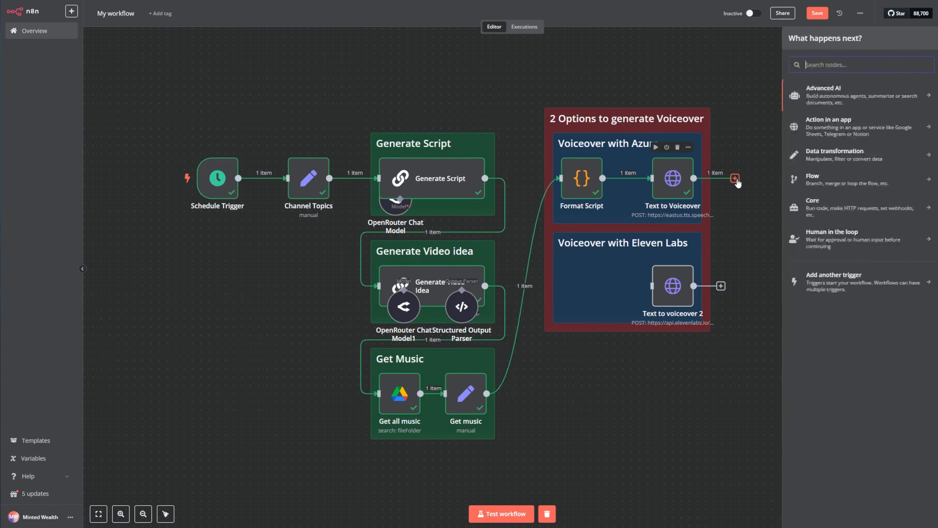
{"action": "type", "text": "google drive"}
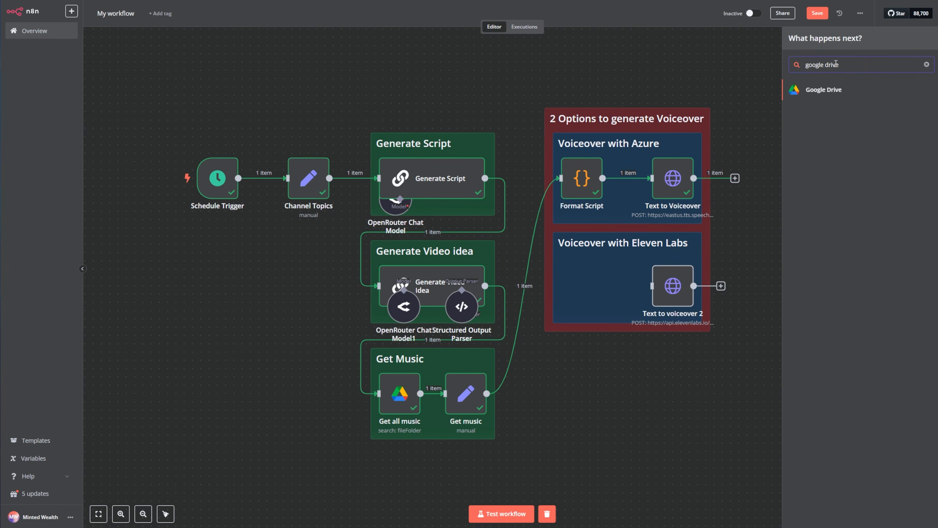
{"action": "left_click", "coordinate": [844, 88]}
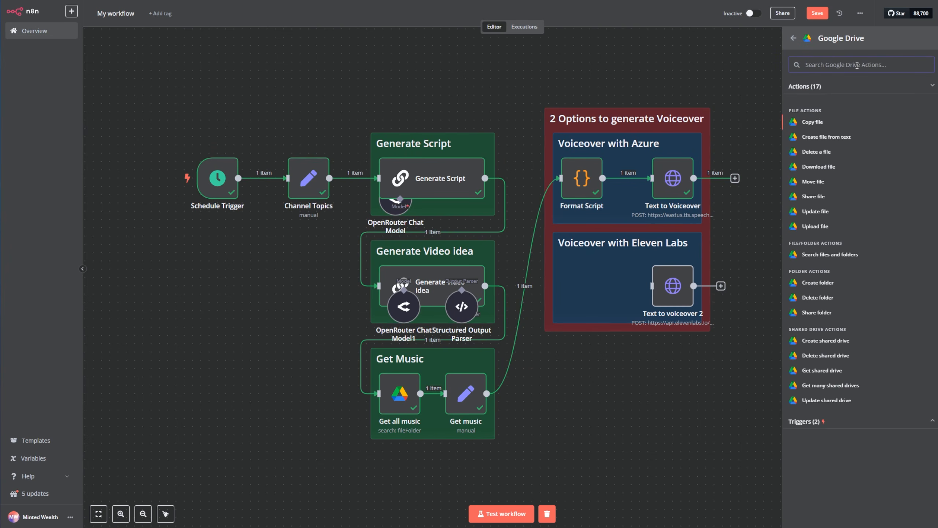
{"action": "type", "text": "upload"}
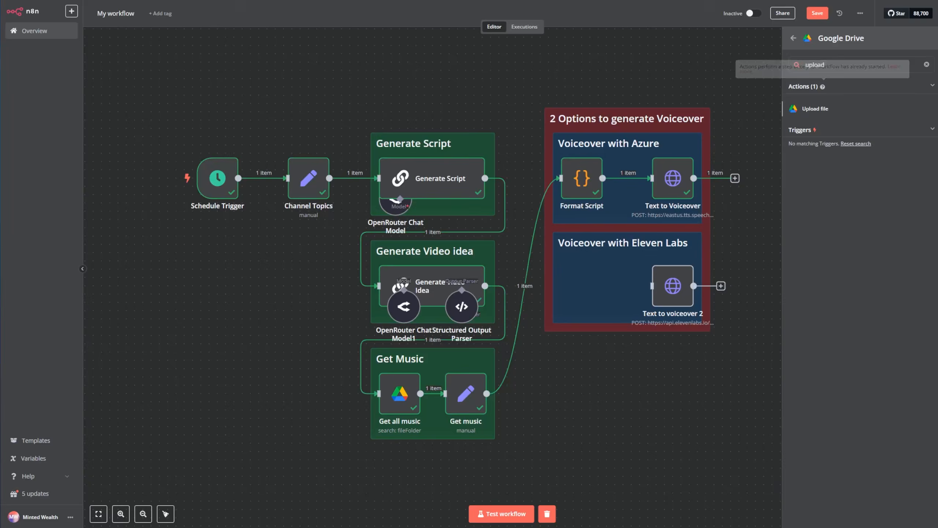
{"action": "key", "text": "Return"}
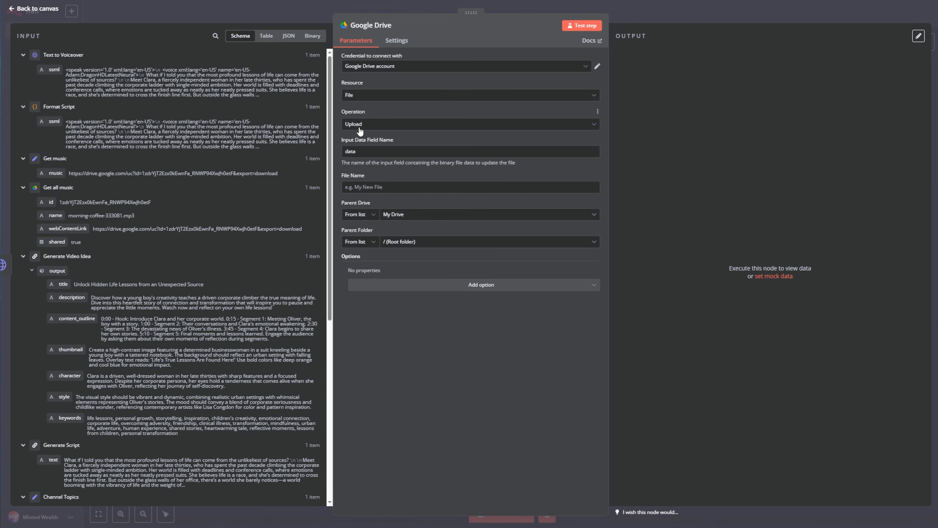
Step: Check the binary field name in the Text to Voiceover input against the upload's Input Data Field Name
{"action": "left_click", "coordinate": [312, 36]}
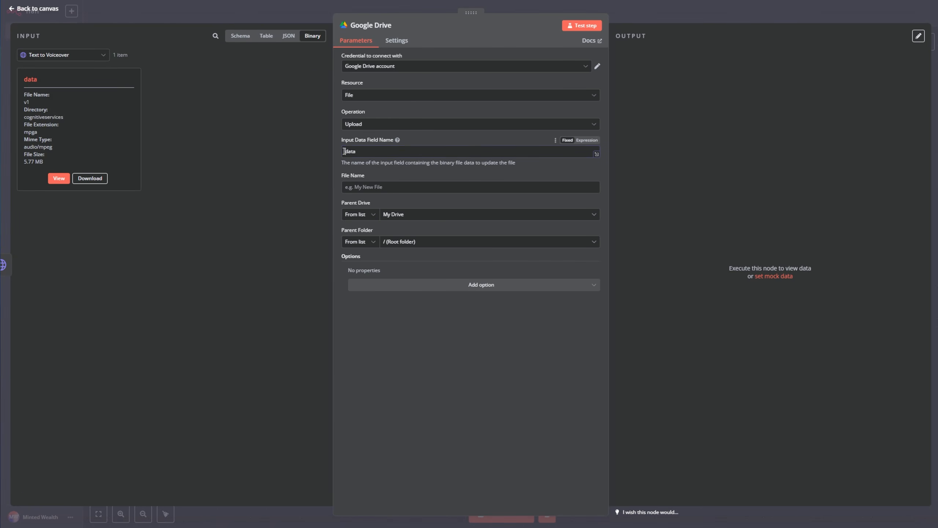
{"action": "left_click_drag", "start_coordinate": [363, 151], "coordinate": [315, 149]}
{"action": "double_click", "coordinate": [36, 79]}
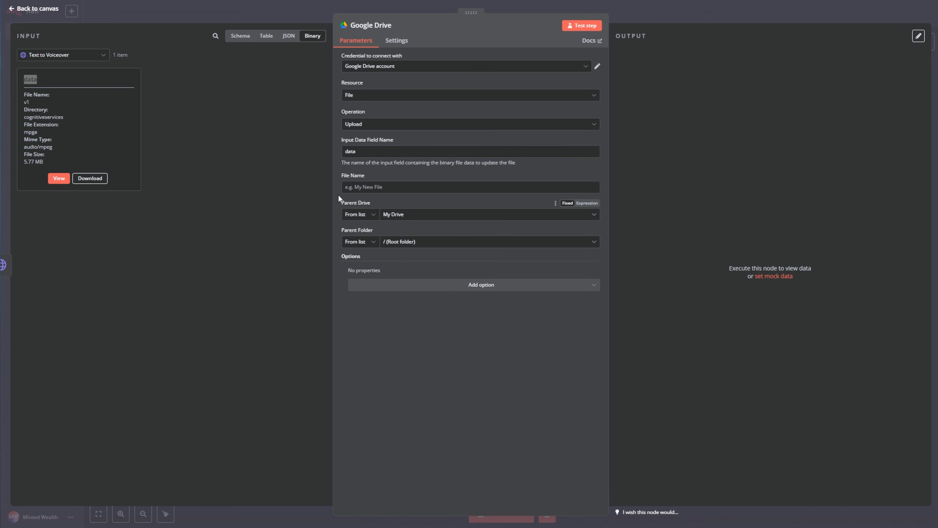
Step: Set the file name to the expression {{ $('Generate Video Idea').item.json.output.title.replace(/[:\,]/g, "").replace(/\s+/g, "_").toLowerCase().substring(0, 50) }}.mp3
{"action": "left_click", "coordinate": [443, 189]}
{"action": "type", "text": "{{ $('Generate Video Idea').item.json.output.title.replace(/[:\\,]/g, \"\").replace(/\\s+/g, \"_\").toLowerCase().substring(0, 50) }}.mp3"}
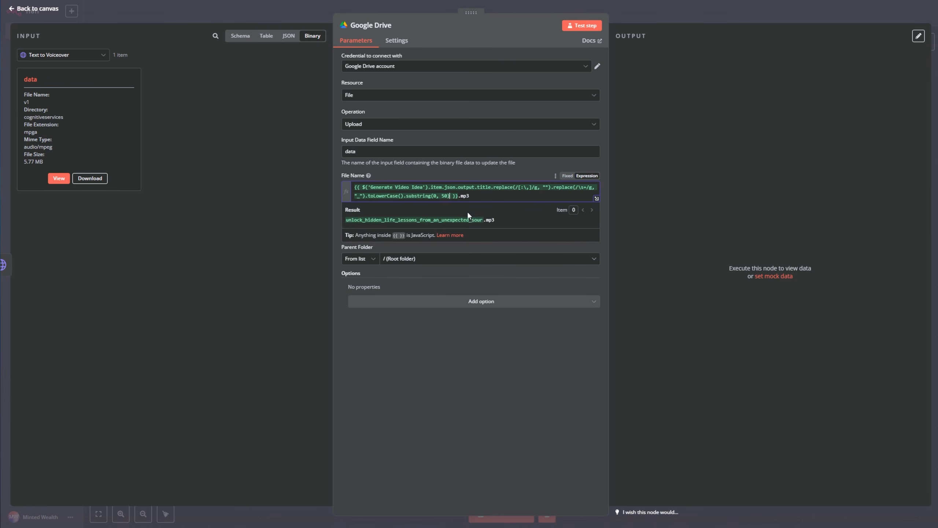
{"action": "left_click", "coordinate": [505, 176]}
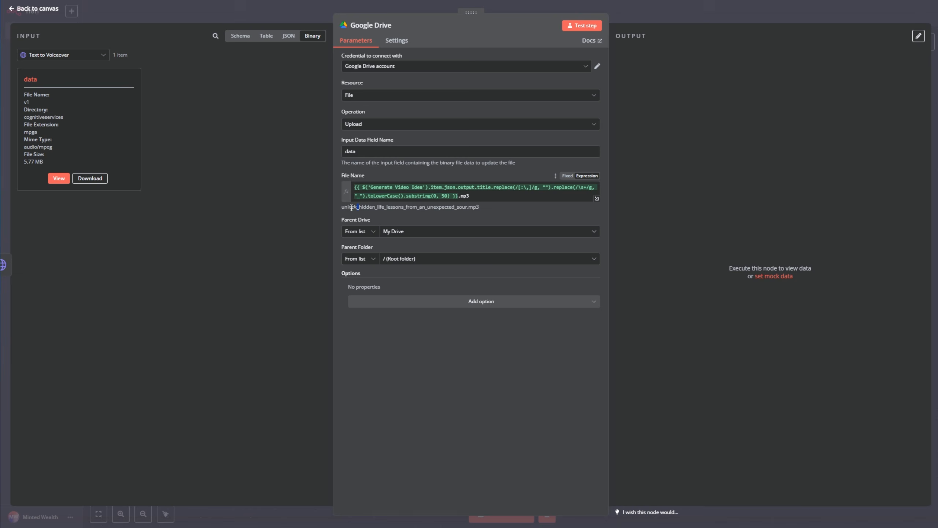
{"action": "left_click_drag", "start_coordinate": [351, 207], "coordinate": [479, 208]}
{"action": "left_click", "coordinate": [480, 213]}
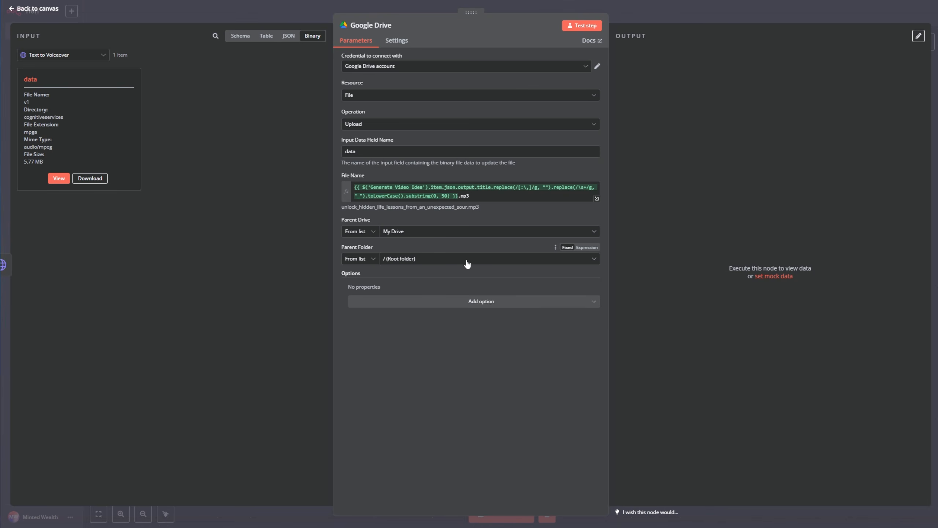
Step: Search the Google Drive folders for "stoic" and choose stoic_story as the upload's parent folder
{"action": "left_click", "coordinate": [454, 264]}
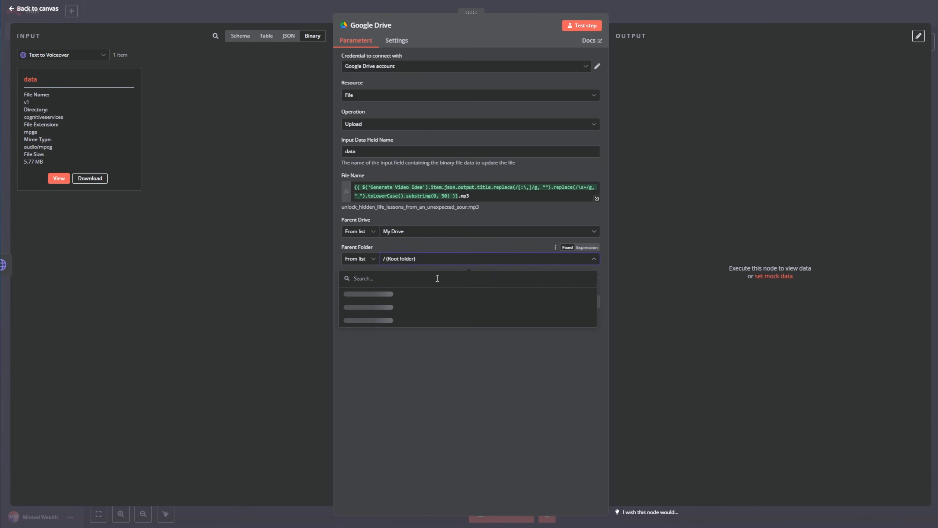
{"action": "type", "text": "stoic"}
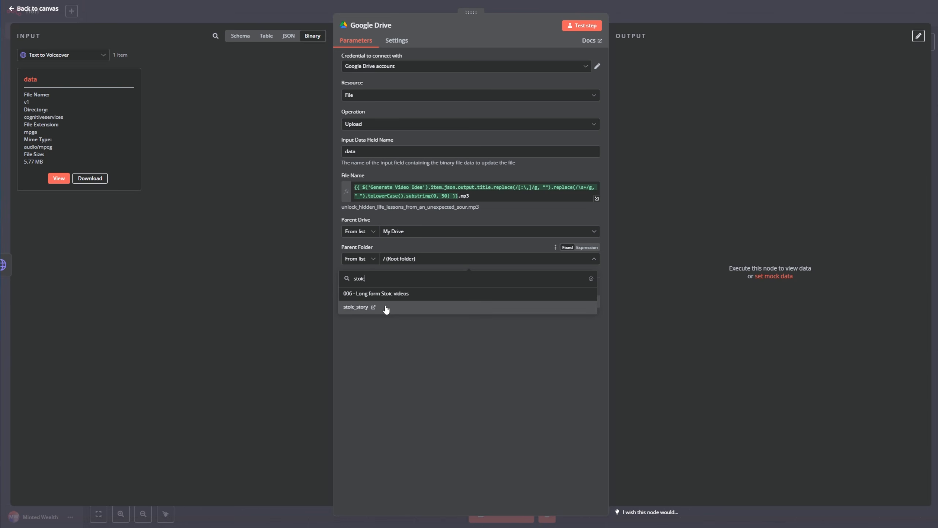
{"action": "left_click", "coordinate": [385, 309]}
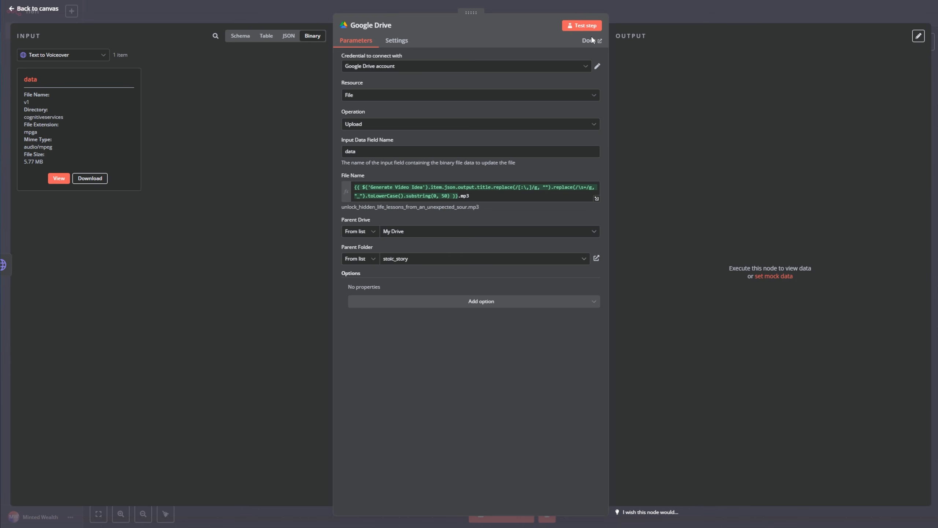
Step: Rename the Google Drive upload node to "Upload Mp3", test it and return to the canvas
{"action": "left_click", "coordinate": [375, 30]}
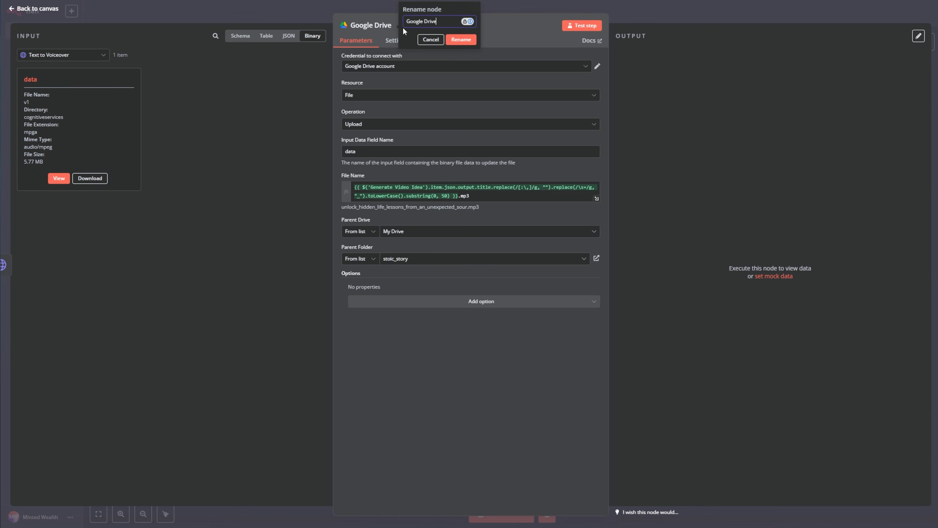
{"action": "triple_click", "coordinate": [423, 20]}
{"action": "type", "text": "Upload Mp3"}
{"action": "left_click", "coordinate": [460, 39]}
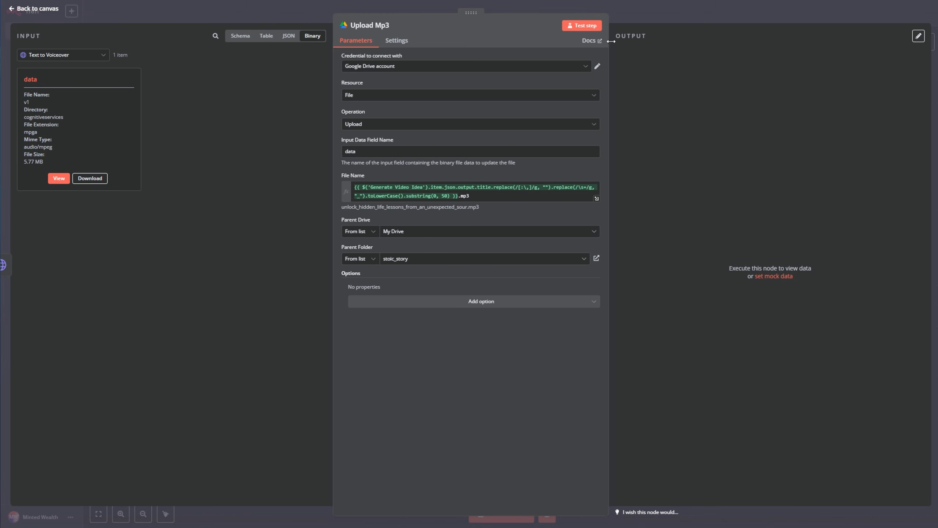
{"action": "left_click", "coordinate": [584, 27]}
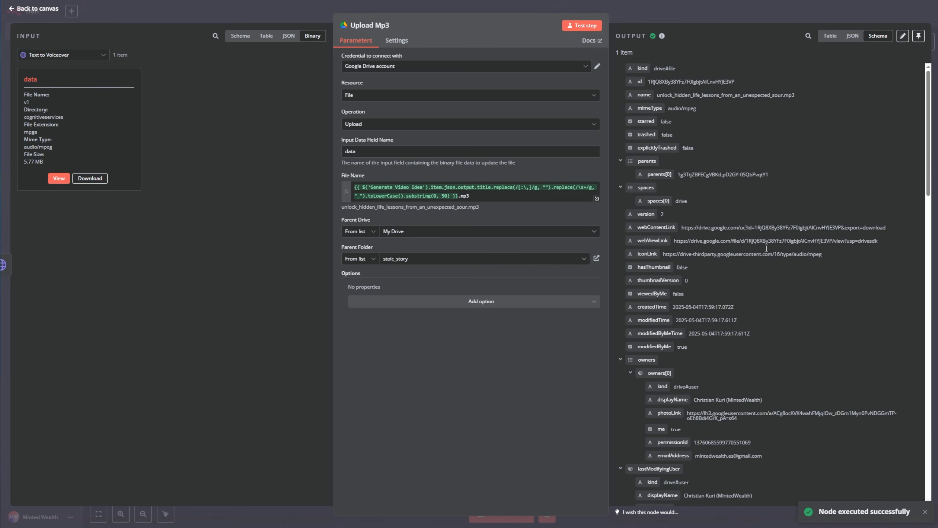
{"action": "left_click", "coordinate": [38, 9]}
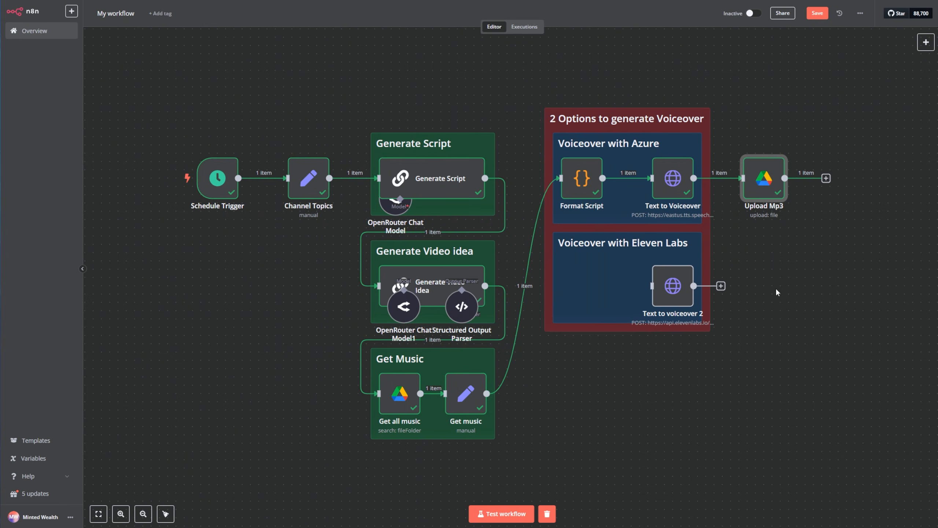
Step: Add a Google Drive node with the Share file action after the Upload Mp3 node
{"action": "left_click", "coordinate": [826, 179]}
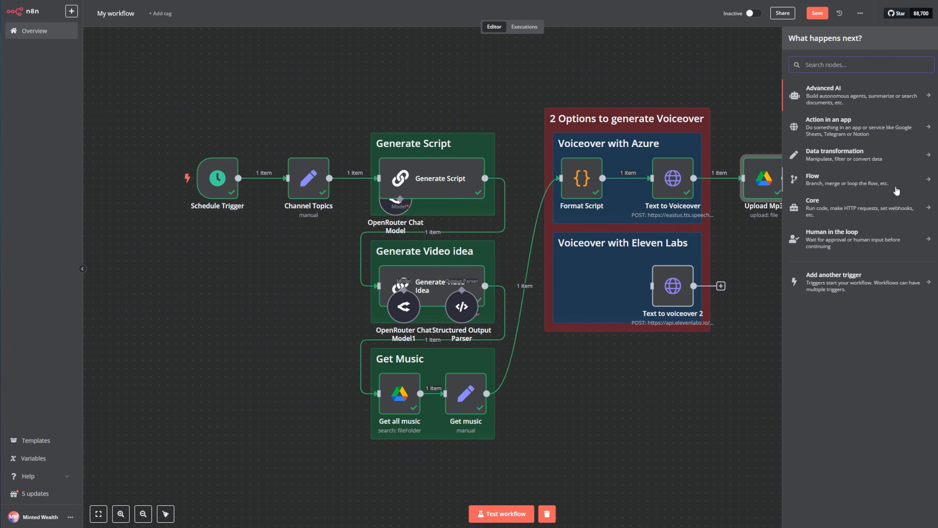
{"action": "type", "text": "share"}
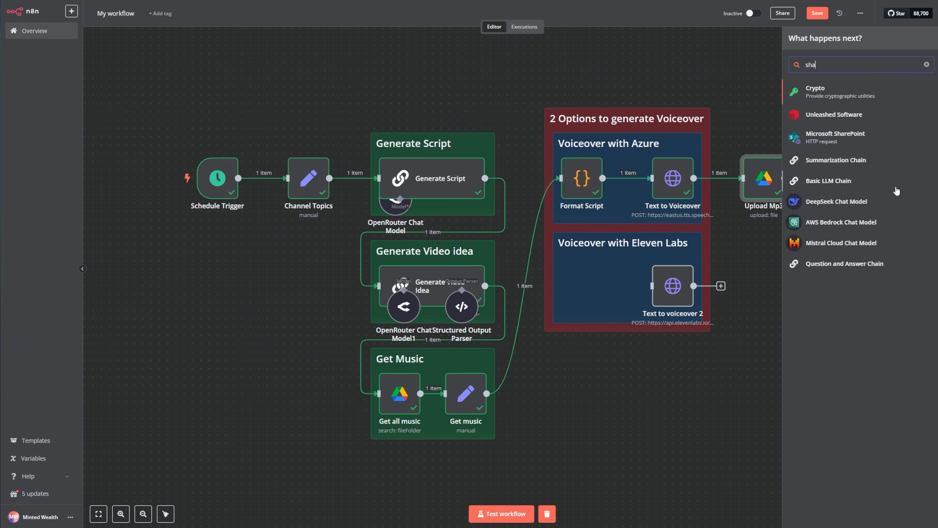
{"action": "key", "text": "BackSpace"}
{"action": "key", "text": "BackSpace"}
{"action": "key", "text": "BackSpace"}
{"action": "key", "text": "BackSpace"}
{"action": "key", "text": "BackSpace"}
{"action": "type", "text": "drive"}
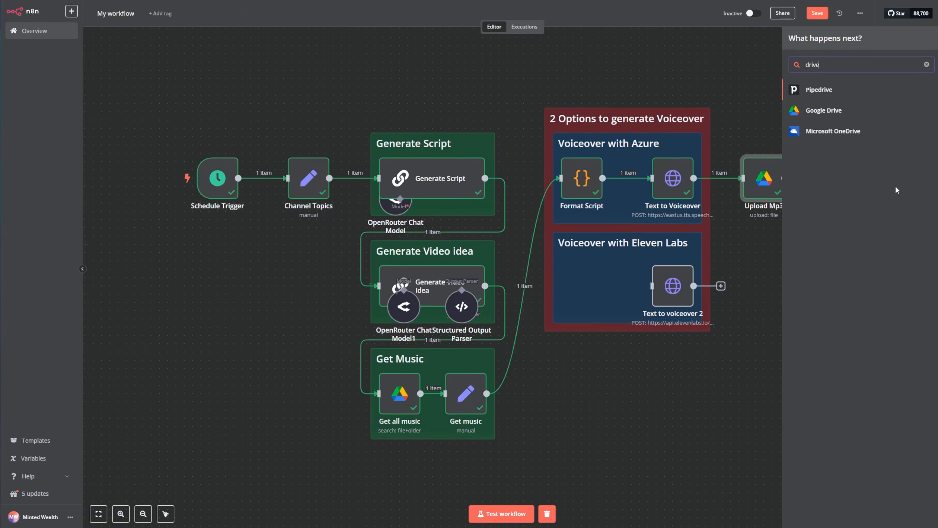
{"action": "left_click", "coordinate": [886, 108]}
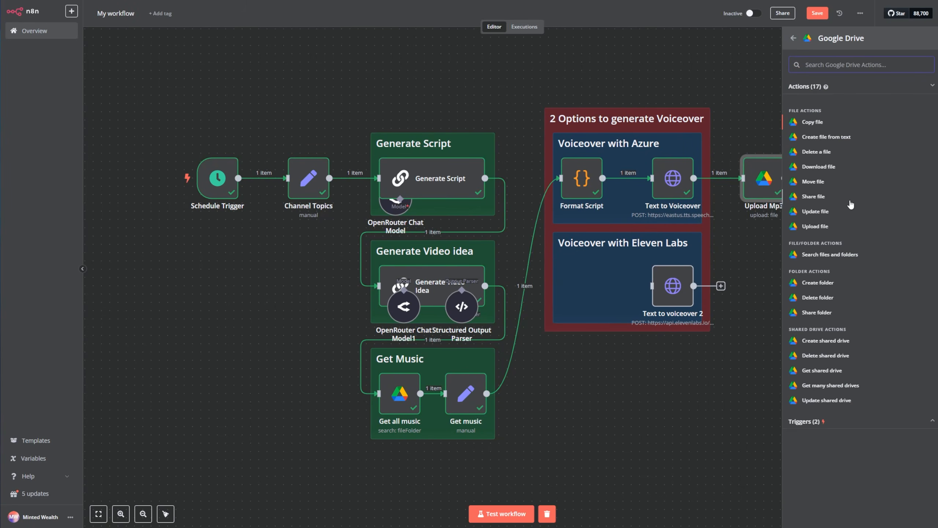
{"action": "left_click", "coordinate": [815, 197]}
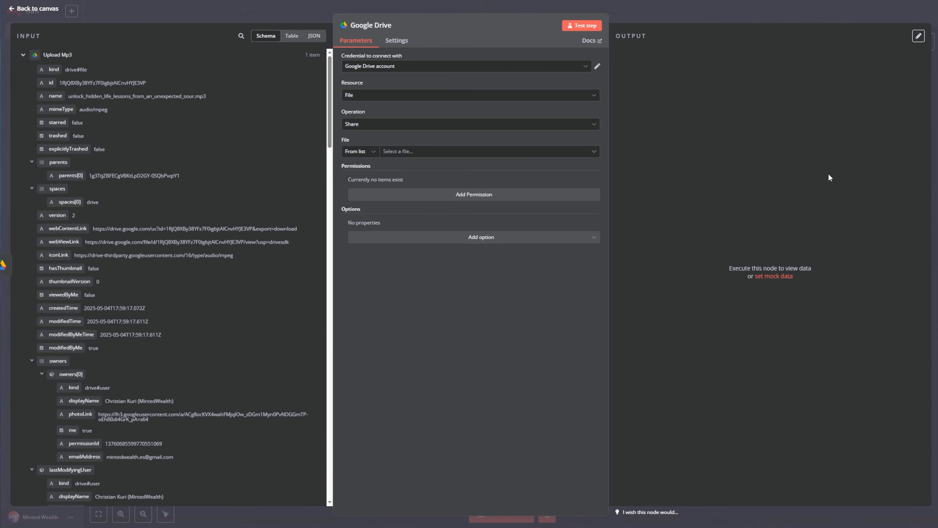
Step: Identify the file to share by ID, using the Upload Mp3 output's id as {{ $json.id }}
{"action": "left_click", "coordinate": [368, 151]}
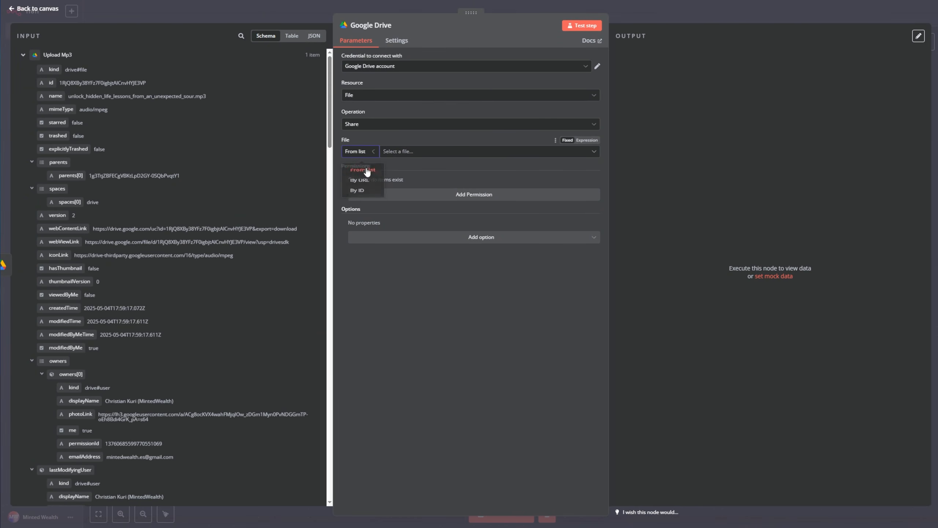
{"action": "left_click", "coordinate": [357, 190]}
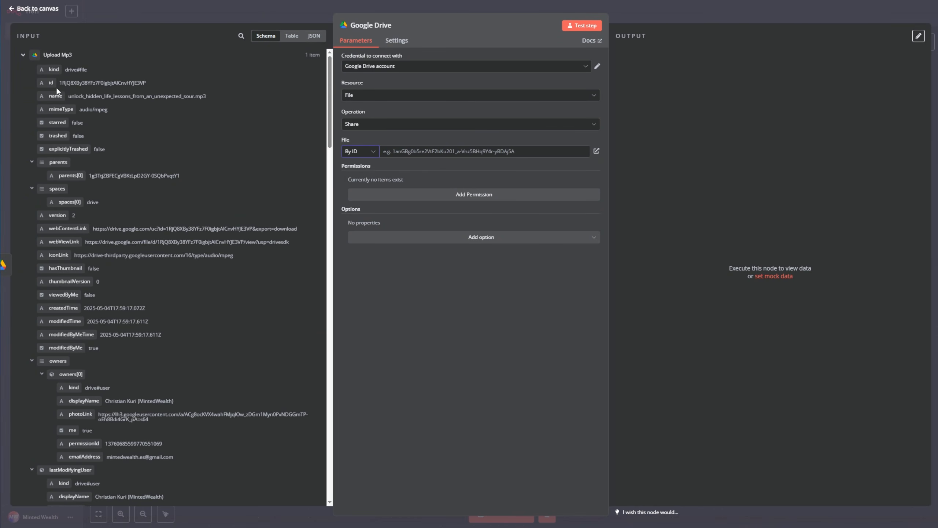
{"action": "left_click_drag", "start_coordinate": [57, 89], "coordinate": [480, 151]}
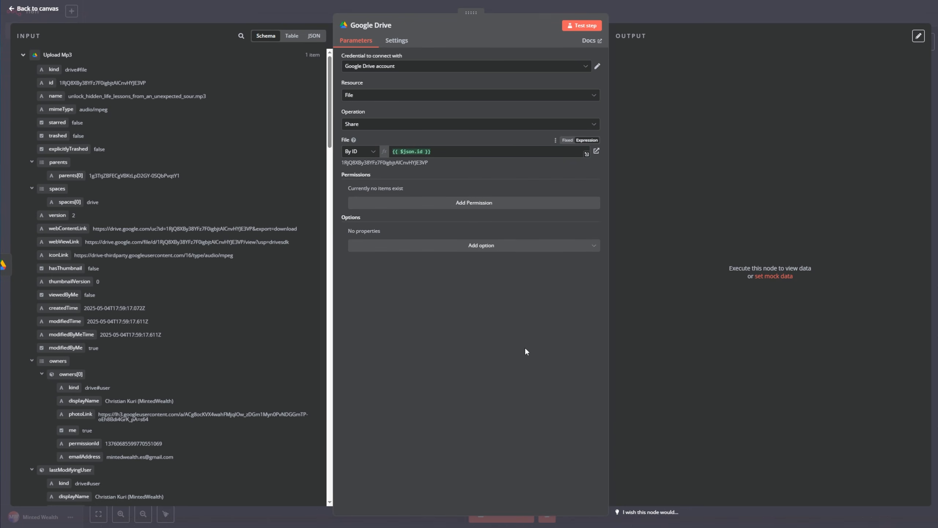
Step: Add a sharing permission with the role Writer and the type Anyone
{"action": "left_click", "coordinate": [439, 203]}
{"action": "left_click", "coordinate": [437, 201]}
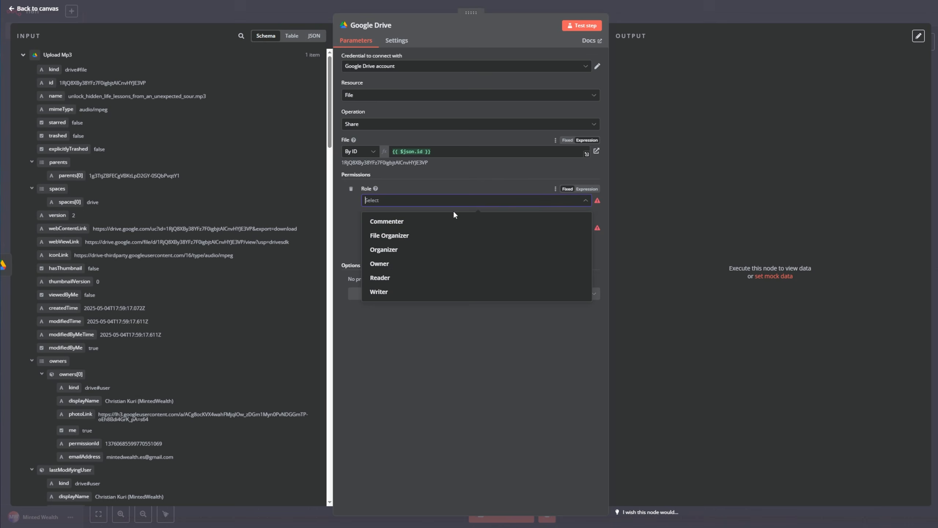
{"action": "left_click", "coordinate": [412, 293]}
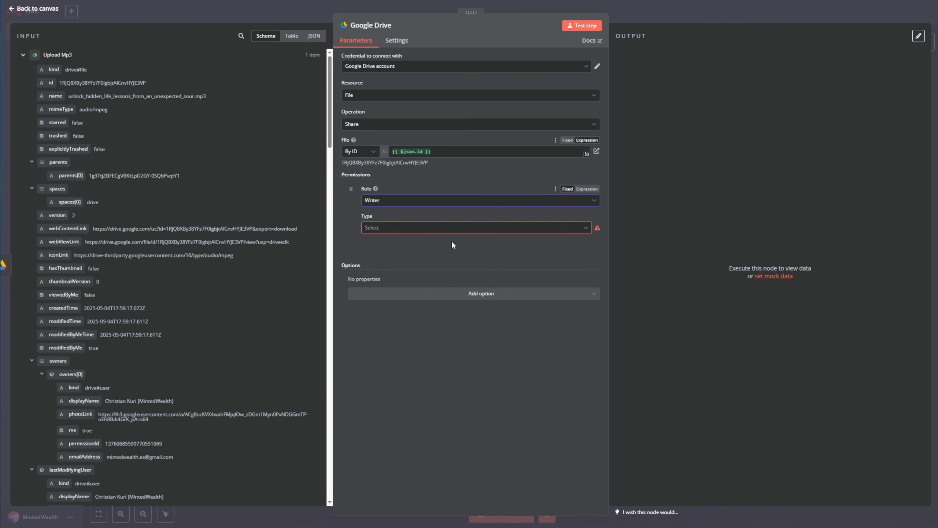
{"action": "left_click", "coordinate": [453, 227]}
{"action": "left_click", "coordinate": [406, 293]}
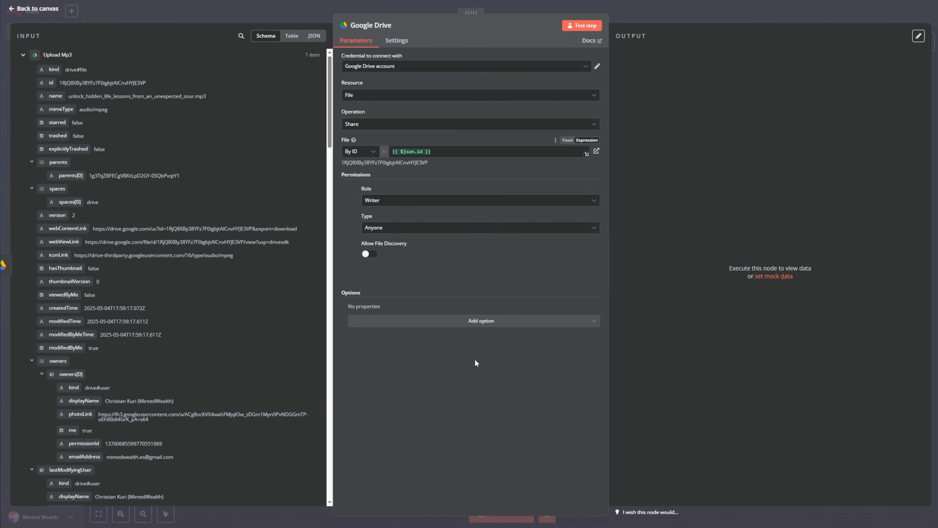
Step: Allow file discovery in the sharing permission and rename the Google Drive share node to "Grant Access"
{"action": "left_click", "coordinate": [369, 254]}
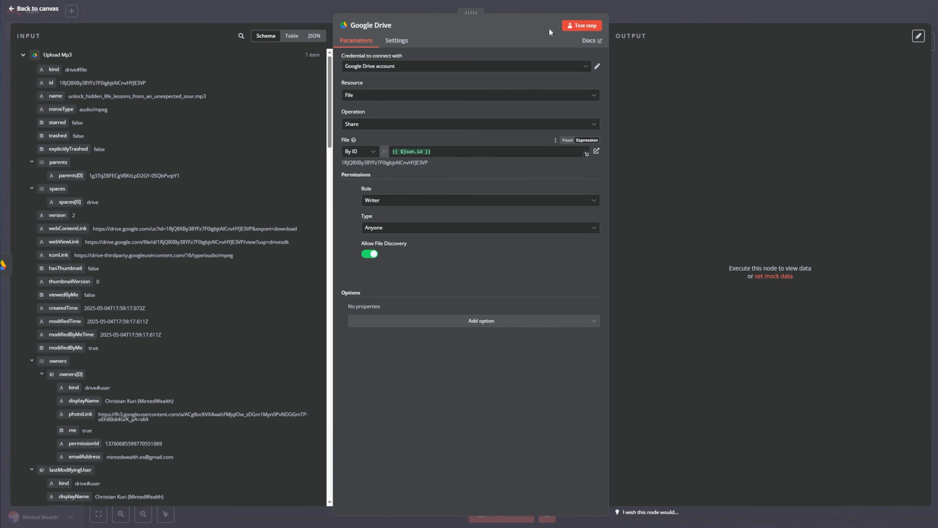
{"action": "left_click", "coordinate": [369, 29]}
{"action": "key", "text": "ctrl+a"}
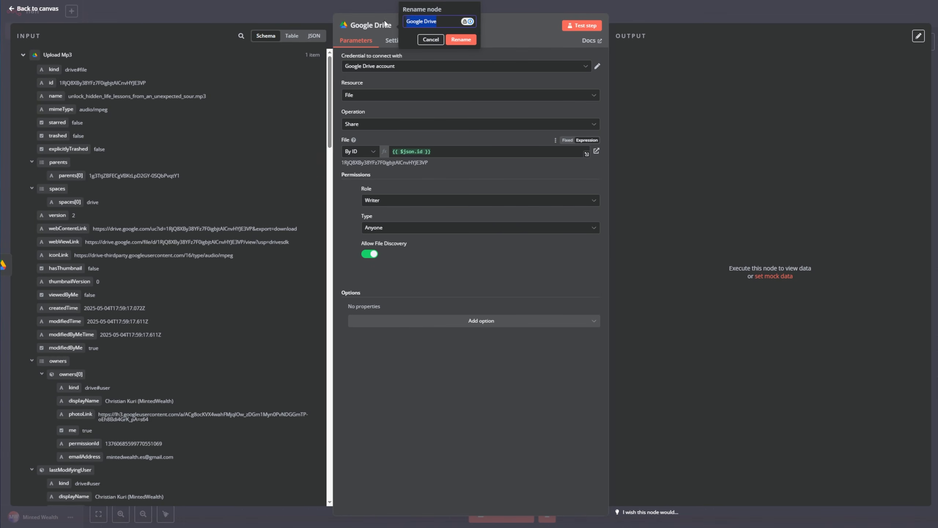
{"action": "type", "text": "Grant Access"}
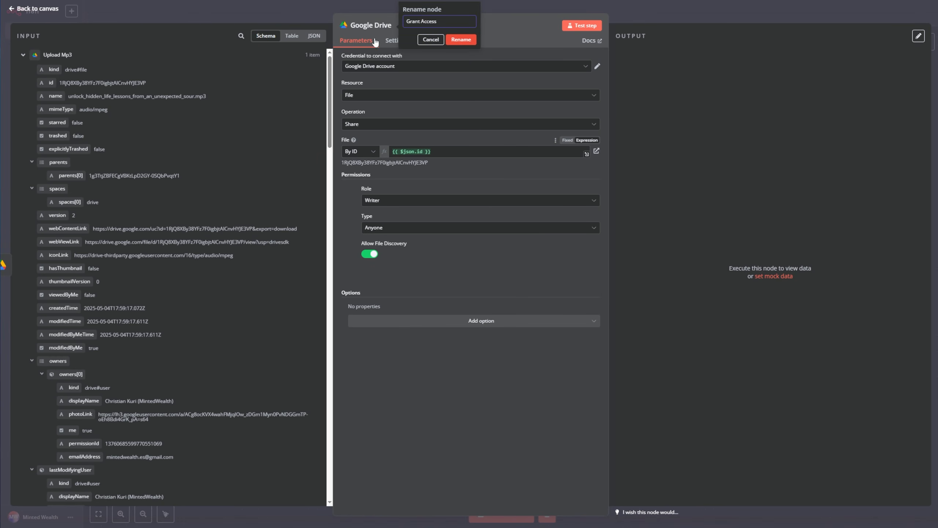
{"action": "left_click", "coordinate": [461, 39]}
Step: Test the Grant Access node and reposition it on the canvas directly below Upload Mp3
{"action": "left_click", "coordinate": [583, 26]}
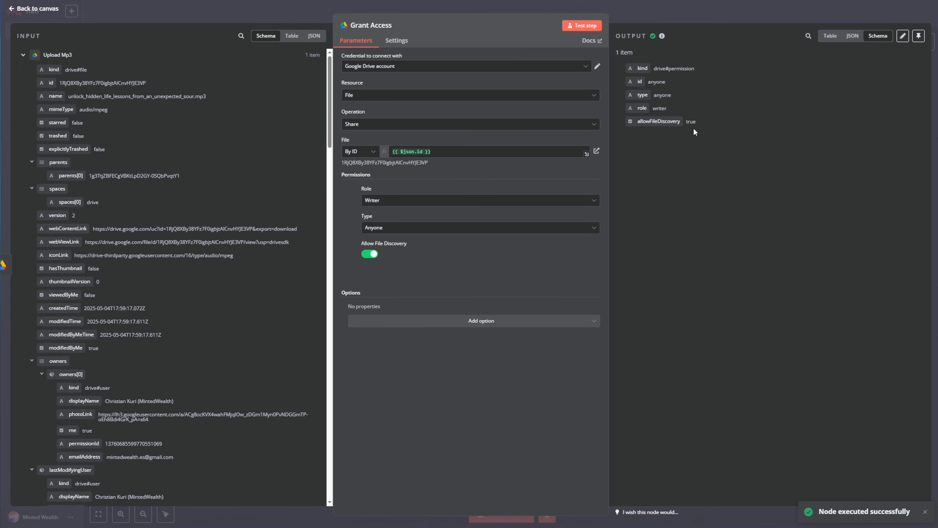
{"action": "left_click", "coordinate": [36, 8]}
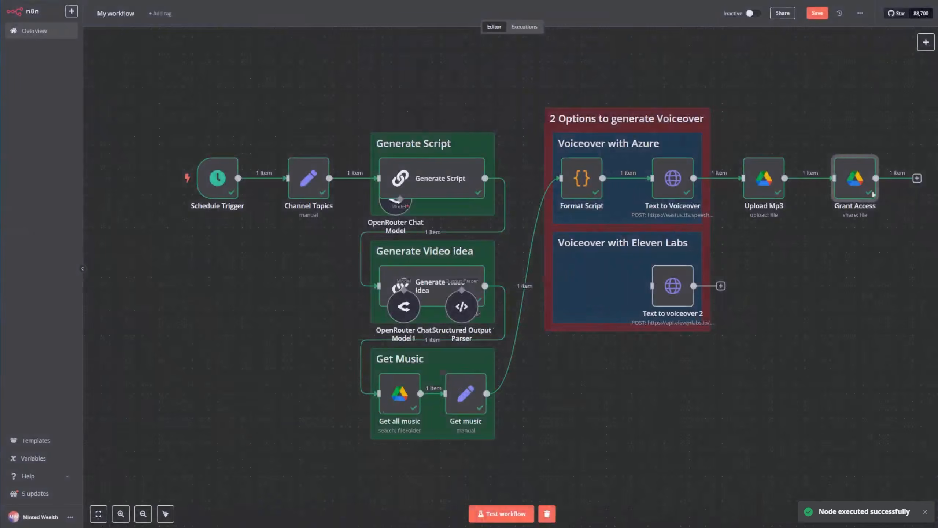
{"action": "left_click_drag", "start_coordinate": [840, 177], "coordinate": [753, 288]}
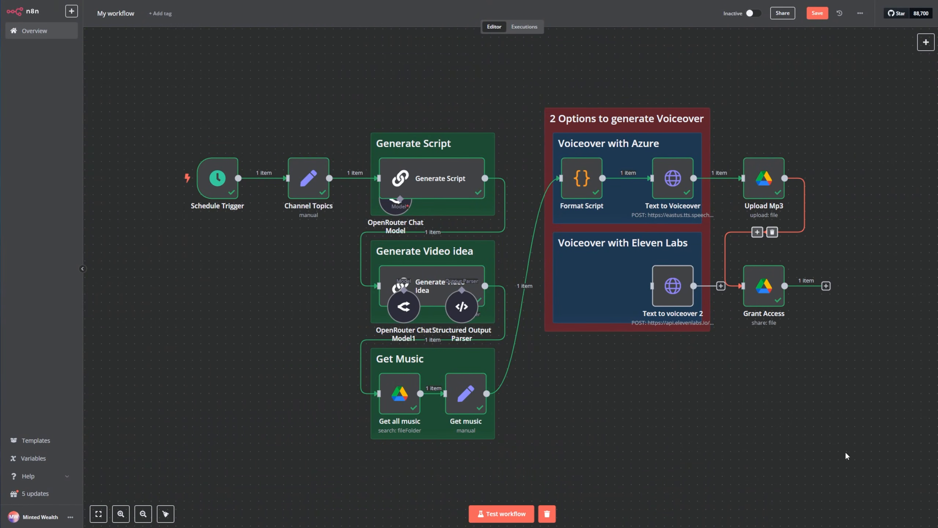
Step: Add a Google Drive node with the Download file action after the Grant Access node
{"action": "left_click", "coordinate": [827, 286]}
{"action": "type", "text": "down"}
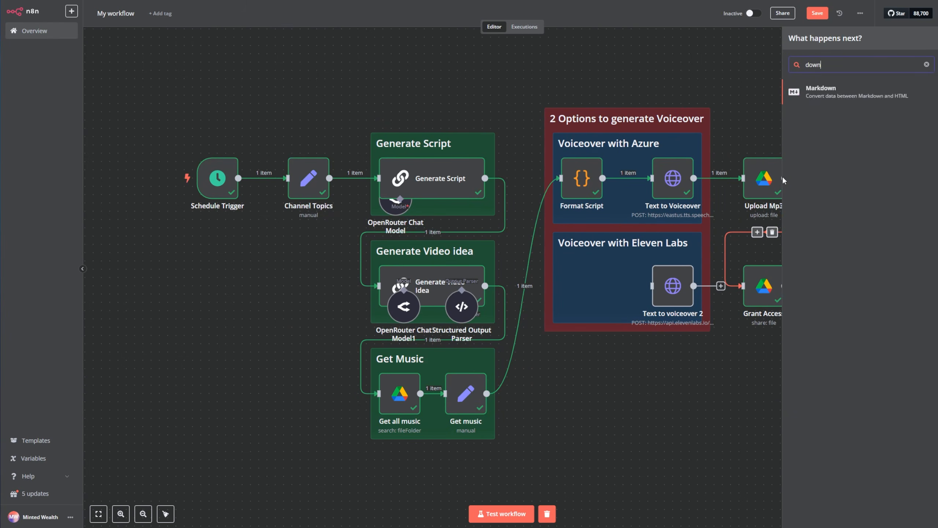
{"action": "type", "text": "l"}
{"action": "key", "text": "BackSpace"}
{"action": "key", "text": "BackSpace"}
{"action": "key", "text": "BackSpace"}
{"action": "key", "text": "BackSpace"}
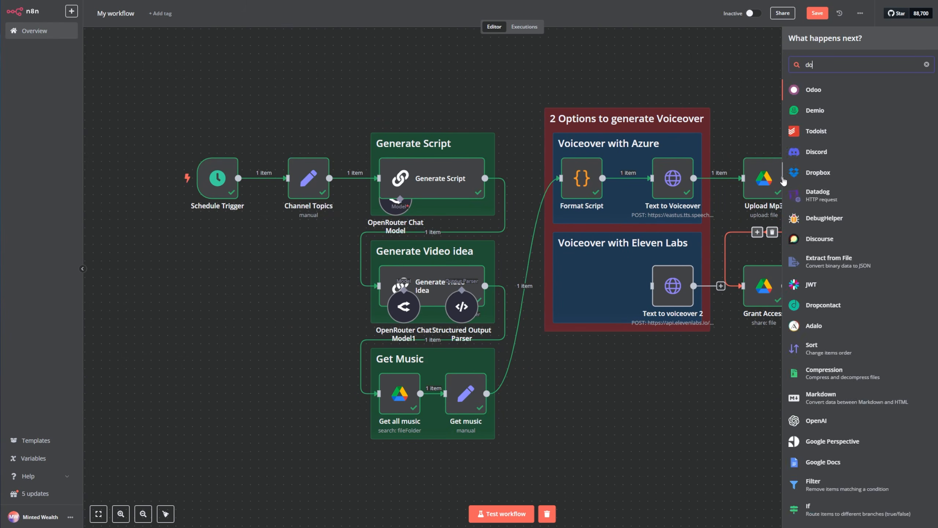
{"action": "type", "text": "rive"}
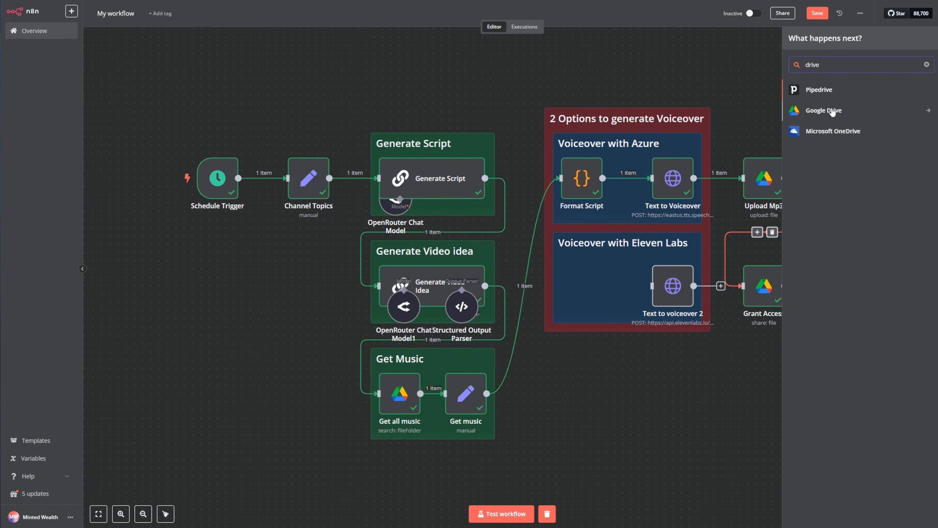
{"action": "left_click", "coordinate": [835, 110]}
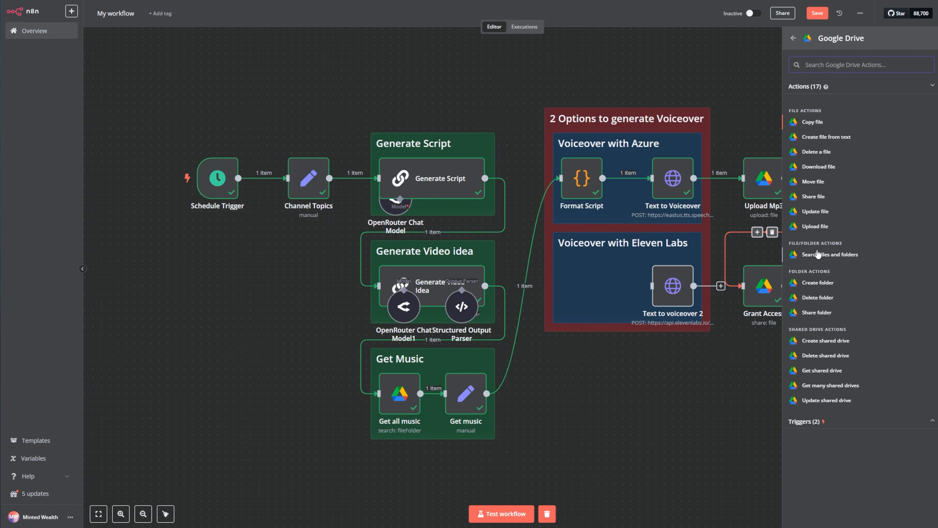
{"action": "left_click", "coordinate": [829, 167]}
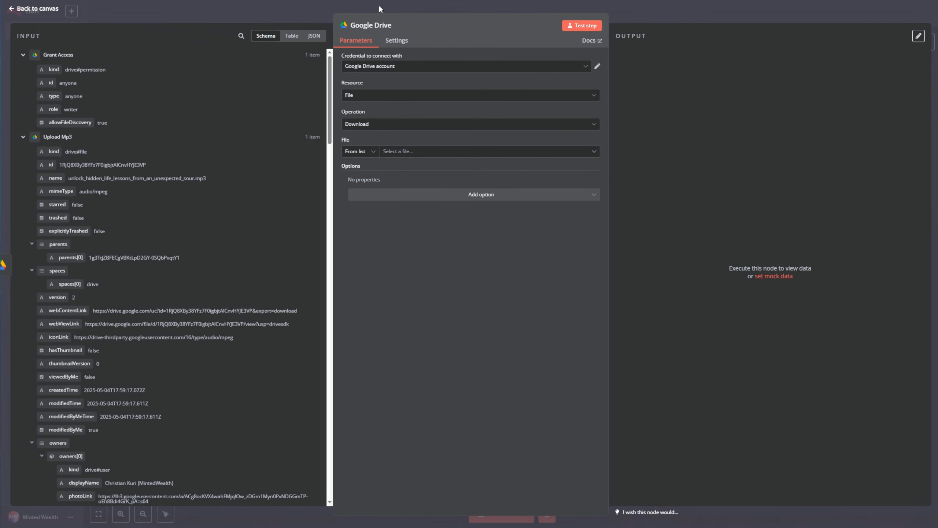
Step: Rename the new Google Drive download node to "Download audio"
{"action": "left_click", "coordinate": [386, 25]}
{"action": "type", "text": "Download audio"}
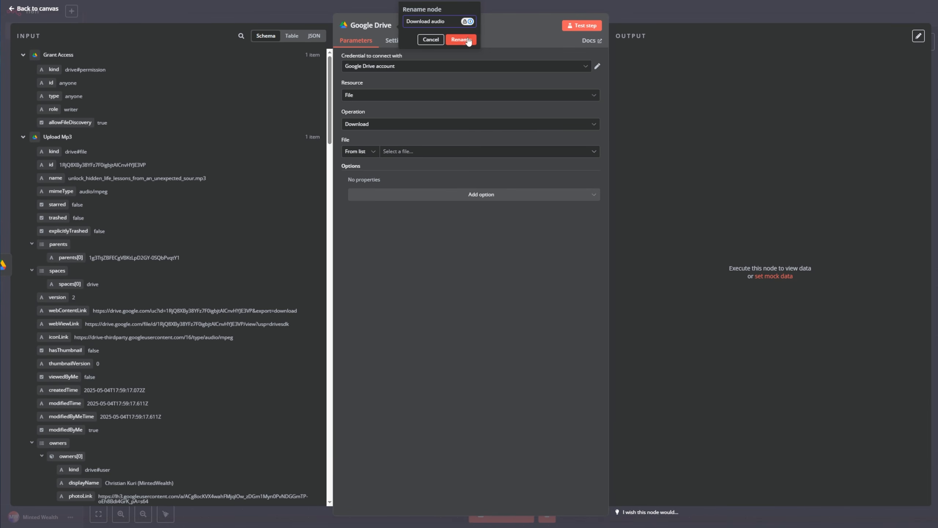
{"action": "left_click", "coordinate": [468, 40]}
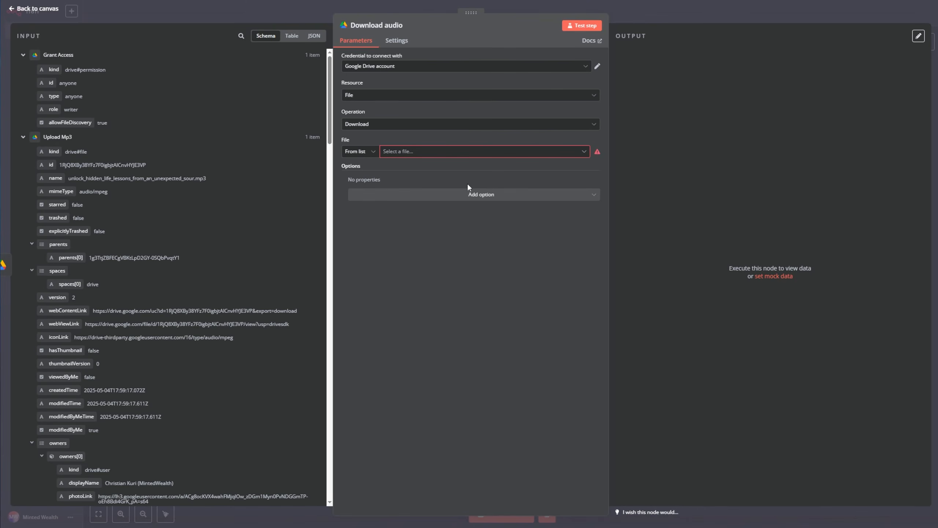
Step: Identify the file to download by ID, using the Upload Mp3 id as {{ $('Upload Mp3').item.json.id }}
{"action": "left_click", "coordinate": [358, 151]}
{"action": "left_click", "coordinate": [360, 201]}
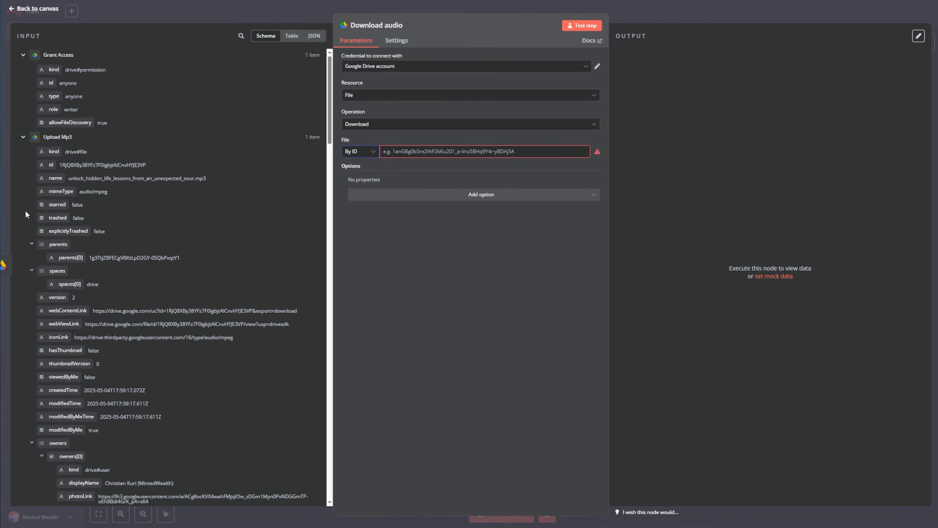
{"action": "left_click_drag", "start_coordinate": [45, 162], "coordinate": [434, 163]}
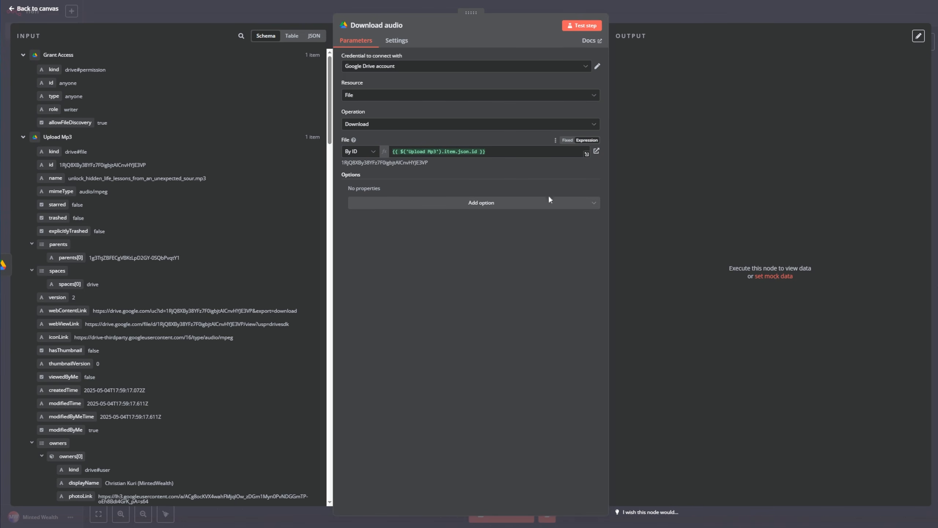
Step: Test the Download audio node and reposition it on the canvas below the voiceover options group
{"action": "left_click", "coordinate": [588, 26]}
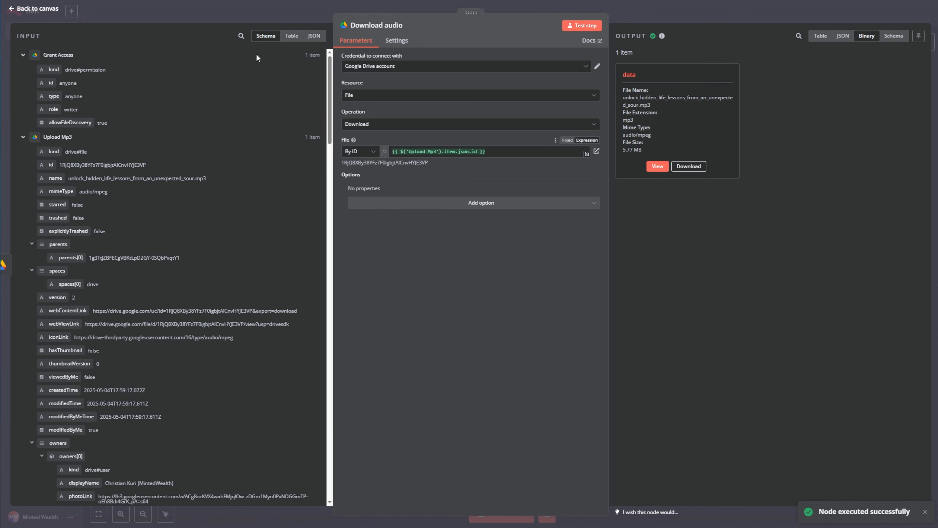
{"action": "left_click", "coordinate": [37, 8]}
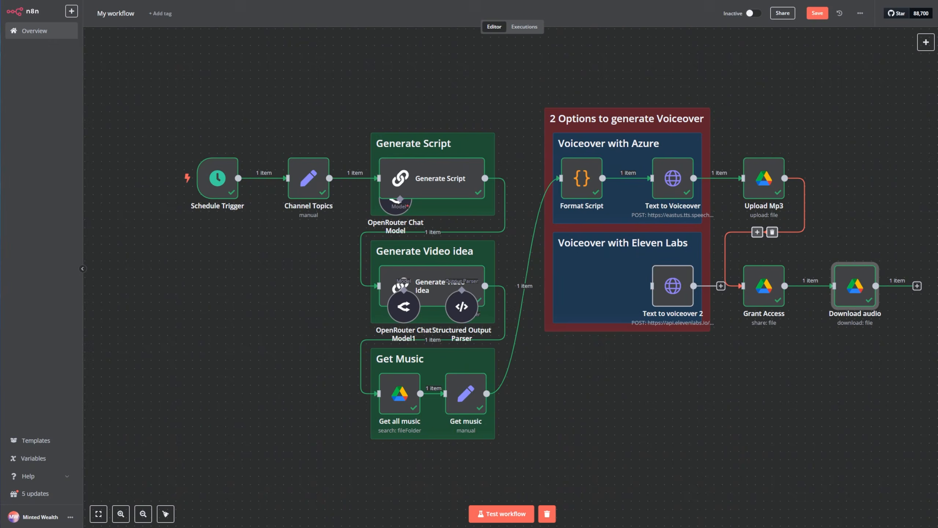
{"action": "left_click_drag", "start_coordinate": [854, 297], "coordinate": [572, 404]}
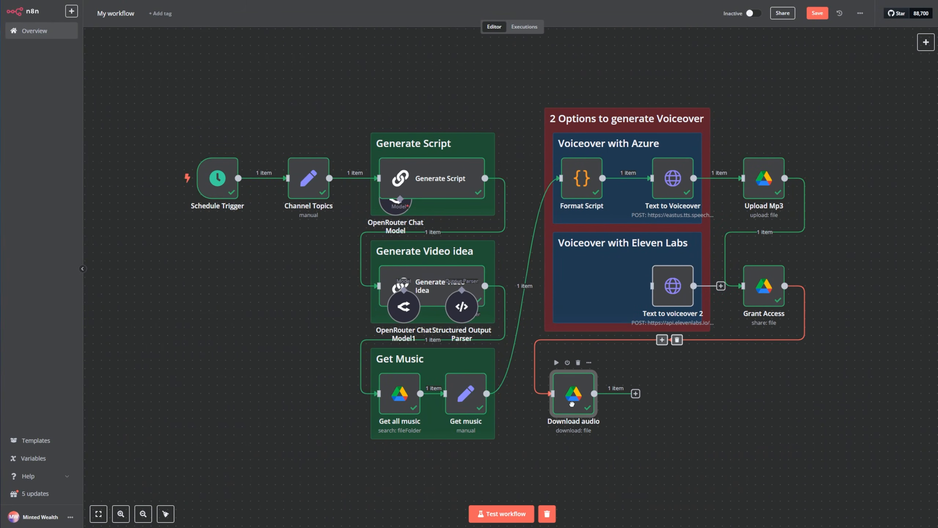
{"action": "left_click", "coordinate": [795, 406]}
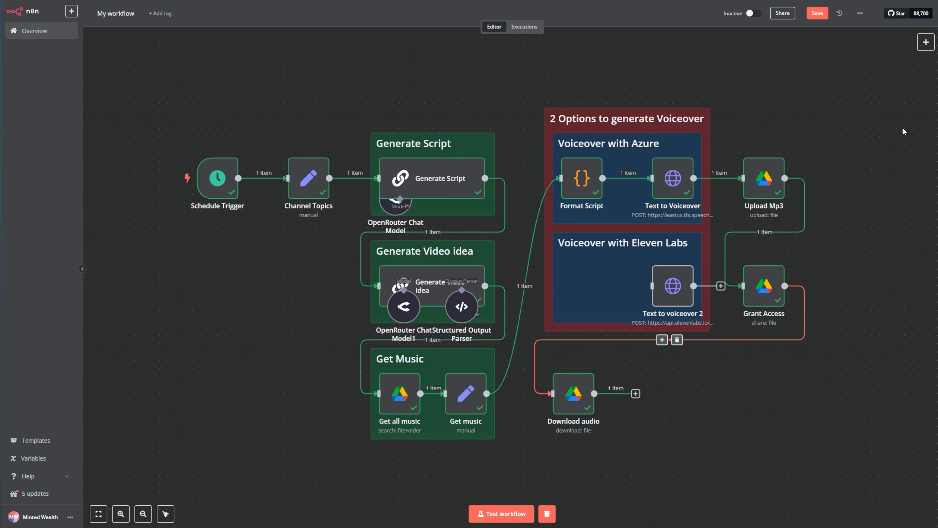
Step: Paste the blue "Store Voiceover" sticky note behind Upload Mp3 and Grant Access, and align both nodes within it
{"action": "key", "text": "ctrl+v"}
{"action": "left_click_drag", "start_coordinate": [905, 389], "coordinate": [776, 181]}
{"action": "left_click", "coordinate": [907, 270]}
{"action": "left_click_drag", "start_coordinate": [764, 289], "coordinate": [772, 289]}
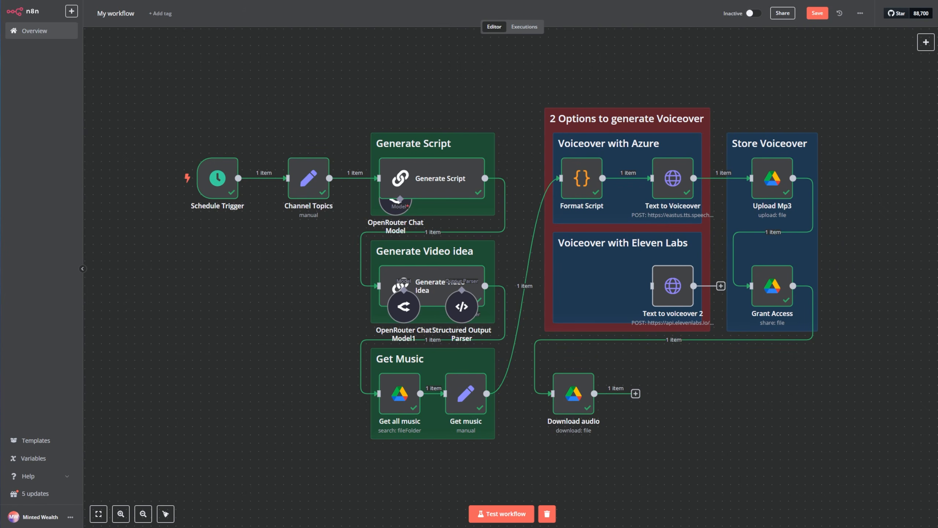
Step: Paste another blue sticky note onto the empty canvas area beside the Store Voiceover group
{"action": "key", "text": "ctrl+v"}
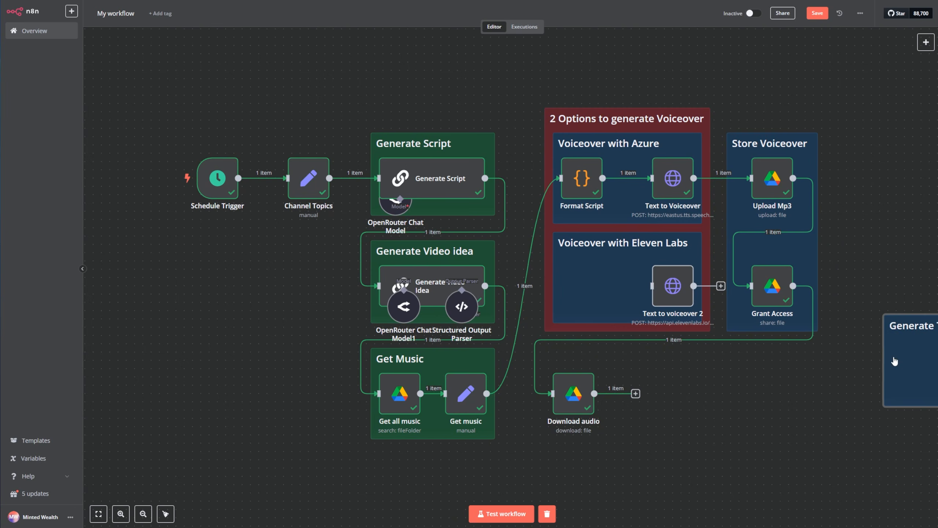
Step: Place the Generate Transcript note behind the Download audio node and add an HTTP Request node after Download audio
{"action": "left_click_drag", "start_coordinate": [928, 357], "coordinate": [585, 391]}
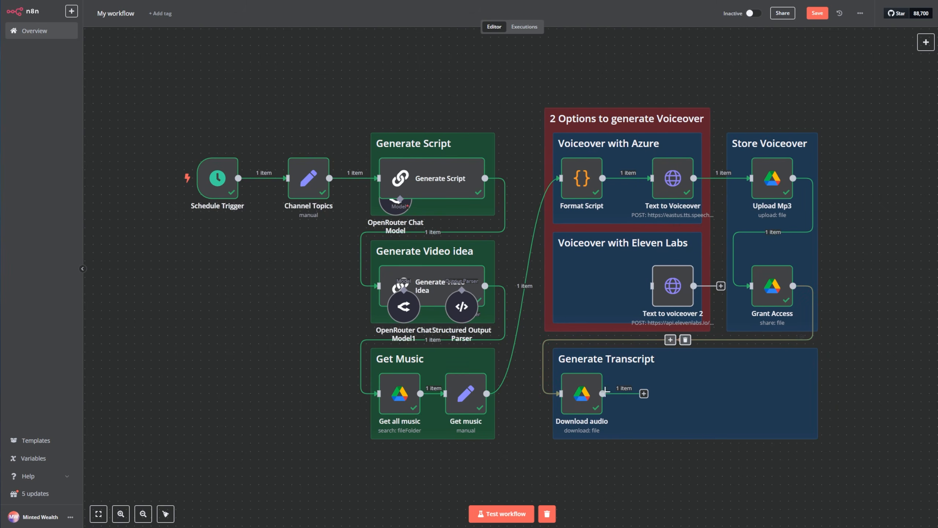
{"action": "left_click", "coordinate": [644, 394]}
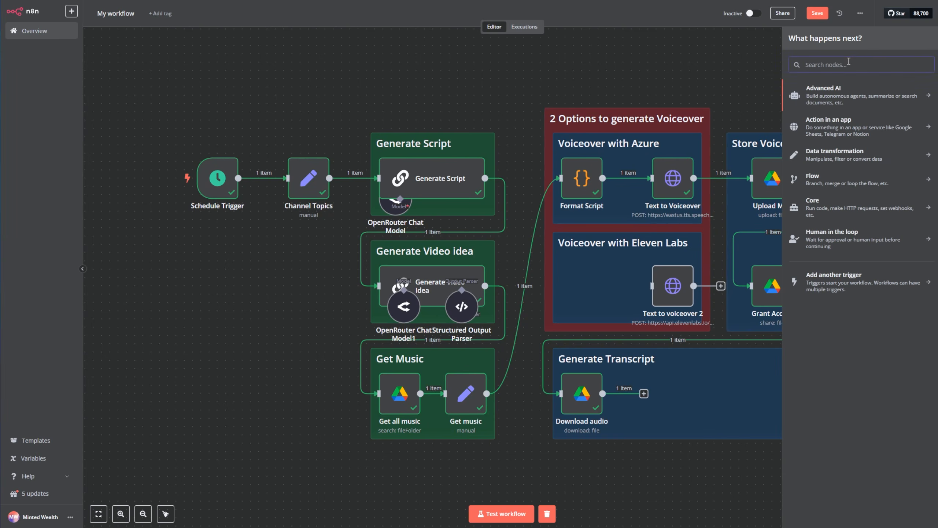
{"action": "type", "text": "http"}
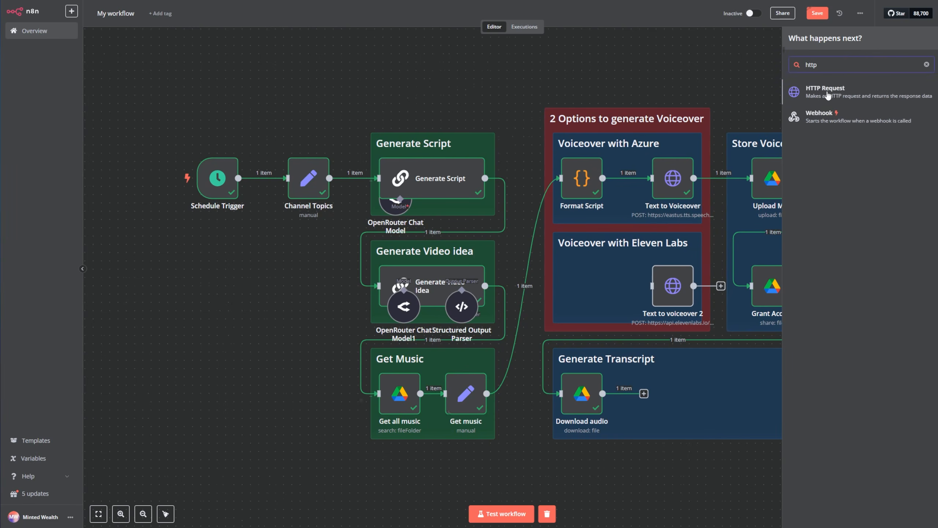
{"action": "left_click", "coordinate": [844, 96]}
{"action": "left_click", "coordinate": [469, 82]}
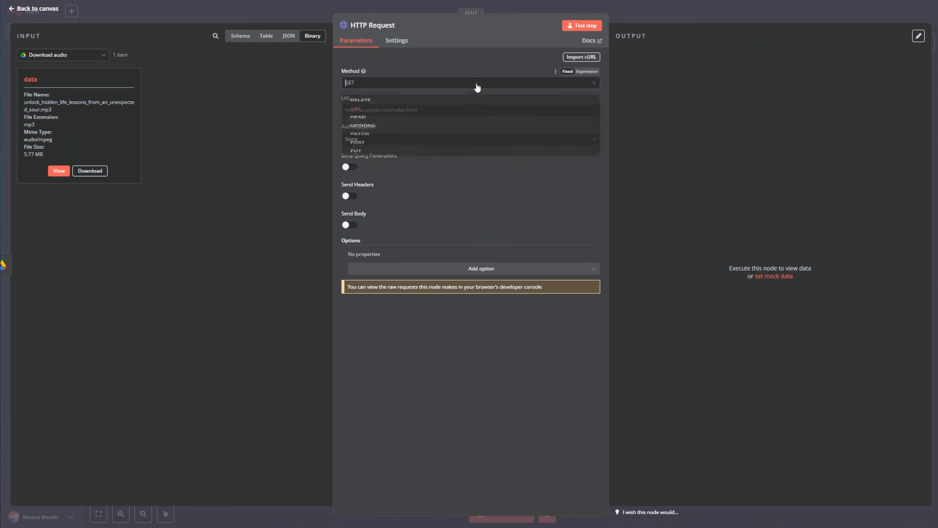
{"action": "left_click", "coordinate": [398, 175]}
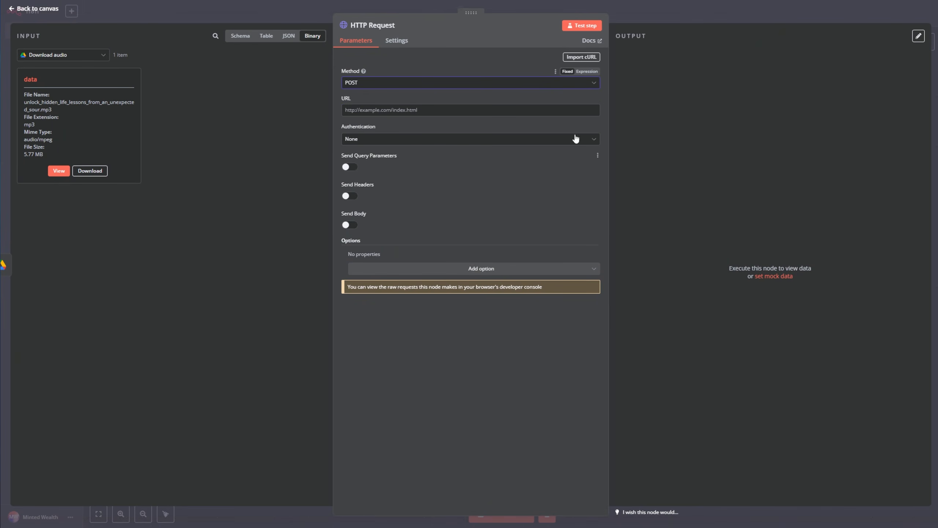
{"action": "left_click", "coordinate": [467, 113]}
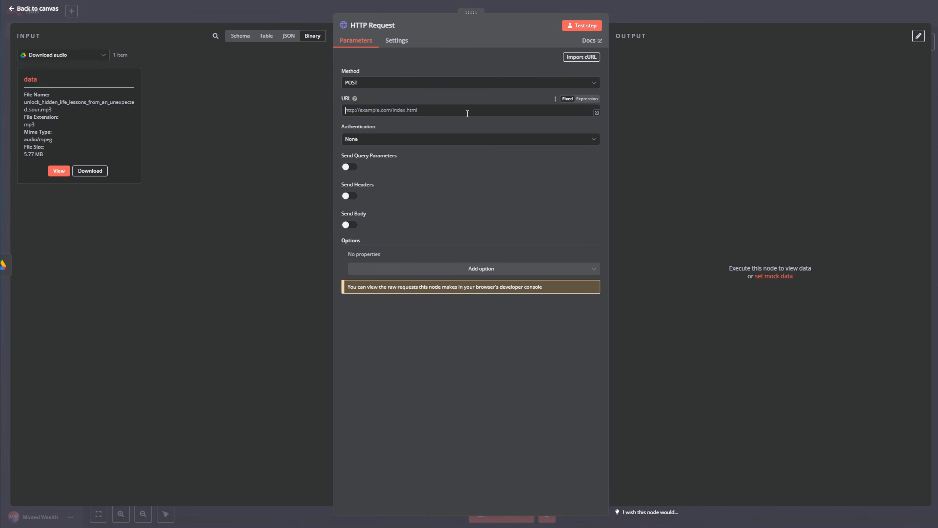
{"action": "type", "text": "https://api.openai.com/v1/audio/transcriptions"}
{"action": "double_click", "coordinate": [447, 107]}
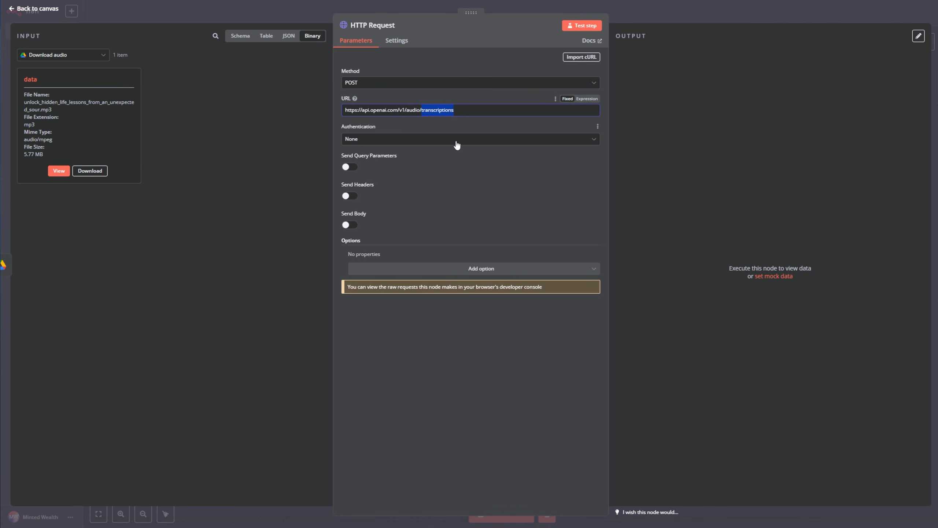
Step: Set authentication to Predefined Credential Type with the OpenAi credential type and the OpenAi account credential
{"action": "left_click", "coordinate": [410, 142]}
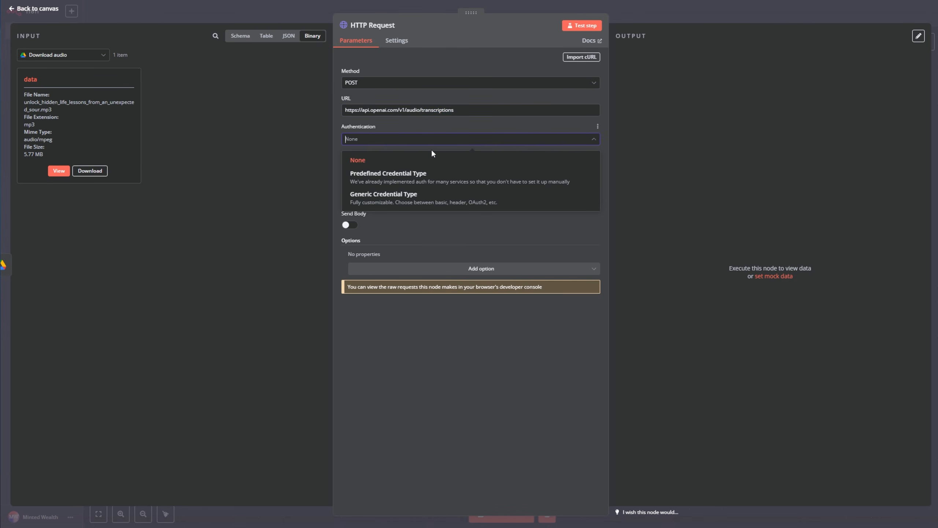
{"action": "left_click", "coordinate": [407, 174]}
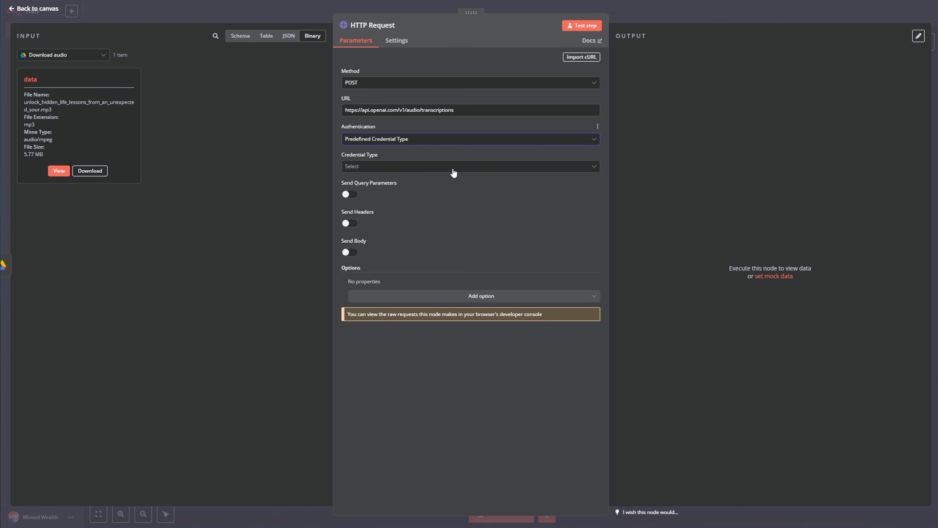
{"action": "left_click", "coordinate": [408, 169]}
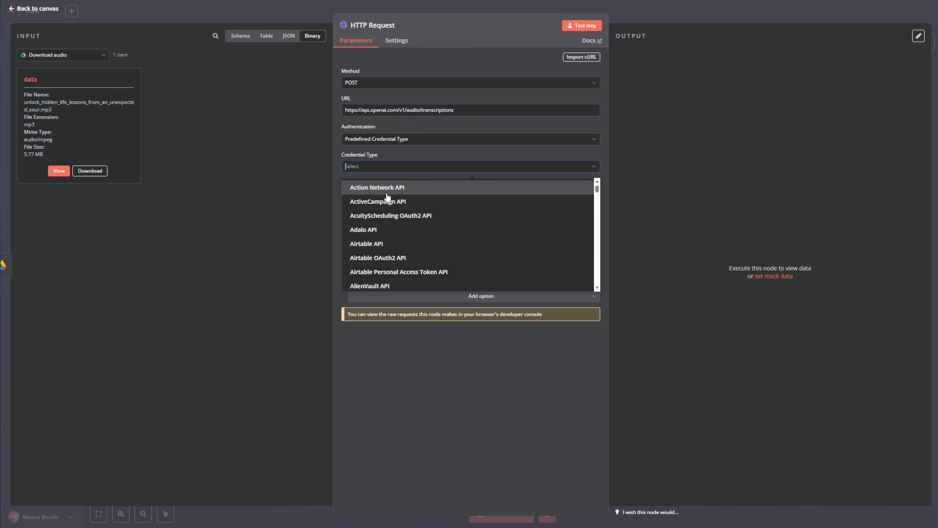
{"action": "type", "text": "open"}
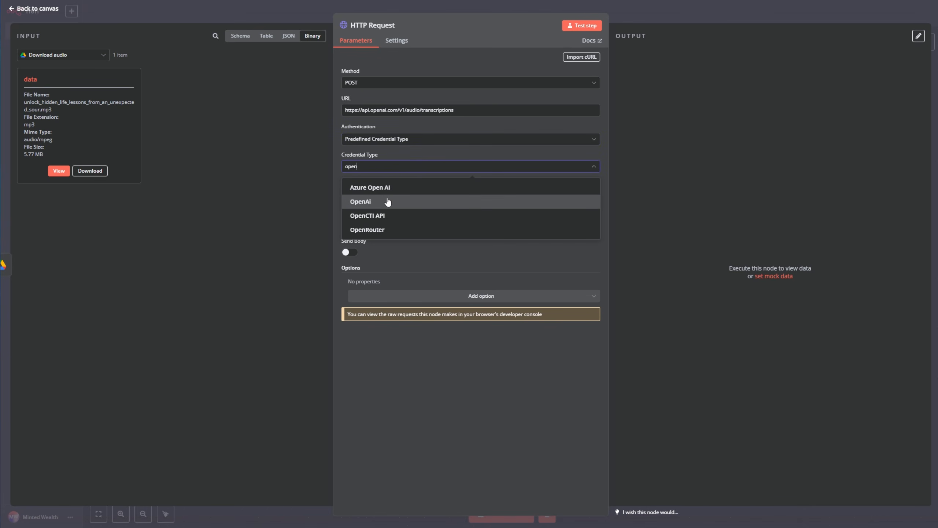
{"action": "left_click", "coordinate": [388, 202]}
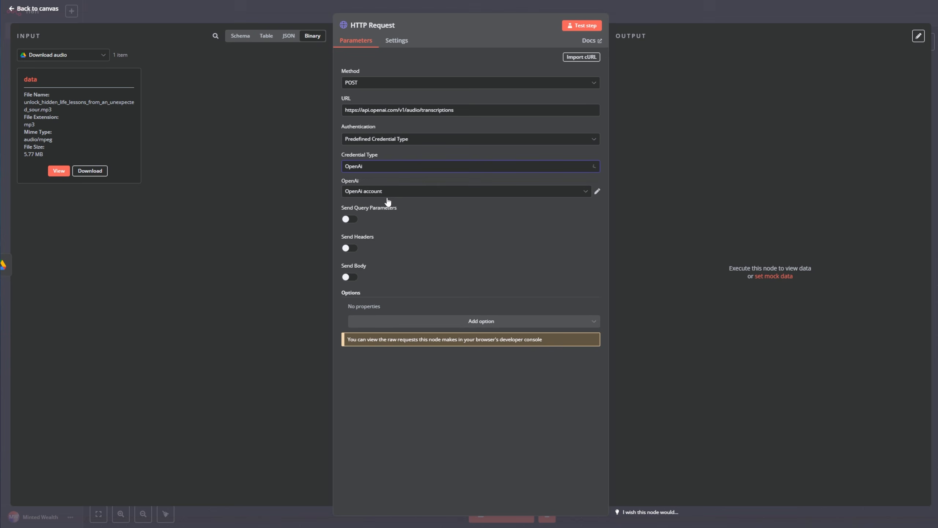
{"action": "left_click", "coordinate": [364, 193]}
{"action": "left_click", "coordinate": [411, 196]}
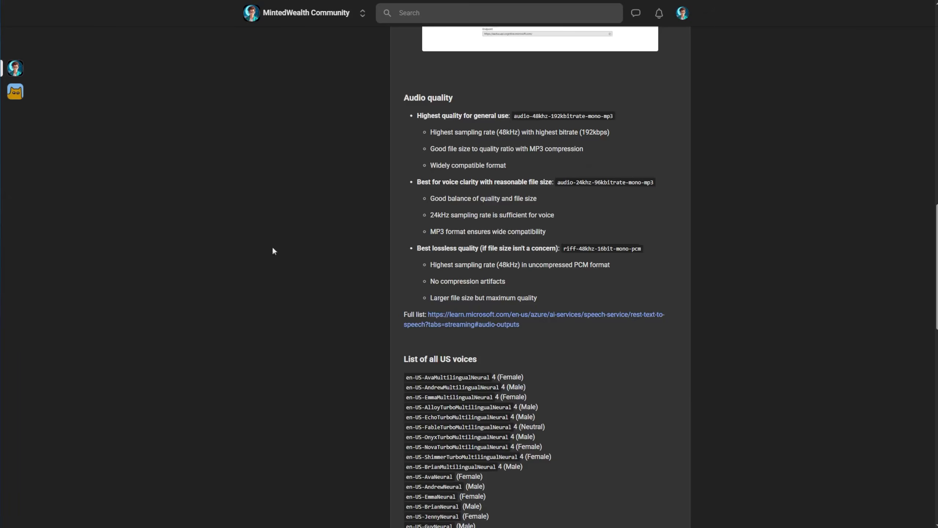
Step: Switch to the MintedWealth Community classroom and open the Open AI (ChatGPT) lesson under API keys
{"action": "scroll", "coordinate": [259, 255], "scroll_direction": "up", "scroll_amount": 15}
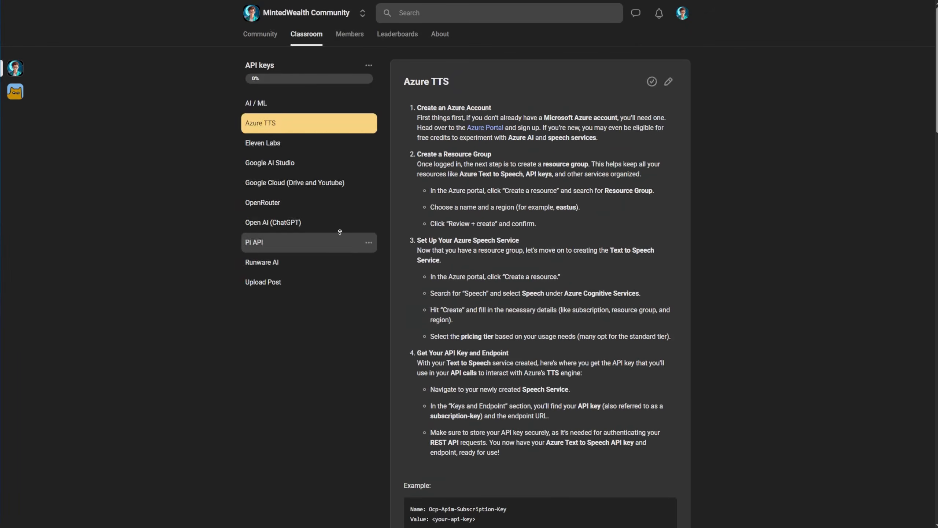
{"action": "left_click", "coordinate": [282, 224]}
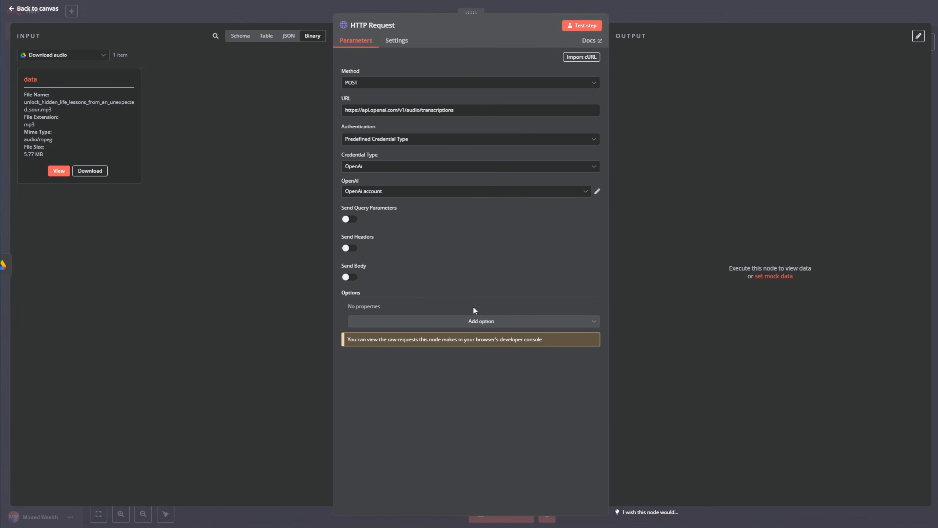
Step: Back in the n8n HTTP Request node, enable sending a body and set its content type to Form-Data
{"action": "left_click", "coordinate": [350, 277]}
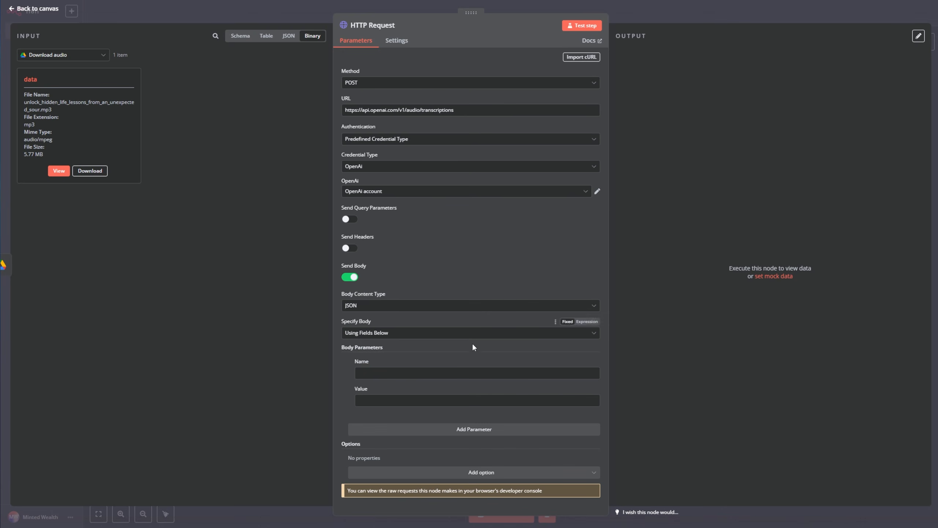
{"action": "left_click", "coordinate": [408, 305]}
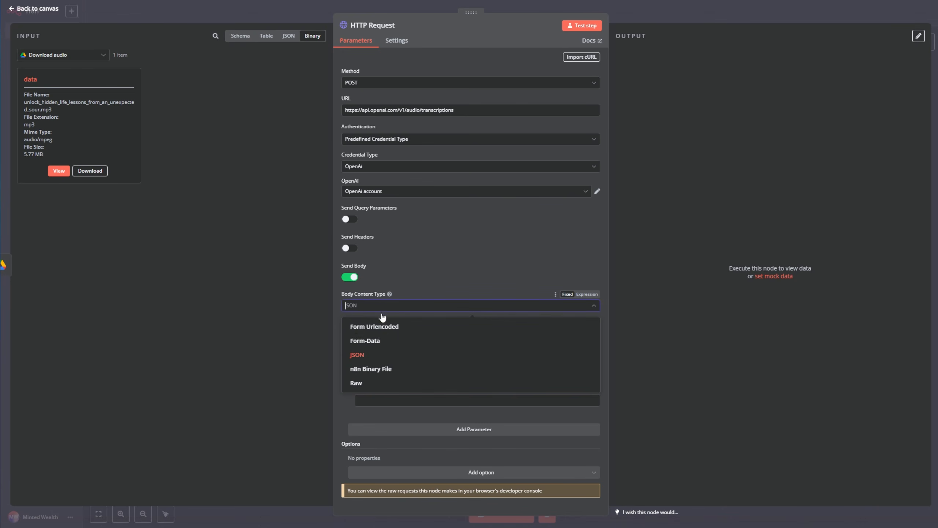
{"action": "left_click", "coordinate": [385, 344]}
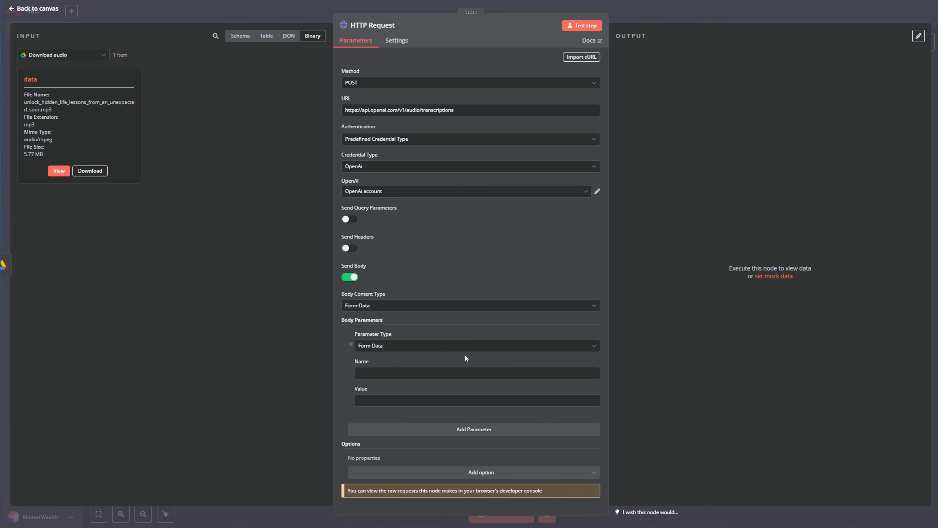
Step: Fill in the first body parameter with the name timestamp_granularities[] and the value word
{"action": "left_click", "coordinate": [430, 376]}
{"action": "type", "text": "timestamp_granularities[]"}
{"action": "left_click", "coordinate": [481, 402]}
{"action": "type", "text": "word"}
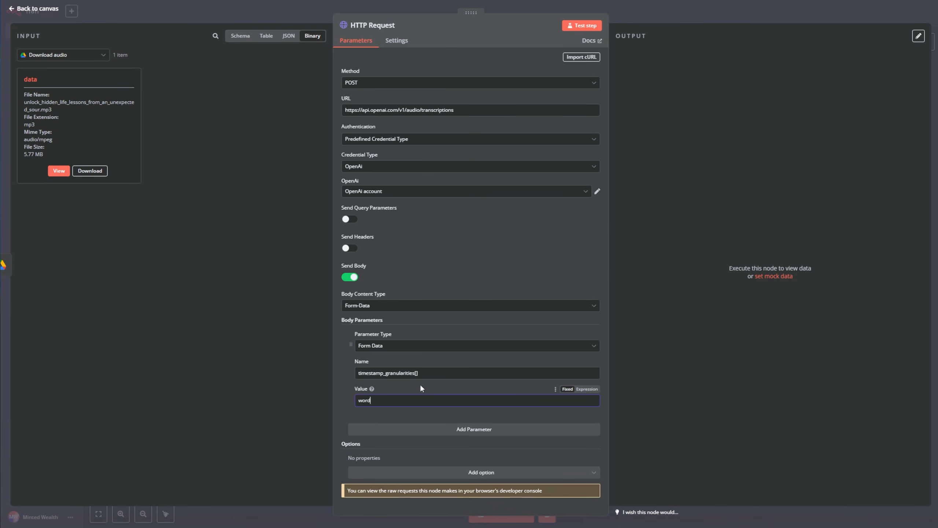
Step: Add a second form data parameter named model with the value whisper-1
{"action": "left_click", "coordinate": [443, 430]}
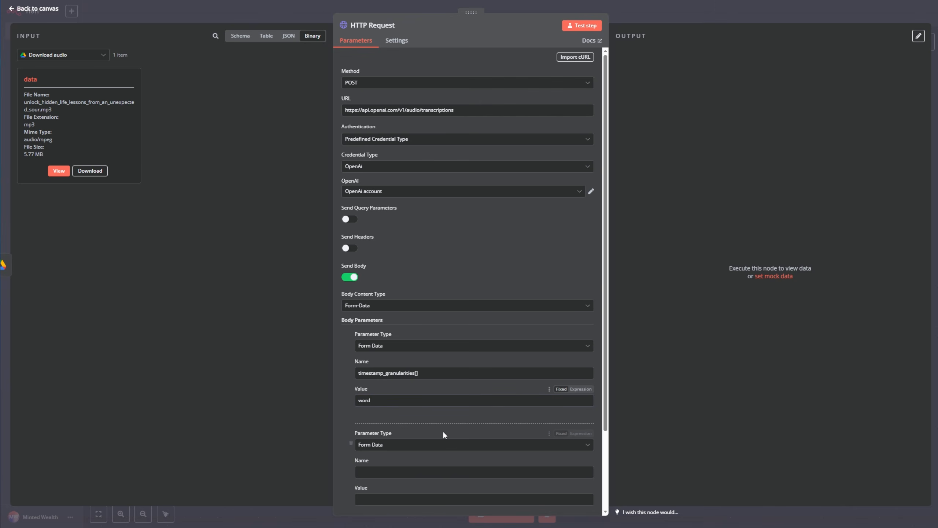
{"action": "scroll", "coordinate": [474, 425], "scroll_direction": "down", "scroll_amount": 3}
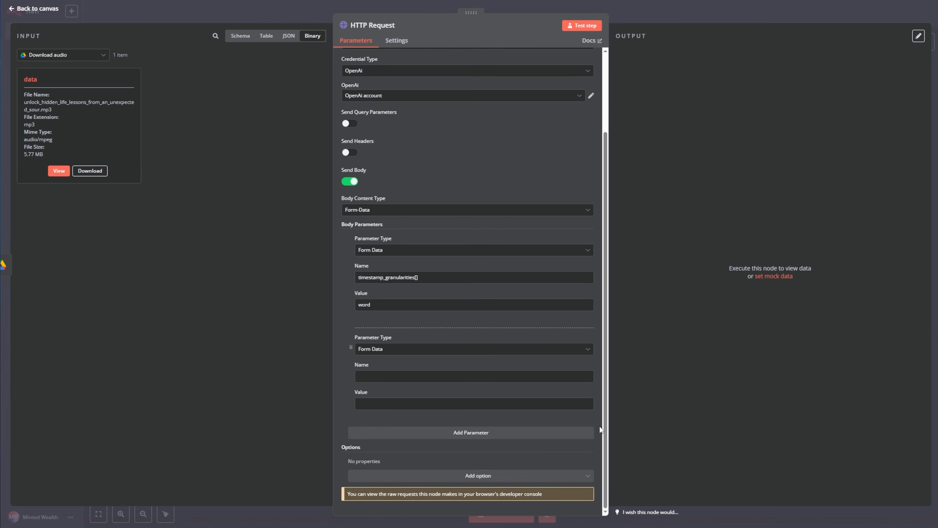
{"action": "left_click", "coordinate": [443, 377]}
{"action": "type", "text": "model"}
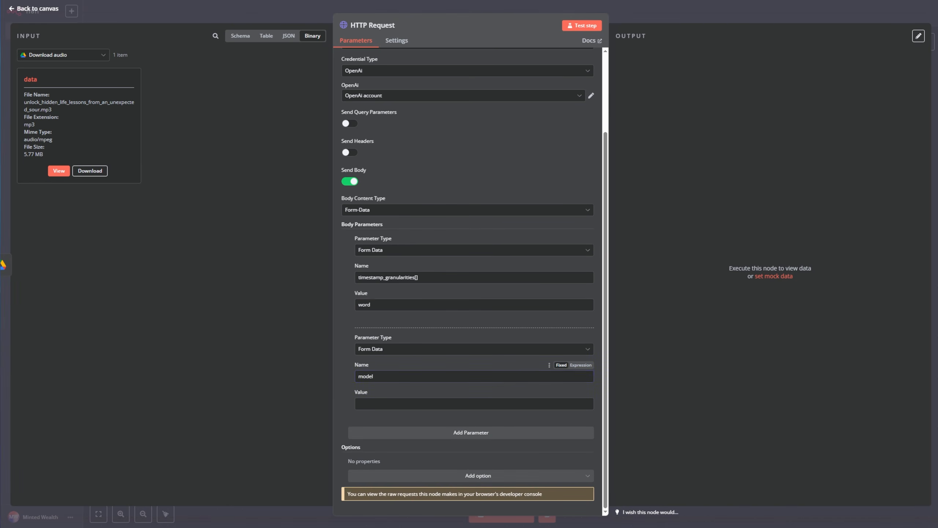
{"action": "left_click", "coordinate": [381, 402]}
{"action": "type", "text": "whisper-1"}
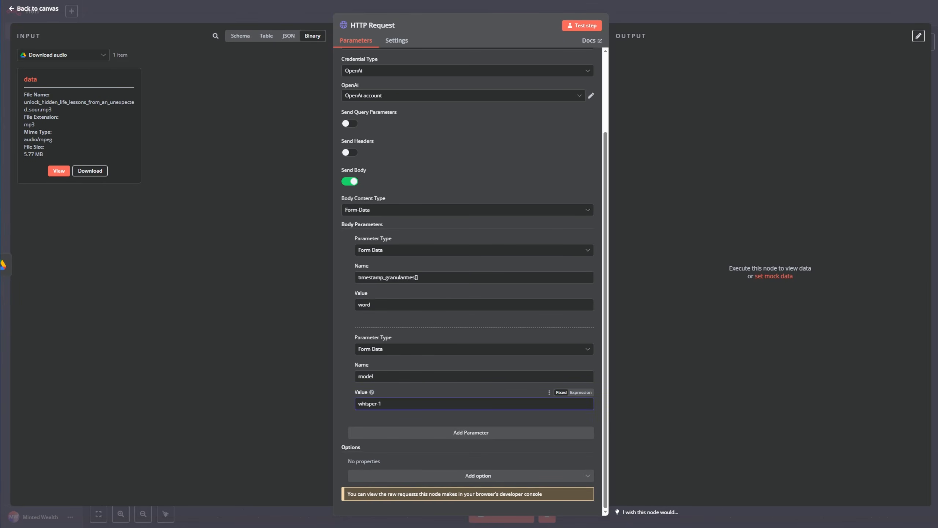
Step: Add a third form data parameter named response_format with the value verbose_json
{"action": "left_click", "coordinate": [451, 433]}
{"action": "scroll", "coordinate": [499, 432], "scroll_direction": "down", "scroll_amount": 2}
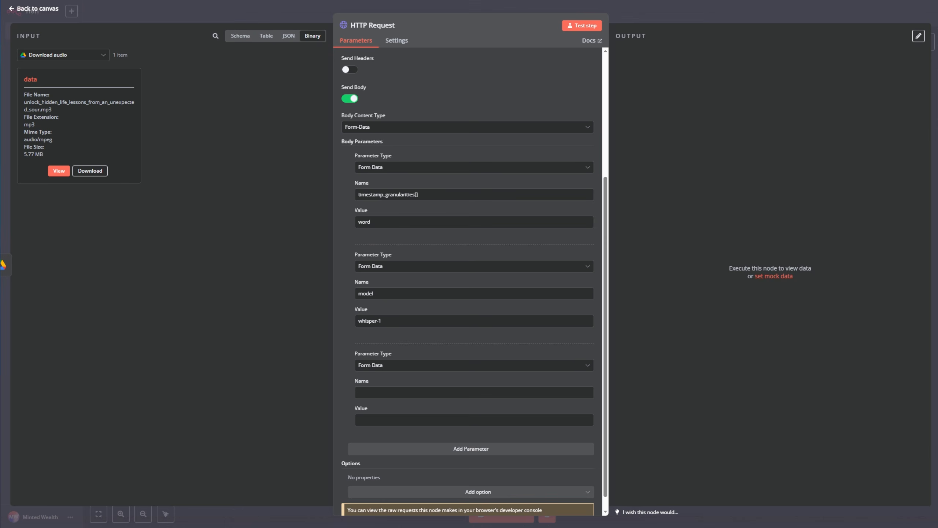
{"action": "left_click", "coordinate": [442, 393]}
{"action": "type", "text": "response_format"}
{"action": "left_click", "coordinate": [361, 419]}
{"action": "type", "text": "verbose_json"}
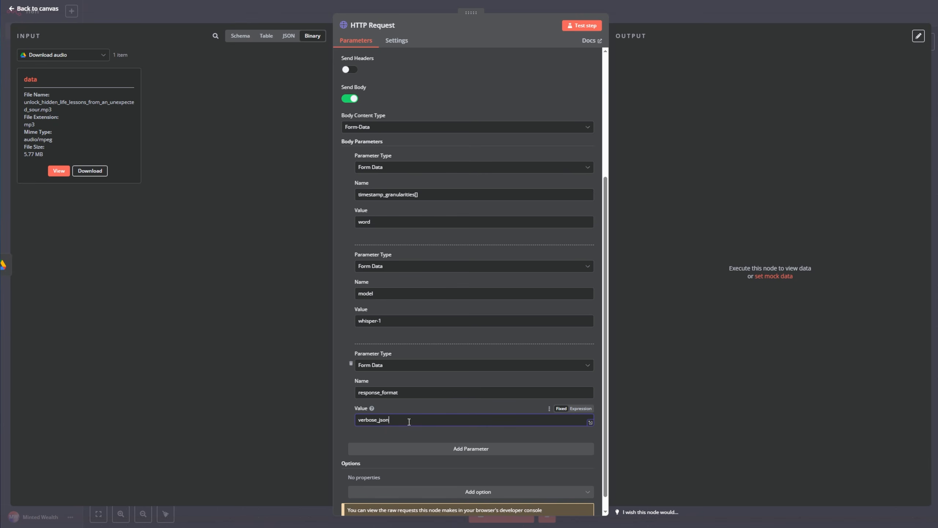
Step: Add a fourth body parameter of type n8n Binary File named file, using the input data field data
{"action": "scroll", "coordinate": [441, 435], "scroll_direction": "down", "scroll_amount": 1}
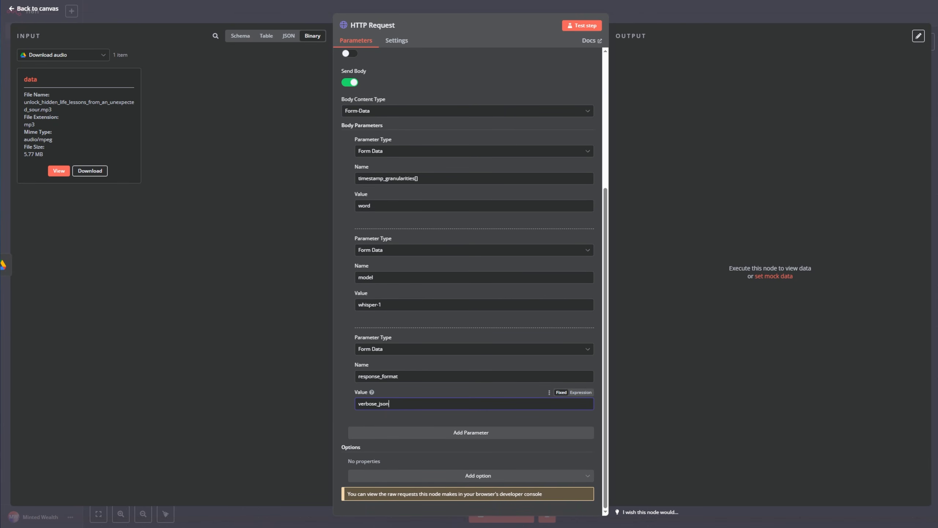
{"action": "left_click", "coordinate": [505, 433]}
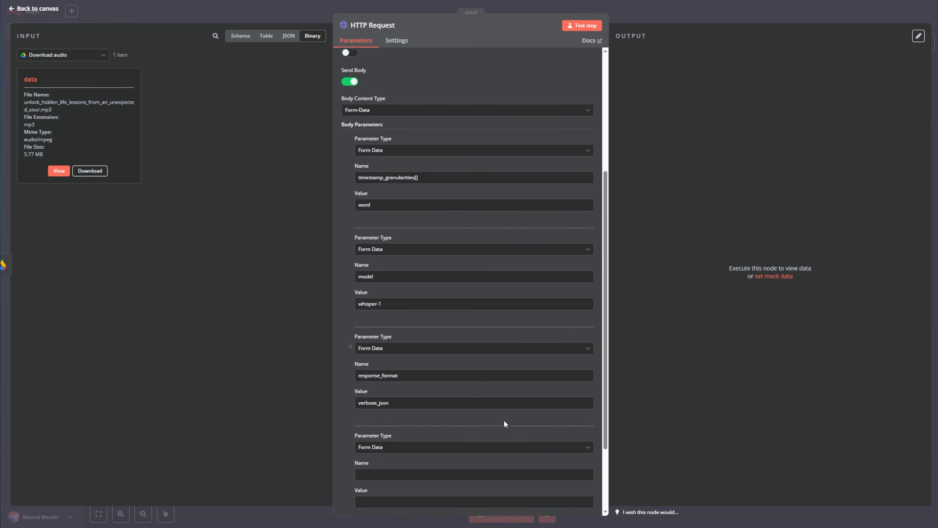
{"action": "scroll", "coordinate": [499, 424], "scroll_direction": "down", "scroll_amount": 2}
{"action": "left_click", "coordinate": [367, 407]}
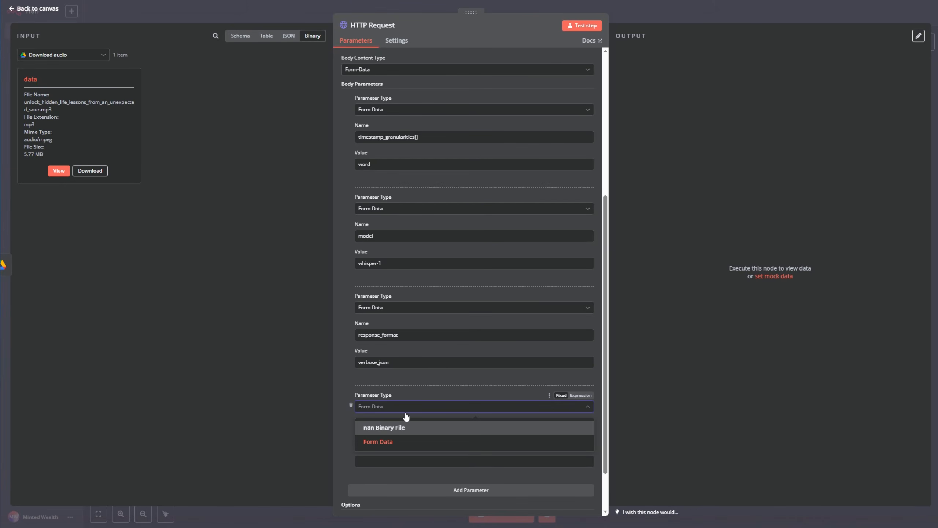
{"action": "left_click", "coordinate": [373, 430]}
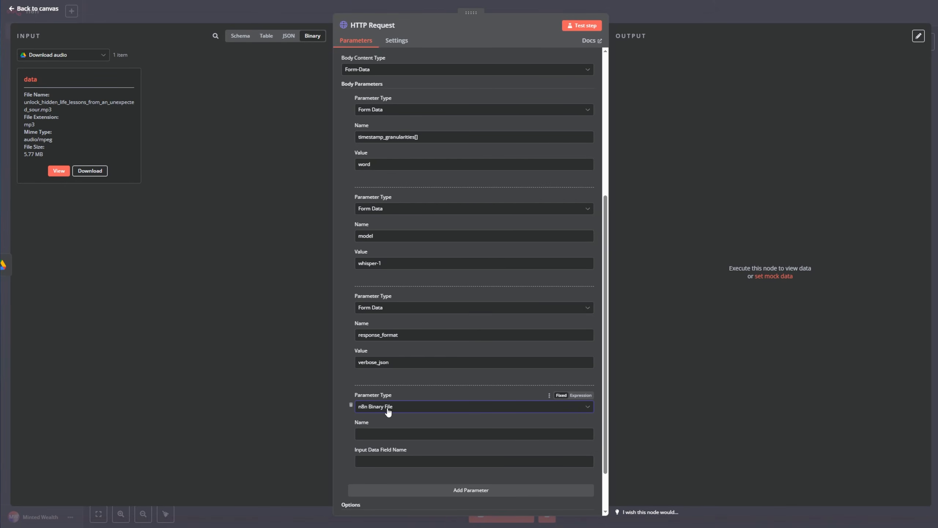
{"action": "left_click", "coordinate": [371, 434]}
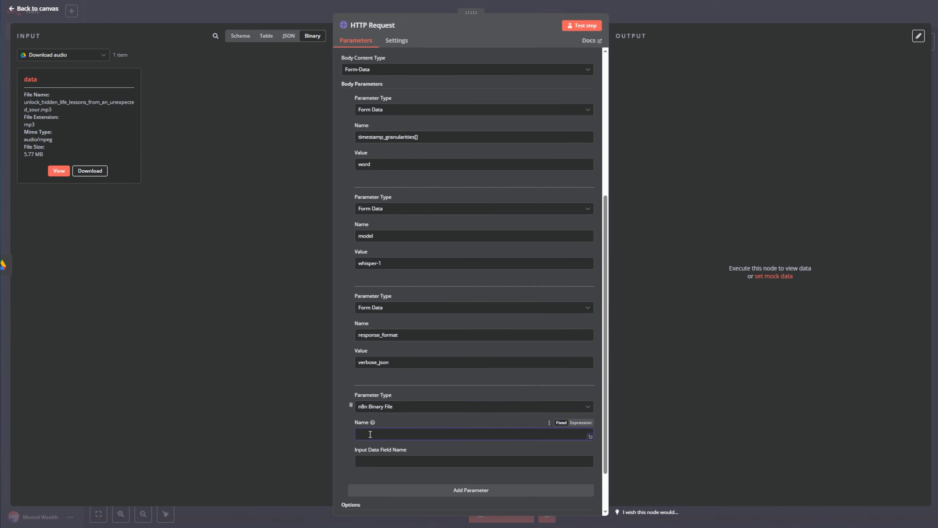
{"action": "type", "text": "file"}
{"action": "left_click", "coordinate": [405, 459]}
{"action": "type", "text": "data"}
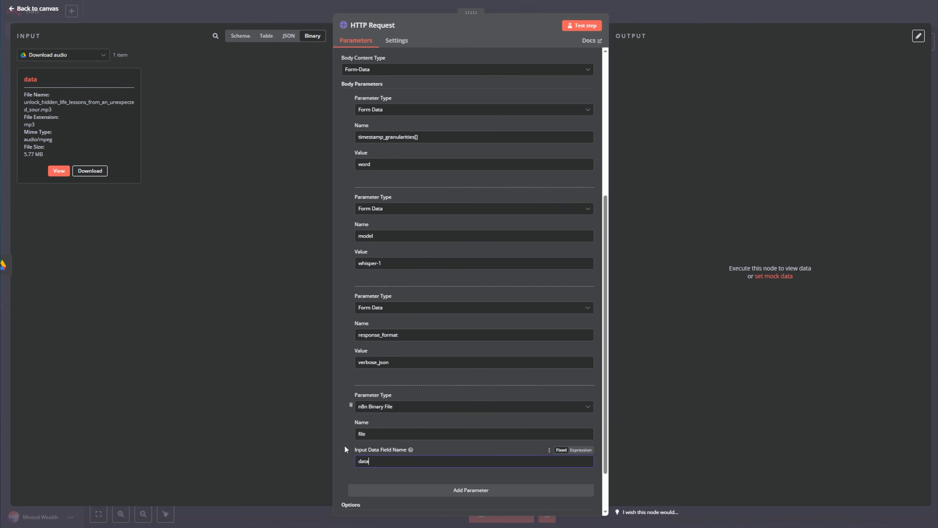
{"action": "double_click", "coordinate": [25, 79]}
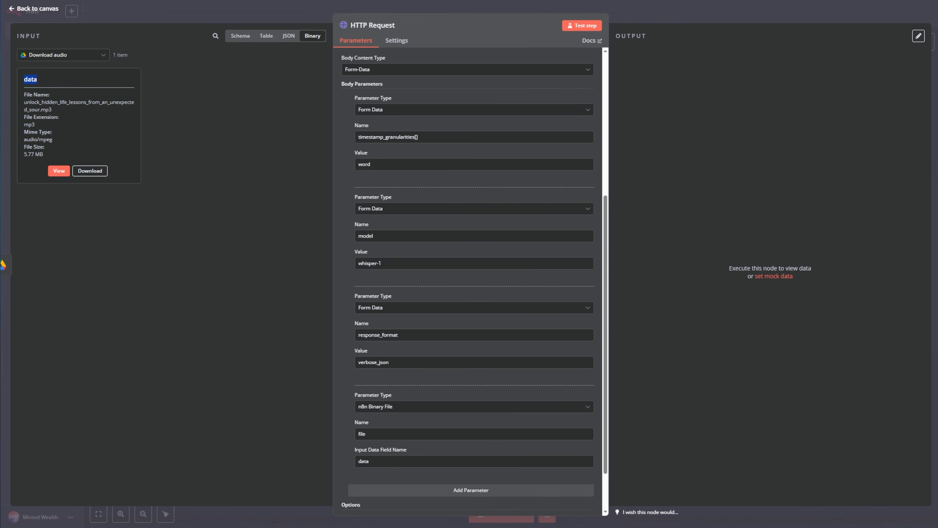
Step: Rename the HTTP Request node to Transcribe Audio
{"action": "scroll", "coordinate": [520, 425], "scroll_direction": "down", "scroll_amount": 2}
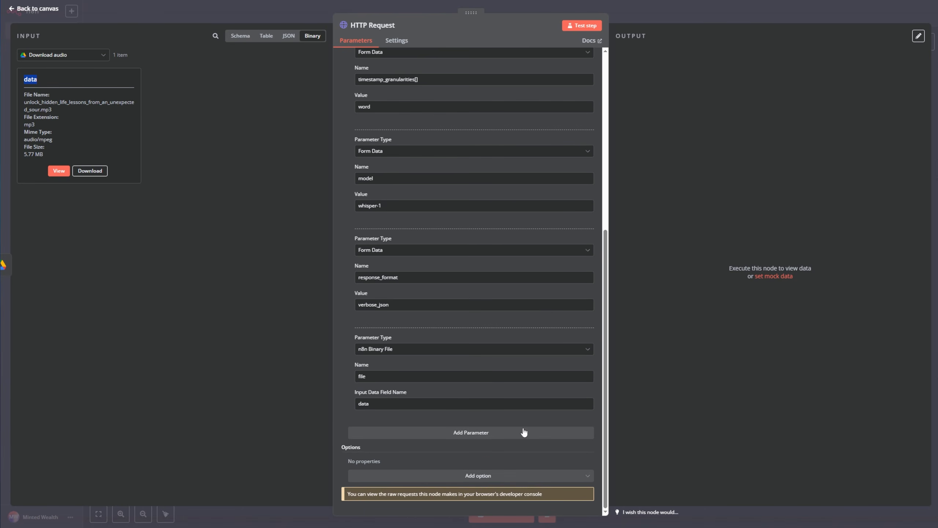
{"action": "scroll", "coordinate": [518, 409], "scroll_direction": "up", "scroll_amount": 8}
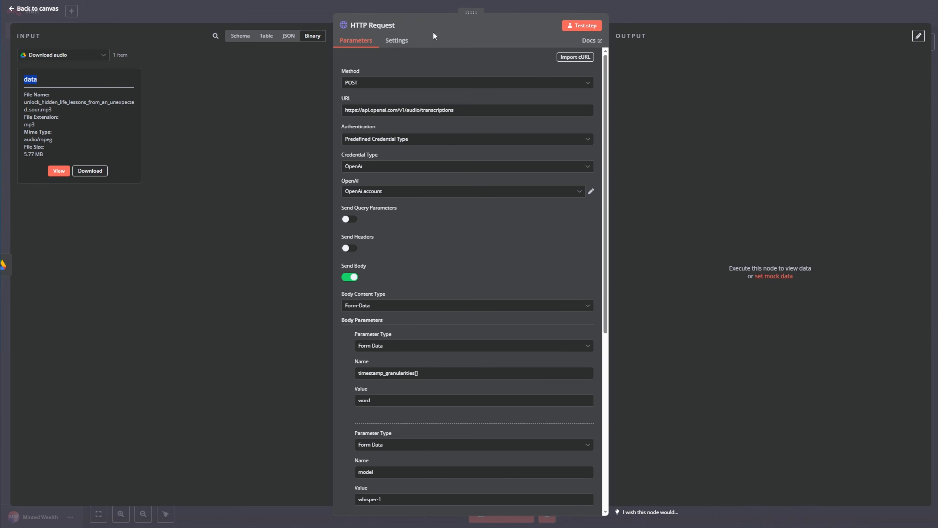
{"action": "left_click", "coordinate": [390, 25]}
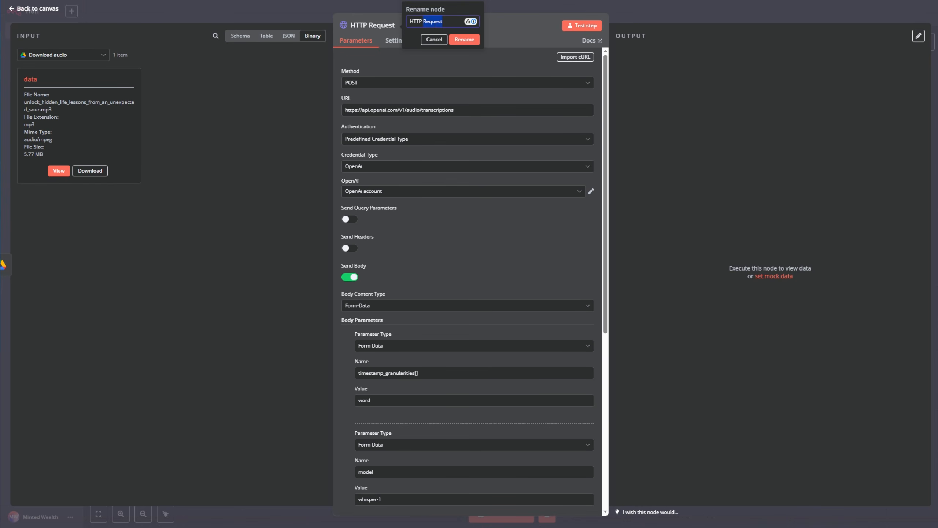
{"action": "type", "text": "Transcribe Audio"}
{"action": "left_click", "coordinate": [466, 39]}
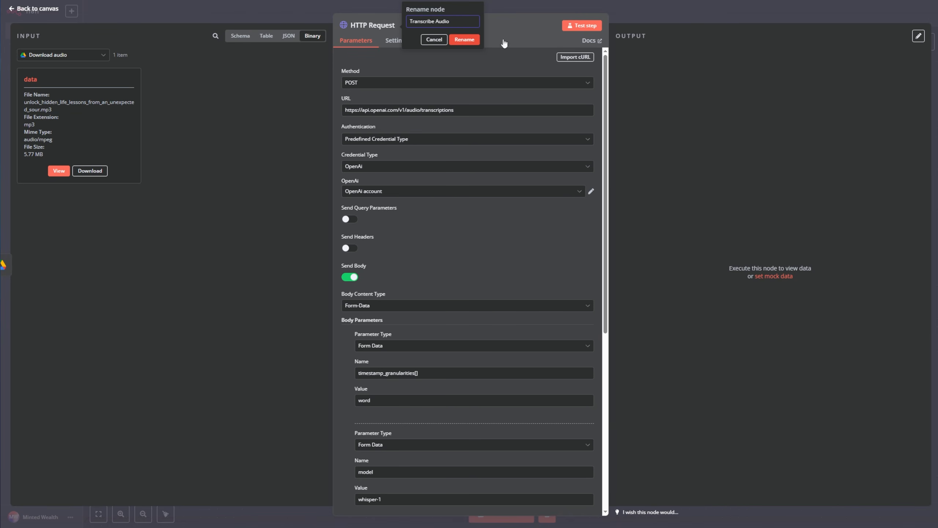
Step: Test the Transcribe Audio node, review the first words' timestamps in its output, and return to the canvas
{"action": "left_click", "coordinate": [591, 33]}
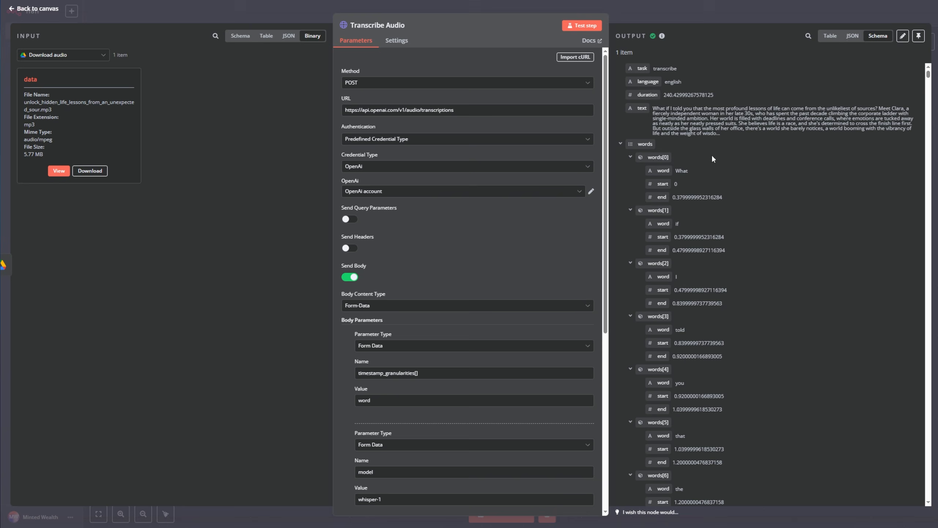
{"action": "double_click", "coordinate": [682, 169]}
{"action": "left_click_drag", "start_coordinate": [671, 197], "coordinate": [681, 198]}
{"action": "left_click", "coordinate": [676, 184]}
{"action": "left_click_drag", "start_coordinate": [673, 197], "coordinate": [681, 197]}
{"action": "double_click", "coordinate": [678, 223]}
{"action": "double_click", "coordinate": [680, 329]}
{"action": "double_click", "coordinate": [680, 382]}
{"action": "left_click", "coordinate": [36, 9]}
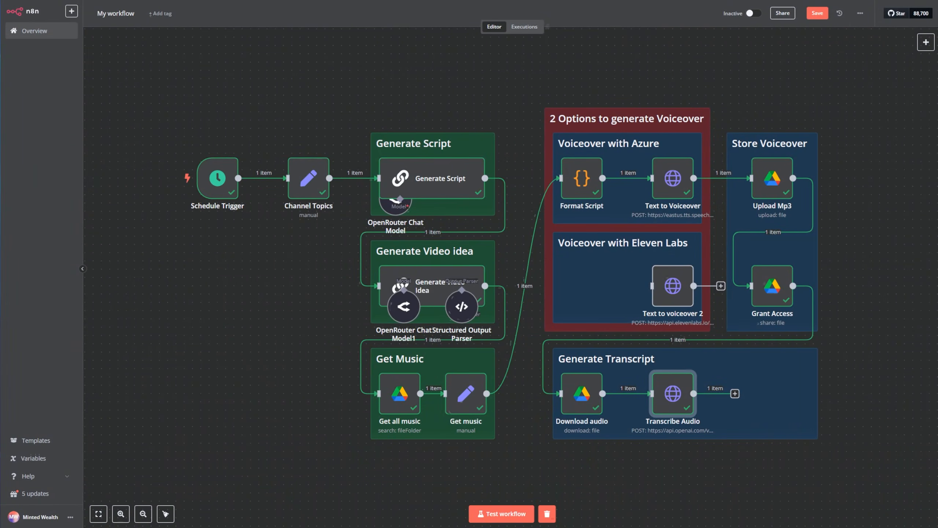
Step: Move the Transcribe Audio node closer to Download audio and add a Code node after it
{"action": "left_click_drag", "start_coordinate": [667, 397], "coordinate": [643, 396]}
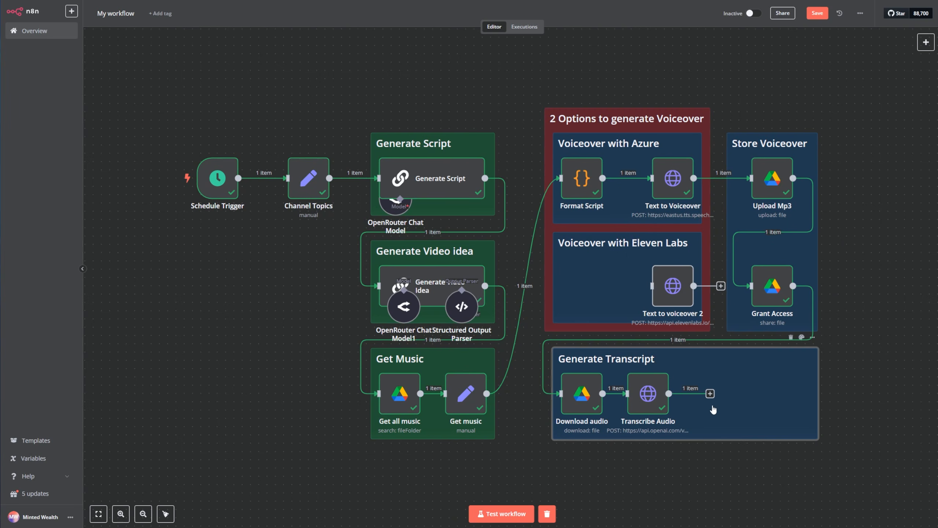
{"action": "left_click", "coordinate": [710, 393]}
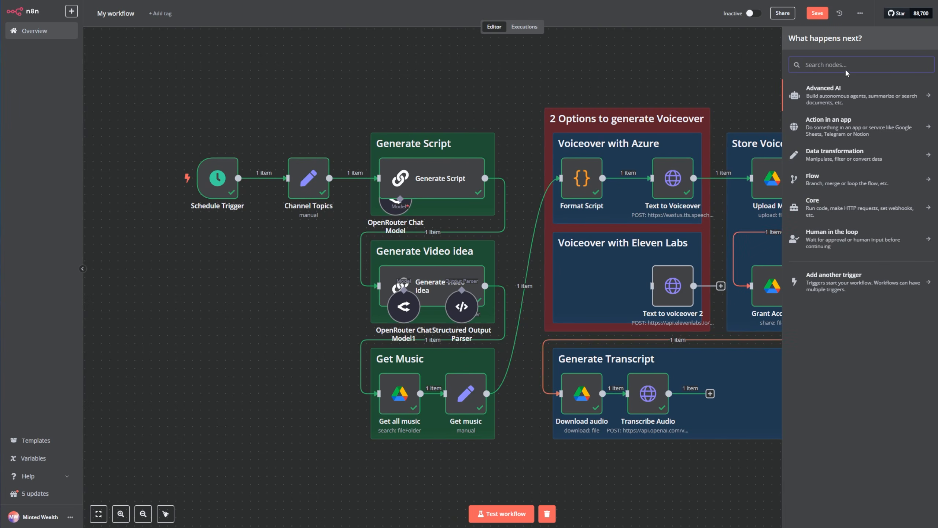
{"action": "type", "text": "code"}
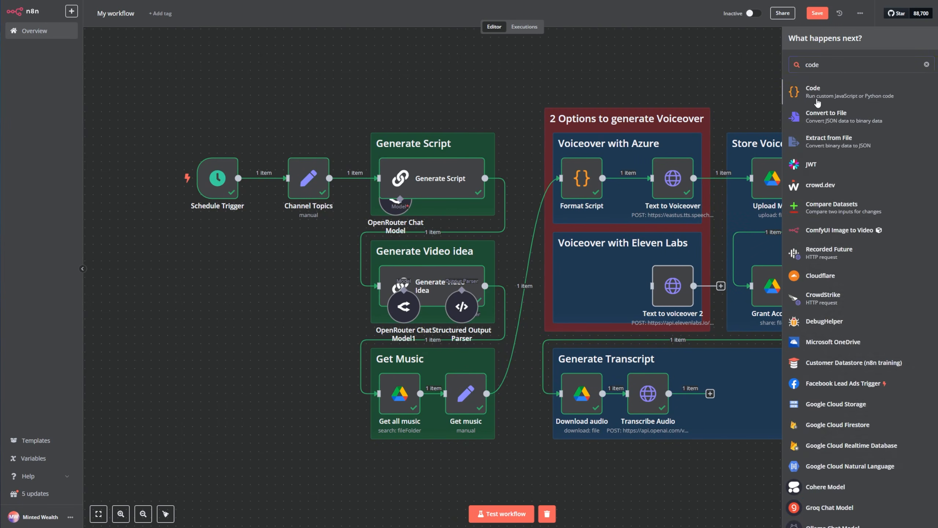
{"action": "key", "text": "Return"}
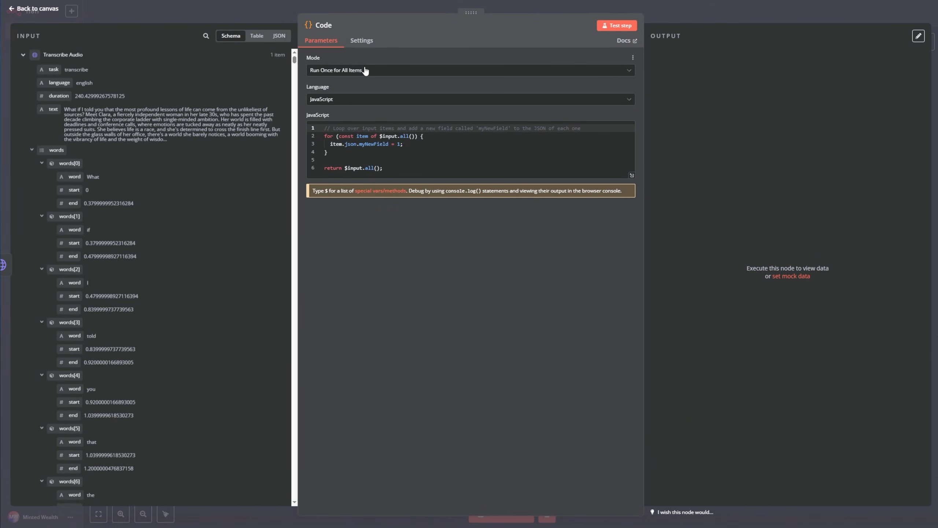
Step: Rename the Code node to 5 Seconds Chunks
{"action": "left_click", "coordinate": [328, 28]}
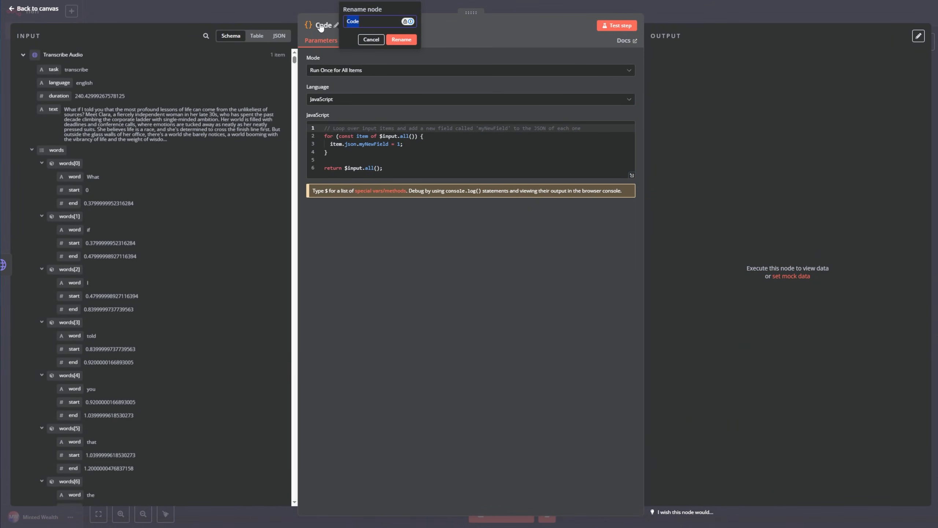
{"action": "type", "text": "5 seconds Chhunks"}
{"action": "key", "text": "BackSpace"}
{"action": "left_click", "coordinate": [354, 22]}
{"action": "key", "text": "BackSpace"}
{"action": "type", "text": "S"}
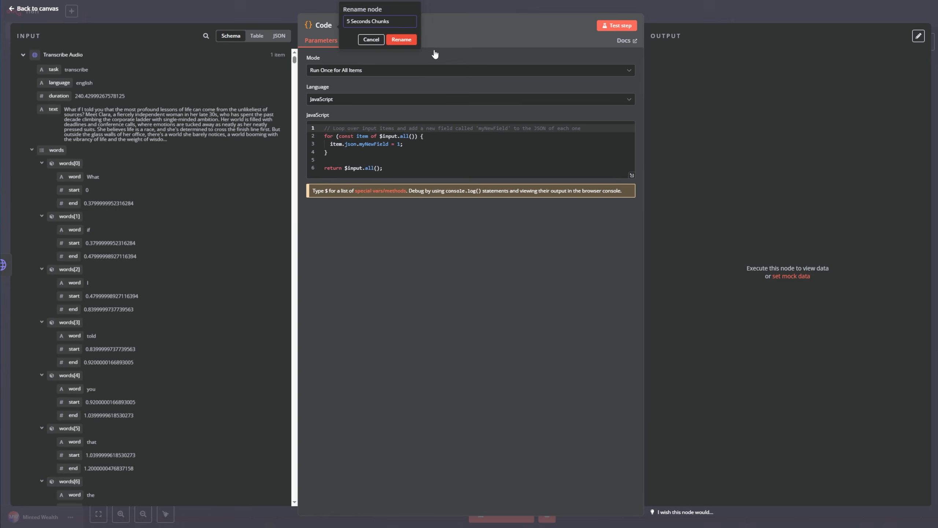
{"action": "key", "text": "Return"}
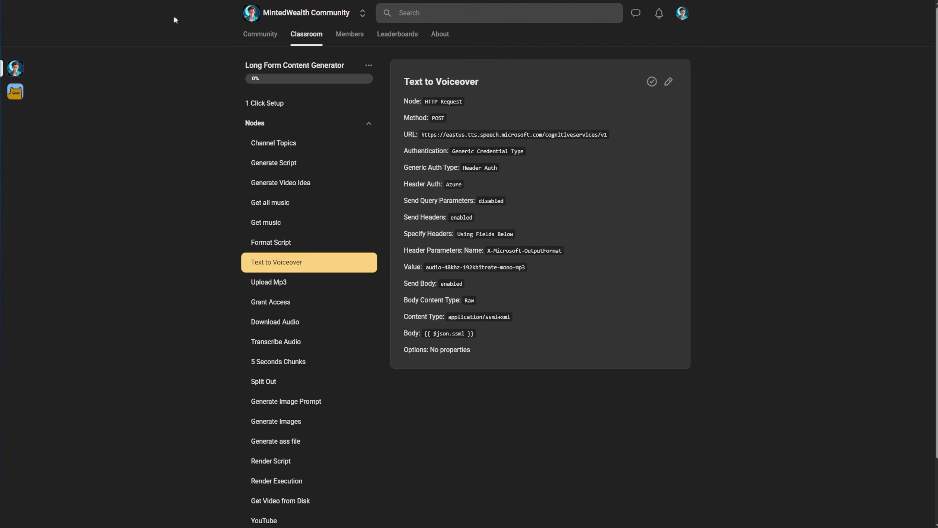
Step: Copy the JavaScript from the 5 Seconds Chunks lesson in the Skool classroom and replace the n8n node's default code with it
{"action": "scroll", "coordinate": [283, 294], "scroll_direction": "down", "scroll_amount": 1}
{"action": "left_click", "coordinate": [245, 320]}
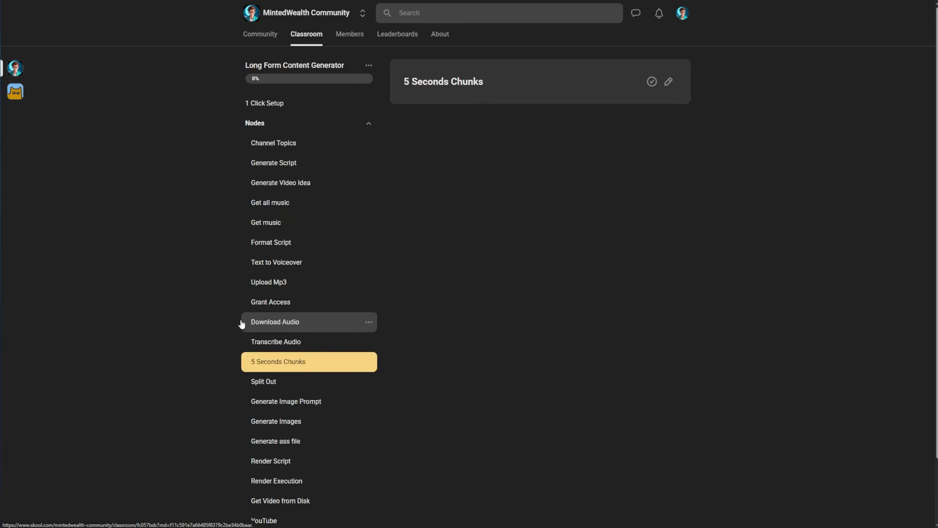
{"action": "triple_click", "coordinate": [445, 176]}
{"action": "left_click", "coordinate": [446, 176]}
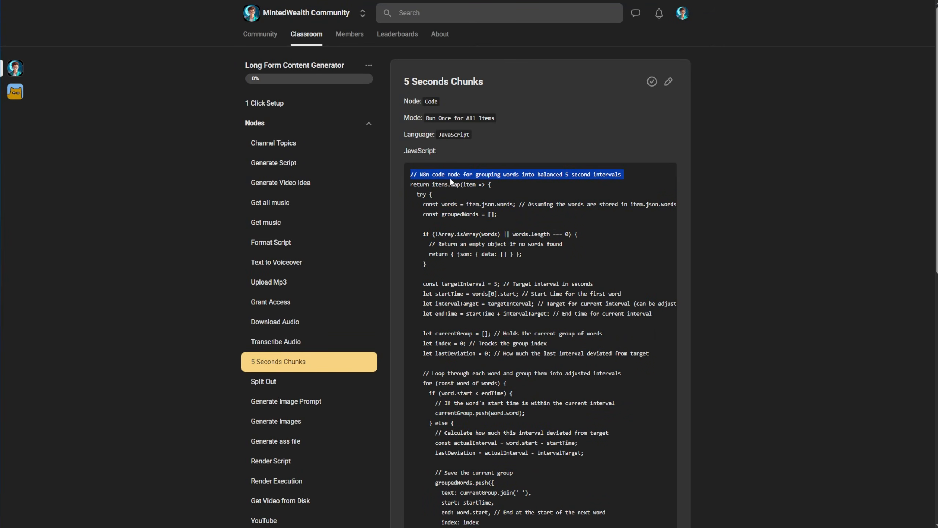
{"action": "triple_click", "coordinate": [450, 178]}
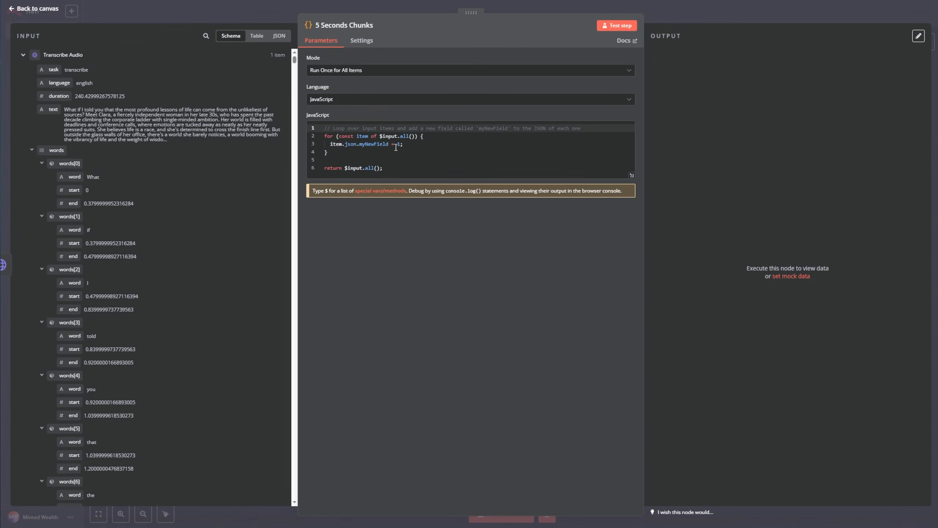
{"action": "key", "text": "ctrl+a"}
{"action": "key", "text": "ctrl+v"}
{"action": "scroll", "coordinate": [528, 172], "scroll_direction": "up", "scroll_amount": 10}
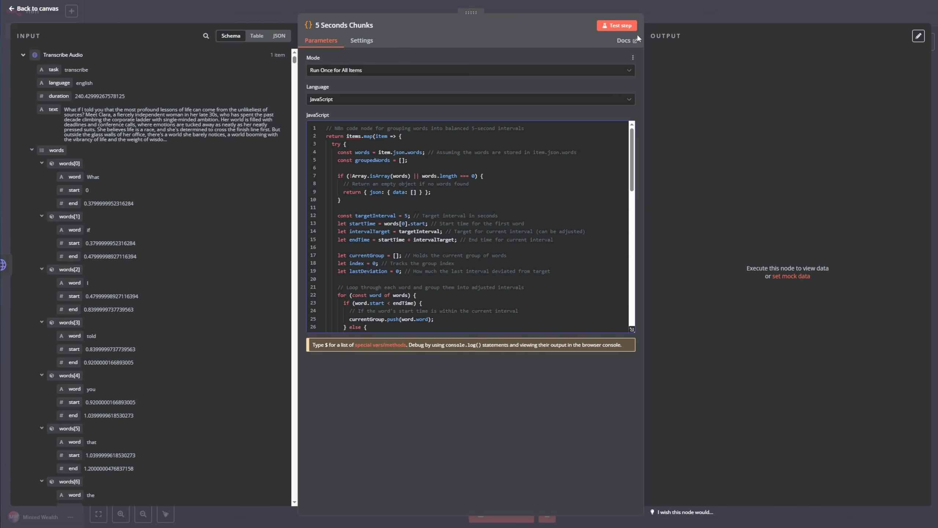
Step: Test the 5 Seconds Chunks node, review the text and times of the first chunks, and return to the canvas
{"action": "left_click", "coordinate": [625, 27]}
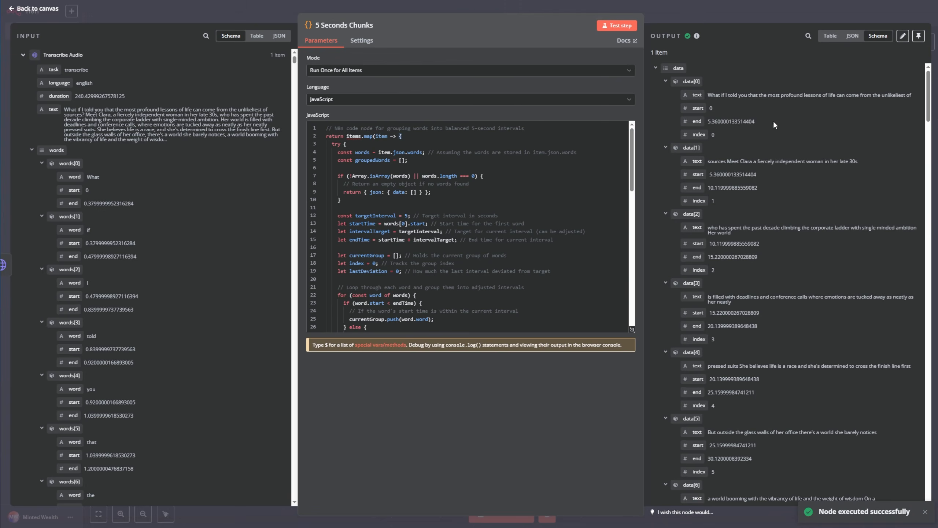
{"action": "left_click_drag", "start_coordinate": [711, 95], "coordinate": [878, 98]}
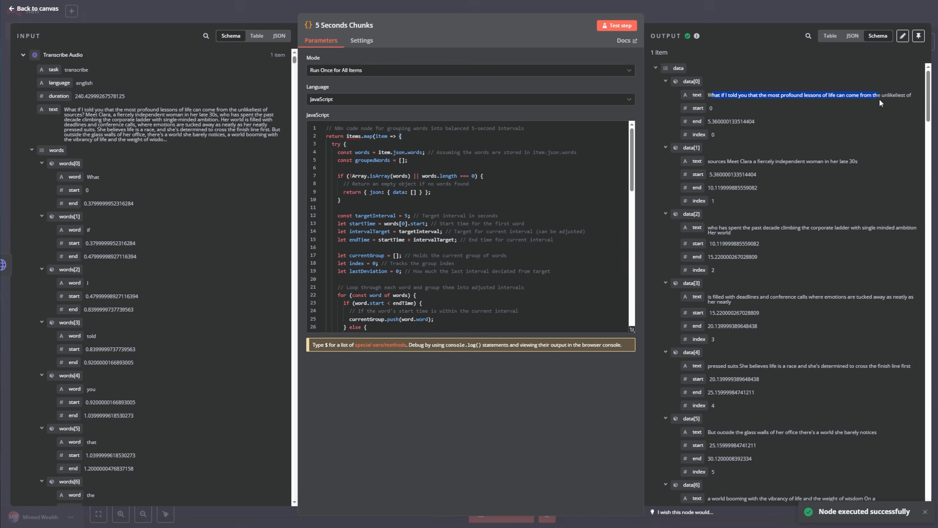
{"action": "double_click", "coordinate": [730, 122]}
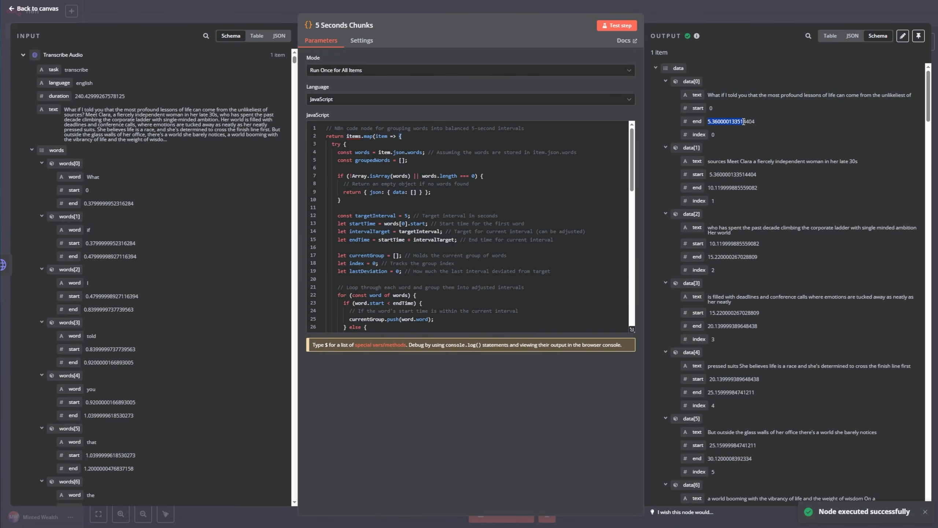
{"action": "left_click_drag", "start_coordinate": [706, 161], "coordinate": [862, 165]}
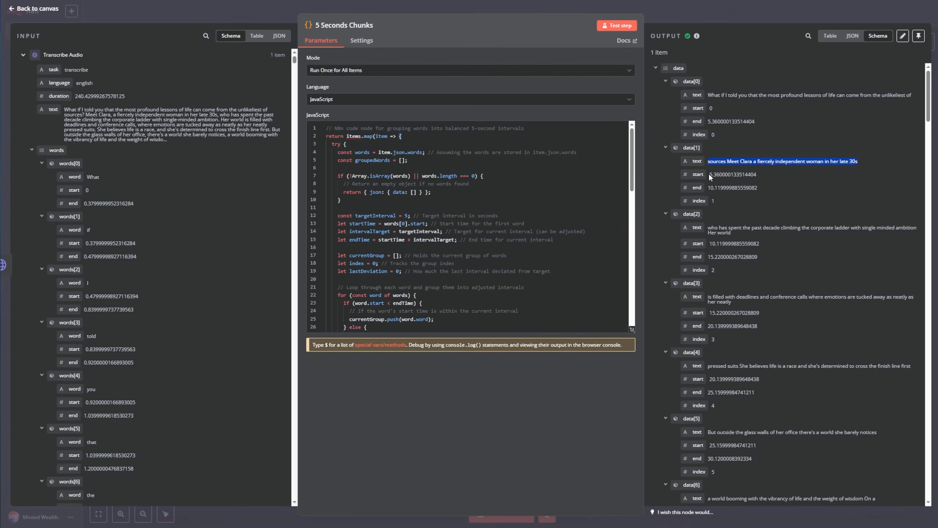
{"action": "left_click_drag", "start_coordinate": [709, 173], "coordinate": [782, 170]}
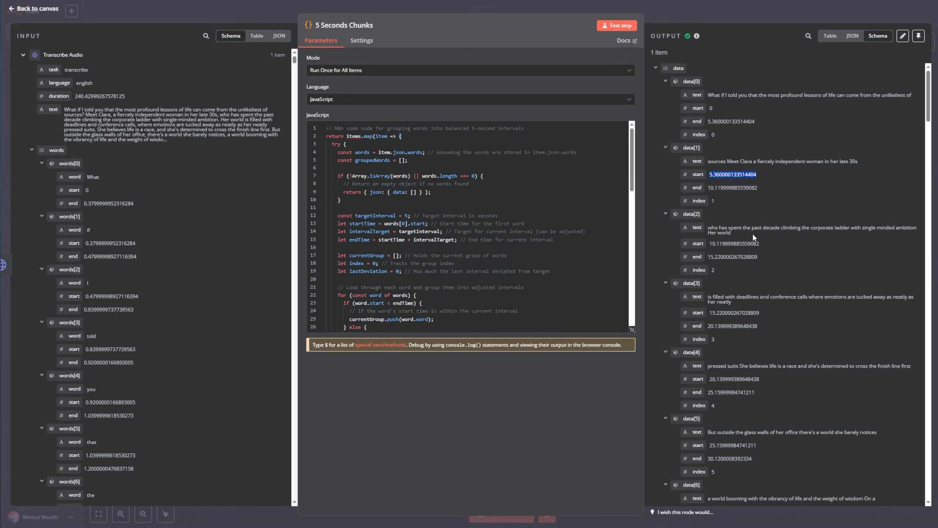
{"action": "left_click", "coordinate": [36, 8]}
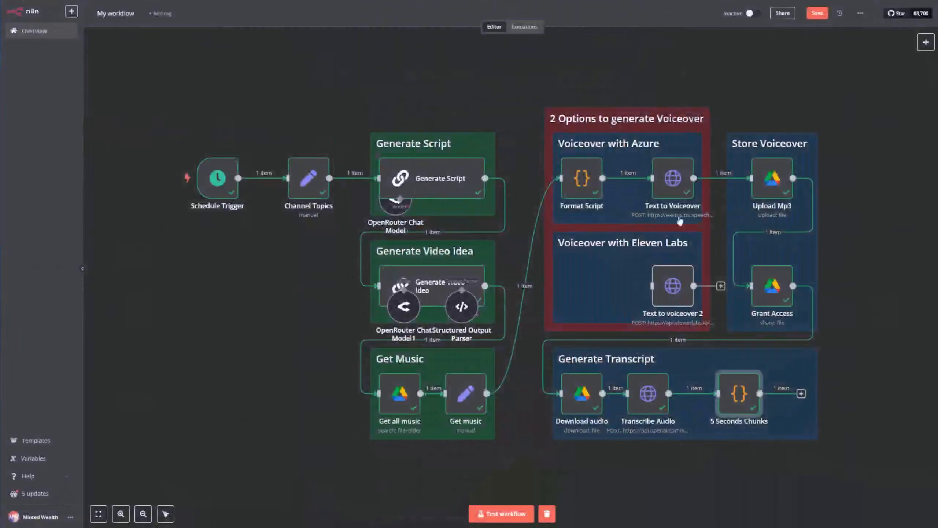
Step: Move the 5 Seconds Chunks node closer to Transcribe Audio and add a Split Out node after it
{"action": "left_click_drag", "start_coordinate": [737, 398], "coordinate": [722, 398]}
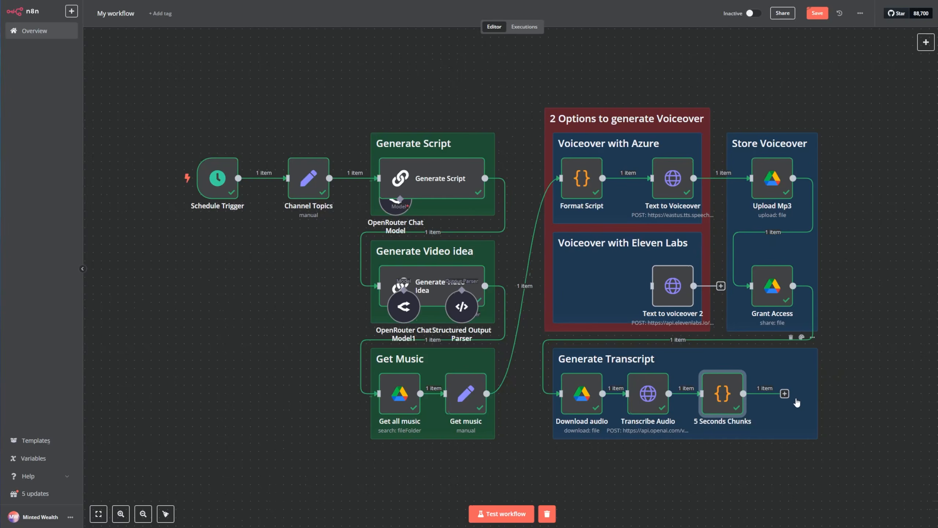
{"action": "left_click", "coordinate": [785, 393]}
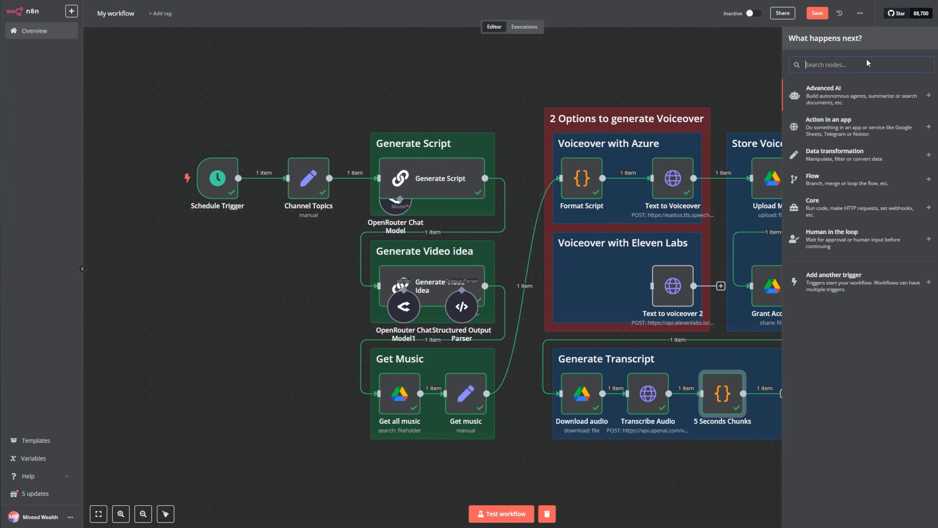
{"action": "type", "text": "s"}
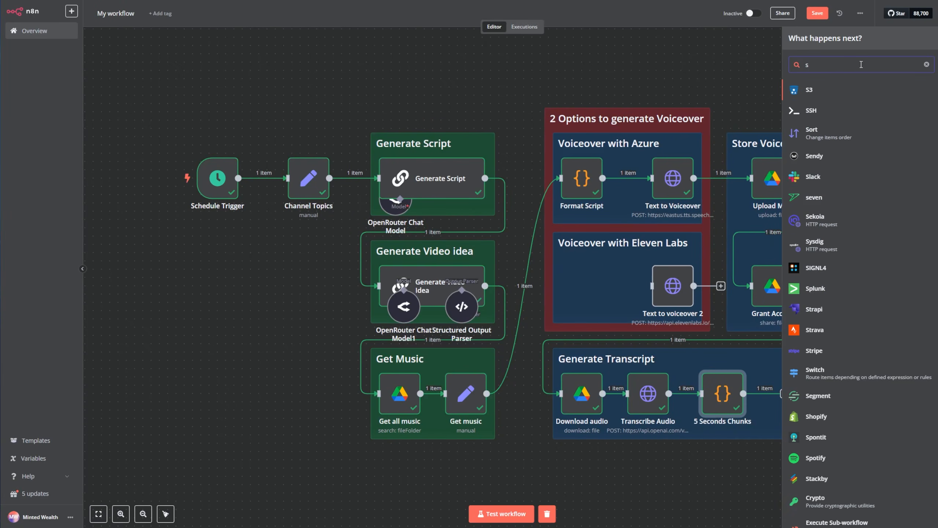
{"action": "type", "text": "plit"}
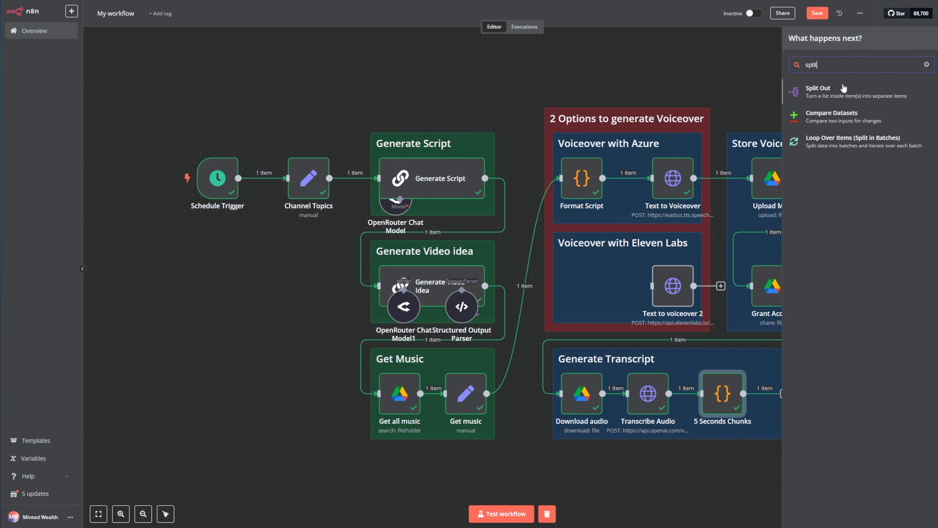
{"action": "left_click", "coordinate": [845, 91]}
Step: Set the Split Out node's field to split out to data and test the node
{"action": "left_click", "coordinate": [425, 69]}
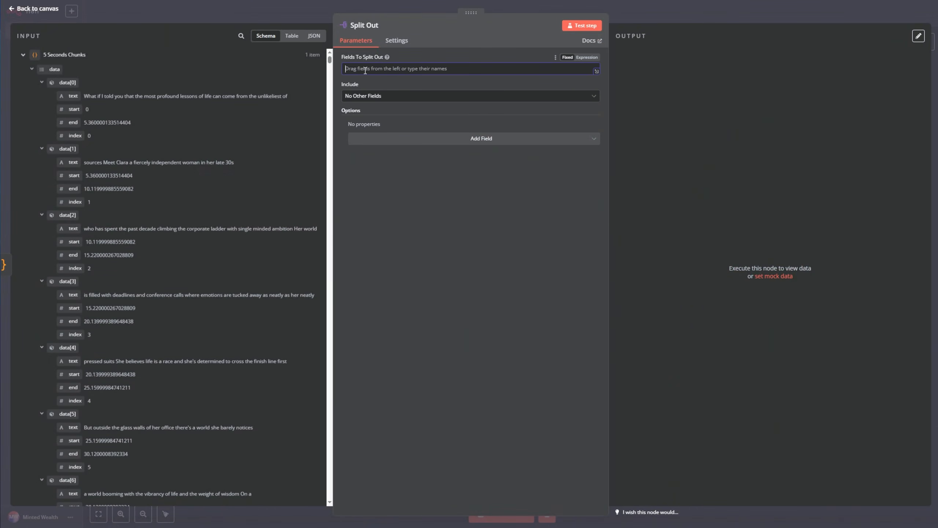
{"action": "type", "text": "data"}
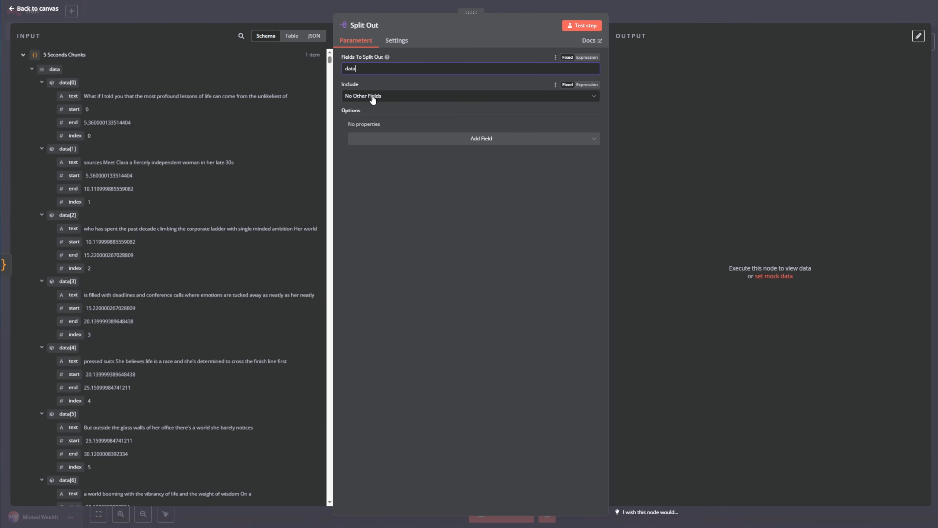
{"action": "left_click", "coordinate": [581, 26]}
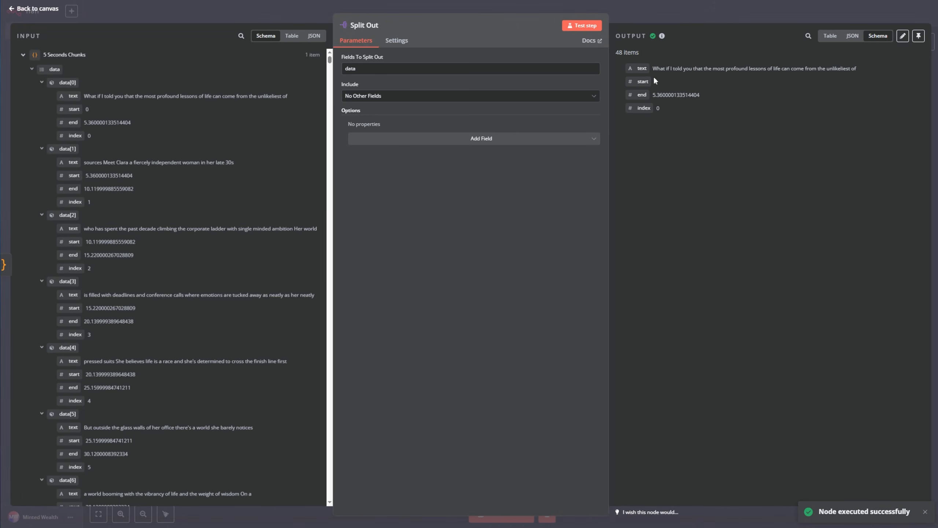
Step: Review the Split Out node's output items in JSON view, then return to the canvas
{"action": "left_click_drag", "start_coordinate": [614, 53], "coordinate": [641, 53]}
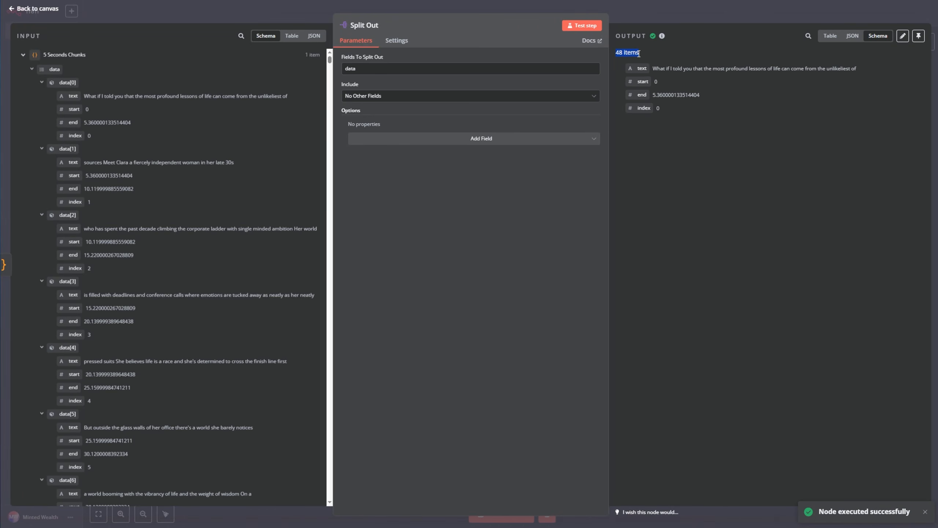
{"action": "left_click", "coordinate": [853, 36]}
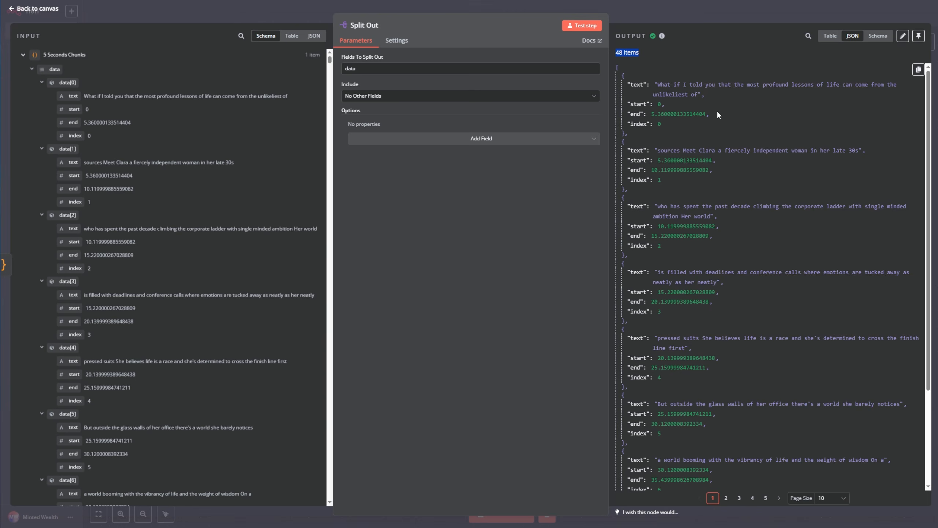
{"action": "scroll", "coordinate": [693, 378], "scroll_direction": "down", "scroll_amount": 10}
{"action": "scroll", "coordinate": [739, 350], "scroll_direction": "up", "scroll_amount": 10}
{"action": "left_click", "coordinate": [26, 11]}
Step: Rearrange the Split Out and 5 Seconds Chunks nodes so they fit evenly inside the Generate Transcript section
{"action": "left_click_drag", "start_coordinate": [861, 333], "coordinate": [721, 341]}
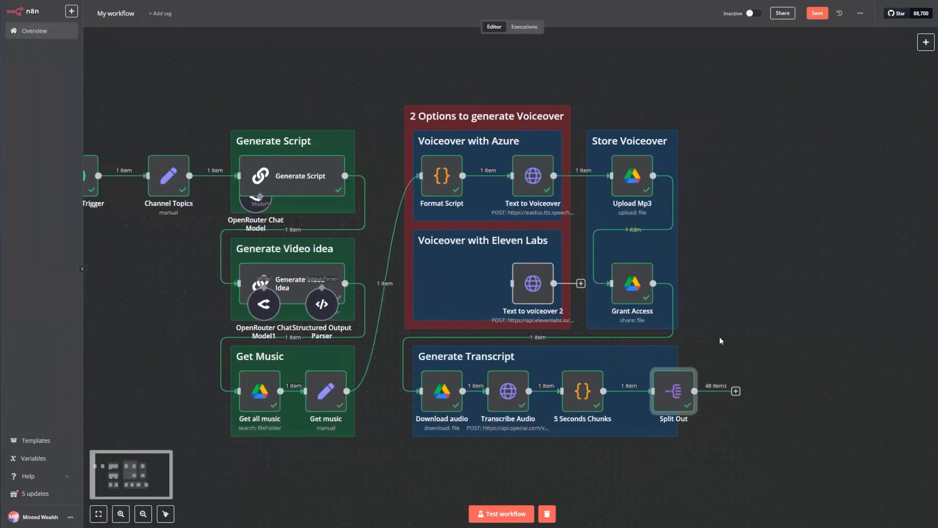
{"action": "left_click_drag", "start_coordinate": [672, 390], "coordinate": [647, 391]}
{"action": "left_click_drag", "start_coordinate": [583, 390], "coordinate": [575, 391]}
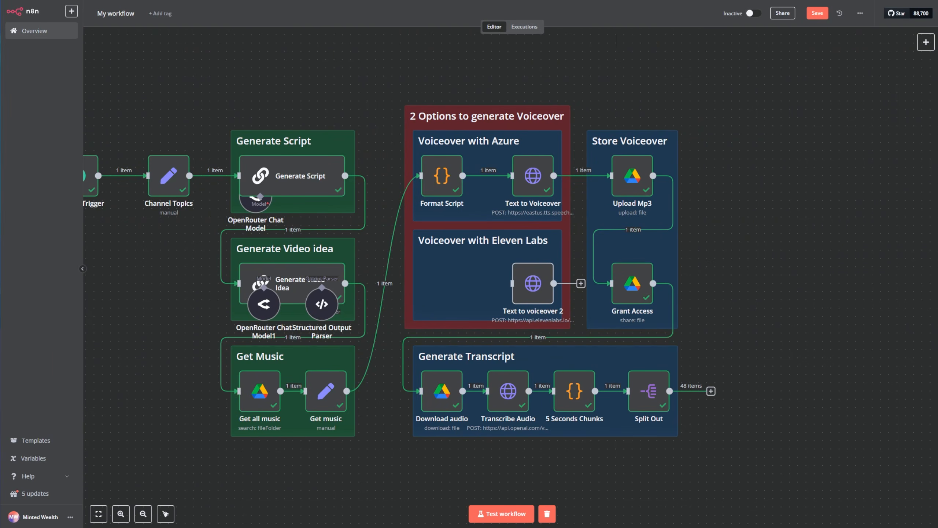
{"action": "scroll", "coordinate": [777, 315], "scroll_direction": "right", "scroll_amount": 2}
{"action": "scroll", "coordinate": [777, 315], "scroll_direction": "down", "scroll_amount": 1}
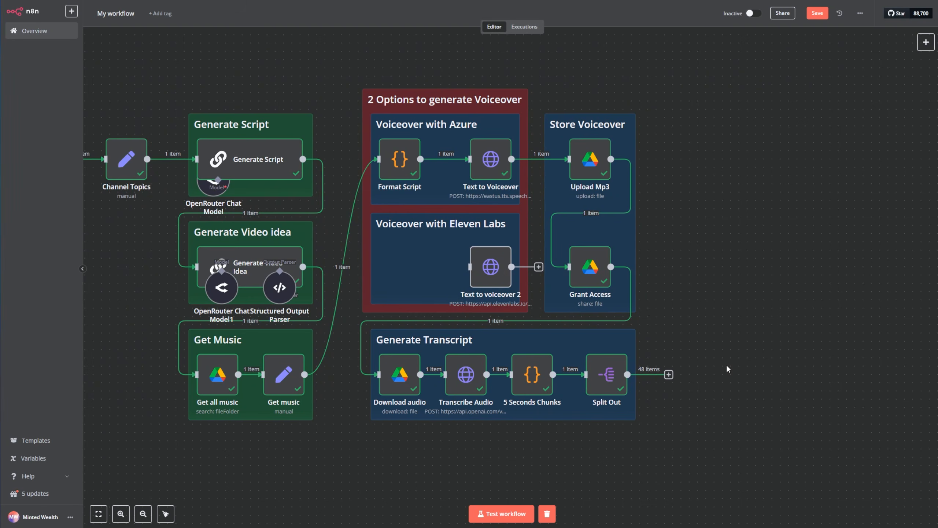
Step: Add a Basic LLM Chain node after Split Out and rename it Generate Image Prompt
{"action": "left_click", "coordinate": [669, 375]}
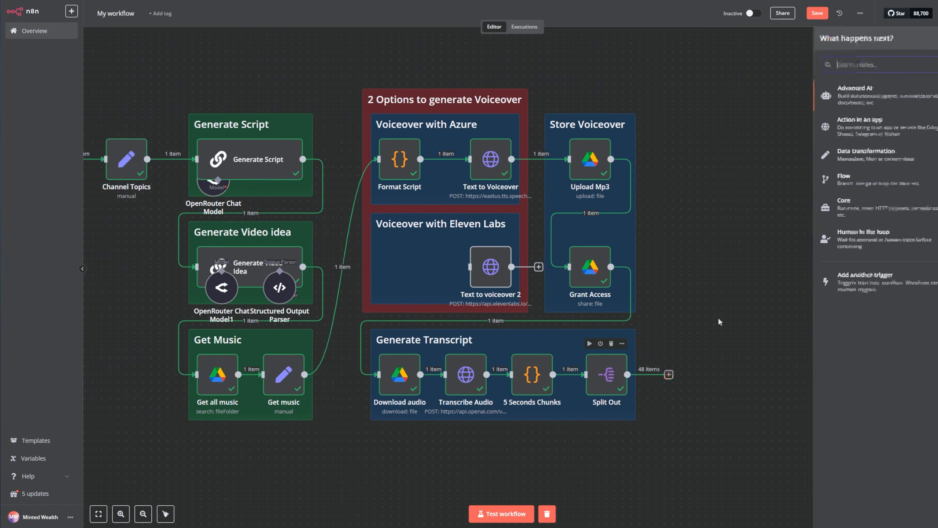
{"action": "type", "text": "basil"}
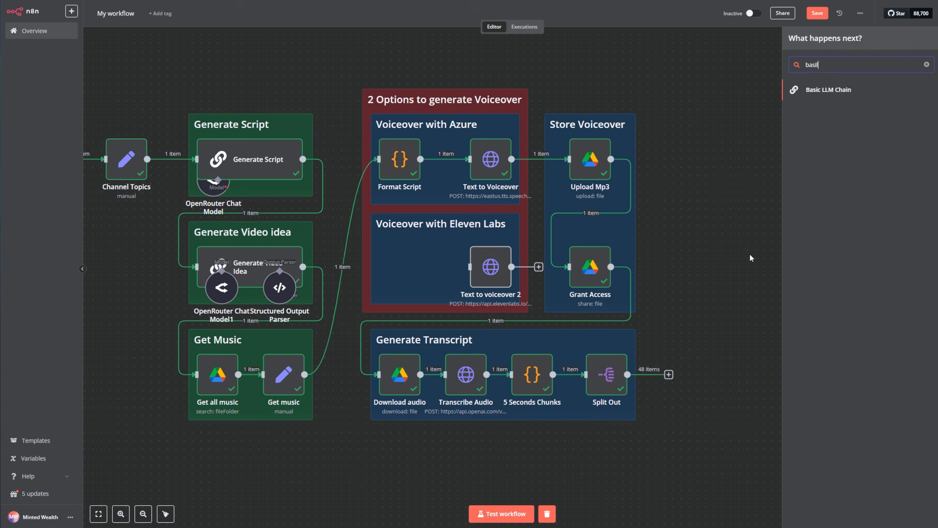
{"action": "left_click", "coordinate": [846, 90]}
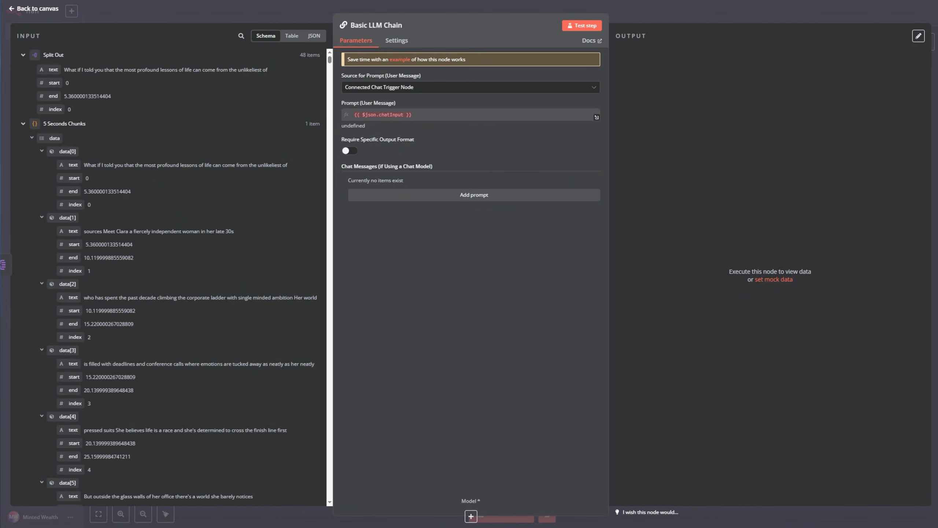
{"action": "left_click", "coordinate": [378, 26]}
{"action": "left_click_drag", "start_coordinate": [455, 21], "coordinate": [397, 19]}
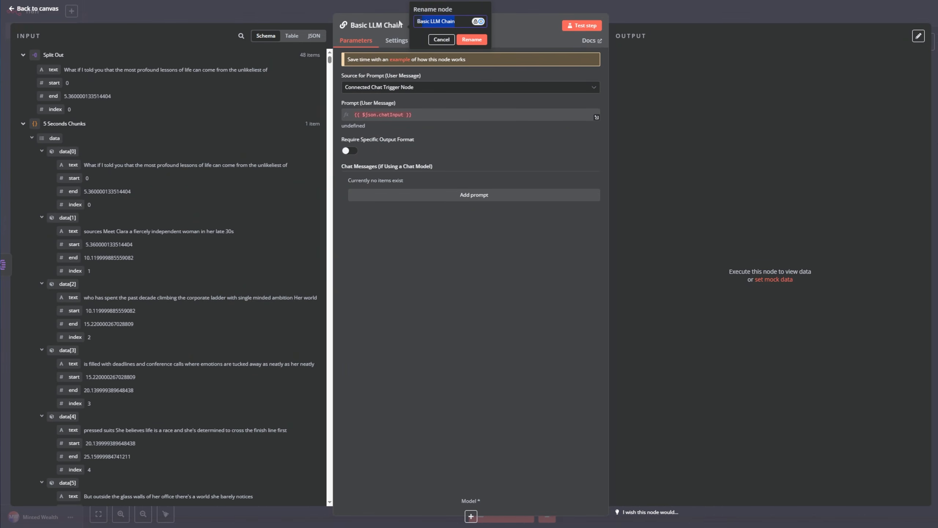
{"action": "type", "text": "Generate Image Prompt"}
{"action": "left_click", "coordinate": [473, 39]}
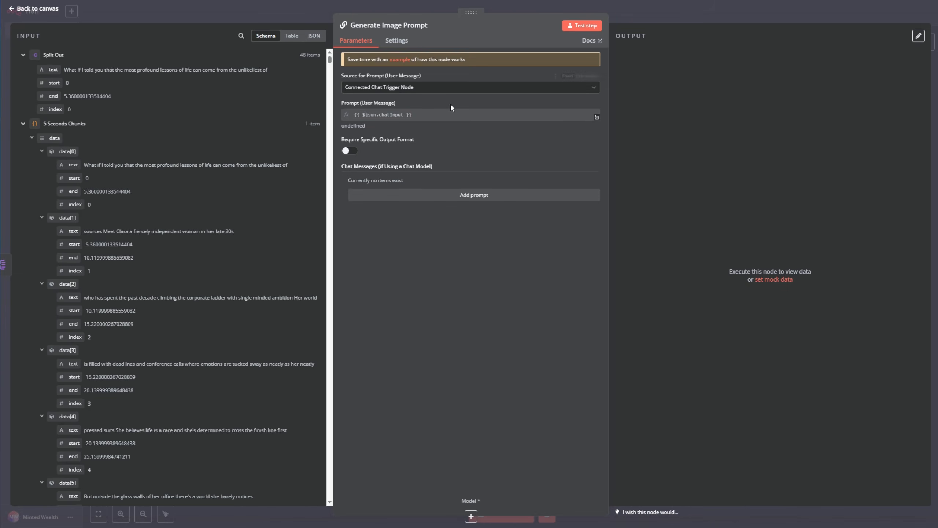
{"action": "left_click", "coordinate": [439, 90]}
{"action": "left_click", "coordinate": [413, 132]}
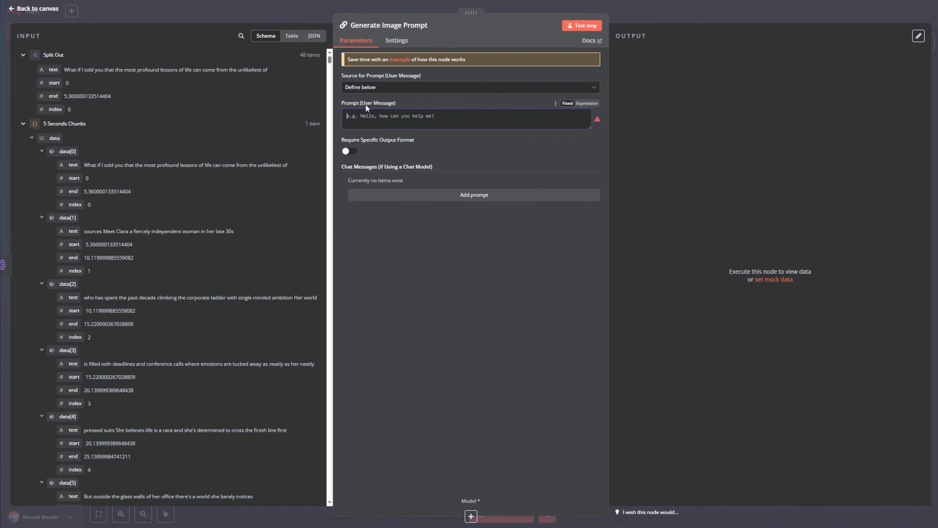
{"action": "left_click", "coordinate": [475, 122]}
{"action": "left_click_drag", "start_coordinate": [48, 68], "coordinate": [417, 92]}
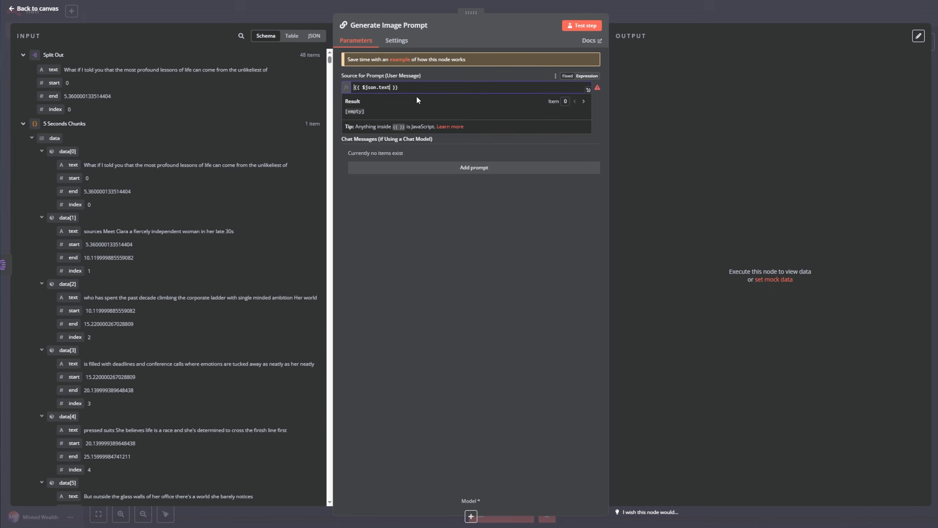
{"action": "left_click", "coordinate": [453, 77]}
{"action": "left_click", "coordinate": [450, 91]}
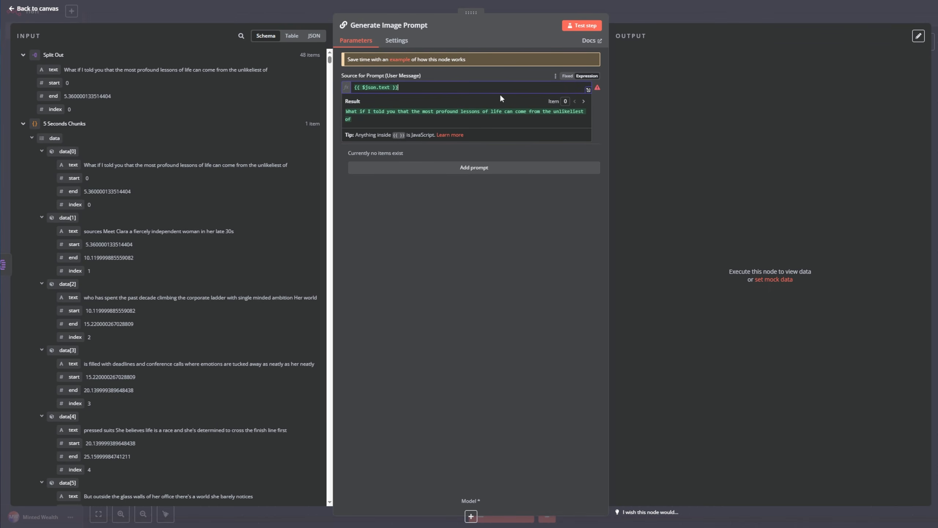
{"action": "left_click", "coordinate": [567, 76]}
Step: Set the prompt source to Define below and map Split Out's text field, {{ $json.text }}, into the user message prompt
{"action": "left_click", "coordinate": [555, 89]}
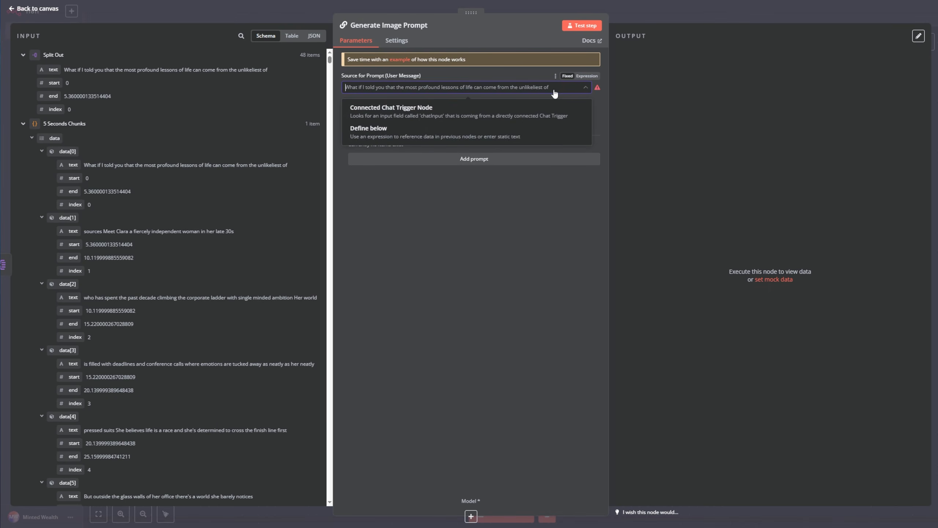
{"action": "left_click", "coordinate": [408, 135]}
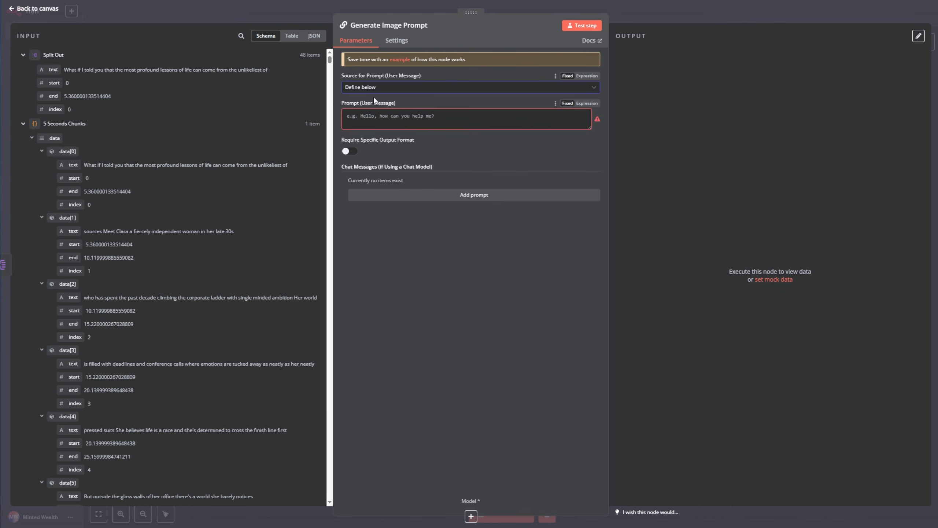
{"action": "left_click_drag", "start_coordinate": [53, 70], "coordinate": [350, 118]}
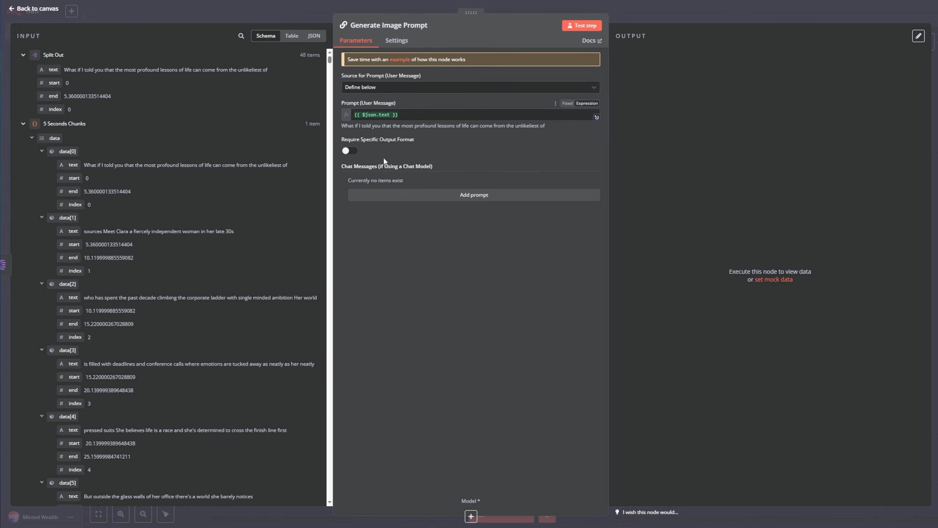
{"action": "triple_click", "coordinate": [367, 126]}
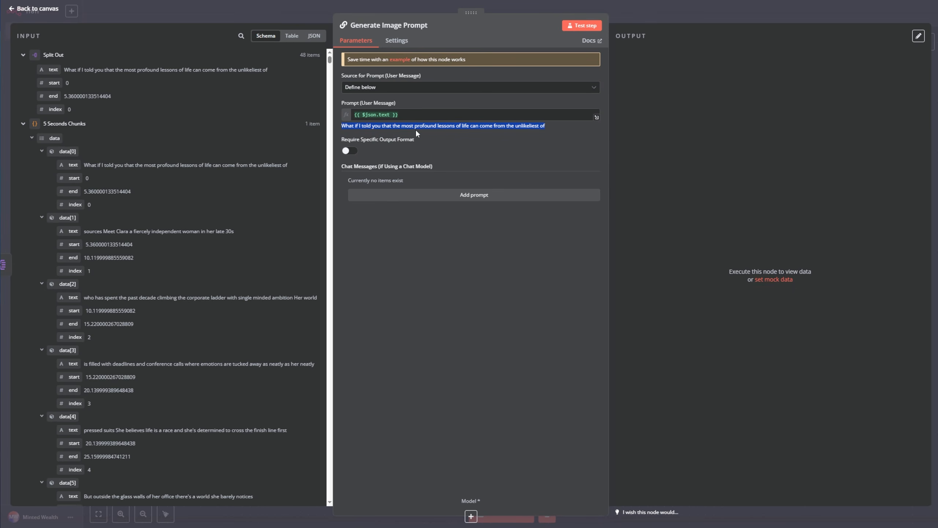
Step: Add a System chat message instructing an expert image prompt creator, with expressions for Generate Script's text and Generate Video Idea's style and character
{"action": "left_click", "coordinate": [370, 195]}
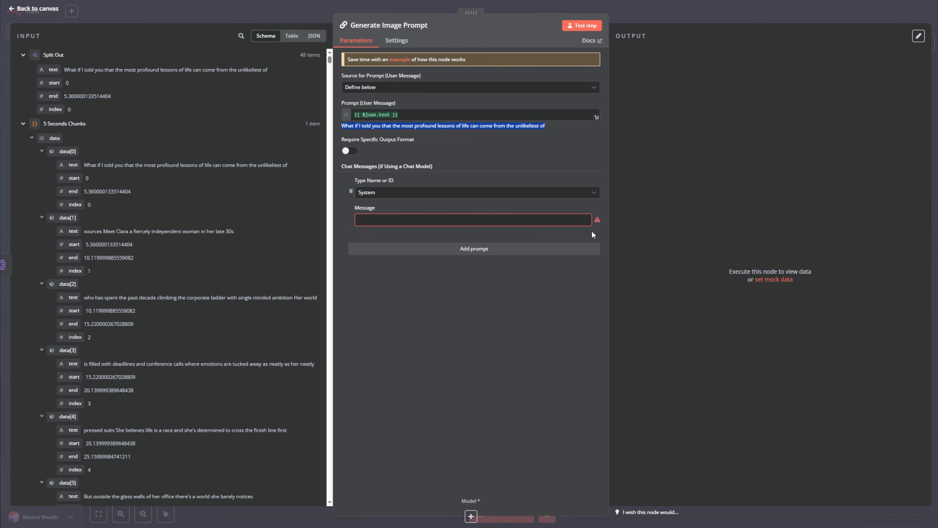
{"action": "left_click", "coordinate": [587, 209]}
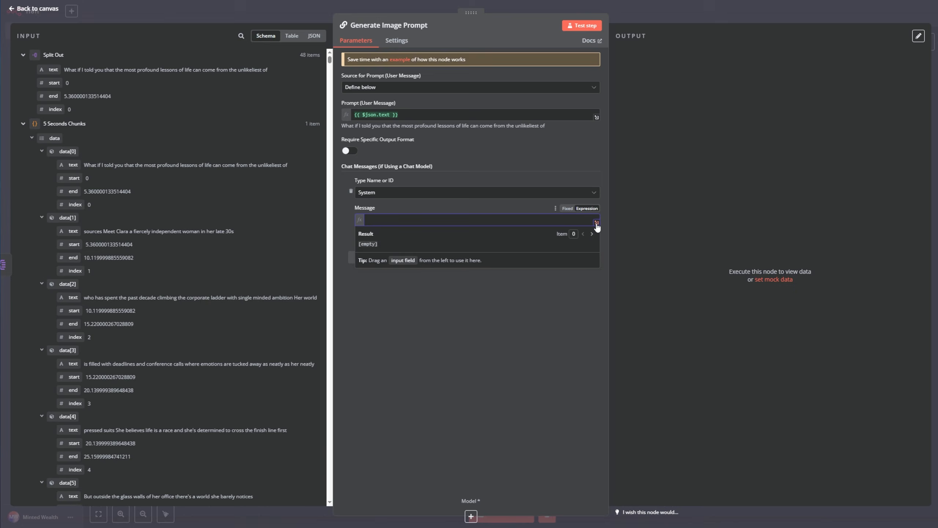
{"action": "left_click", "coordinate": [597, 223]}
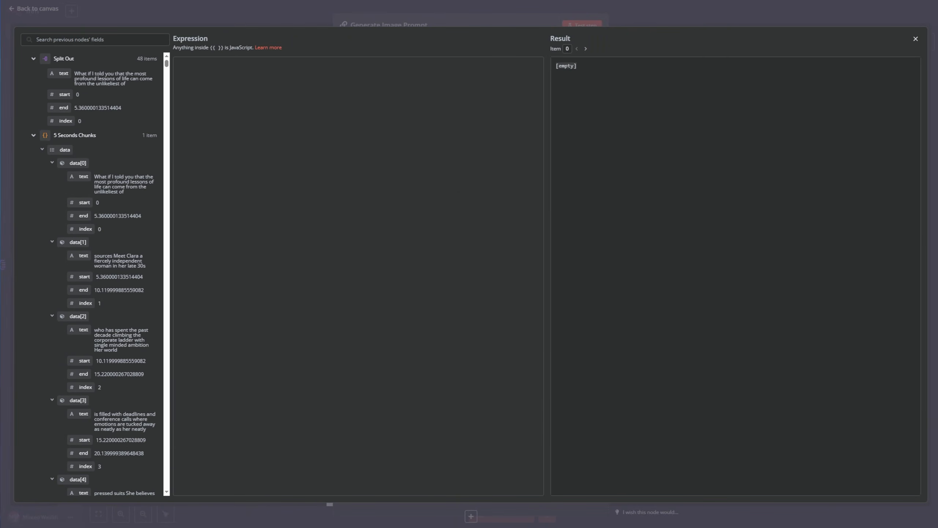
{"action": "type", "text": "You are an expert image prompt creator, your task is to convert the section that the user gives you into a detailed prompt for an image generator. Just output the prompt without any details, and dont use quotes.  This is only for context, thihs is the story that we are generating: {{ $('Generate Script').first().json.text }}  Remember that you are only going to generate one section of the story, which is the one that the user will give you.  This is the style we want all the images to be, so we can keep a consistent scenery: {{ $('Generate Video Idea').item.json.output.style }}  And this is thhe main character style: {{ $('Generate Video Idea').item.json.output.character }}"}
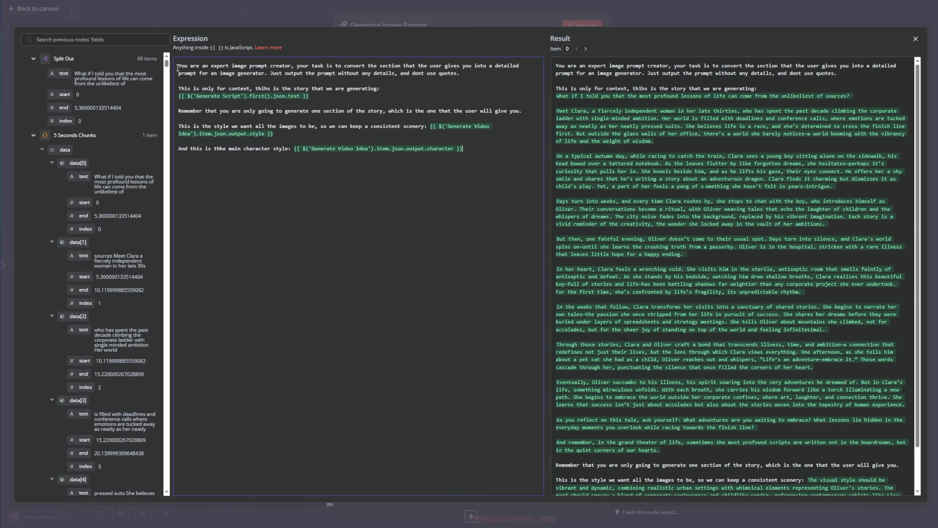
Step: Review the system message's instructions, its story, style and character expressions, and the resolved user prompt
{"action": "left_click_drag", "start_coordinate": [178, 68], "coordinate": [294, 65]}
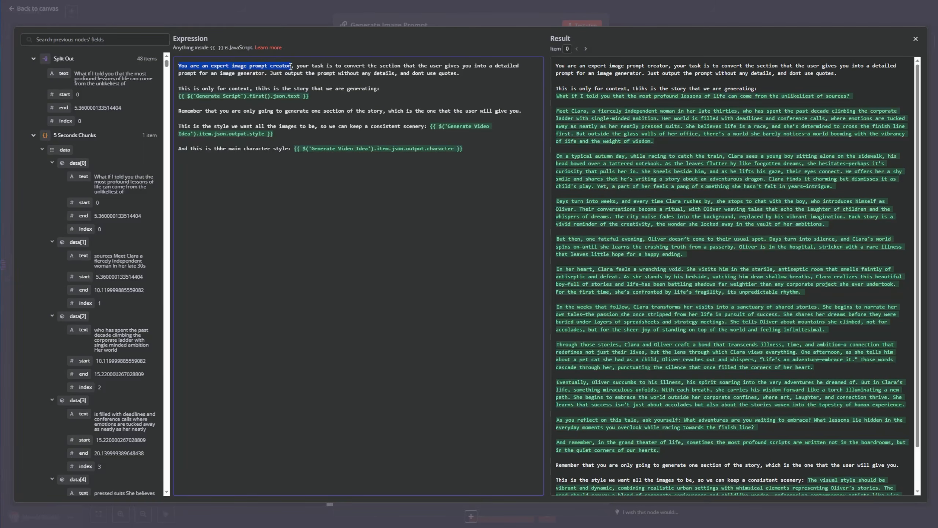
{"action": "left_click_drag", "start_coordinate": [226, 89], "coordinate": [309, 96]}
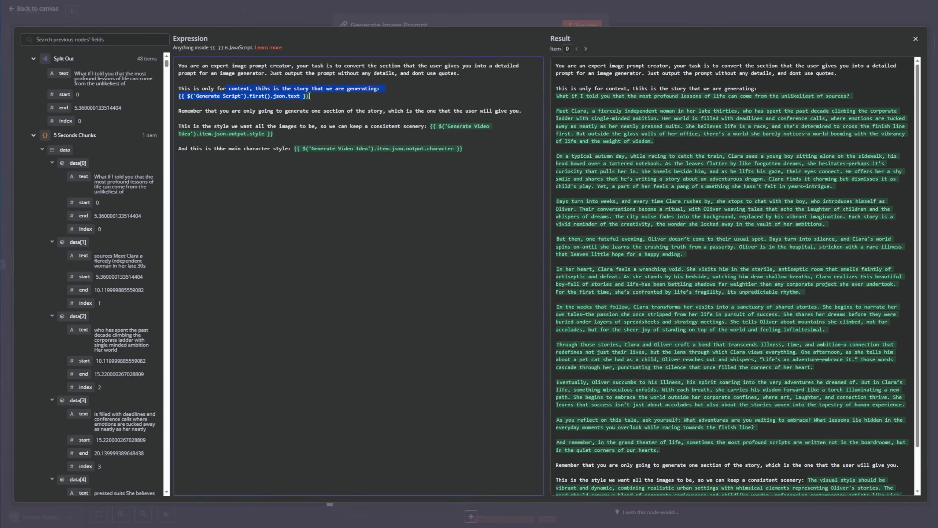
{"action": "left_click", "coordinate": [265, 115]}
{"action": "left_click_drag", "start_coordinate": [178, 111], "coordinate": [383, 108]}
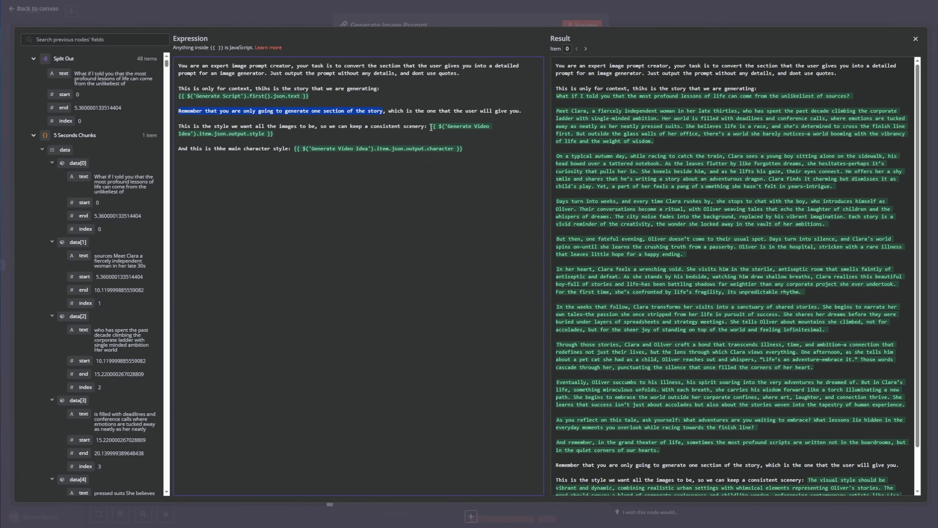
{"action": "left_click_drag", "start_coordinate": [429, 126], "coordinate": [418, 134]}
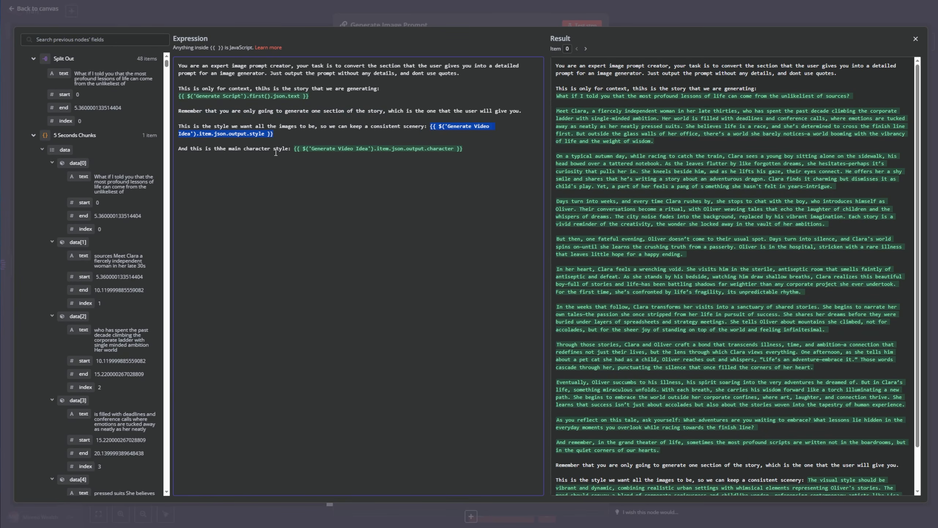
{"action": "left_click_drag", "start_coordinate": [288, 149], "coordinate": [494, 153]}
{"action": "left_click", "coordinate": [315, 188]}
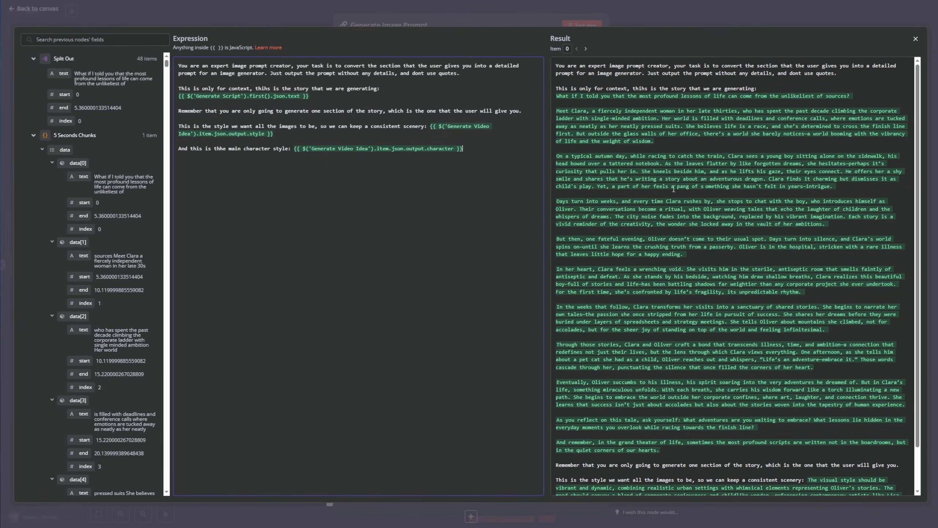
{"action": "scroll", "coordinate": [753, 323], "scroll_direction": "down", "scroll_amount": 2}
{"action": "scroll", "coordinate": [749, 319], "scroll_direction": "up", "scroll_amount": 2}
{"action": "left_click", "coordinate": [914, 39]}
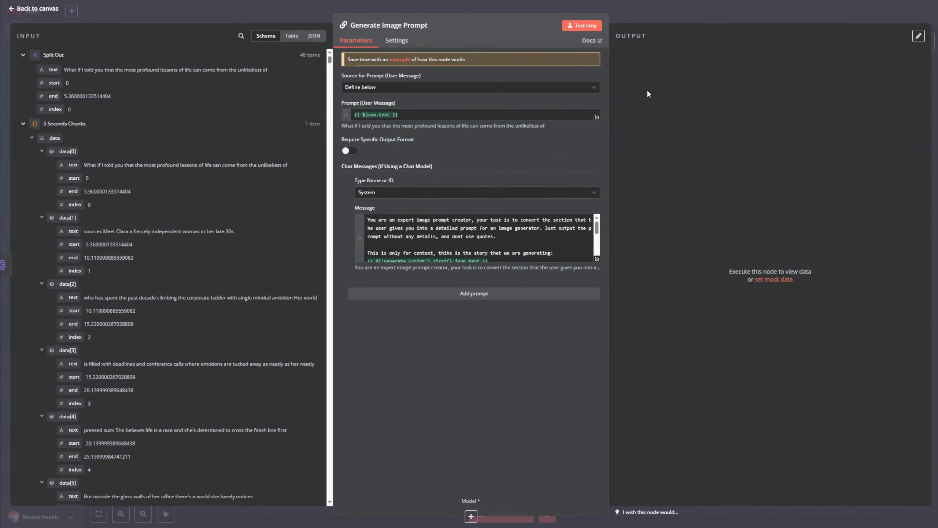
{"action": "double_click", "coordinate": [453, 125]}
{"action": "triple_click", "coordinate": [454, 125]}
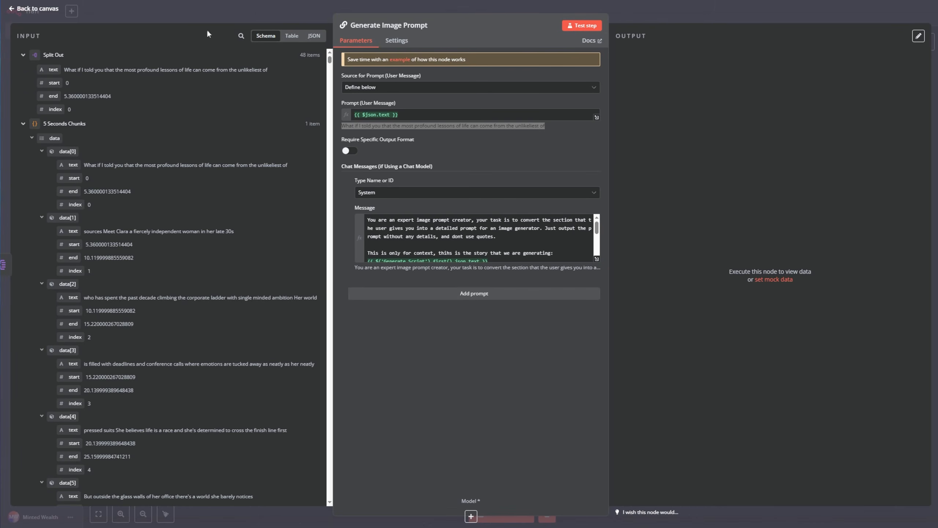
Step: Return to the canvas and move the Generate Image Prompt node up beside the Store Voiceover section
{"action": "left_click", "coordinate": [56, 10]}
{"action": "left_click_drag", "start_coordinate": [734, 381], "coordinate": [726, 148]}
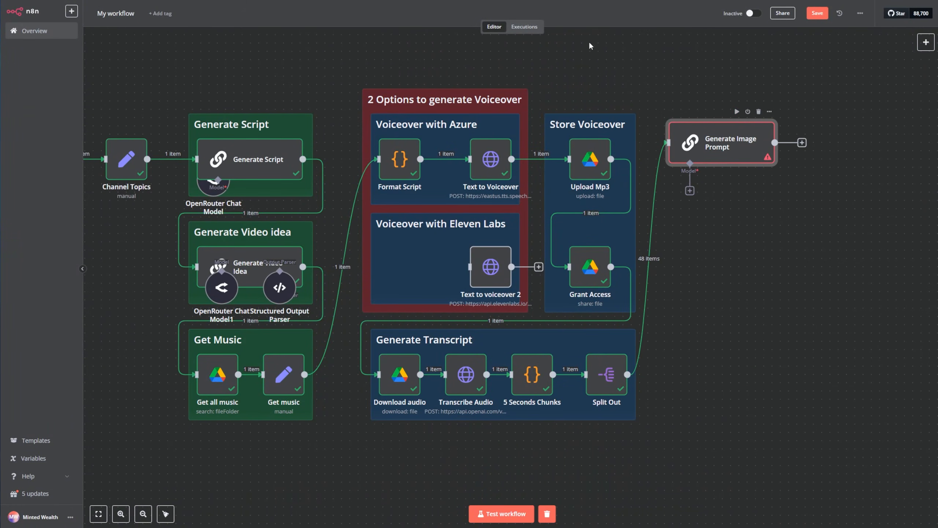
Step: Try to test the Generate Image Prompt node without a connected model, then return to the canvas
{"action": "key", "text": "Return"}
{"action": "left_click", "coordinate": [582, 25]}
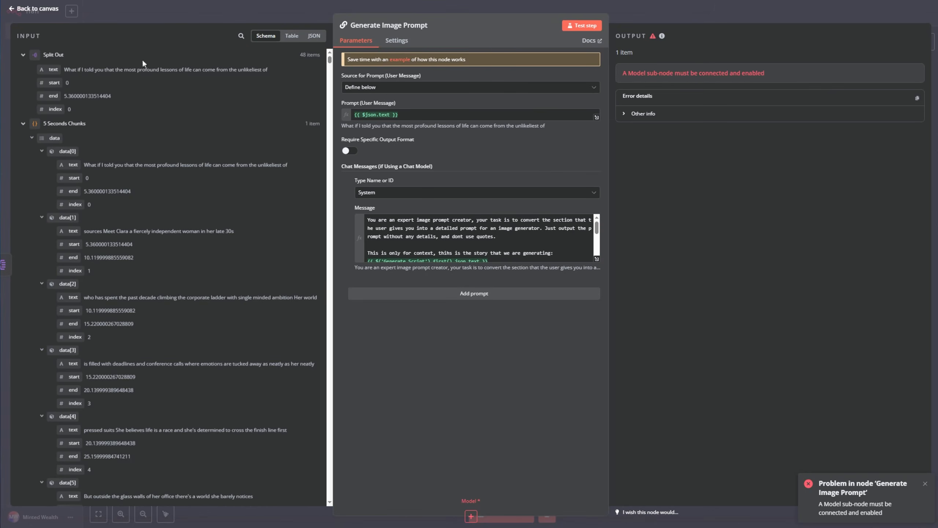
{"action": "left_click", "coordinate": [18, 11]}
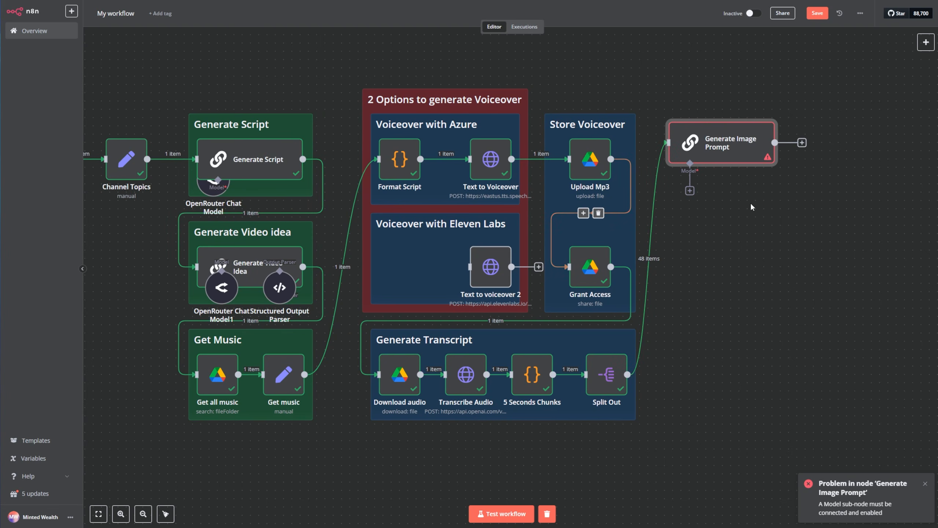
Step: Attach an OpenRouter Chat Model using openai/gpt-4o-mini to the Generate Image Prompt node
{"action": "left_click", "coordinate": [690, 191]}
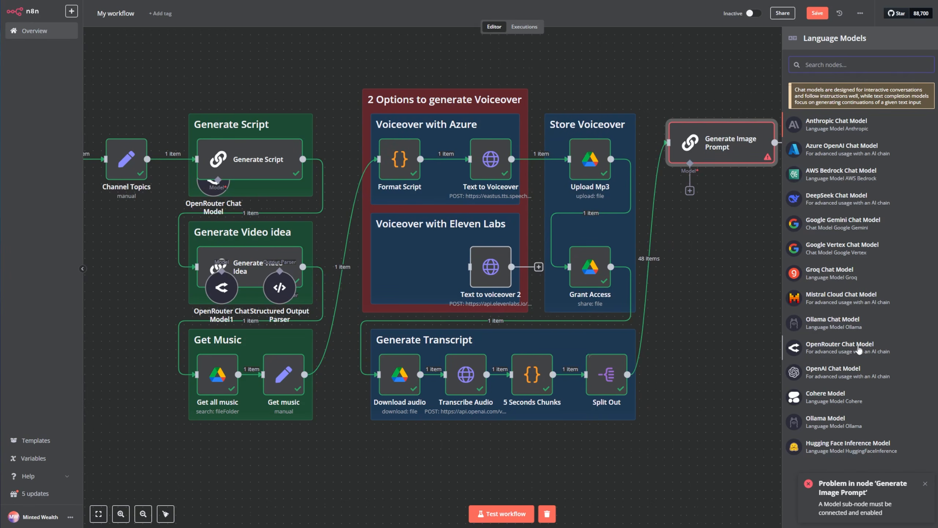
{"action": "left_click", "coordinate": [833, 349]}
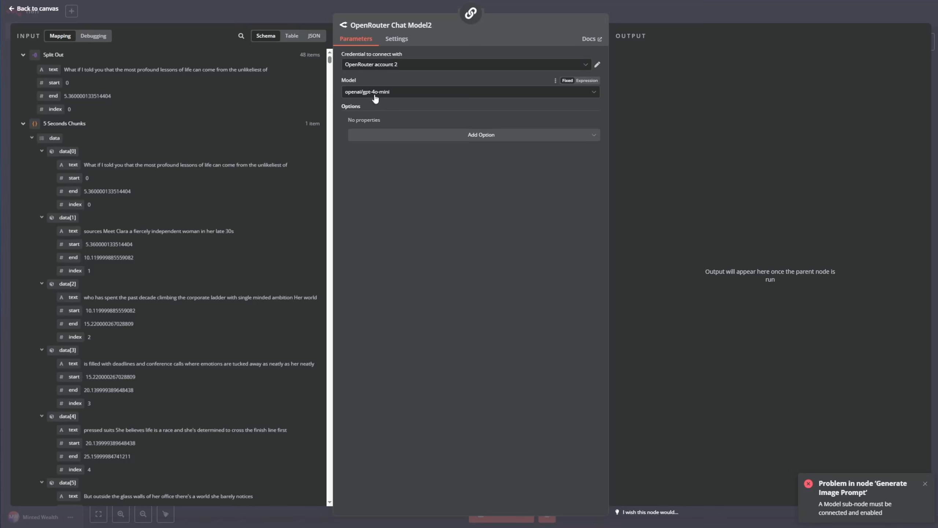
{"action": "left_click", "coordinate": [17, 8]}
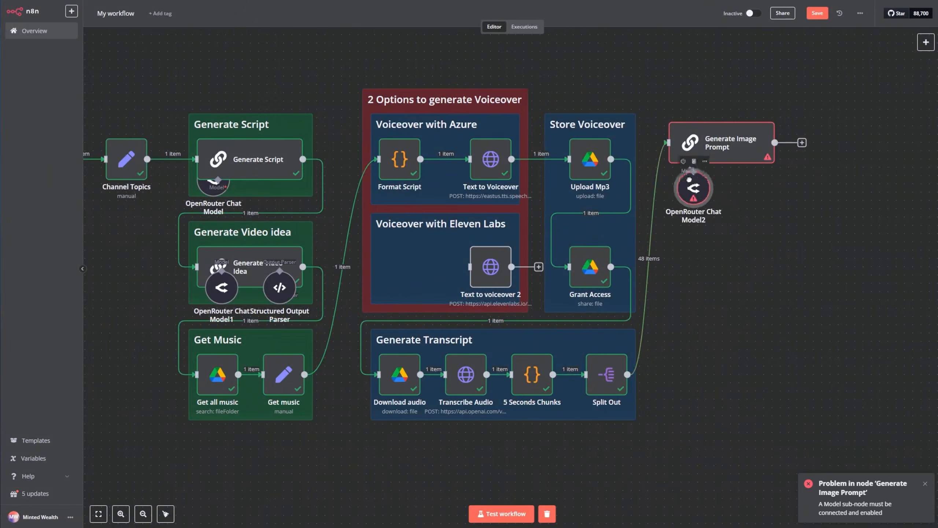
Step: Test the Generate Image Prompt node, check its execution logs, and return to the canvas
{"action": "double_click", "coordinate": [724, 144]}
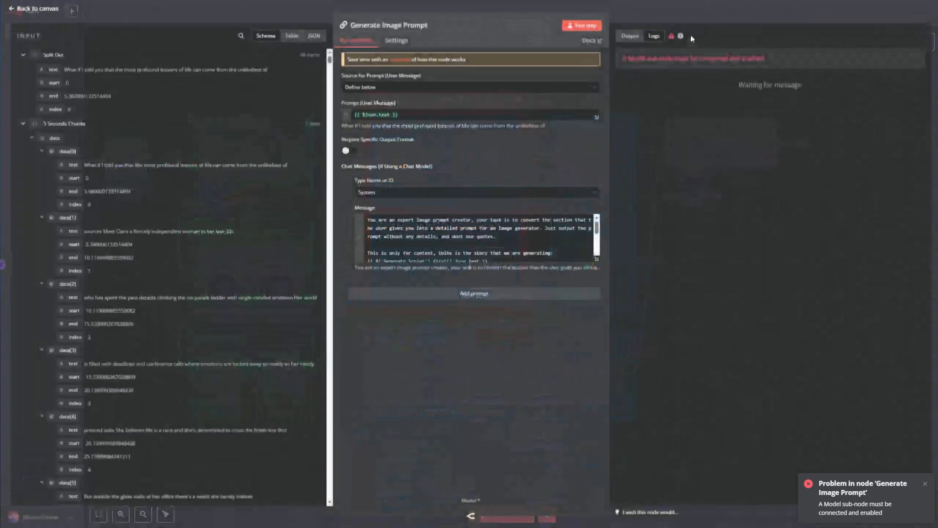
{"action": "left_click", "coordinate": [587, 27]}
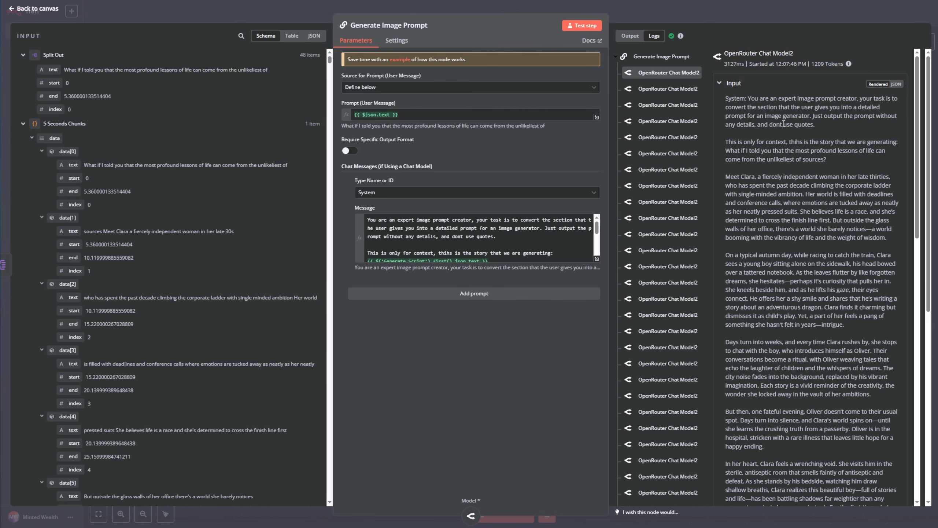
{"action": "double_click", "coordinate": [819, 64]}
{"action": "key", "text": "Escape"}
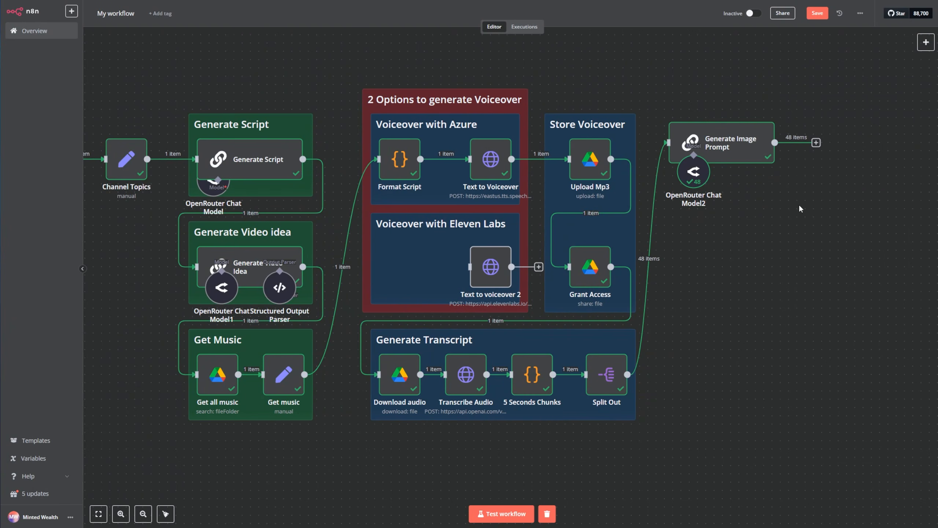
Step: Add an HTTP Request node after Generate Image Prompt
{"action": "left_click", "coordinate": [816, 142]}
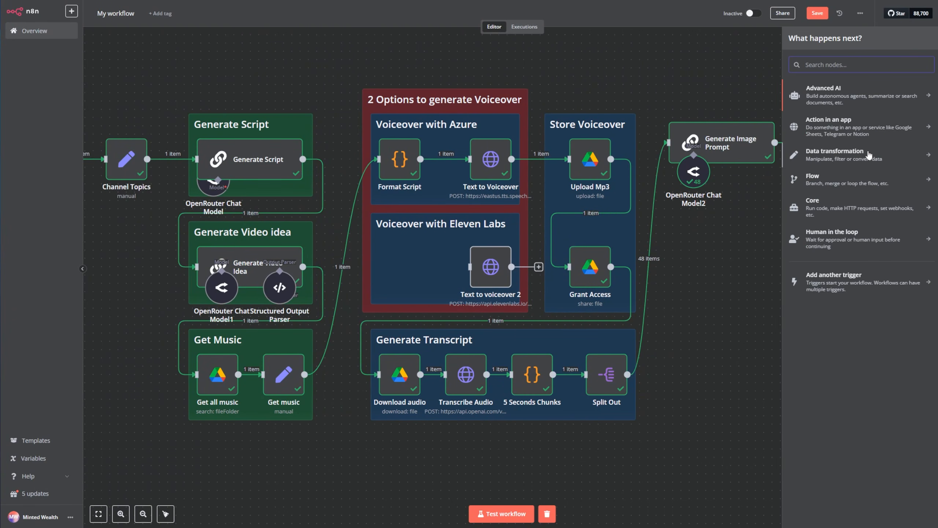
{"action": "type", "text": "http"}
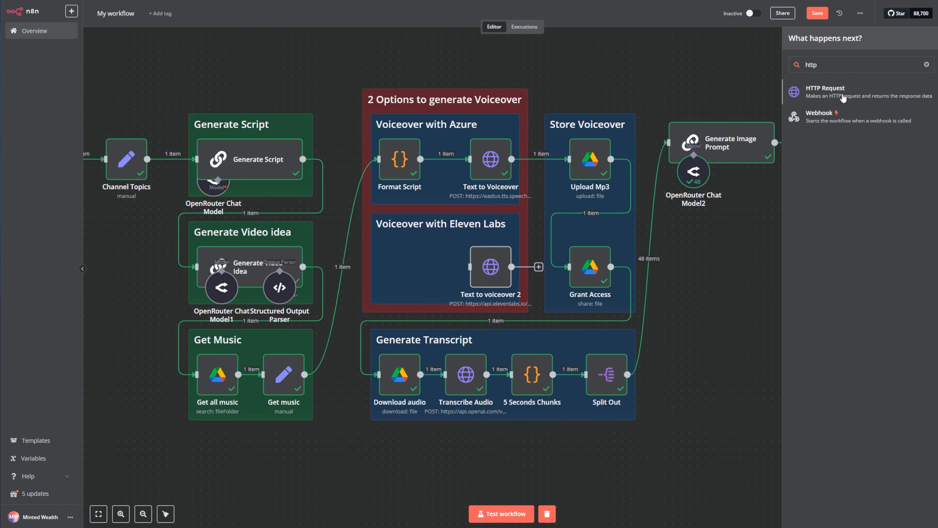
{"action": "left_click", "coordinate": [843, 92]}
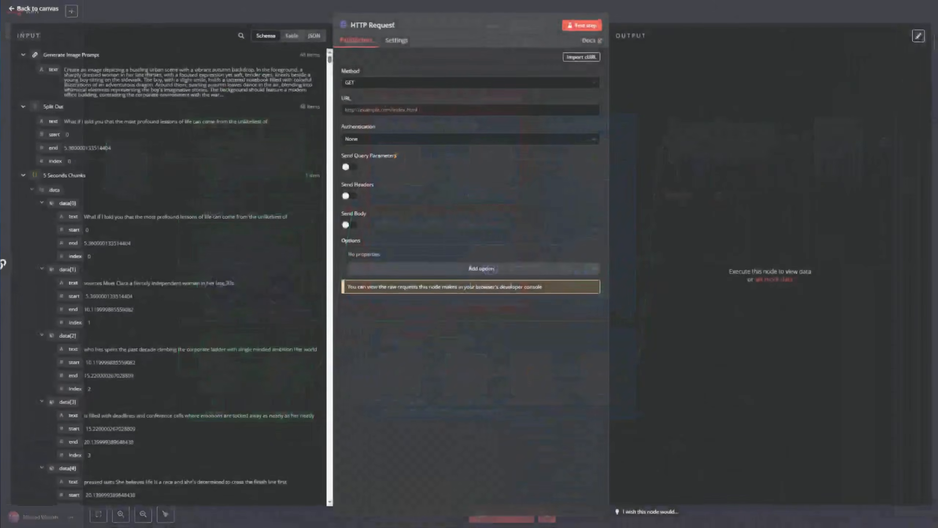
{"action": "left_click", "coordinate": [404, 83]}
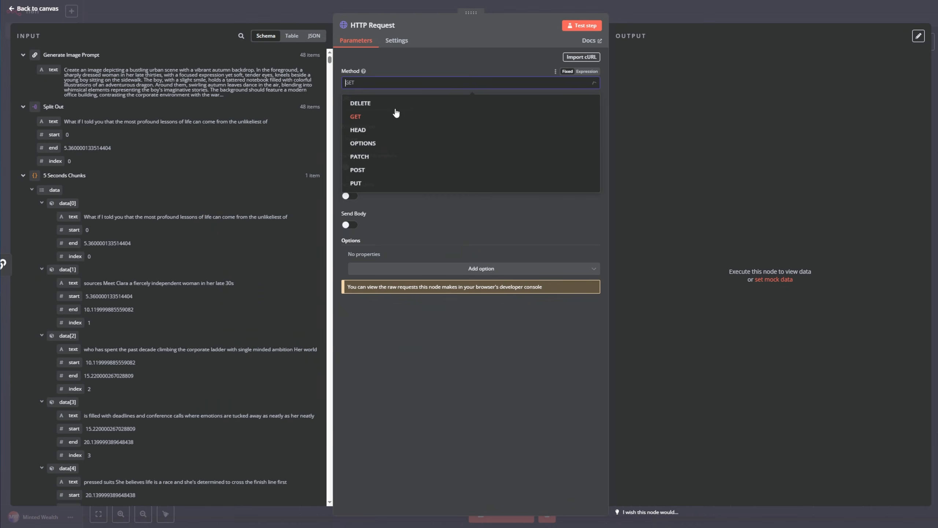
{"action": "left_click", "coordinate": [384, 174]}
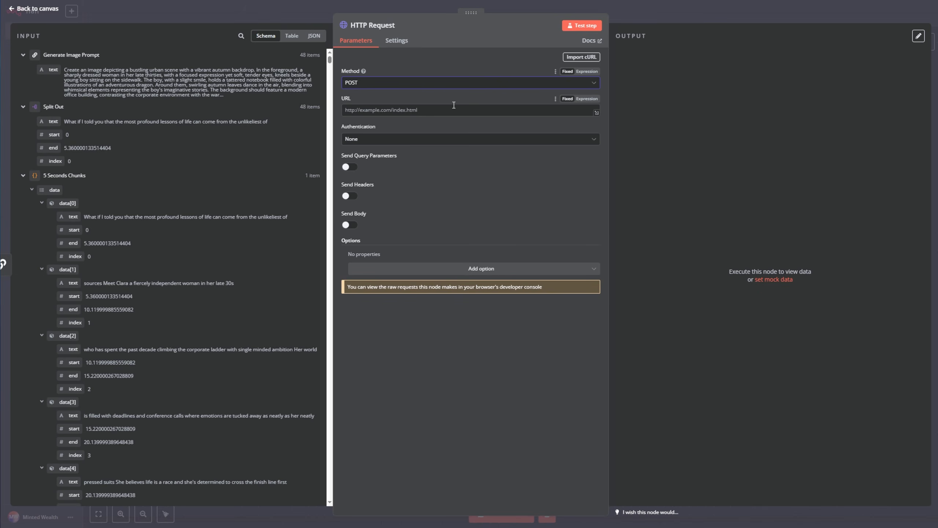
{"action": "left_click", "coordinate": [557, 107]}
{"action": "type", "text": "https://api.runware.ai/v1"}
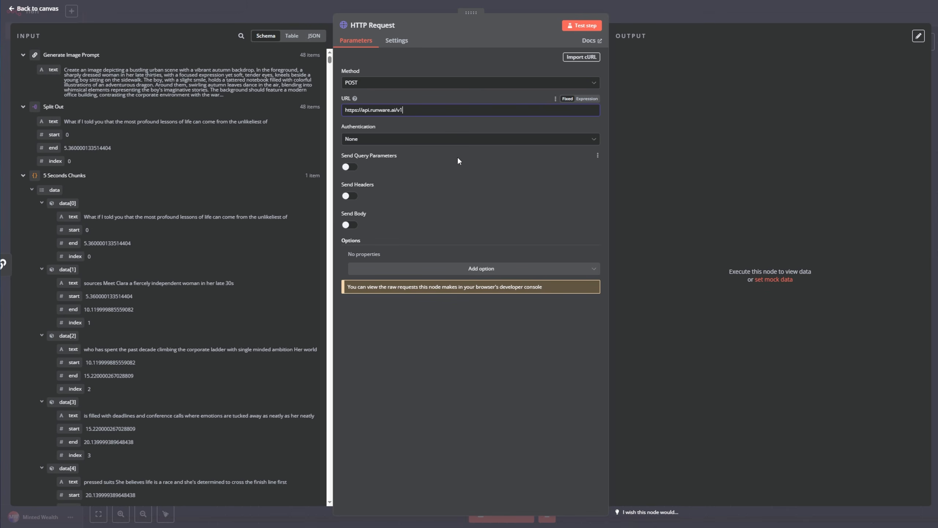
Step: Set the request's authentication to Generic Credential Type with Header Auth, using the Runware credential
{"action": "left_click", "coordinate": [402, 139]}
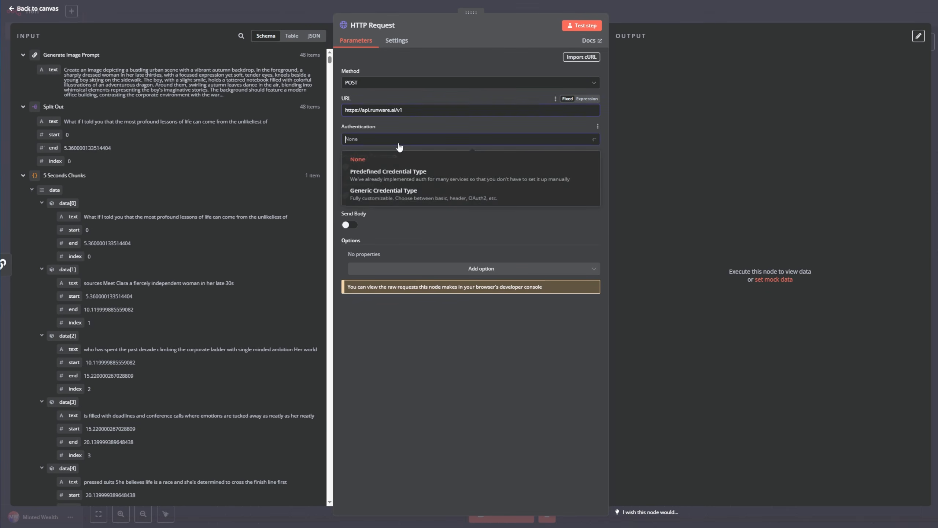
{"action": "left_click", "coordinate": [404, 194]}
{"action": "left_click", "coordinate": [408, 167]}
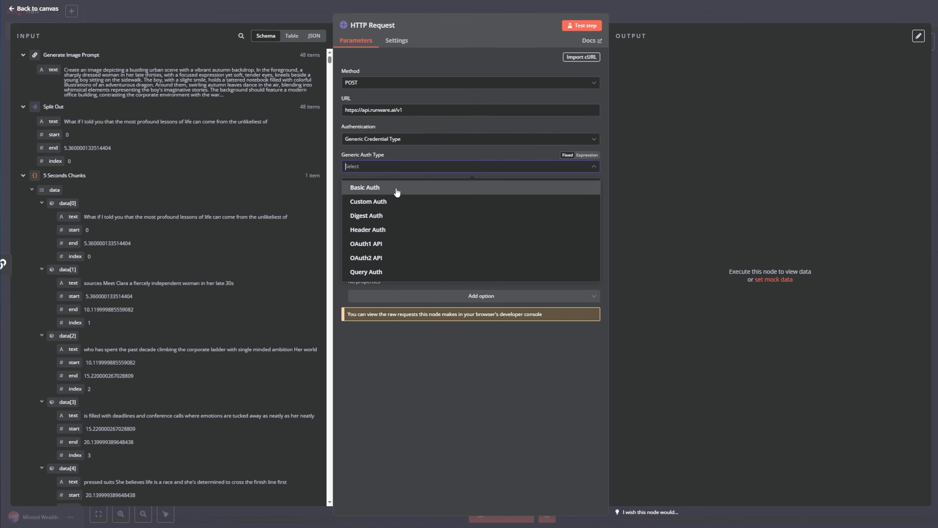
{"action": "left_click", "coordinate": [392, 232]}
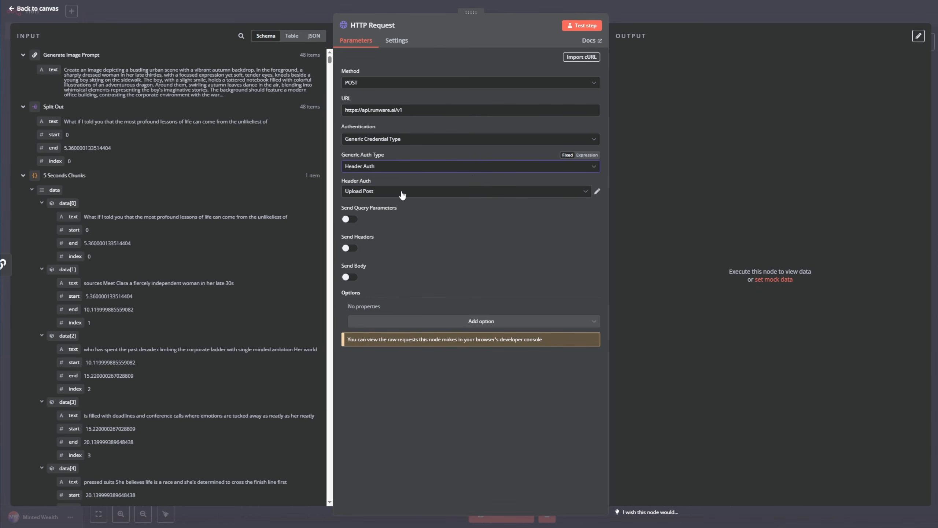
{"action": "left_click", "coordinate": [403, 195]}
{"action": "scroll", "coordinate": [392, 278], "scroll_direction": "down", "scroll_amount": 5}
{"action": "left_click", "coordinate": [391, 280]}
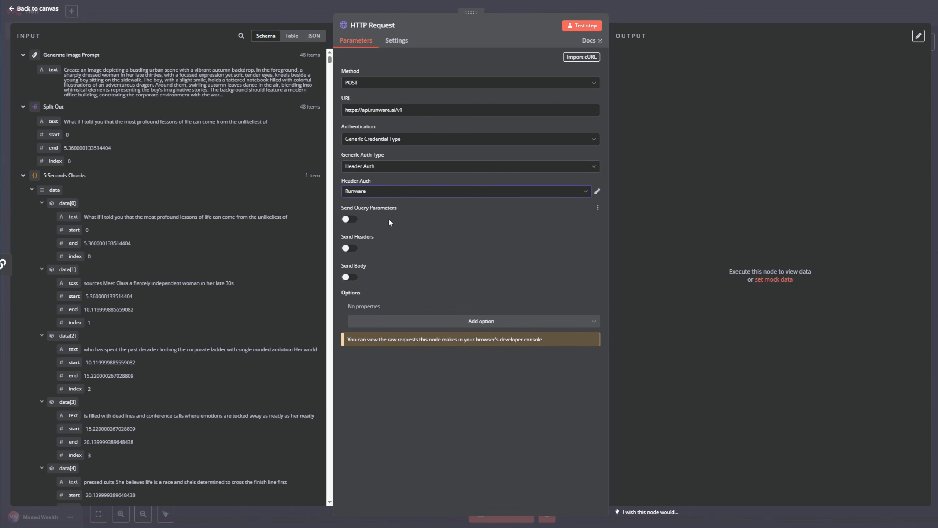
Step: View the blank form for a new Header Auth credential, close it, and consult the Runware AI lesson in the API keys classroom
{"action": "left_click", "coordinate": [395, 192]}
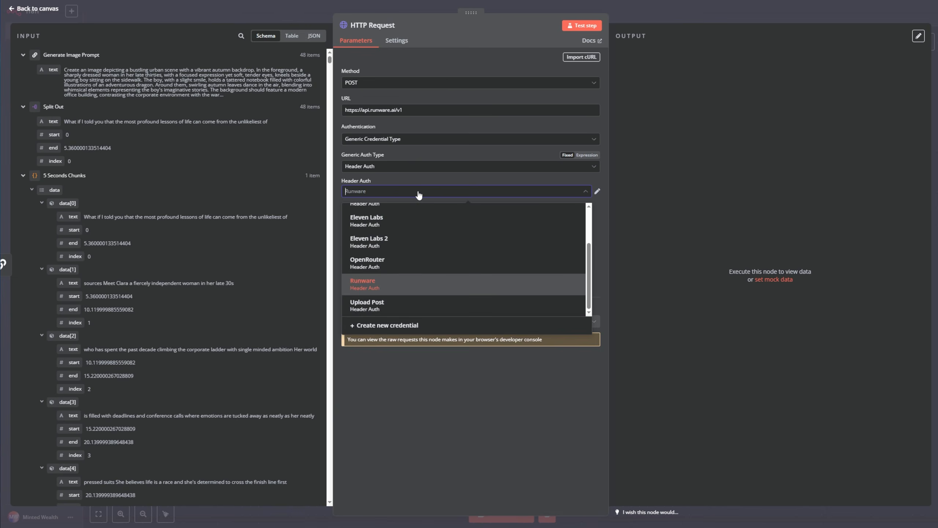
{"action": "left_click", "coordinate": [389, 327]}
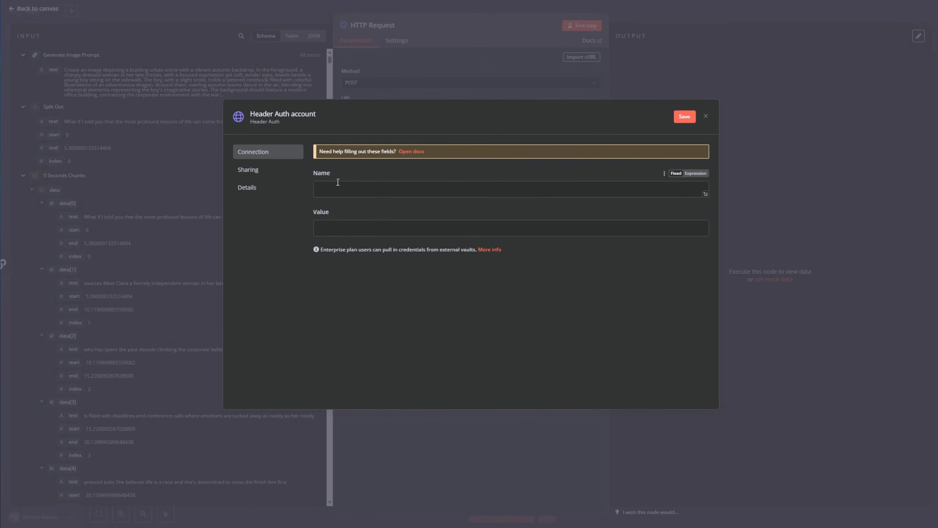
{"action": "left_click", "coordinate": [706, 117]}
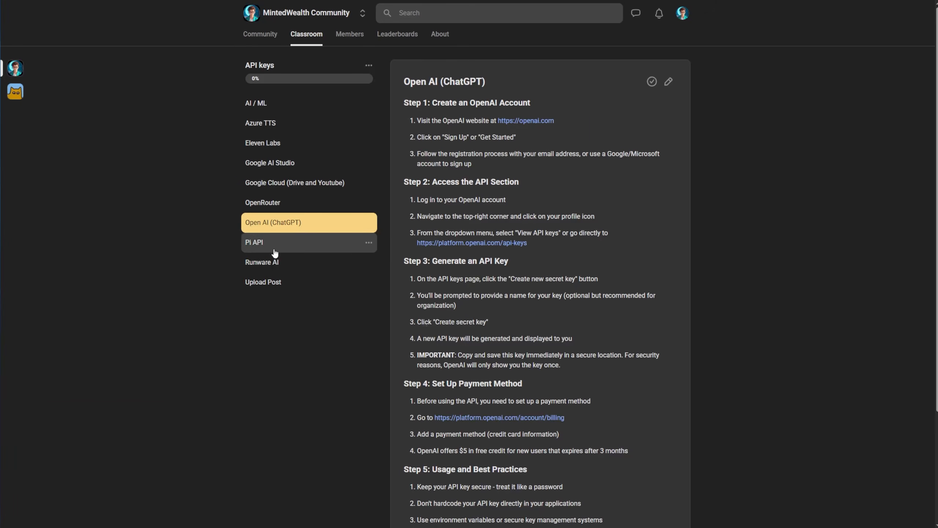
{"action": "left_click", "coordinate": [350, 262]}
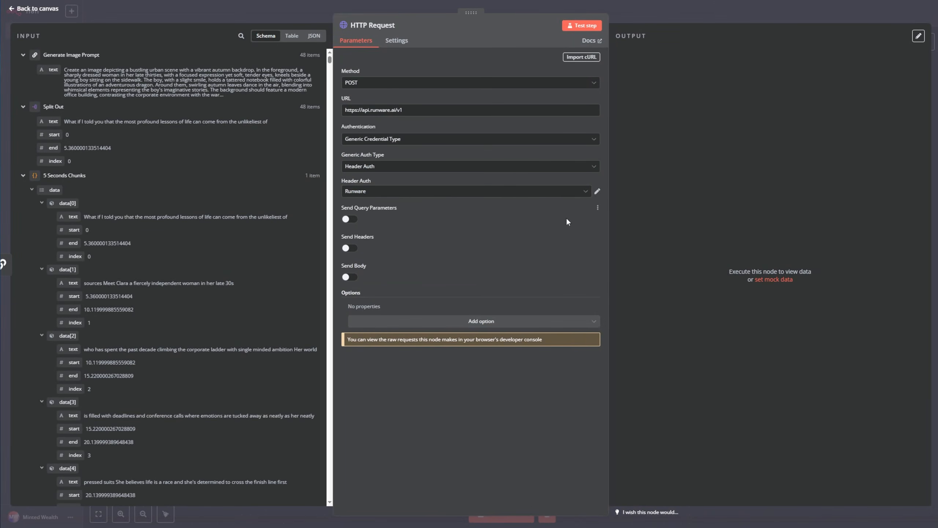
Step: Enable sending headers and add a Content-Type header with the value application/json
{"action": "left_click", "coordinate": [349, 248]}
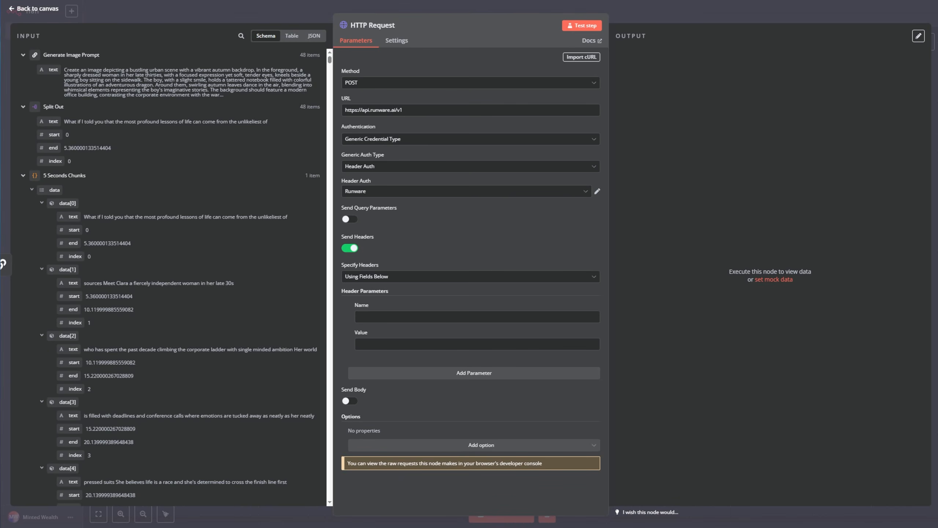
{"action": "left_click", "coordinate": [562, 316]}
{"action": "type", "text": "Content-Type"}
{"action": "left_click", "coordinate": [493, 345]}
{"action": "type", "text": "application/json"}
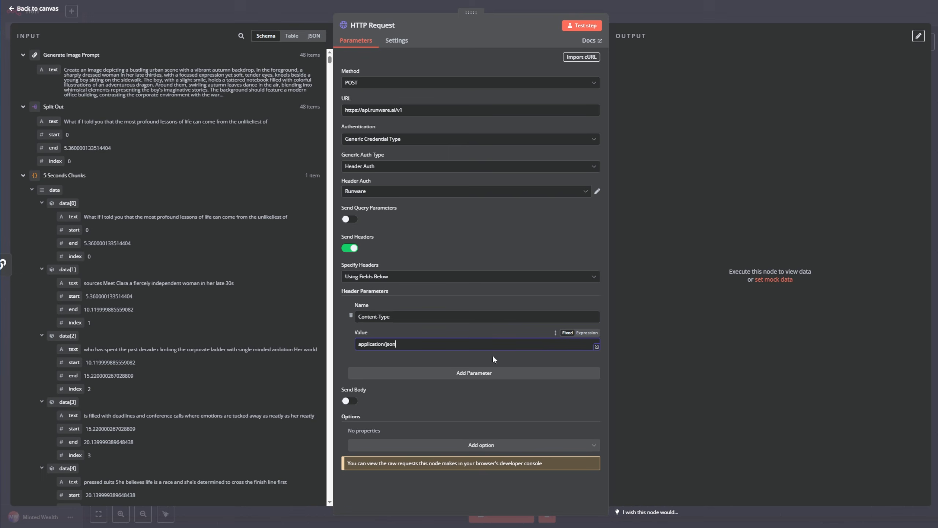
Step: Enable a JSON body and enter an imageInference expression: 2048 × 1152, 1 JPEG result, 4 steps, model runware:100@1, positivePrompt from the cleaned $json.text
{"action": "left_click", "coordinate": [349, 400]}
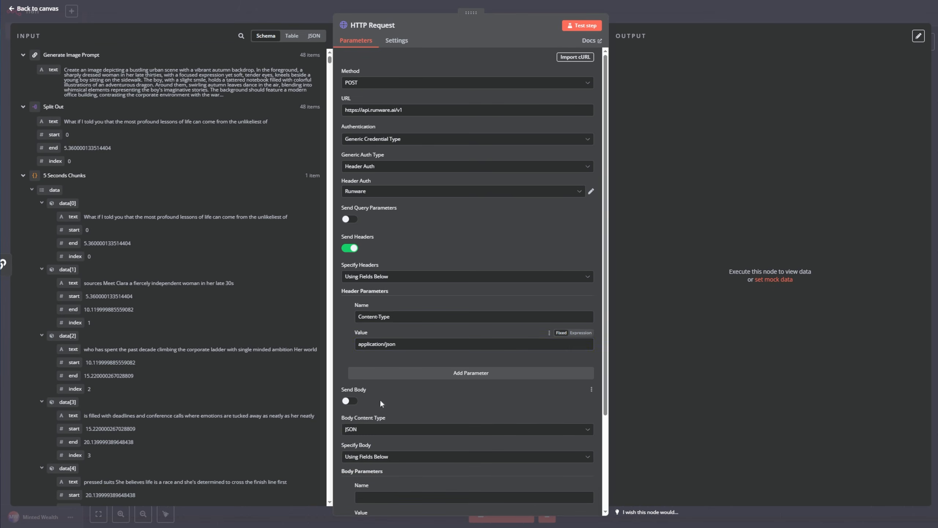
{"action": "scroll", "coordinate": [379, 399], "scroll_direction": "down", "scroll_amount": 3}
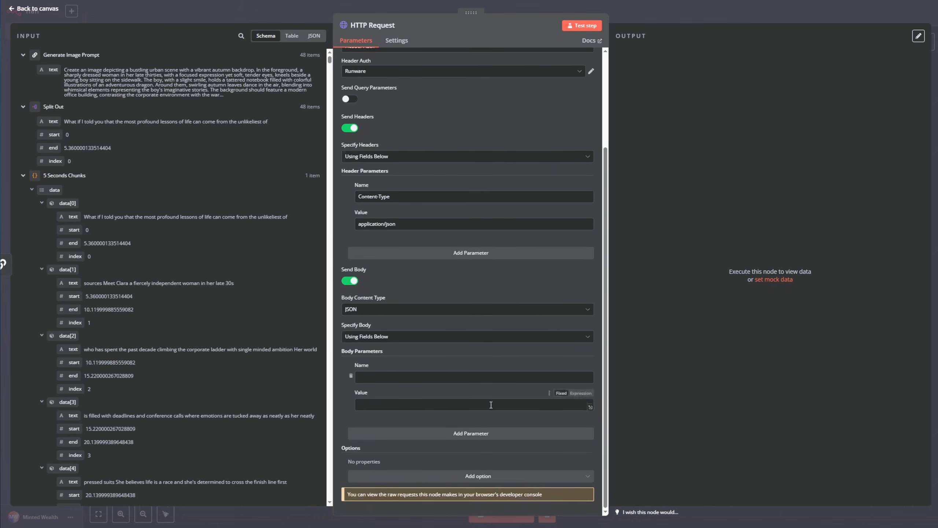
{"action": "left_click", "coordinate": [381, 336]}
{"action": "left_click", "coordinate": [477, 372]}
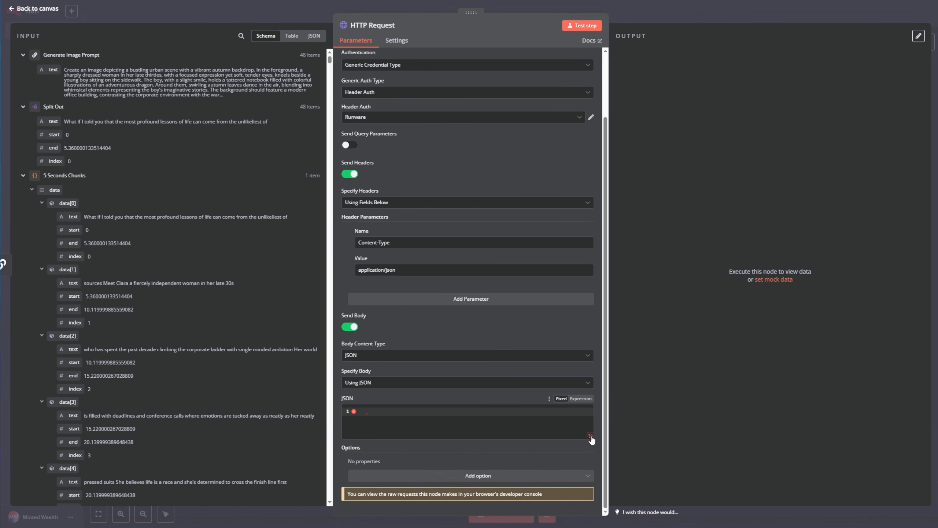
{"action": "left_click", "coordinate": [582, 399]}
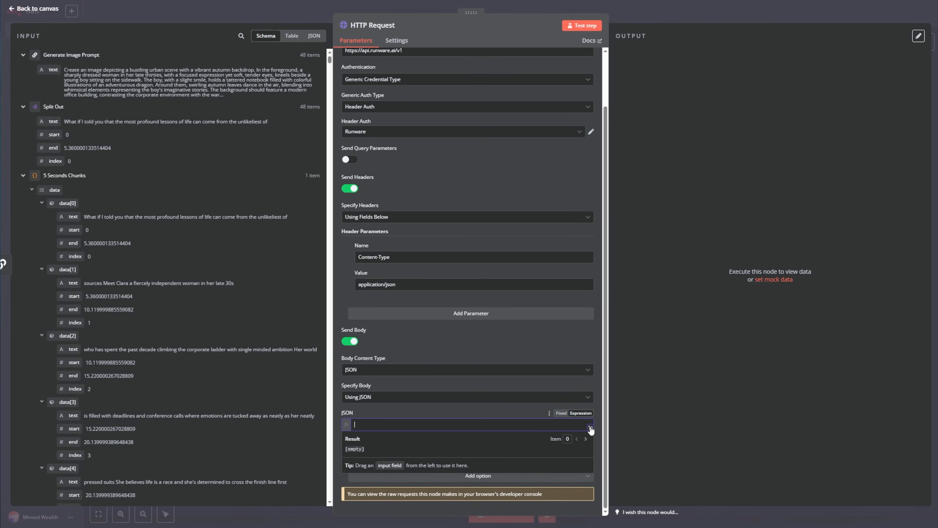
{"action": "left_click", "coordinate": [590, 428]}
{"action": "type", "text": "[   {     \"taskType\": \"imageInference\",     \"taskUUID\": \"fe3c8a29-44dc-455d-95cd-a1fea68046e1\",     \"width\": 2048,     \"height\": 1152,     \"numberResults\": 1,     \"outputFormat\": \"JPEG\",     \"steps\": 4,     \"CFGScale\": 1,     \"scheduler\": \"FlowMatchEulerDiscreteScheduler\",     \"outputType\": [       \"URL\"     ],     \"includeCost\": true,     \"positivePrompt\": \"{{ $json.text.replace(/[^a-zA-Z0-9\\s.,]/g, '') }}\",     \"model\": \"runware:100@1\"   } ]"}
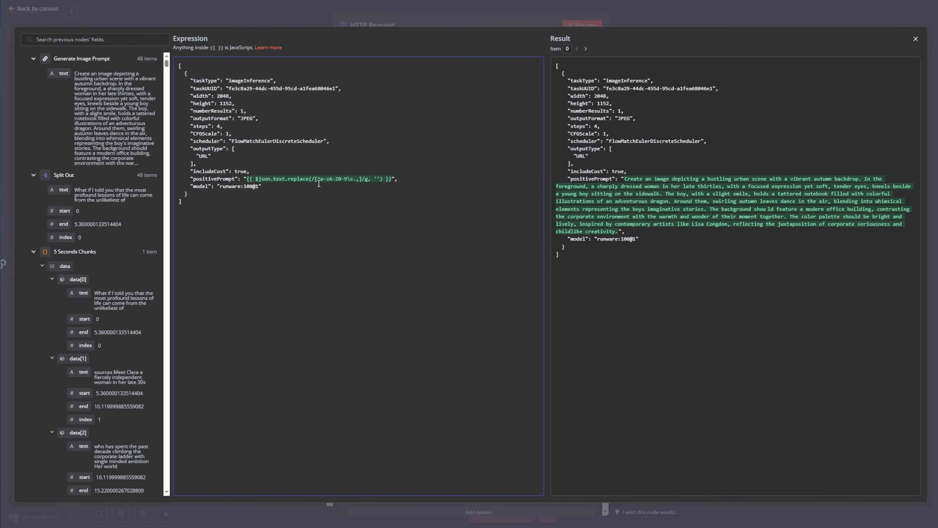
Step: Review the width, numberResults and includeCost entries in the request body, and close the expression editor
{"action": "double_click", "coordinate": [226, 96]}
{"action": "double_click", "coordinate": [243, 111]}
{"action": "left_click_drag", "start_coordinate": [194, 172], "coordinate": [249, 171]}
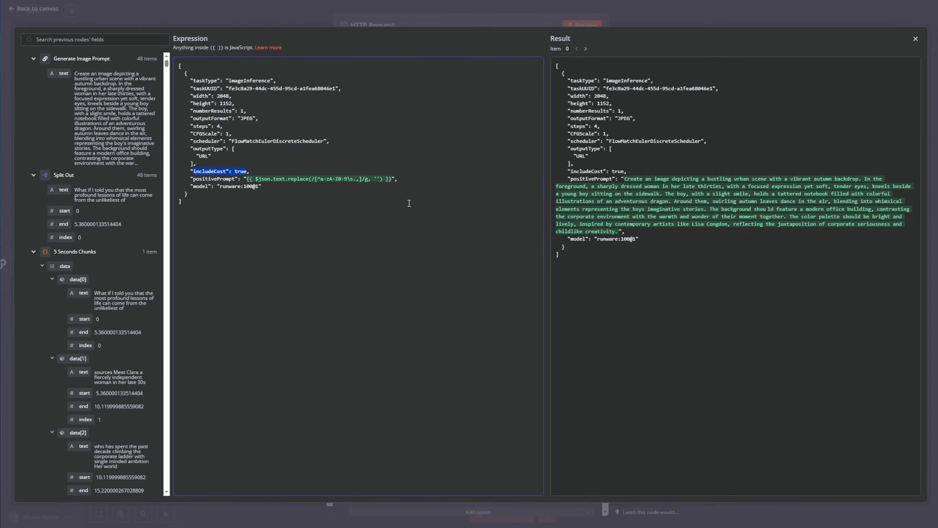
{"action": "left_click", "coordinate": [322, 20]}
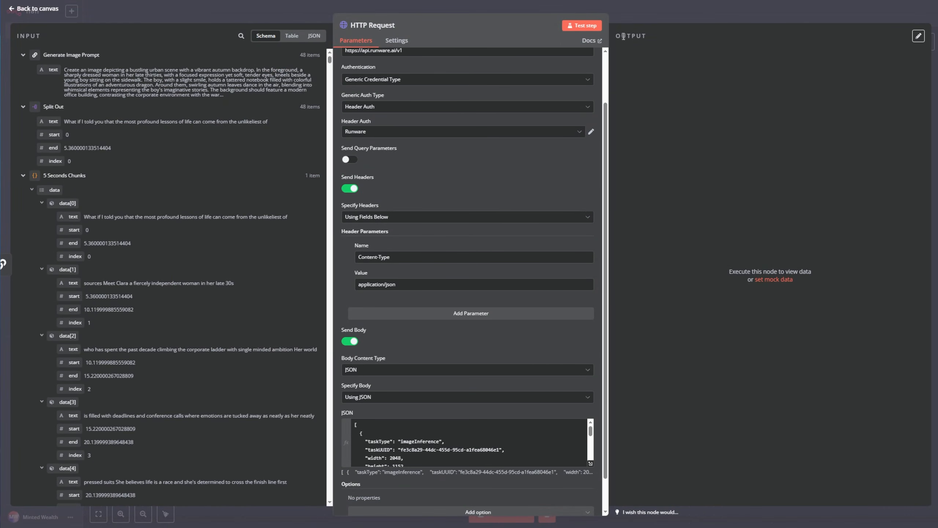
Step: Rename the HTTP Request node to Generate Images and test it
{"action": "left_click", "coordinate": [375, 26]}
{"action": "triple_click", "coordinate": [438, 24]}
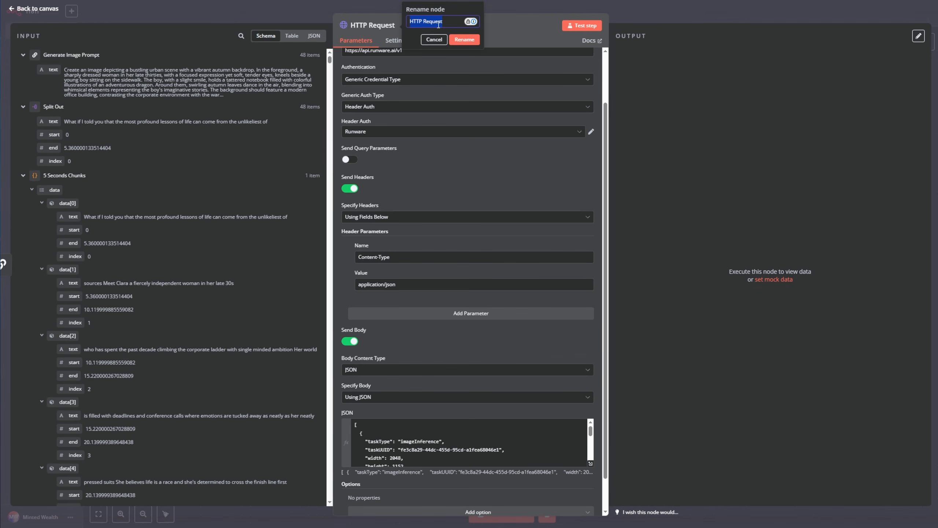
{"action": "type", "text": "Generate Images"}
{"action": "key", "text": "Return"}
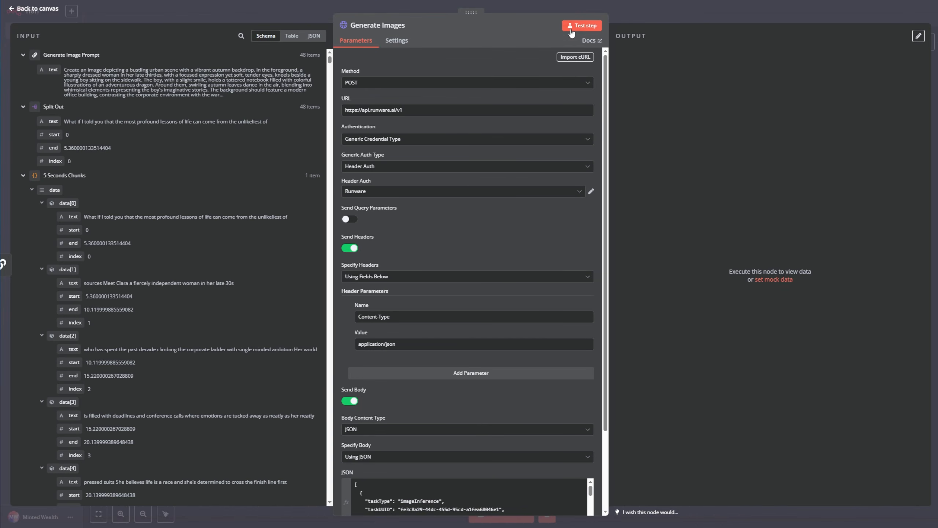
{"action": "left_click", "coordinate": [582, 25]}
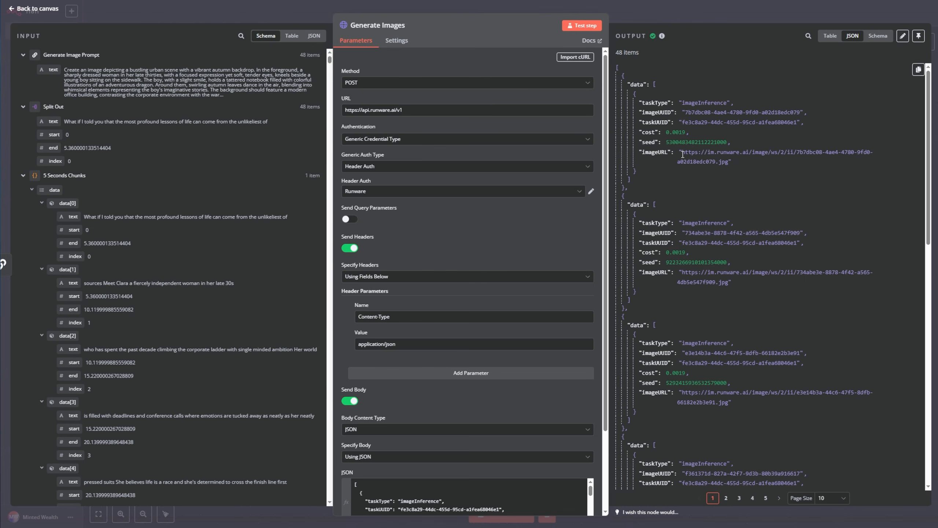
Step: Open the first output item's imageURL to view the generated image, close it, and return to the canvas
{"action": "left_click_drag", "start_coordinate": [682, 152], "coordinate": [729, 163]}
{"action": "right_click", "coordinate": [725, 164]}
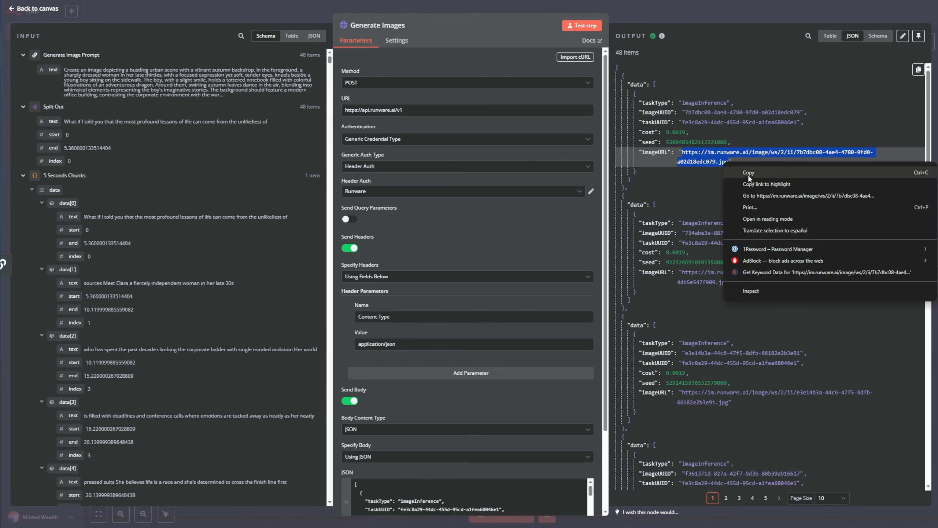
{"action": "left_click", "coordinate": [779, 194]}
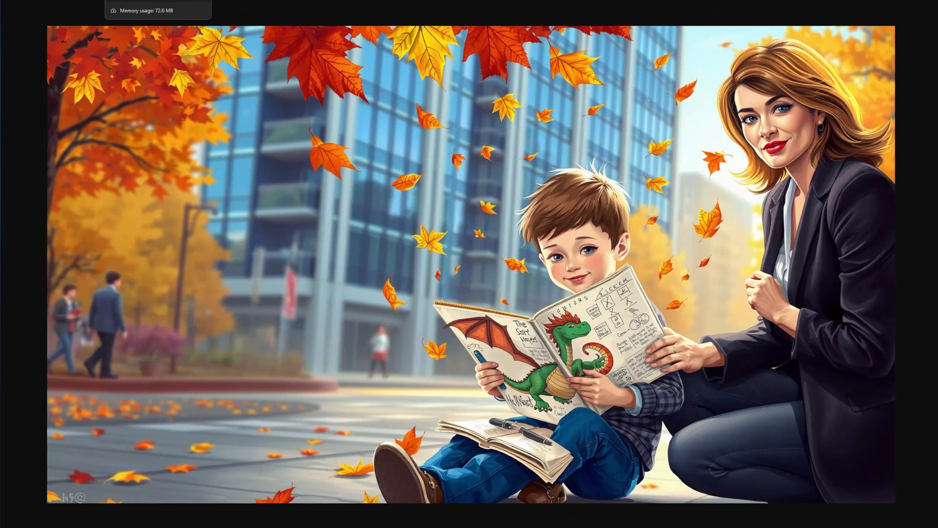
{"action": "key", "text": "ctrl+w"}
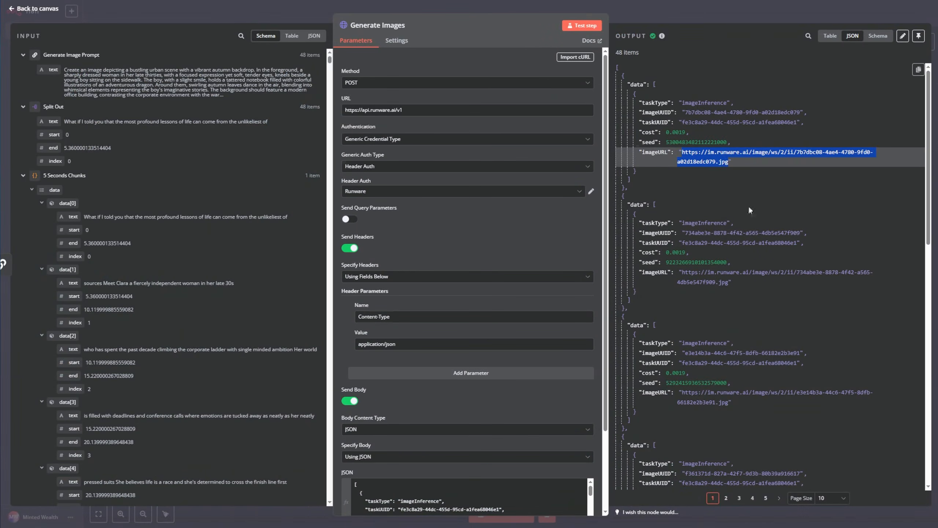
{"action": "left_click", "coordinate": [752, 223]}
{"action": "left_click", "coordinate": [30, 8]}
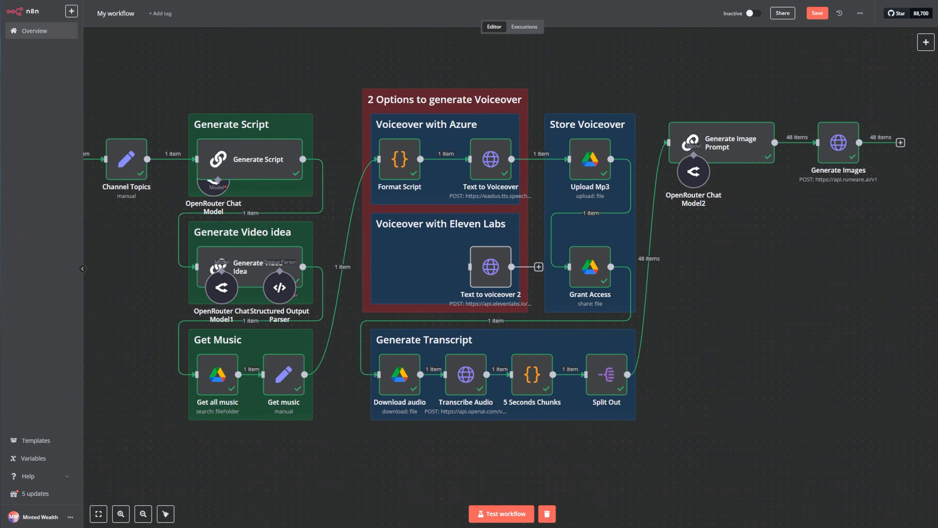
Step: Reopen the Generate Images node, check the first image's cost in the output, and return to the canvas
{"action": "double_click", "coordinate": [839, 143]}
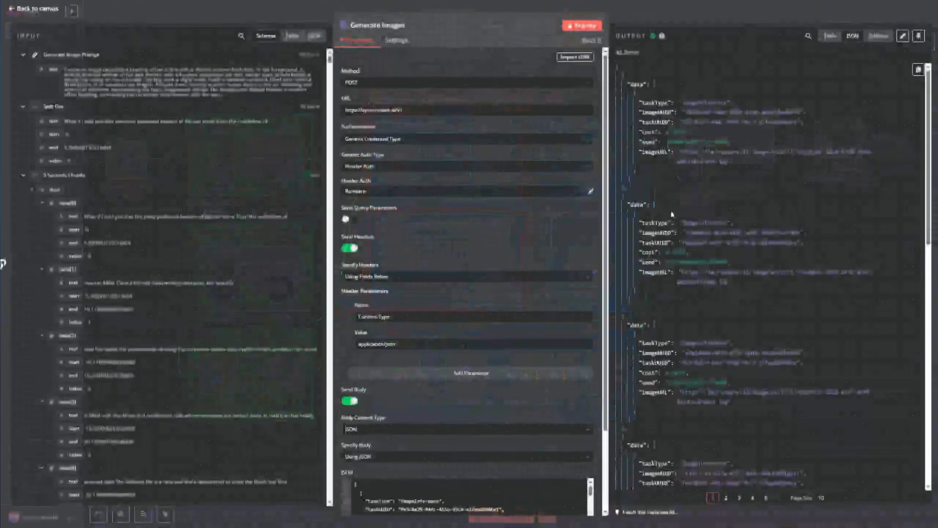
{"action": "left_click_drag", "start_coordinate": [667, 132], "coordinate": [686, 134]}
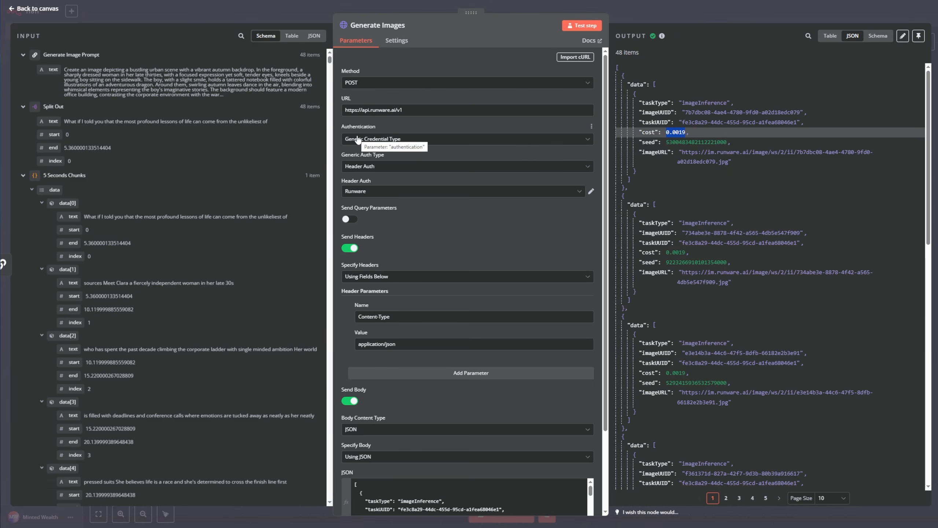
{"action": "left_click", "coordinate": [37, 8]}
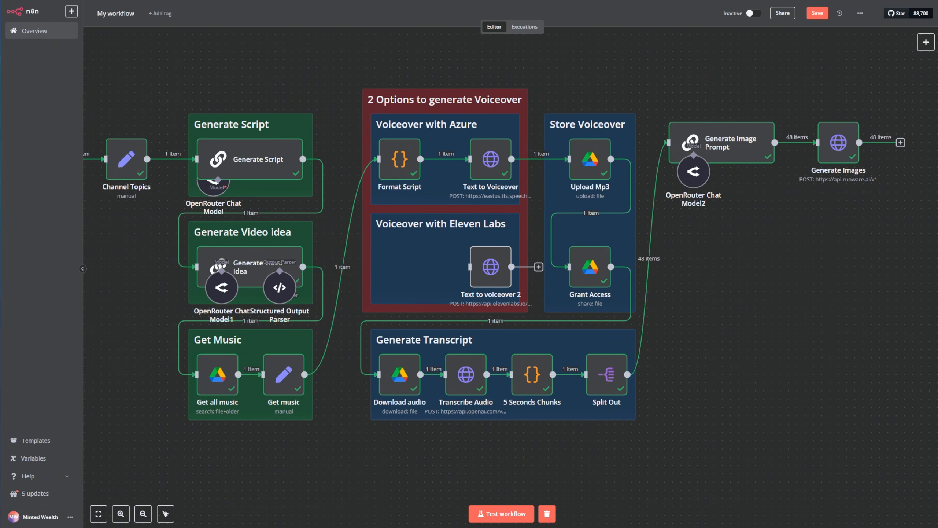
Step: Paste a Generate Images sticky note behind the image nodes and arrange the prompt, chat model and image request nodes in a row inside it
{"action": "key", "text": "ctrl+v"}
{"action": "left_click_drag", "start_coordinate": [849, 300], "coordinate": [735, 168]}
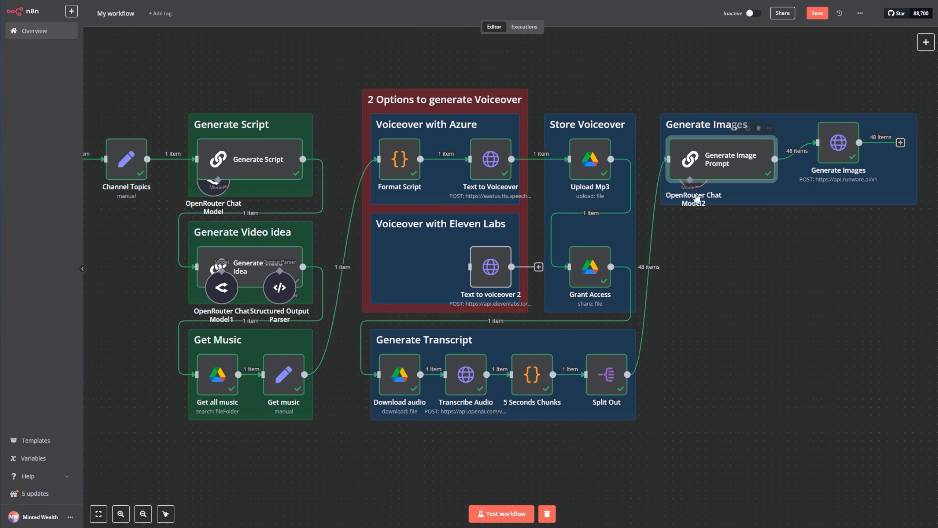
{"action": "mouse_move", "coordinate": [697, 200]}
{"action": "left_mouse_down"}
{"action": "mouse_move", "coordinate": [695, 211]}
{"action": "mouse_move", "coordinate": [696, 185]}
{"action": "left_mouse_up"}
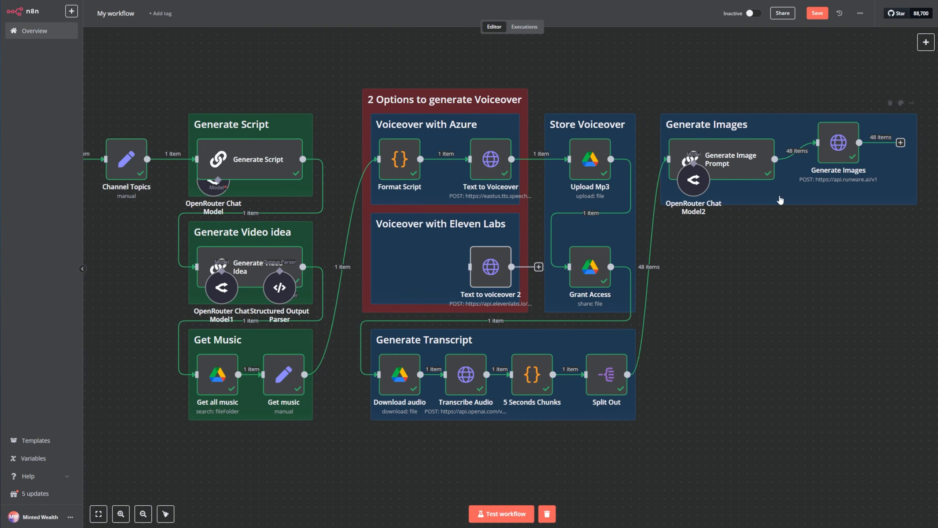
{"action": "left_click_drag", "start_coordinate": [825, 151], "coordinate": [889, 168]}
{"action": "left_click", "coordinate": [734, 170]}
{"action": "left_click", "coordinate": [778, 272]}
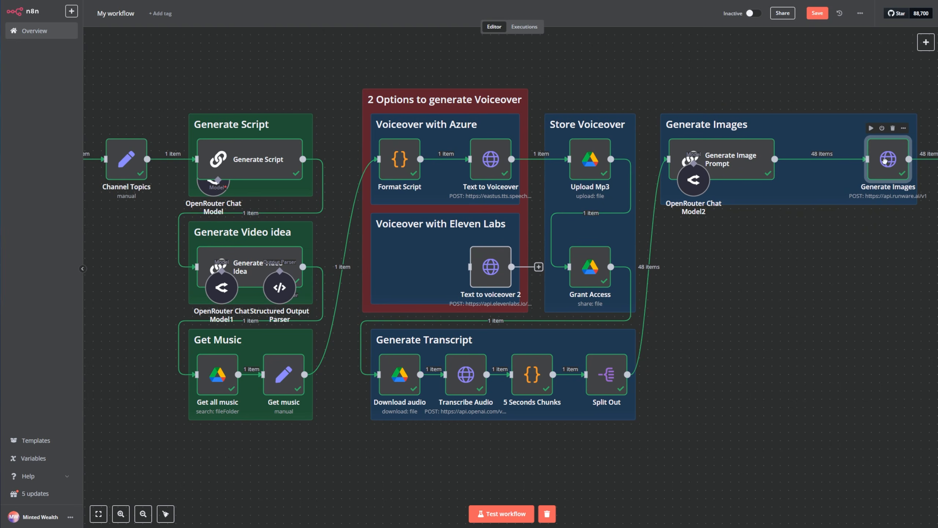
Step: Add a Code node after Generate Images and rename it Generate ass file
{"action": "left_click", "coordinate": [857, 288]}
{"action": "left_click_drag", "start_coordinate": [853, 288], "coordinate": [812, 295]}
{"action": "scroll", "coordinate": [793, 278], "scroll_direction": "down", "scroll_amount": 2}
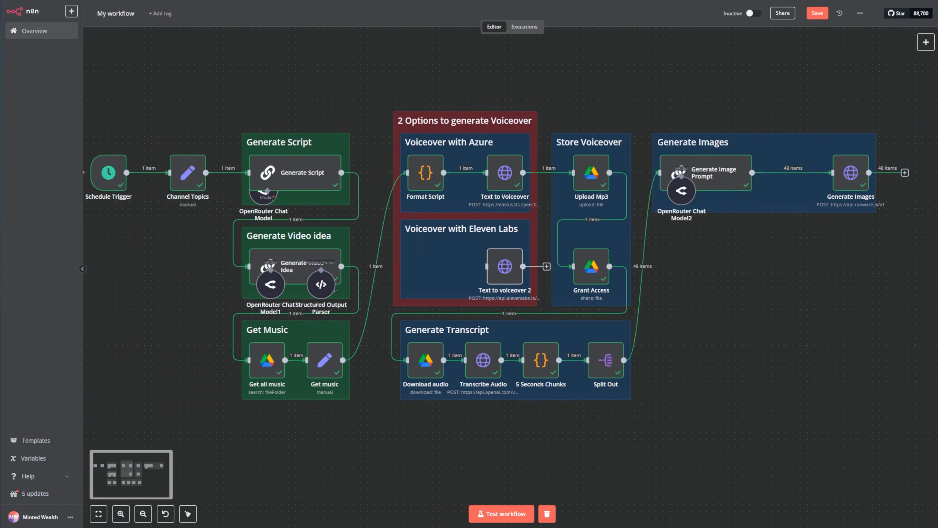
{"action": "left_click", "coordinate": [908, 176]}
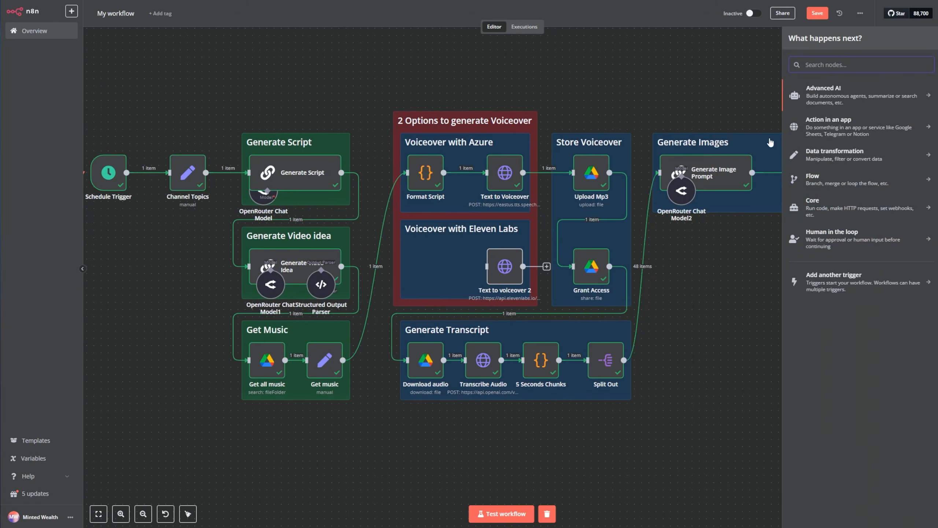
{"action": "type", "text": "code"}
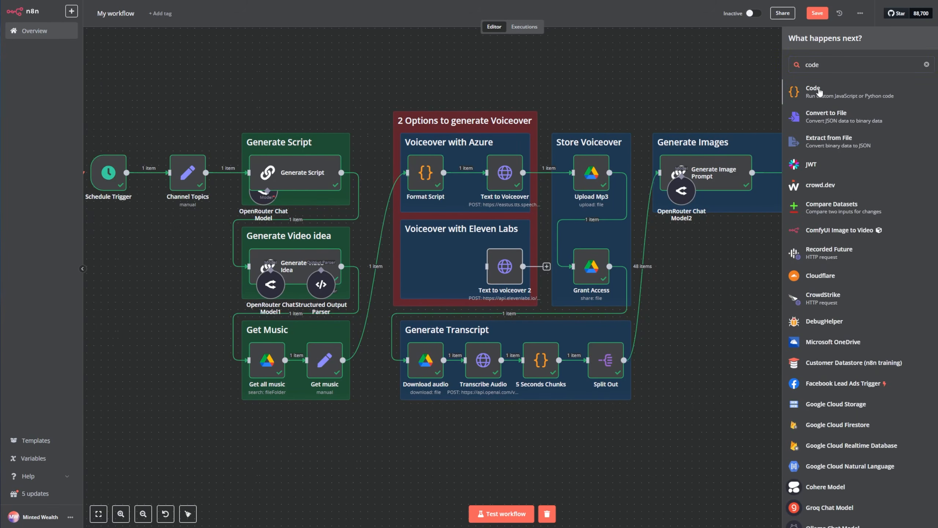
{"action": "left_click", "coordinate": [813, 89]}
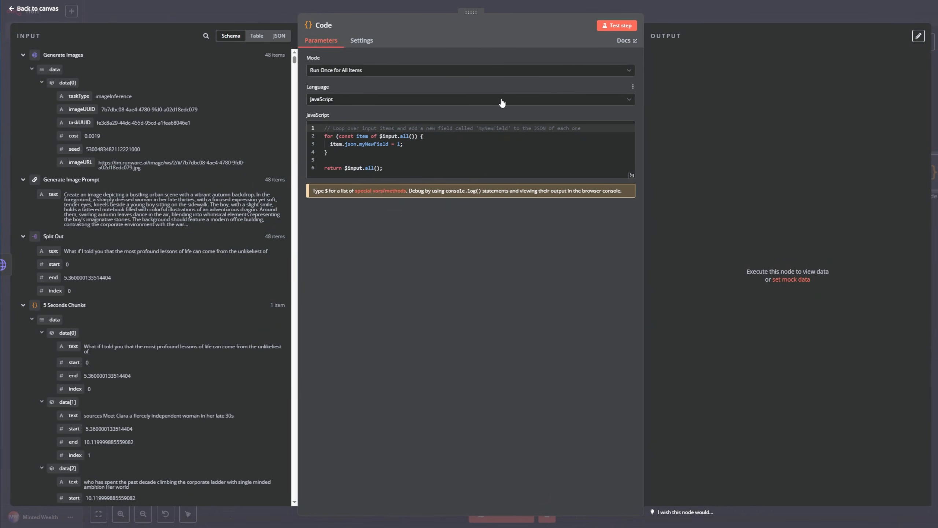
{"action": "left_click", "coordinate": [330, 25]}
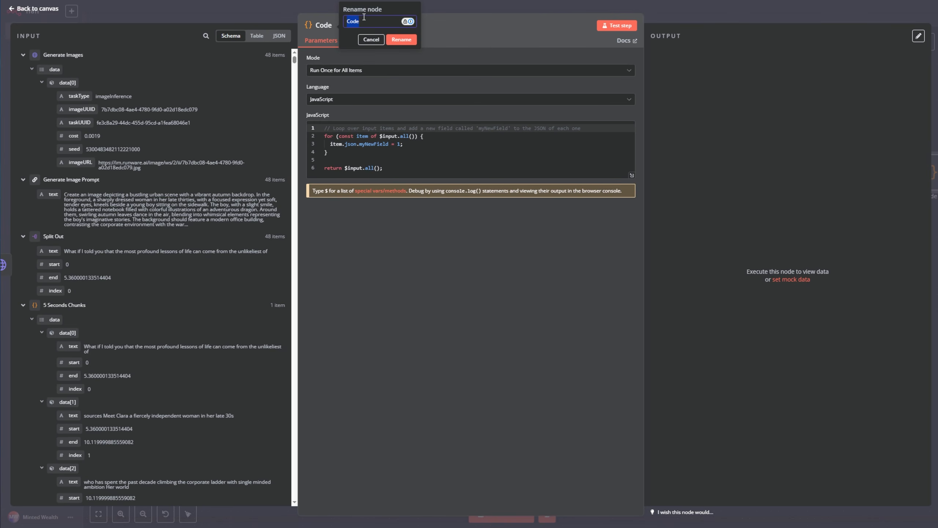
{"action": "type", "text": "Generate ass file"}
{"action": "left_click", "coordinate": [410, 40]}
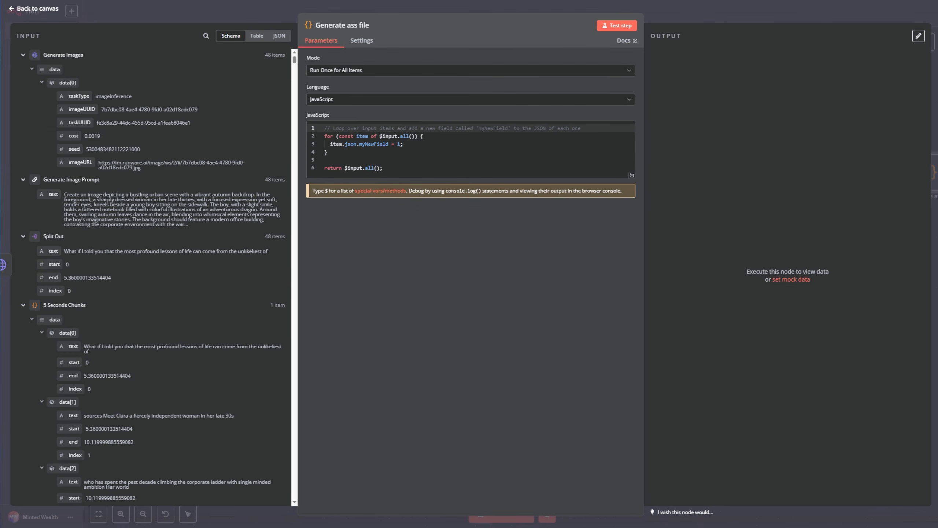
Step: Replace the default JavaScript in the Generate ass file node with the copied ASS subtitle script
{"action": "left_click", "coordinate": [443, 168]}
{"action": "key", "text": "ctrl+a"}
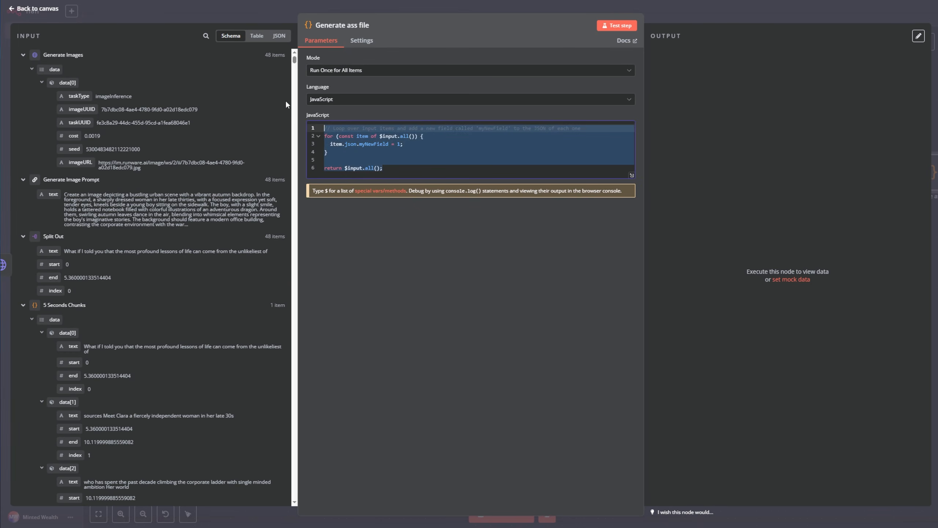
{"action": "key", "text": "BackSpace"}
{"action": "key", "text": "ctrl+v"}
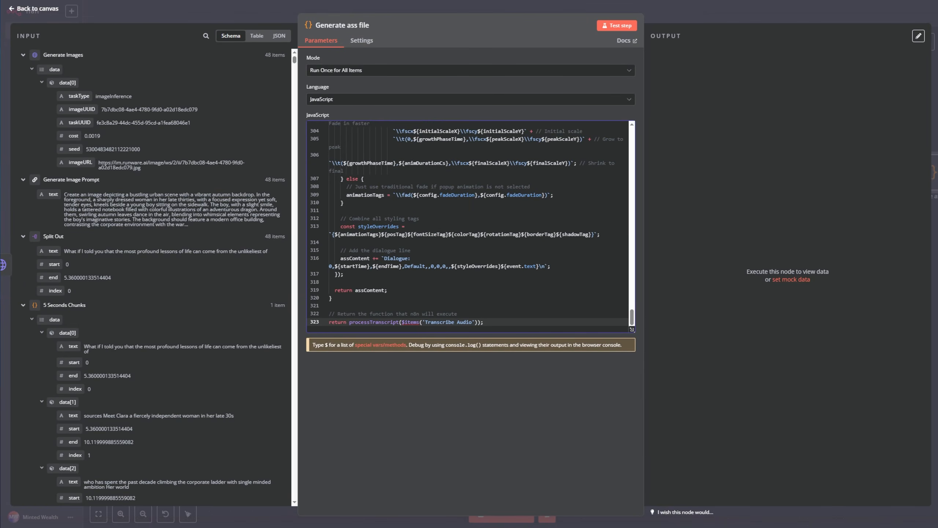
Step: Switch to the MintedWealth Community classroom, open the Generate ass file lesson and copy its JavaScript code
{"action": "key", "text": "alt+Tab"}
{"action": "scroll", "coordinate": [317, 285], "scroll_direction": "down", "scroll_amount": 1}
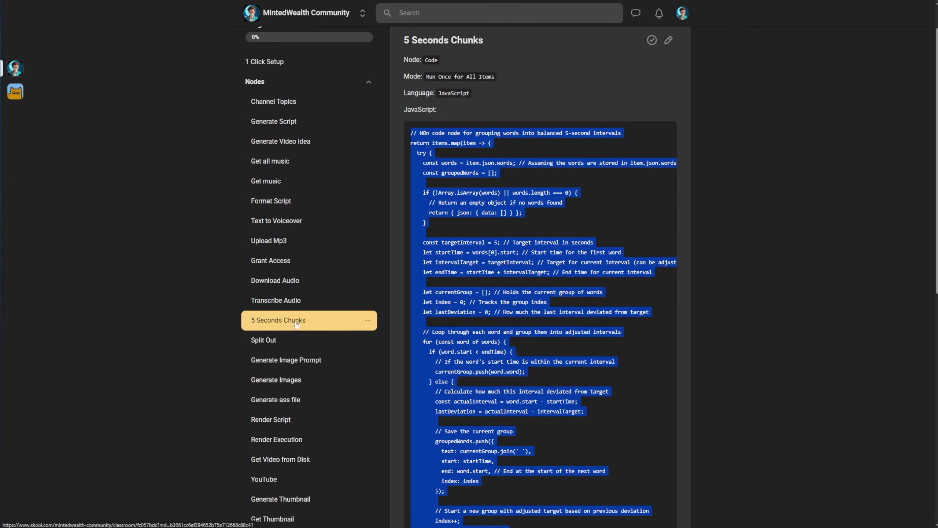
{"action": "left_click", "coordinate": [309, 400]}
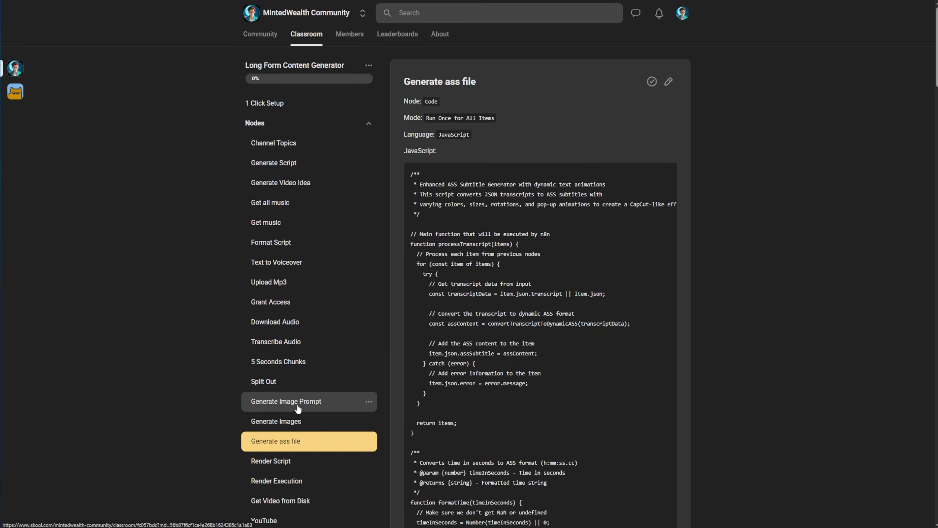
{"action": "triple_click", "coordinate": [530, 187]}
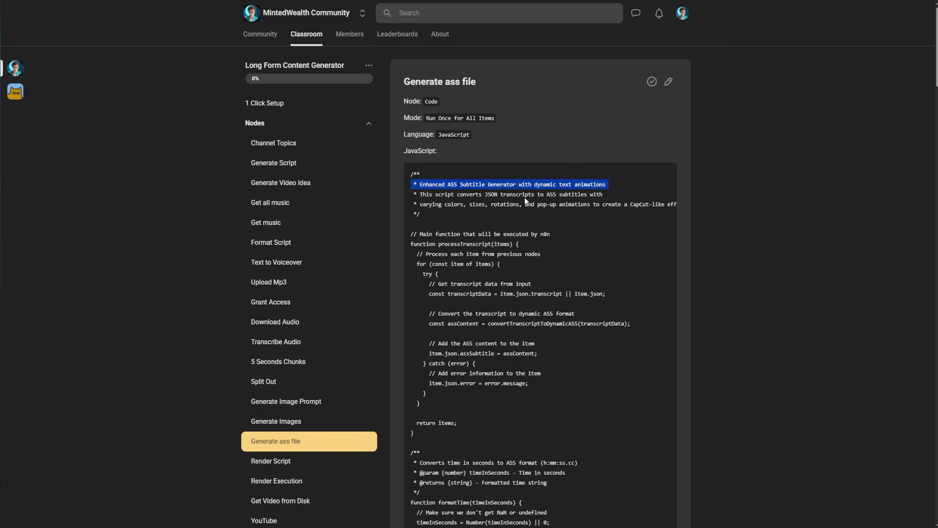
{"action": "key", "text": "ctrl+a"}
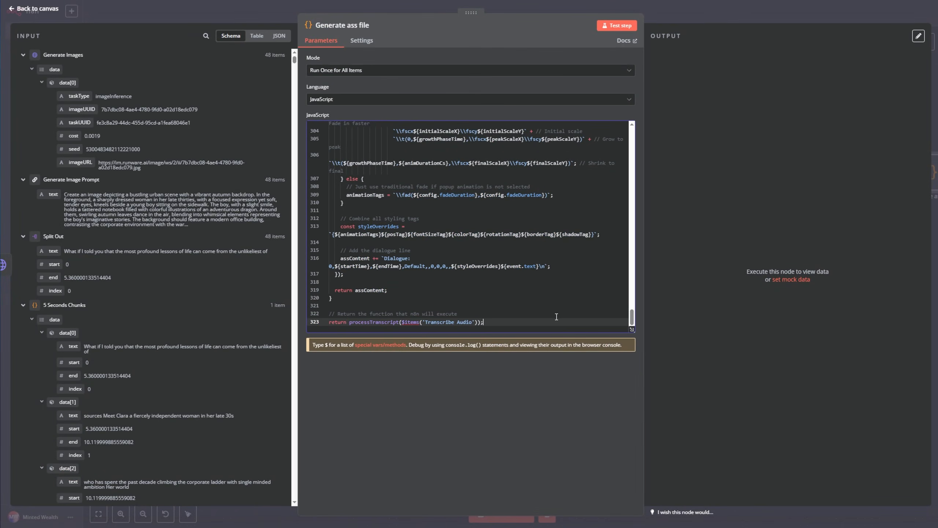
Step: In the Generate ass file node's expanded code editor, clear the existing code and paste the copied subtitle generator script
{"action": "left_click", "coordinate": [632, 329]}
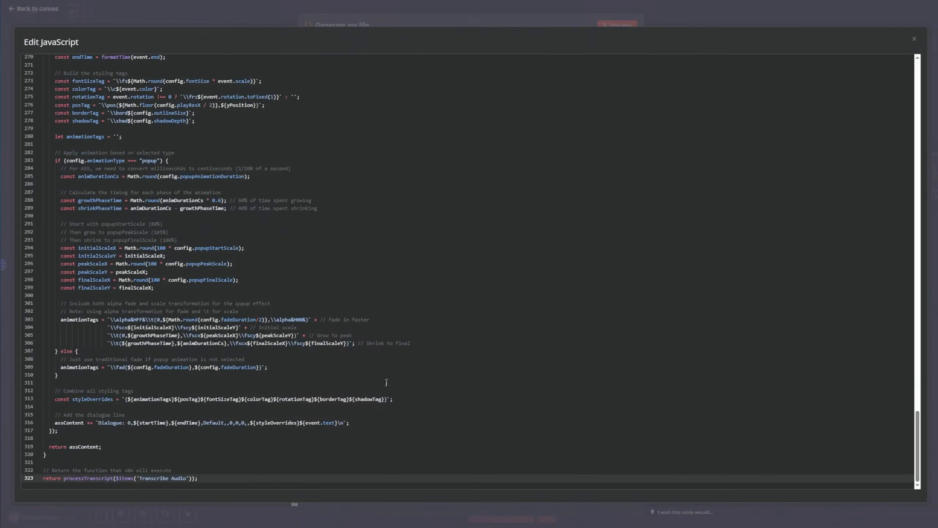
{"action": "key", "text": "ctrl+a"}
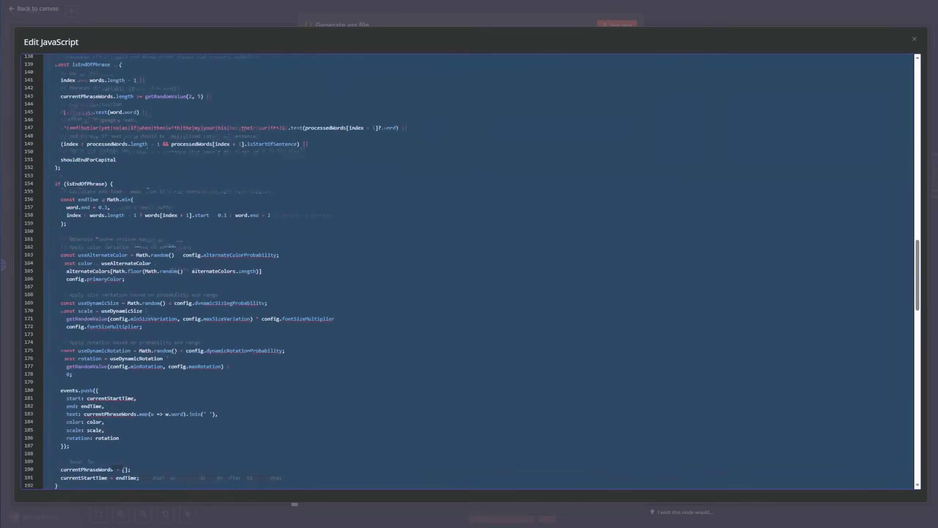
{"action": "scroll", "coordinate": [469, 270], "scroll_direction": "up", "scroll_amount": 10}
{"action": "key", "text": "BackSpace"}
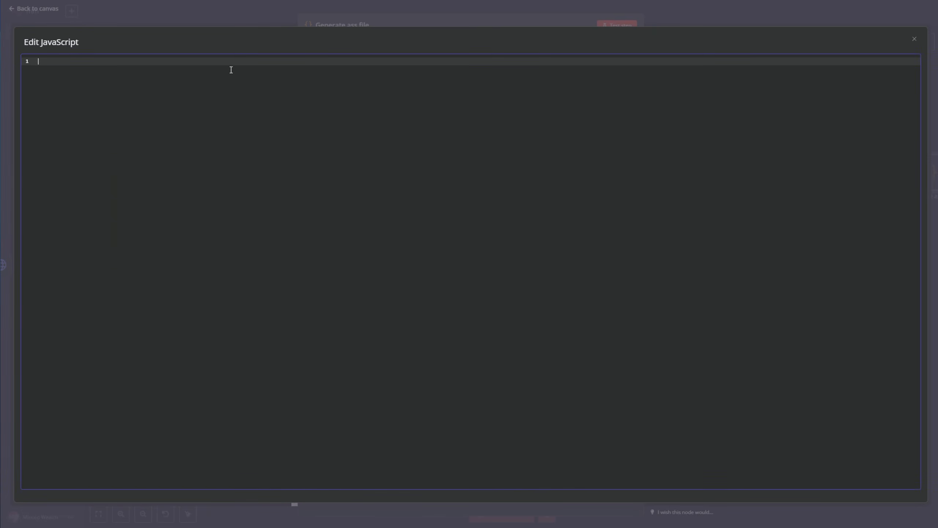
{"action": "key", "text": "ctrl+v"}
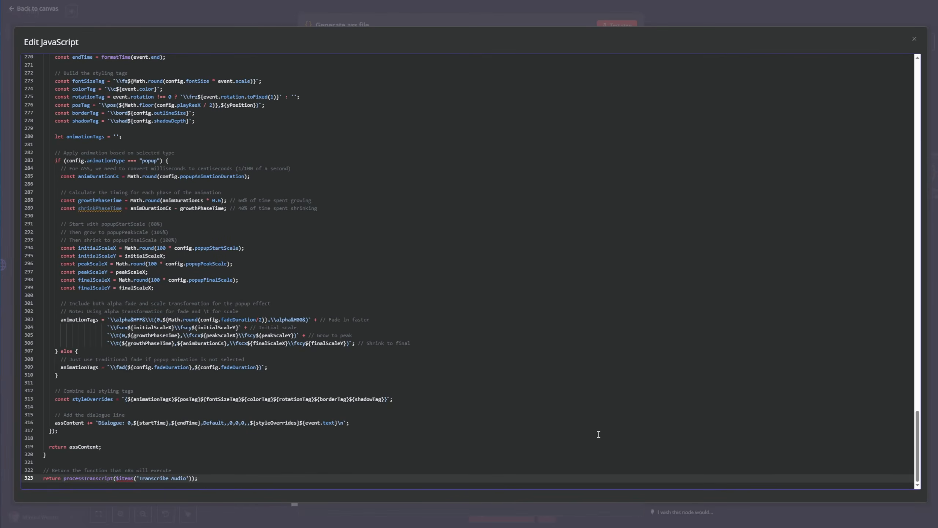
Step: Review the pasted script, including the Transcribe Audio reference in its return line, then close the editor and return to the canvas
{"action": "scroll", "coordinate": [599, 434], "scroll_direction": "up", "scroll_amount": 20}
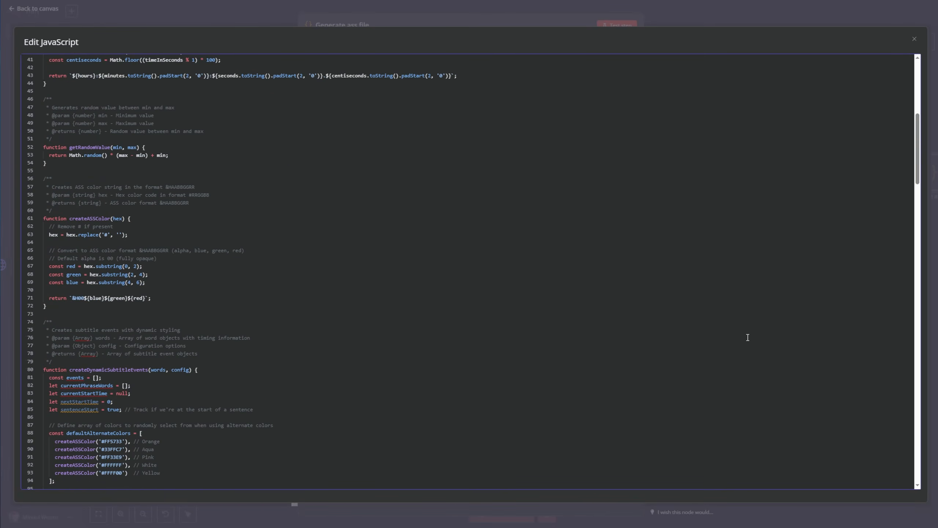
{"action": "left_click_drag", "start_coordinate": [918, 166], "coordinate": [892, 492]}
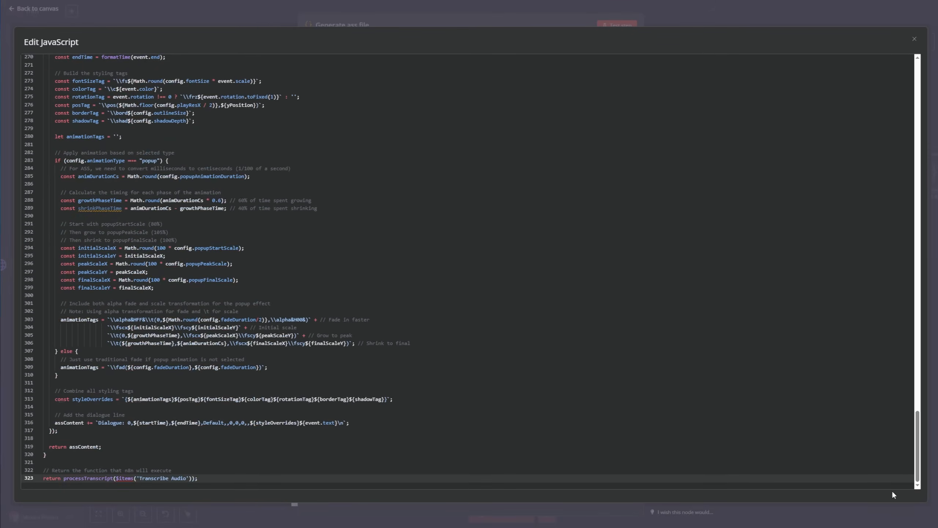
{"action": "left_click_drag", "start_coordinate": [138, 480], "coordinate": [188, 479]}
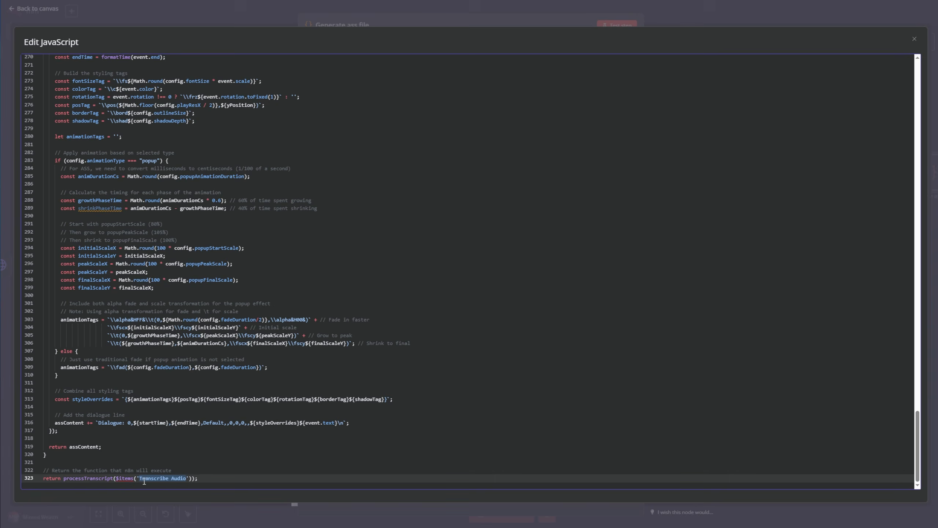
{"action": "scroll", "coordinate": [575, 306], "scroll_direction": "up", "scroll_amount": 5}
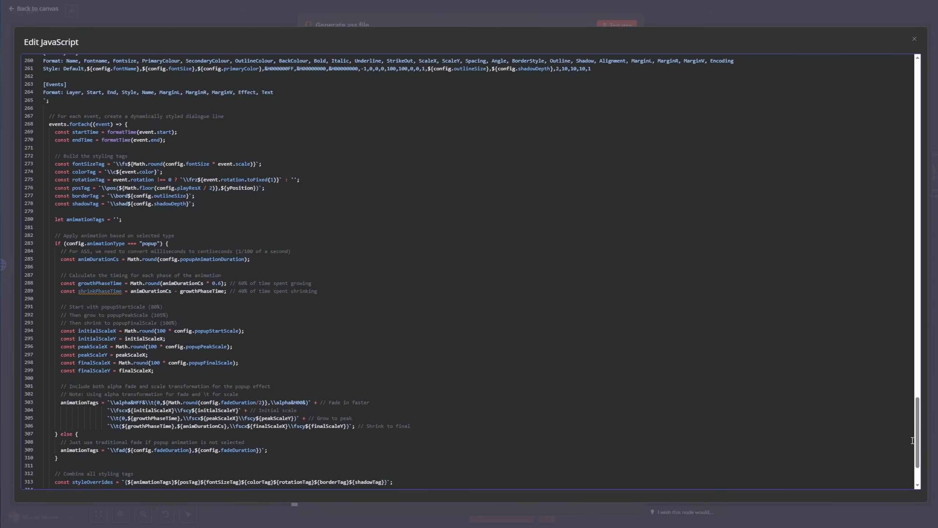
{"action": "left_click_drag", "start_coordinate": [919, 444], "coordinate": [901, 62]}
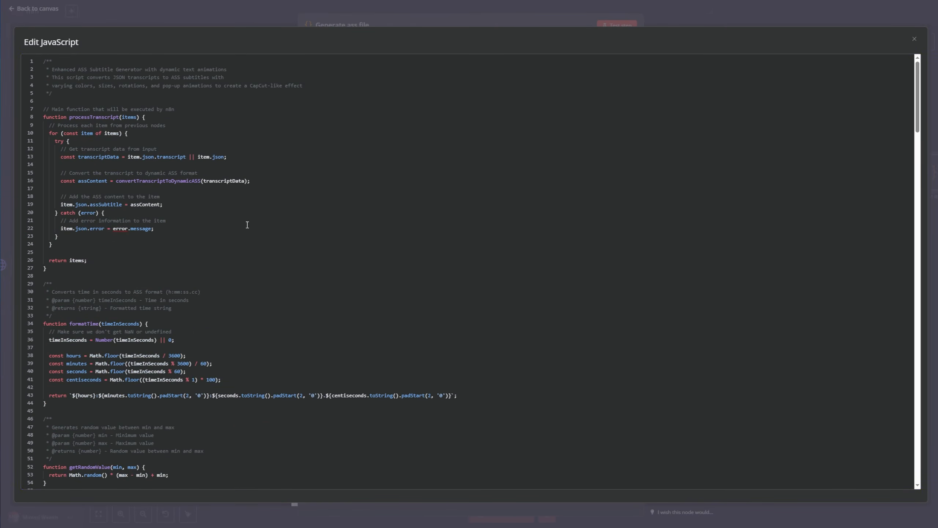
{"action": "left_click", "coordinate": [914, 39]}
{"action": "left_click", "coordinate": [34, 9]}
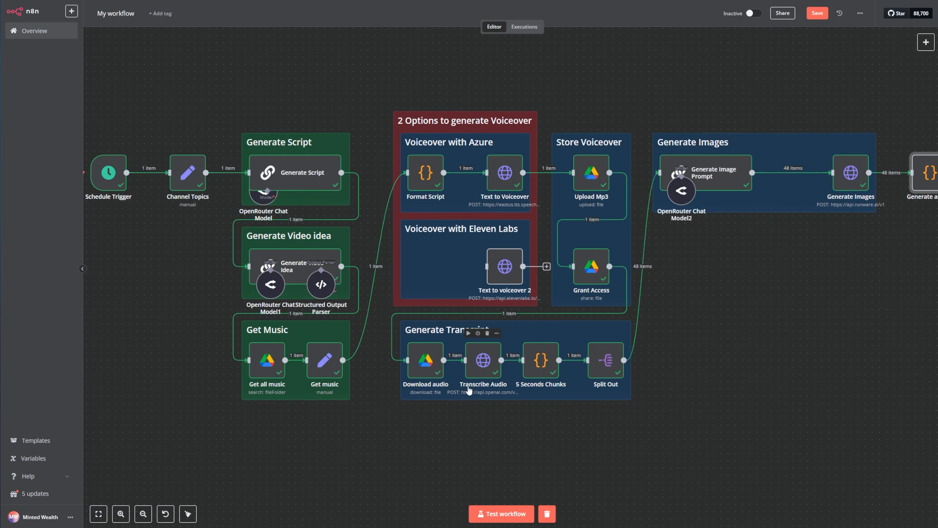
Step: Place the Generate ass file node below the Generate Images group and shift both slightly away from the Store Voiceover group
{"action": "scroll", "coordinate": [562, 410], "scroll_direction": "right", "scroll_amount": 5}
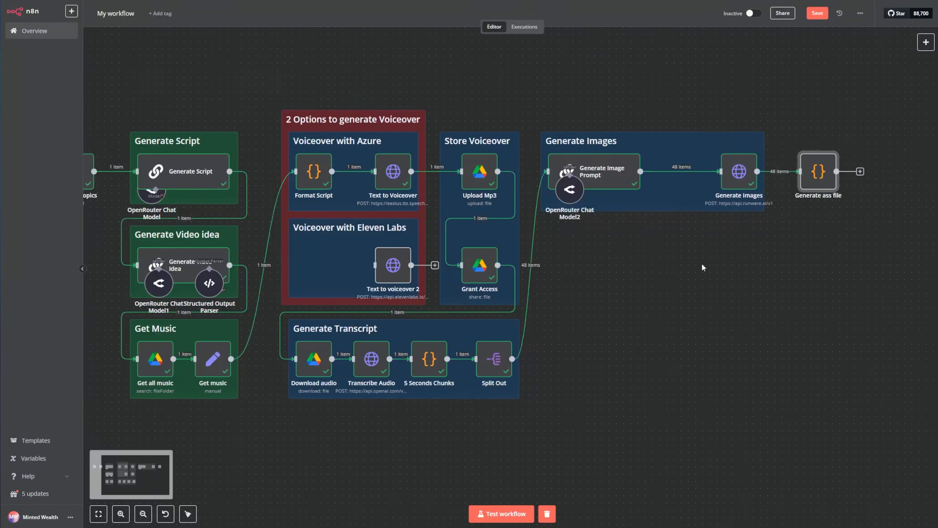
{"action": "left_click_drag", "start_coordinate": [807, 172], "coordinate": [559, 266]}
{"action": "left_click_drag", "start_coordinate": [535, 107], "coordinate": [774, 296]}
{"action": "left_click_drag", "start_coordinate": [661, 195], "coordinate": [678, 195]}
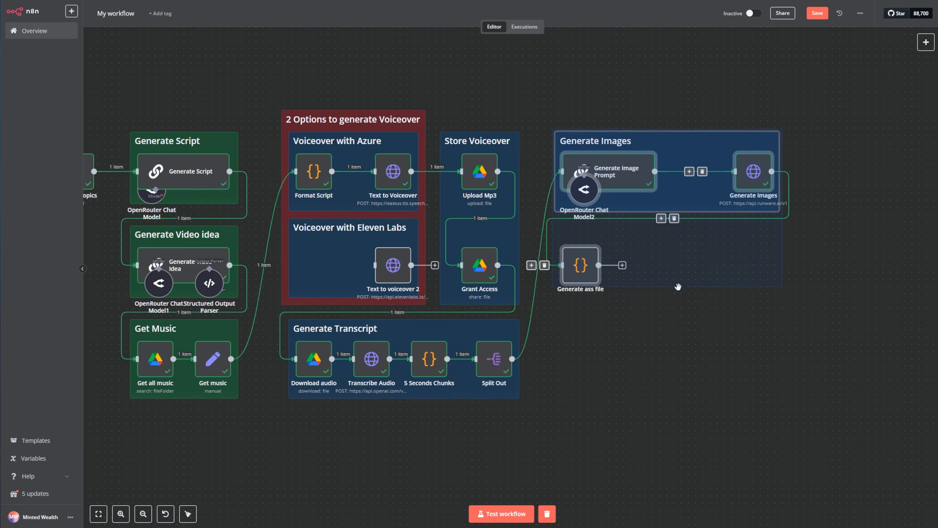
Step: Test the Generate ass file node, inspect the subtitle dialogue lines in its JSON output, and return to the canvas
{"action": "double_click", "coordinate": [589, 269]}
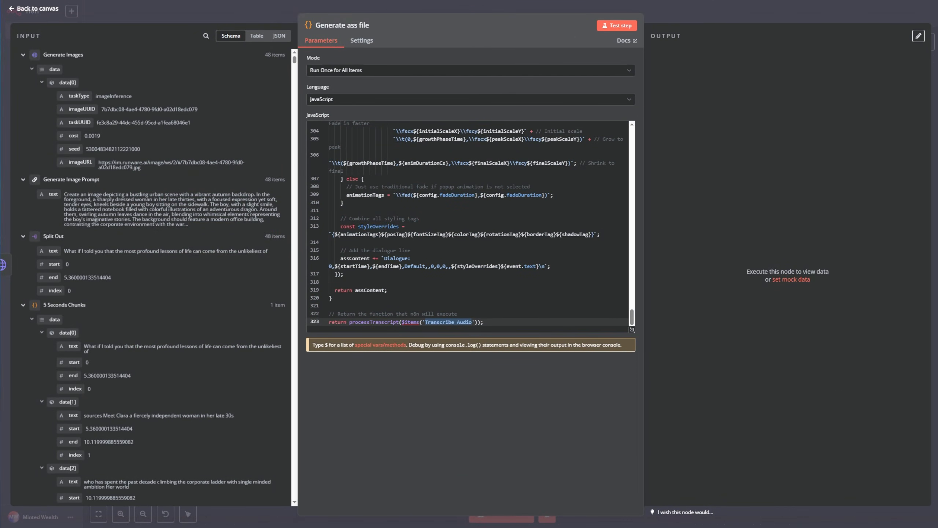
{"action": "left_click", "coordinate": [630, 28]}
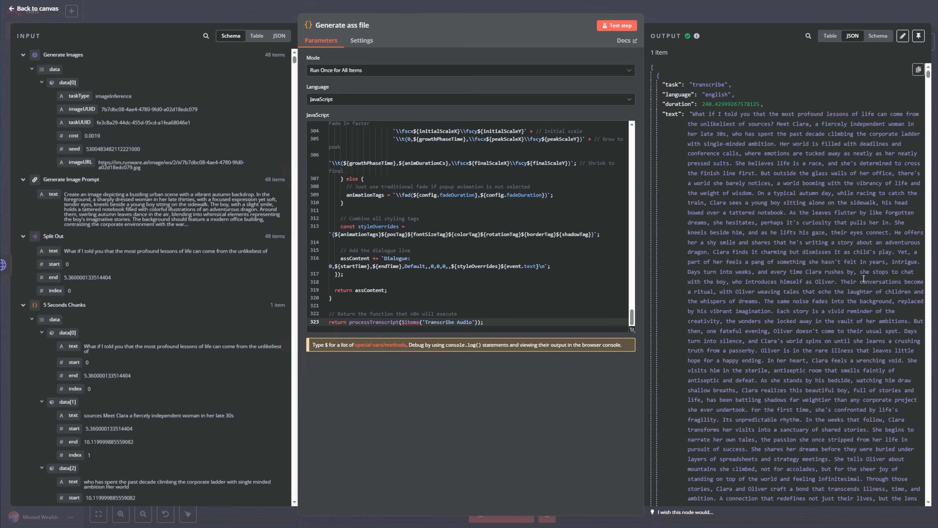
{"action": "left_click_drag", "start_coordinate": [928, 74], "coordinate": [865, 413]}
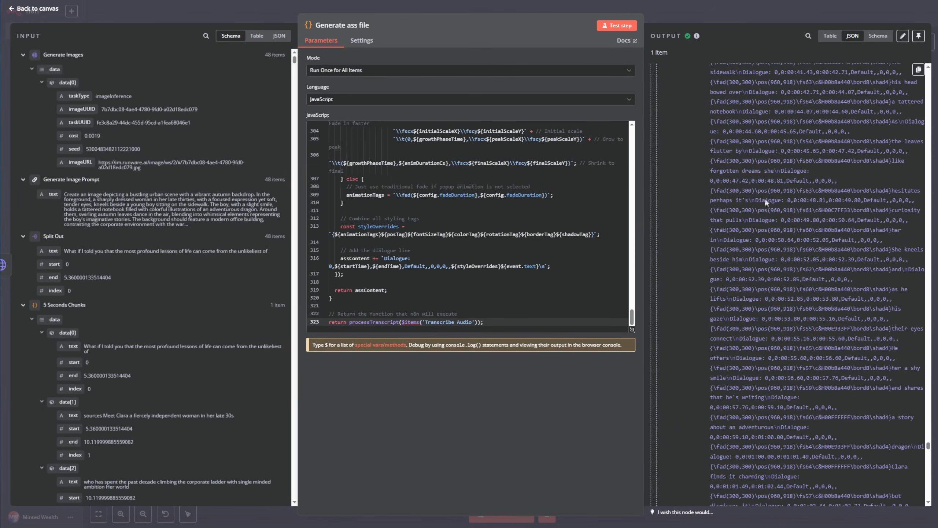
{"action": "left_click", "coordinate": [35, 8]}
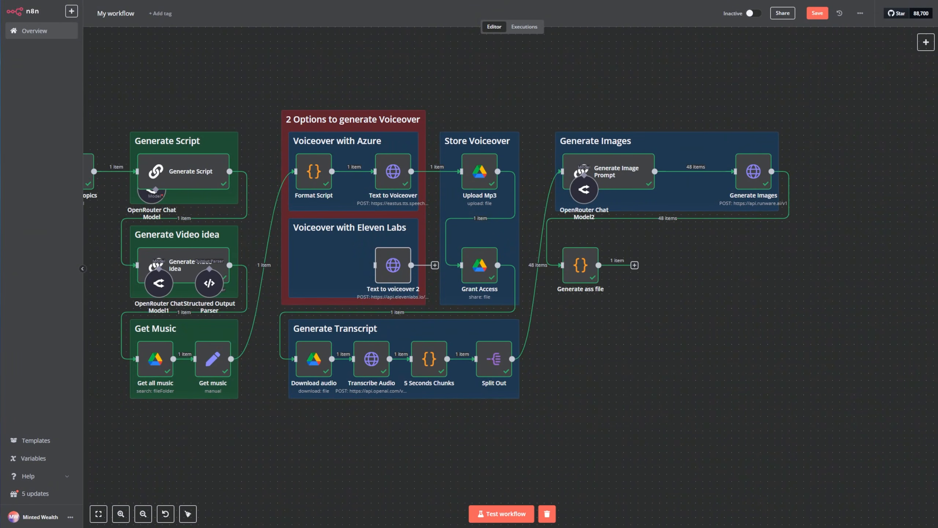
Step: Add a Code node after Generate ass file and place it close beside that node on the canvas
{"action": "left_click", "coordinate": [635, 265]}
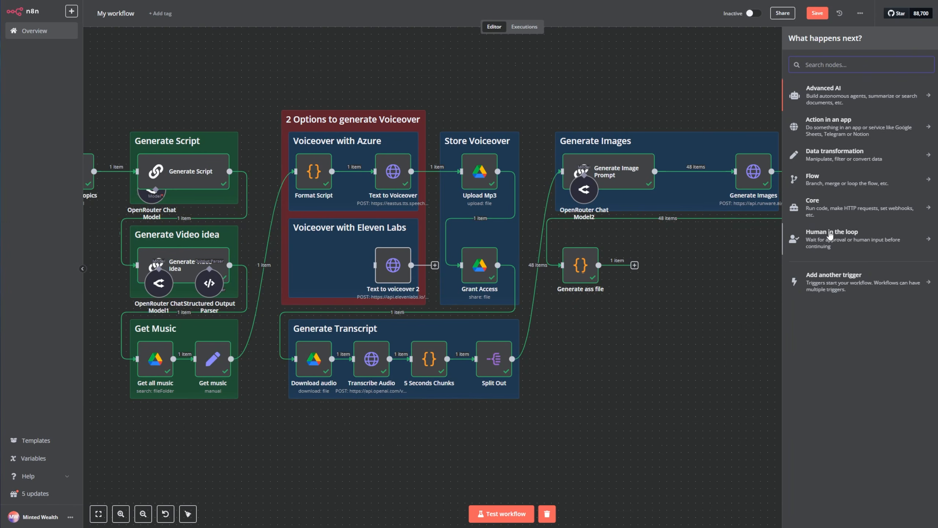
{"action": "type", "text": "ren"}
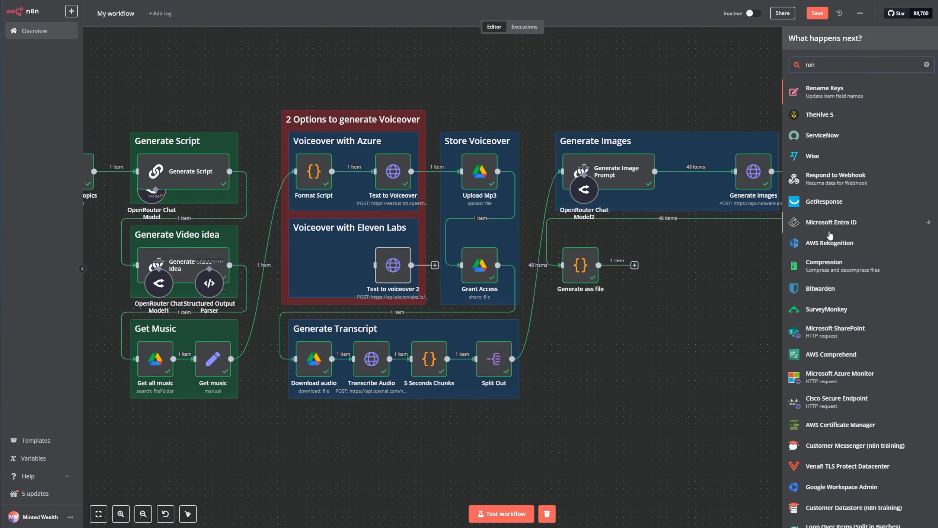
{"action": "key", "text": "BackSpace"}
{"action": "key", "text": "BackSpace"}
{"action": "key", "text": "BackSpace"}
{"action": "type", "text": "code"}
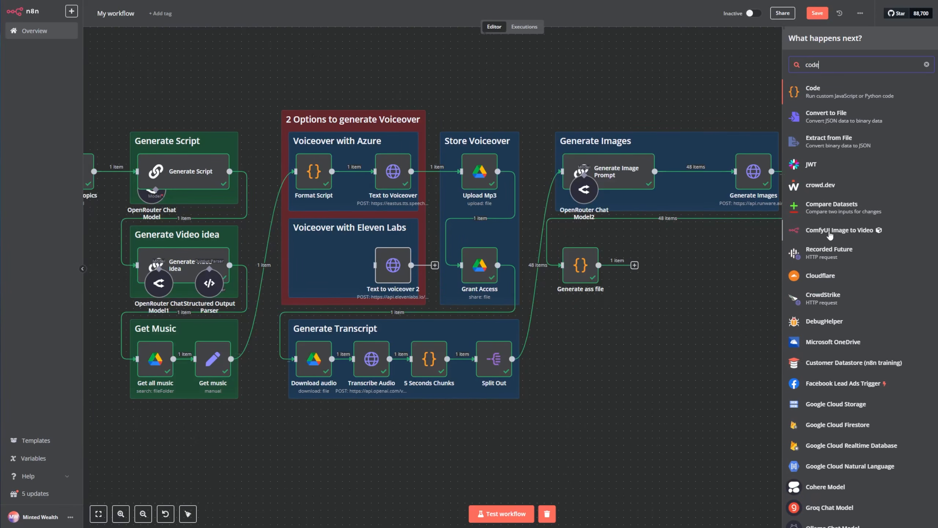
{"action": "left_click", "coordinate": [834, 99]}
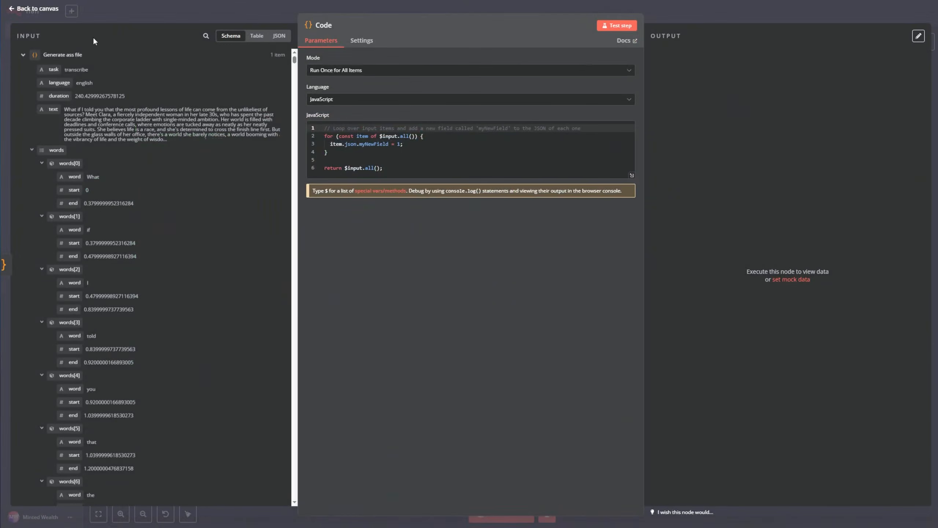
{"action": "key", "text": "Escape"}
{"action": "mouse_move", "coordinate": [664, 275]}
{"action": "left_mouse_down"}
{"action": "mouse_move", "coordinate": [635, 275]}
{"action": "mouse_move", "coordinate": [654, 273]}
{"action": "left_mouse_up"}
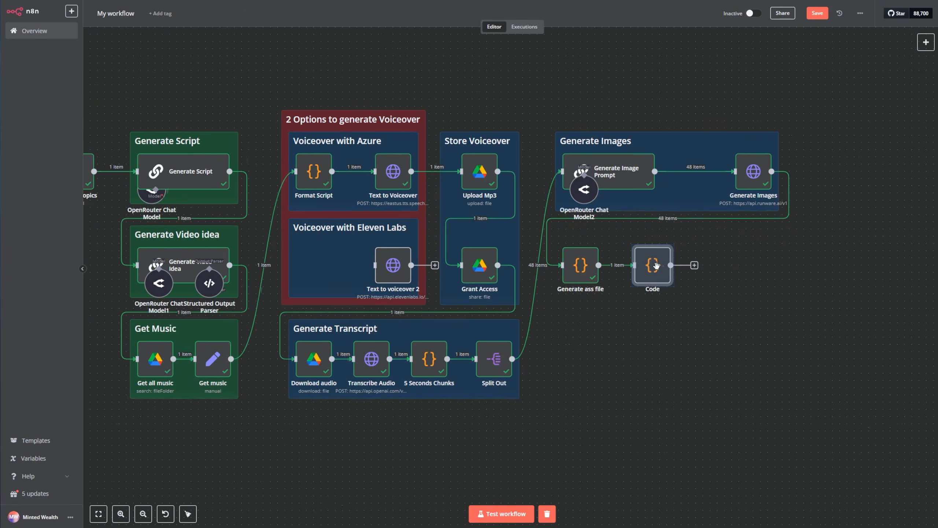
Step: Open the new Code node after Generate ass file and rename it Render Script
{"action": "double_click", "coordinate": [657, 275]}
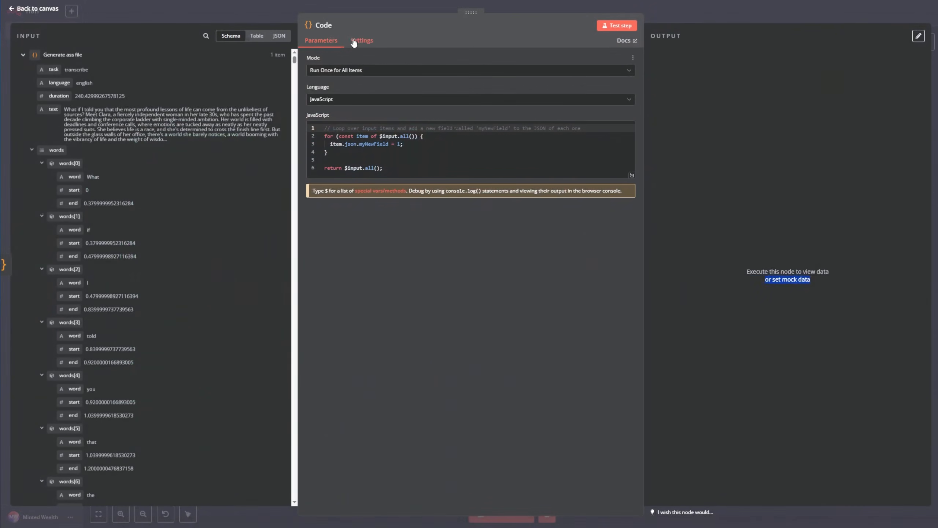
{"action": "left_click", "coordinate": [327, 25]}
{"action": "key", "text": "ctrl+a"}
{"action": "type", "text": "Re"}
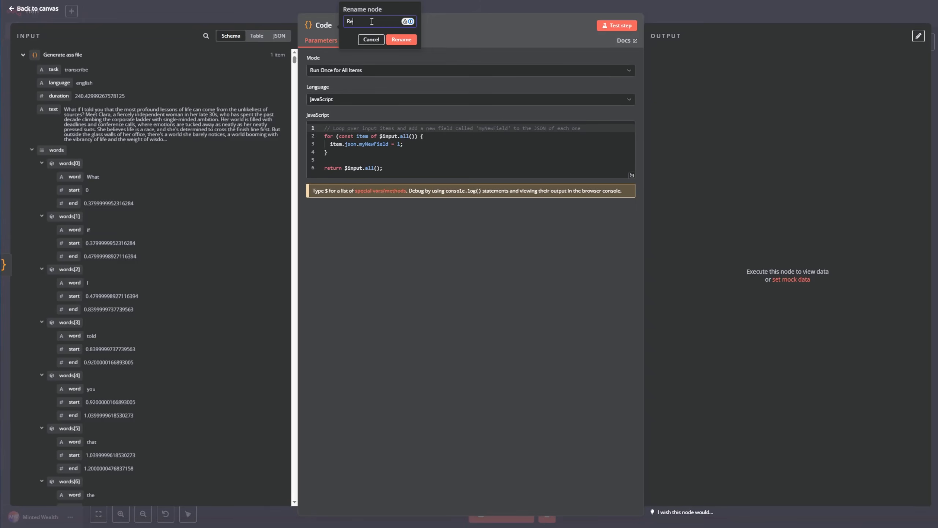
{"action": "type", "text": "nder Script"}
{"action": "key", "text": "Return"}
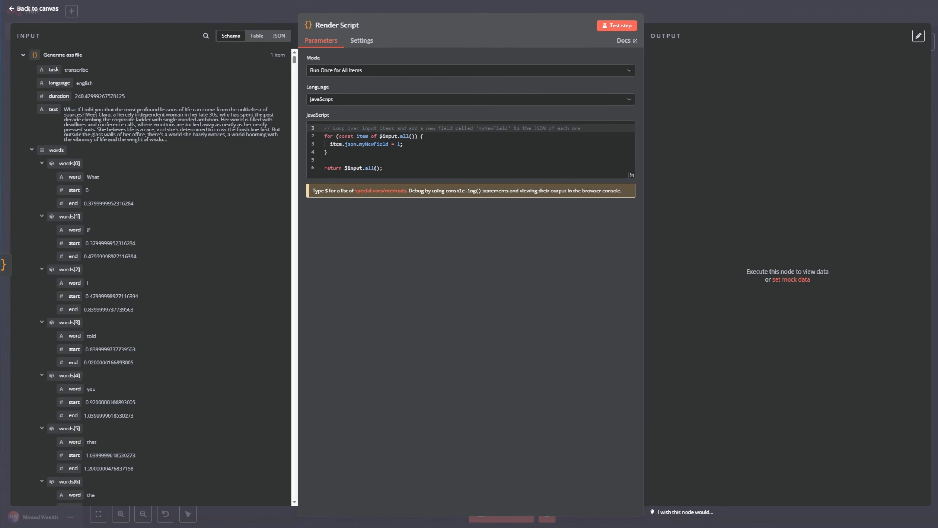
Step: Replace the Render Script node's default code with the JavaScript from the Render Script lesson in the MintedWealth Community classroom
{"action": "key", "text": "ctrl+Tab"}
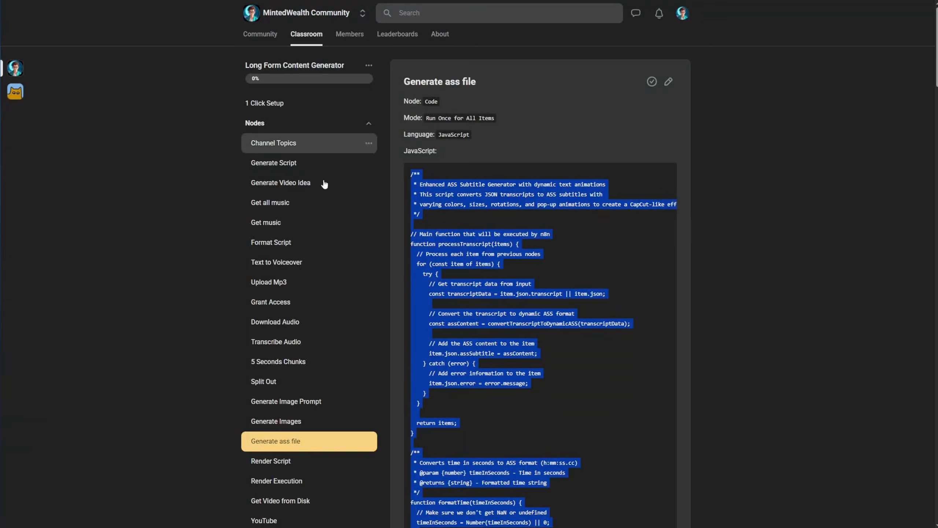
{"action": "scroll", "coordinate": [309, 426], "scroll_direction": "down", "scroll_amount": 2}
{"action": "left_click", "coordinate": [292, 382]}
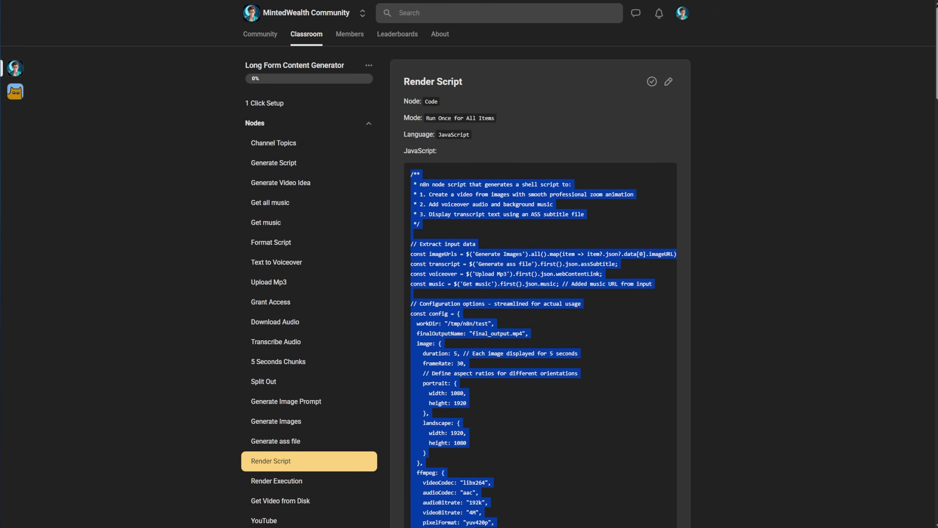
{"action": "key", "text": "ctrl+Tab"}
{"action": "left_click", "coordinate": [632, 176]}
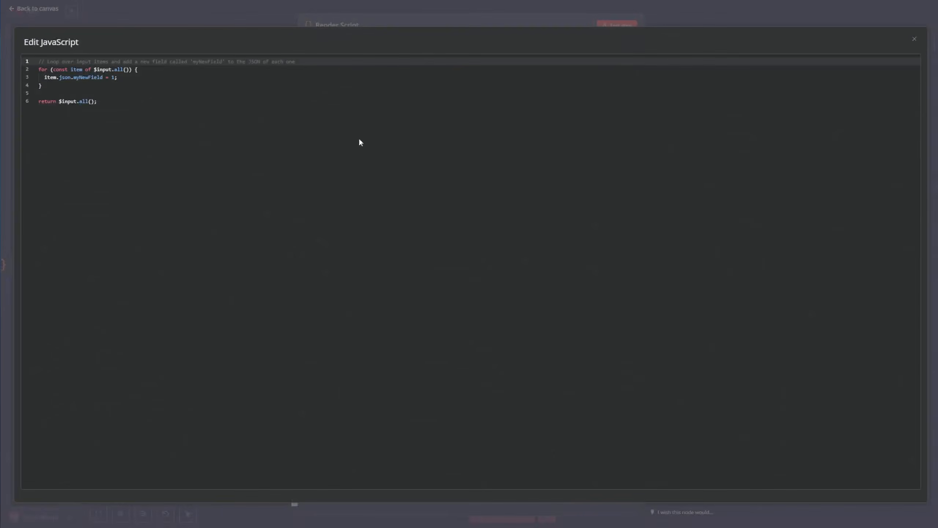
{"action": "key", "text": "ctrl+a"}
{"action": "key", "text": "ctrl+v"}
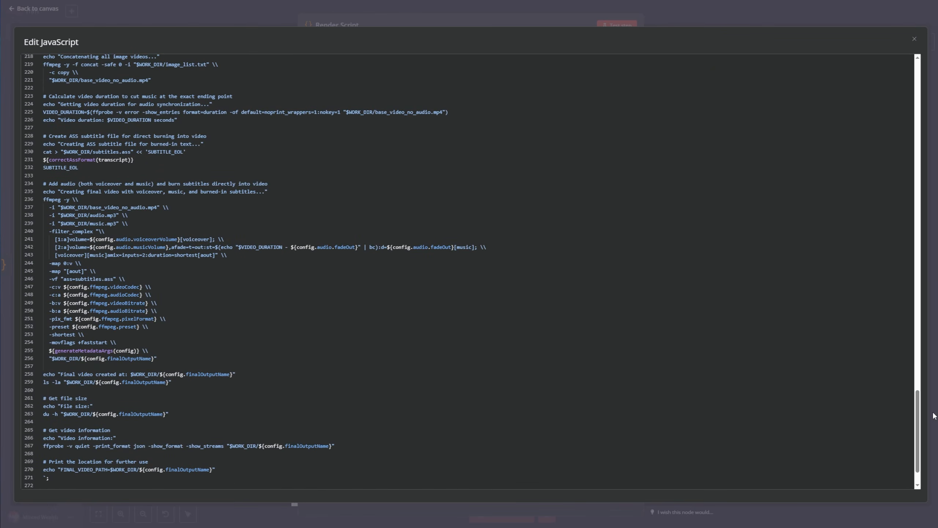
Step: Review the imageUrls, transcript, voiceover and music references at the start of the pasted script, and close the code editor
{"action": "left_click_drag", "start_coordinate": [917, 420], "coordinate": [899, 62]}
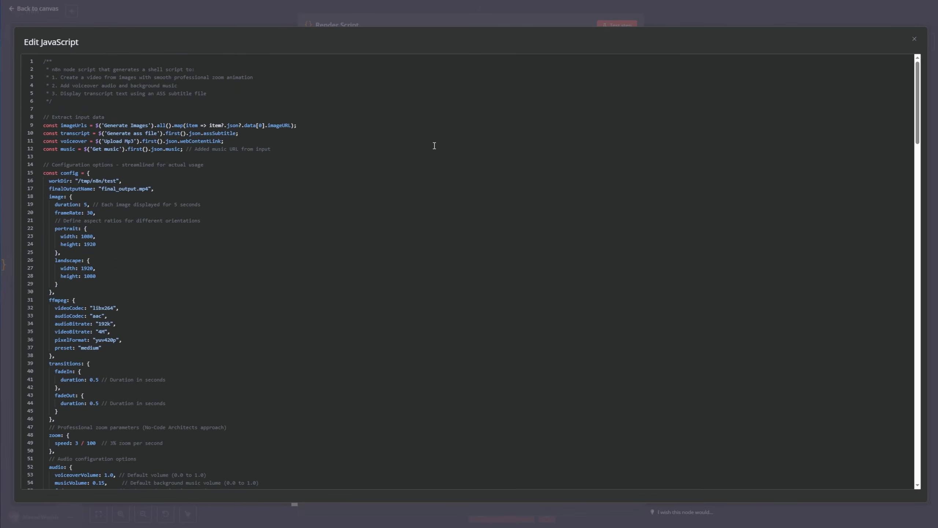
{"action": "left_click", "coordinate": [71, 123]}
{"action": "double_click", "coordinate": [71, 124]}
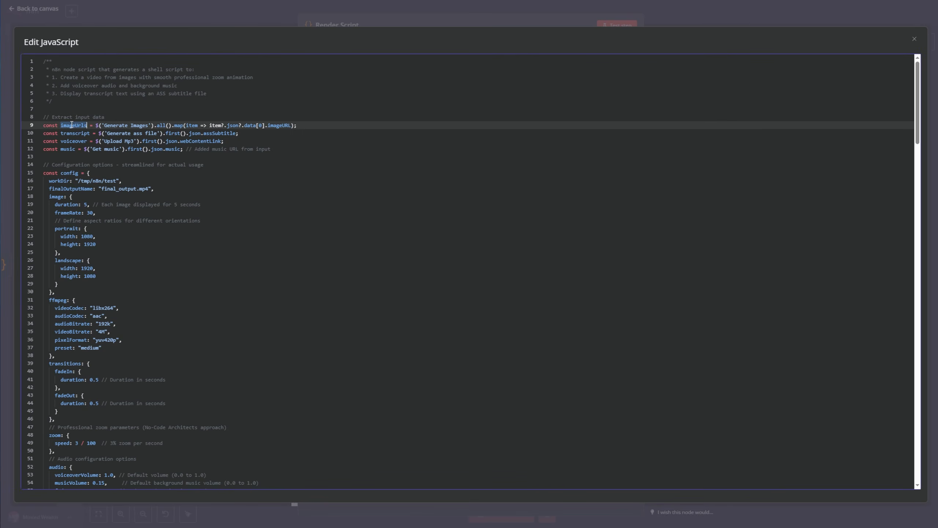
{"action": "triple_click", "coordinate": [96, 133]}
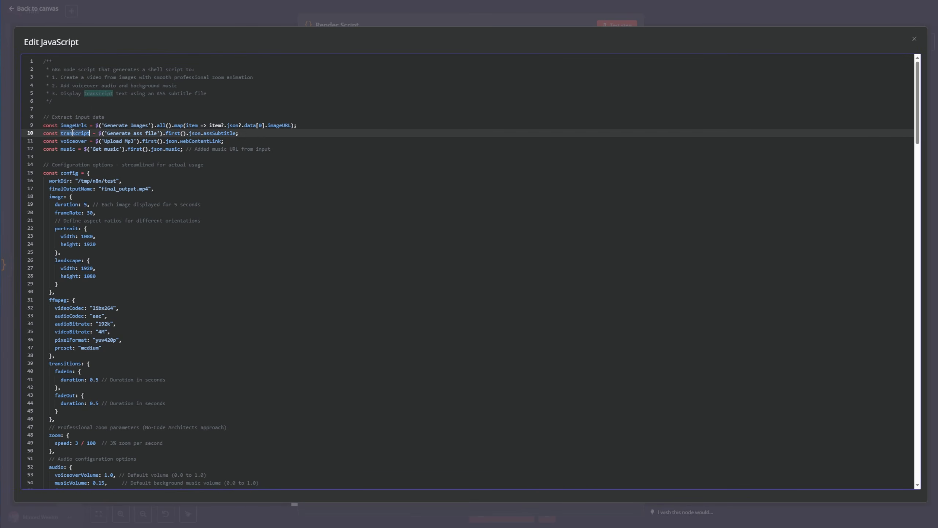
{"action": "double_click", "coordinate": [74, 140]}
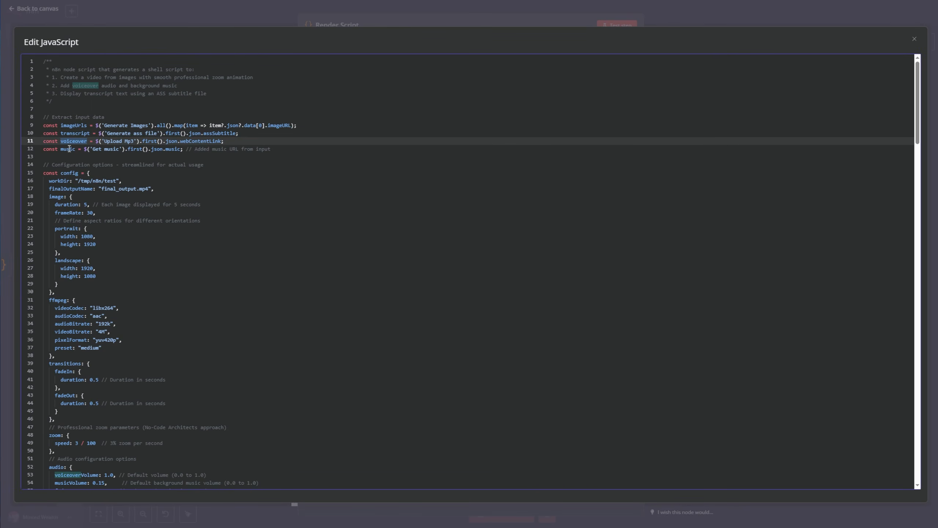
{"action": "double_click", "coordinate": [69, 148]}
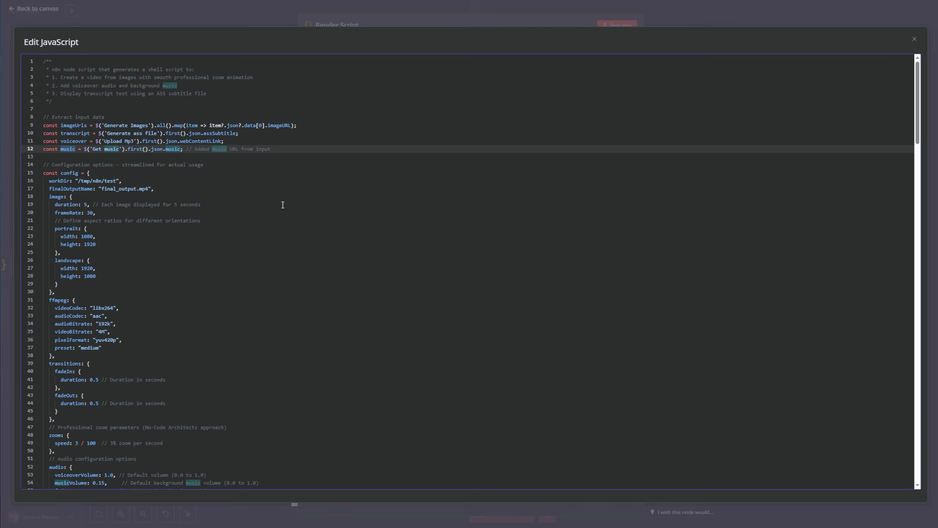
{"action": "left_click", "coordinate": [914, 39]}
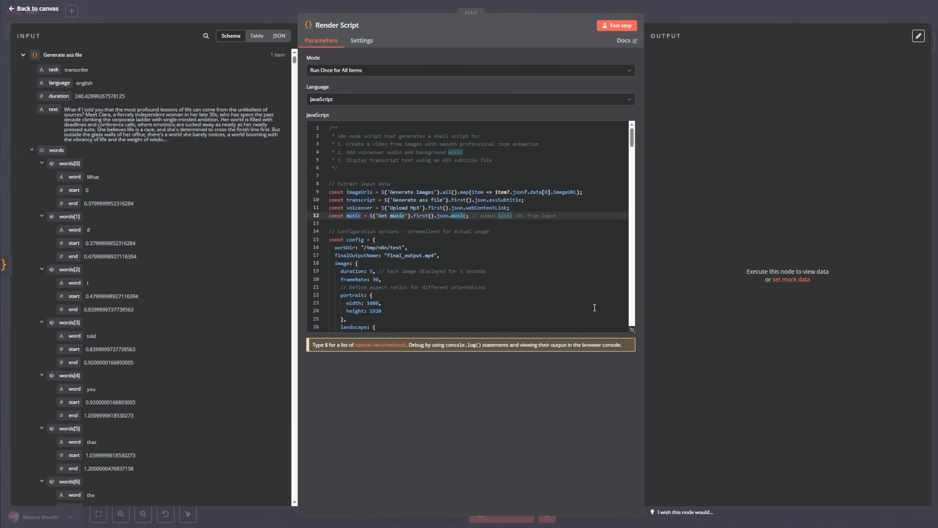
Step: Test the Render Script node, look through the generated shell command in its output, and return to the canvas
{"action": "left_click", "coordinate": [616, 26]}
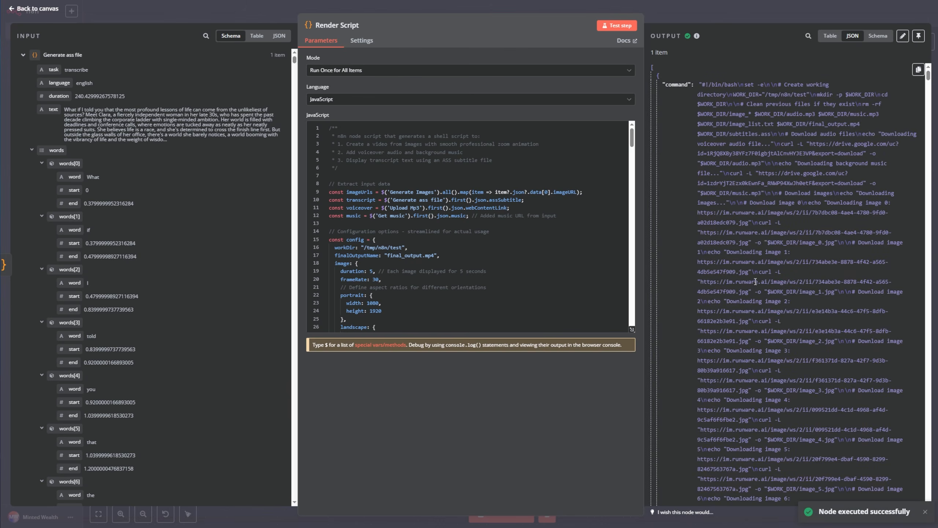
{"action": "scroll", "coordinate": [914, 429], "scroll_direction": "down", "scroll_amount": 20}
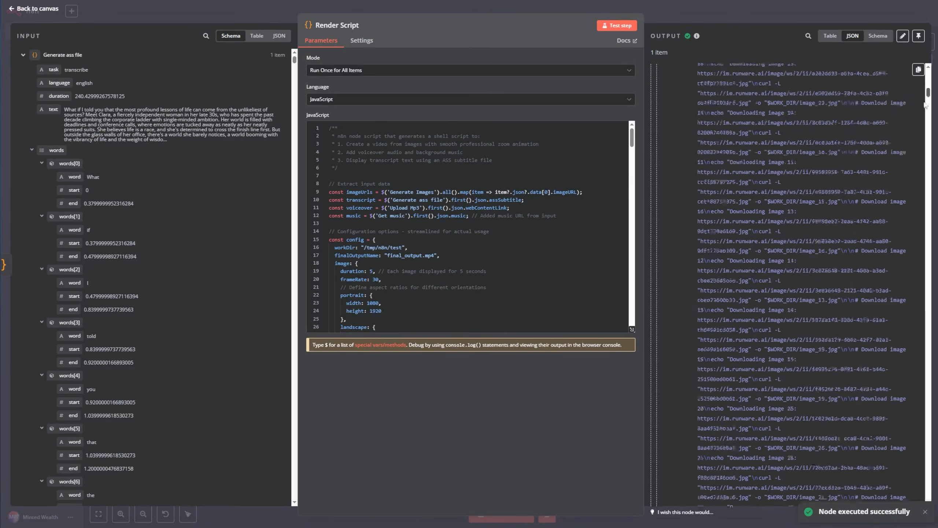
{"action": "scroll", "coordinate": [914, 429], "scroll_direction": "up", "scroll_amount": 20}
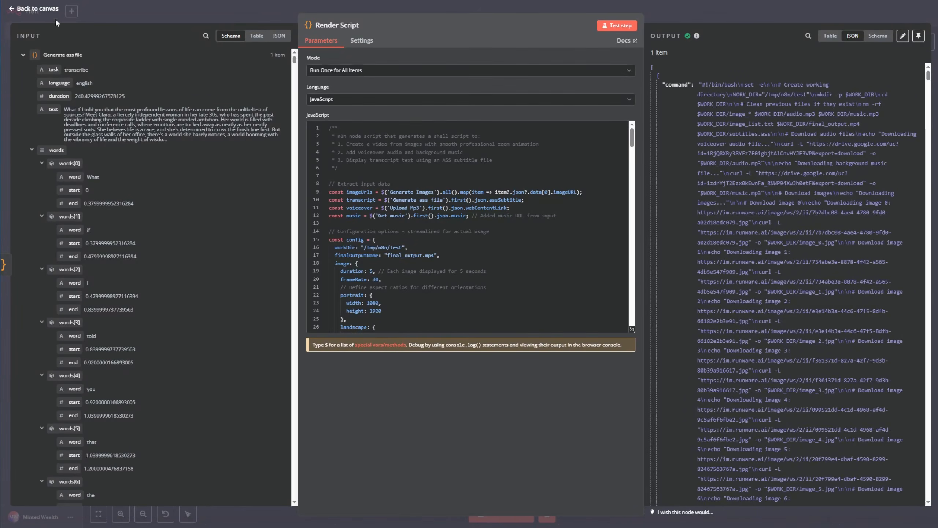
{"action": "left_click", "coordinate": [48, 10]}
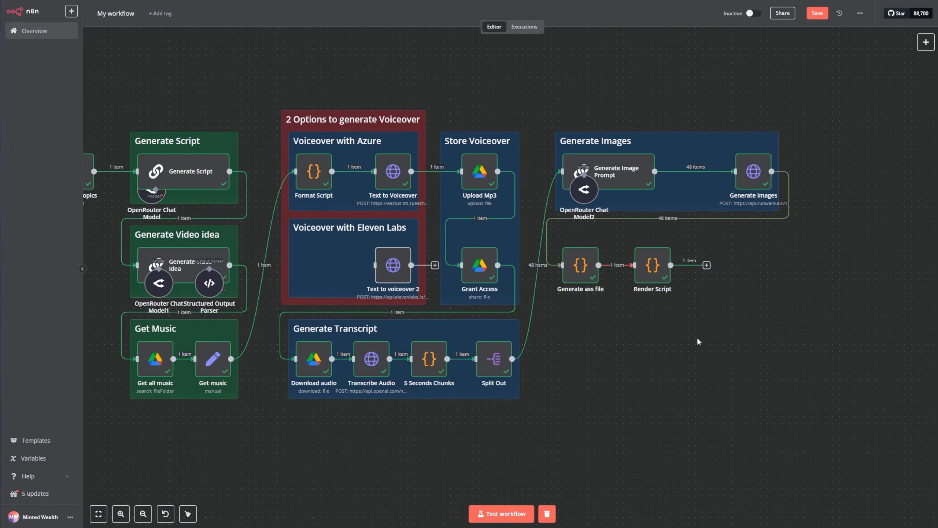
Step: Move Render Script slightly closer to Generate ass file and add an Execute Command node after it
{"action": "left_click_drag", "start_coordinate": [658, 279], "coordinate": [651, 279]}
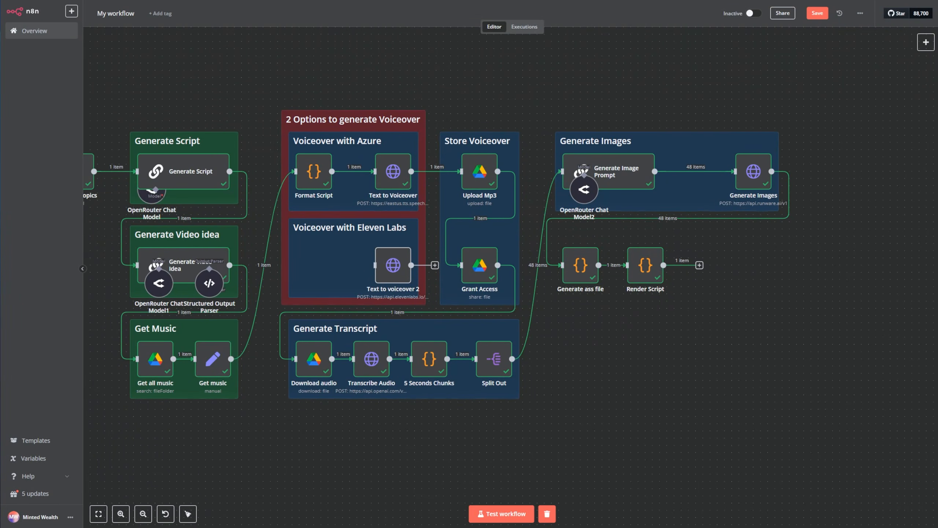
{"action": "left_click_drag", "start_coordinate": [648, 269], "coordinate": [650, 265]}
{"action": "left_click", "coordinate": [699, 265]}
{"action": "type", "text": "exe"}
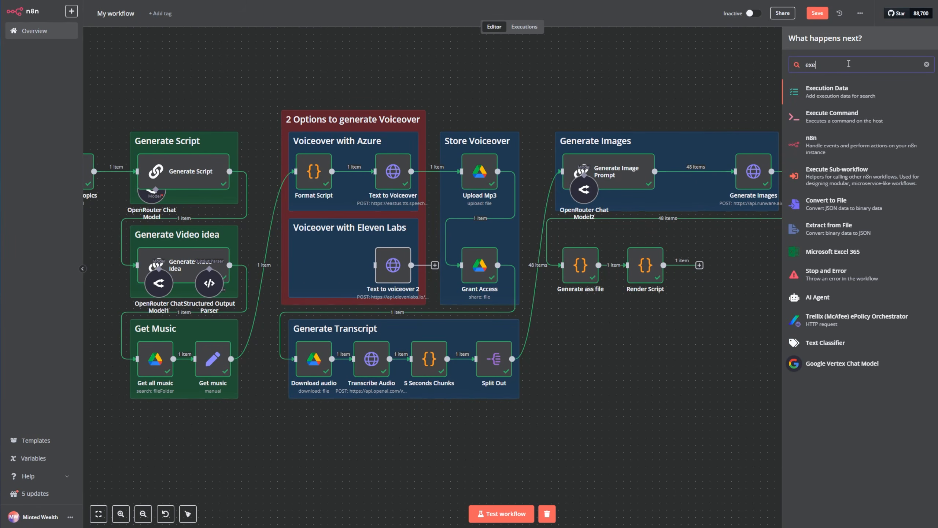
{"action": "left_click", "coordinate": [870, 123]}
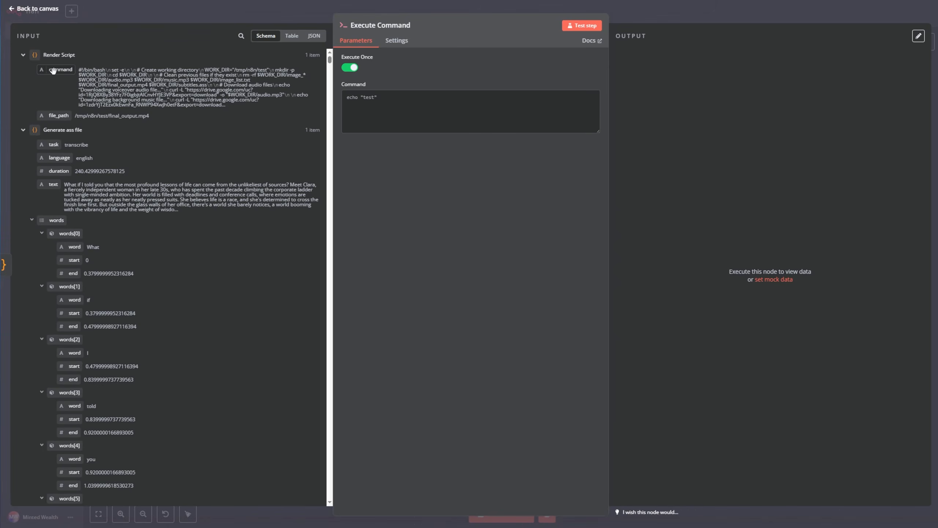
Step: Set Execute Command's command to the command value from Render Script, test the node, and return to the canvas
{"action": "left_click_drag", "start_coordinate": [52, 71], "coordinate": [425, 119]}
{"action": "left_click", "coordinate": [449, 241]}
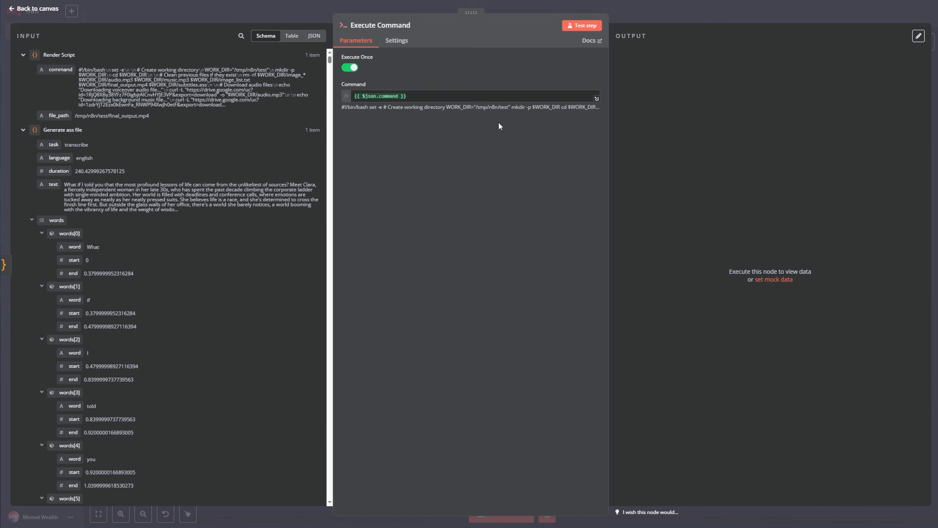
{"action": "left_click", "coordinate": [587, 27]}
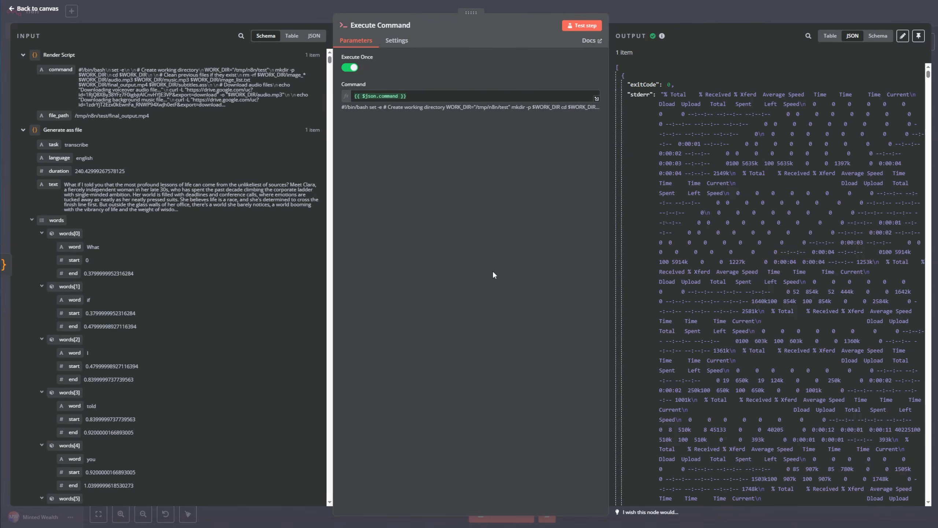
{"action": "left_click", "coordinate": [35, 14]}
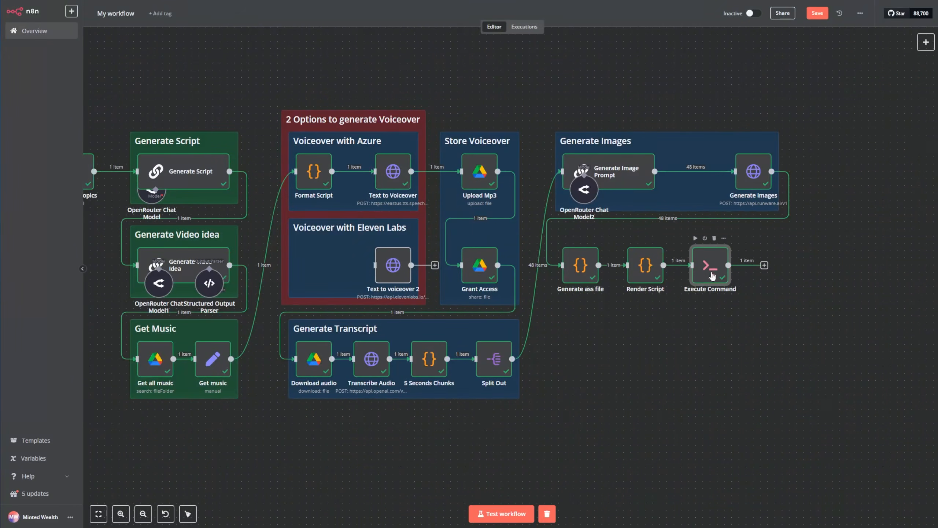
Step: Add a Read/Write Files from Disk node with the Read File(s) From Disk action after Execute Command
{"action": "left_click", "coordinate": [764, 265]}
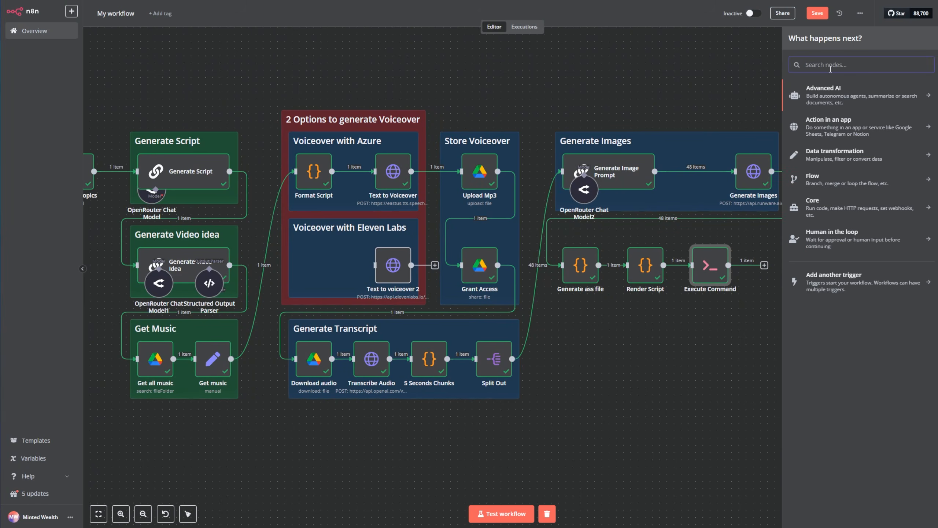
{"action": "type", "text": "get v"}
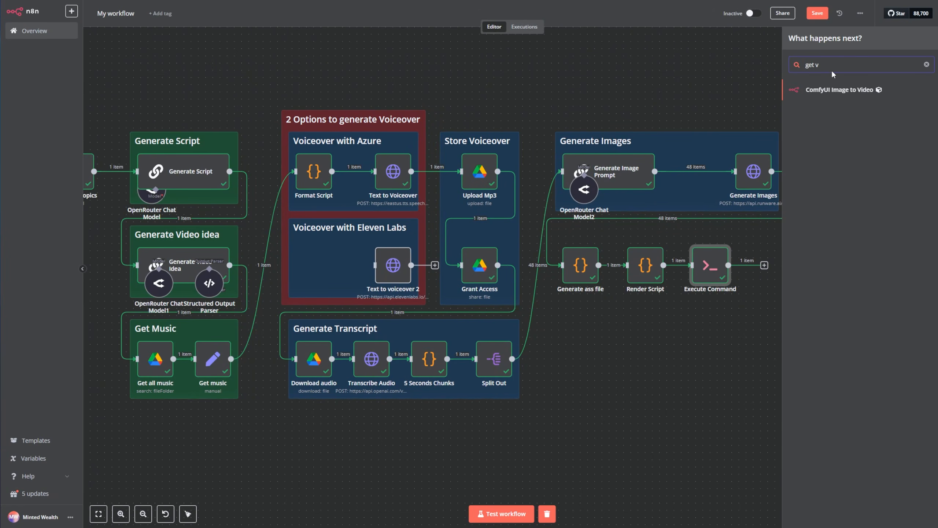
{"action": "double_click", "coordinate": [833, 66]}
{"action": "key", "text": "BackSpace"}
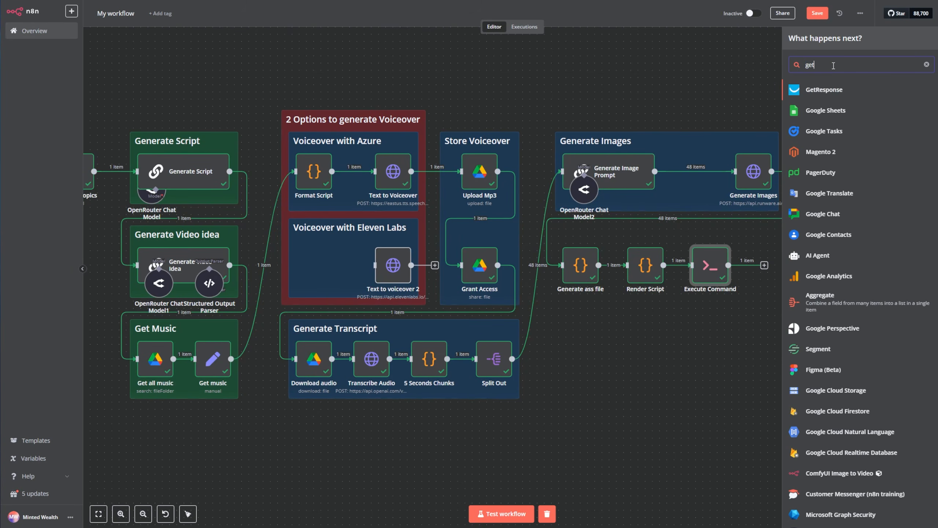
{"action": "key", "text": "BackSpace"}
{"action": "key", "text": "BackSpace"}
{"action": "key", "text": "BackSpace"}
{"action": "type", "text": "file"}
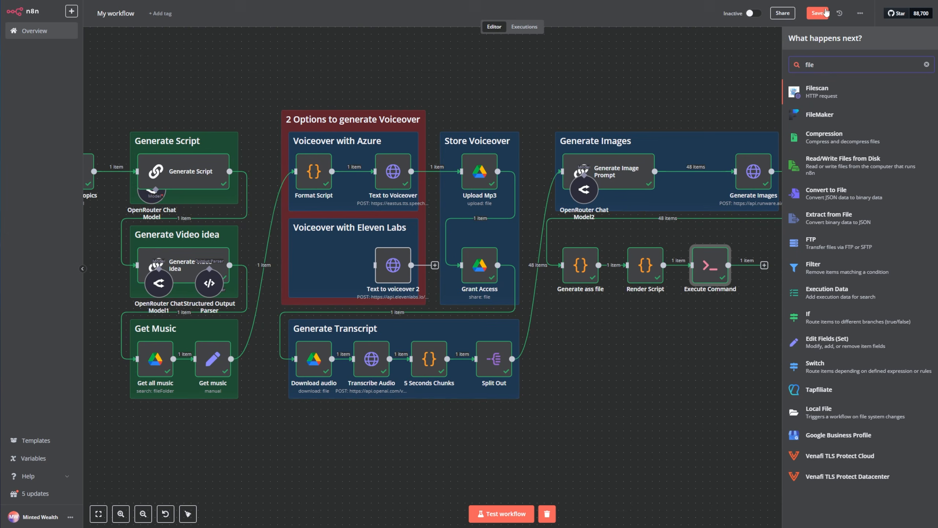
{"action": "left_click", "coordinate": [846, 163]}
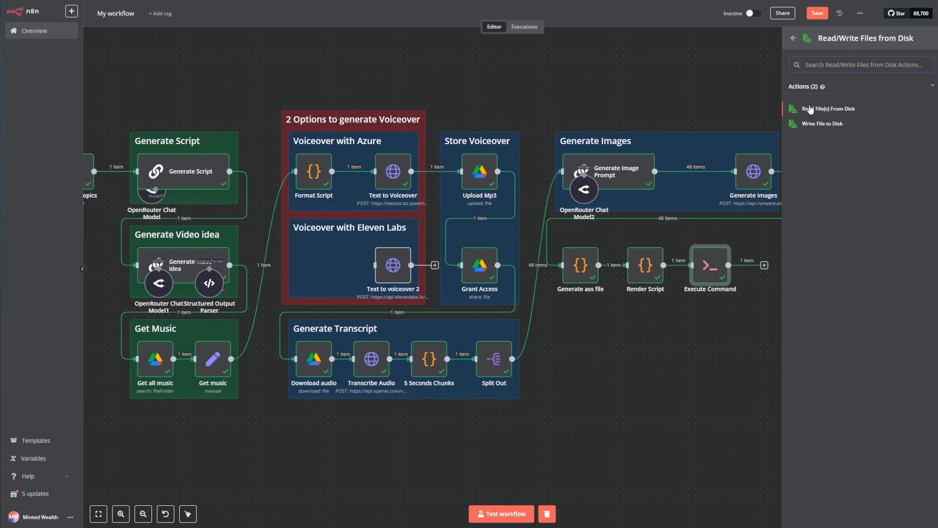
{"action": "left_click", "coordinate": [824, 109]}
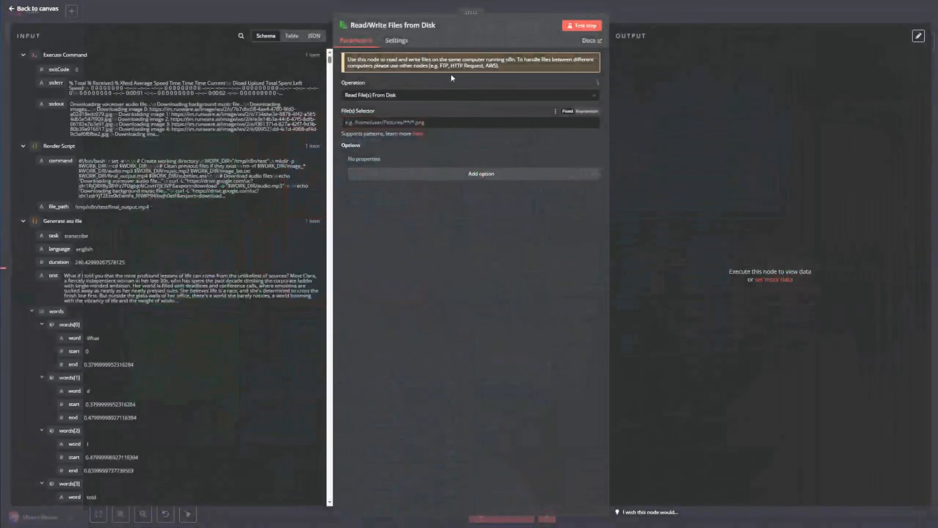
Step: Rename the file-reading node Get Video from Disk and set its File(s) Selector to Render Script's file_path
{"action": "left_click", "coordinate": [423, 27]}
{"action": "triple_click", "coordinate": [476, 25]}
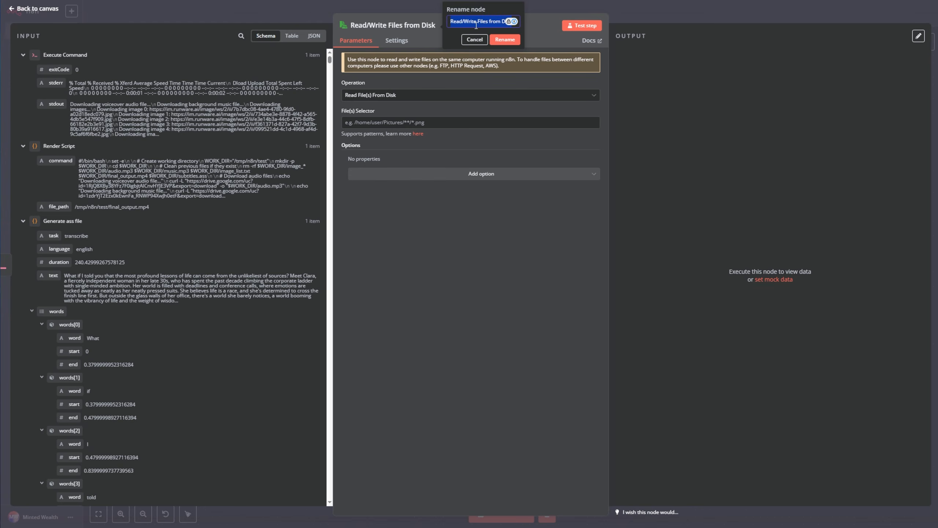
{"action": "type", "text": "Get Video from Disk"}
{"action": "left_click", "coordinate": [505, 39]}
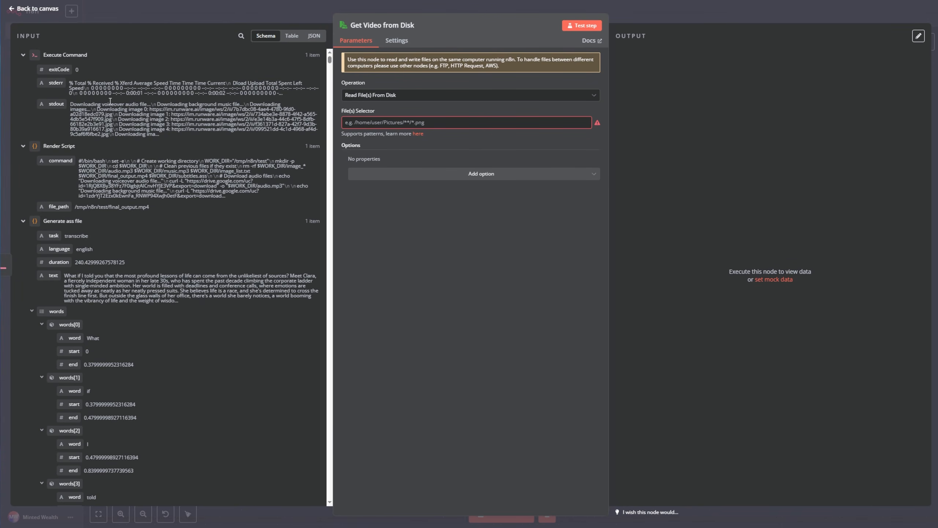
{"action": "left_click_drag", "start_coordinate": [68, 212], "coordinate": [428, 124]}
{"action": "left_click", "coordinate": [515, 262]}
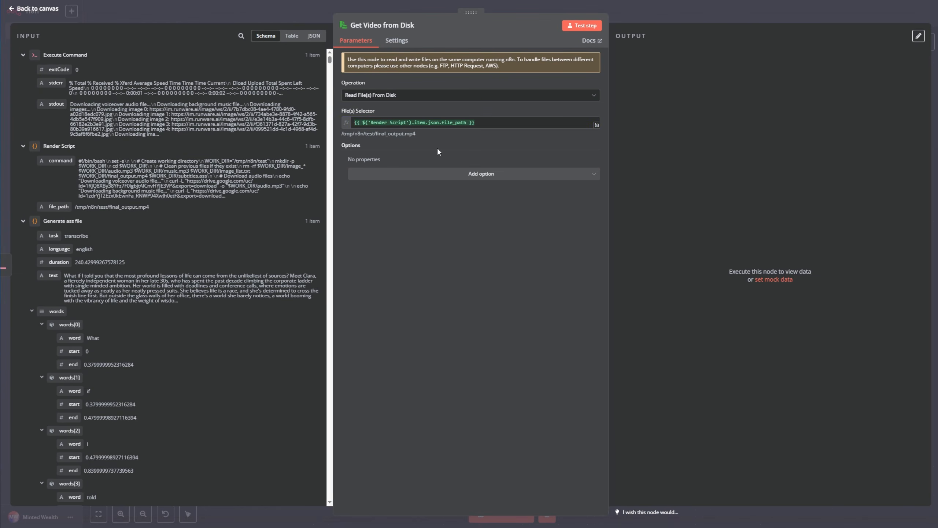
Step: Add the Put Output File in Field option with the field name data to Get Video from Disk, and test the node
{"action": "left_click", "coordinate": [437, 177]}
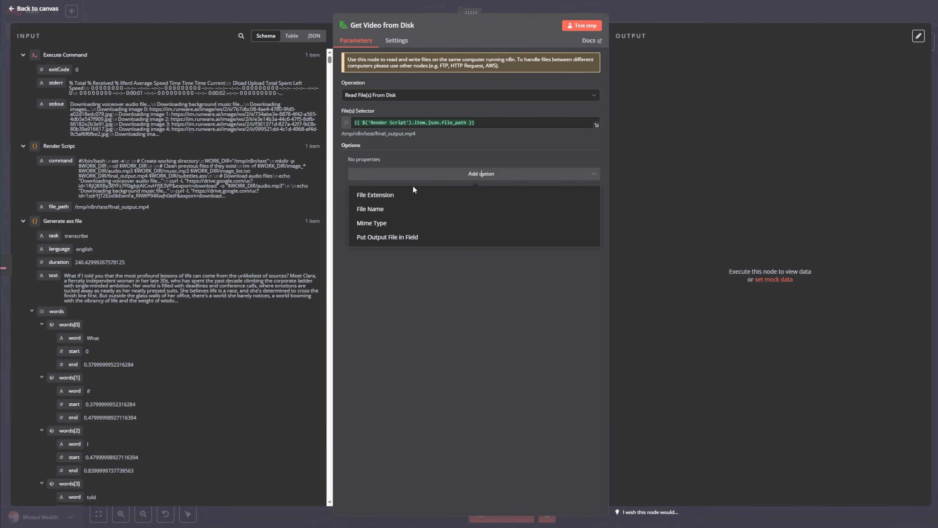
{"action": "left_click", "coordinate": [402, 239]}
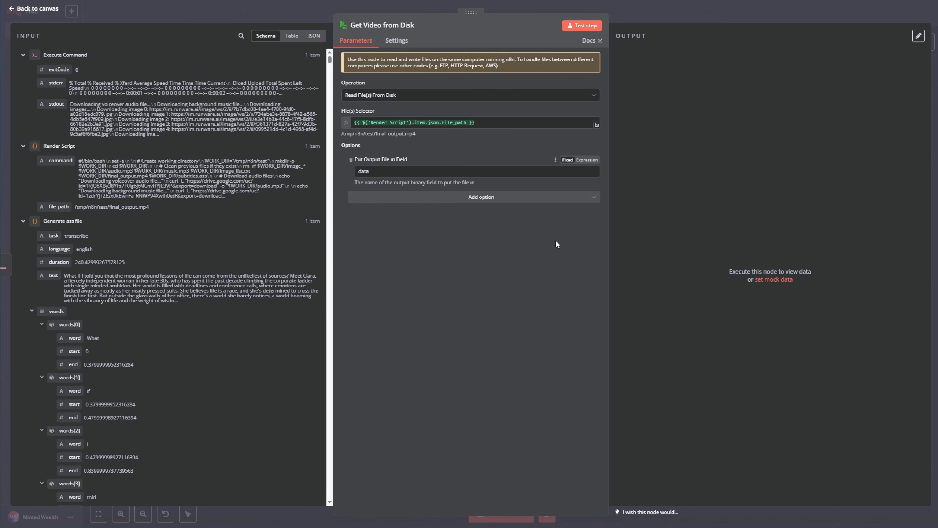
{"action": "left_click", "coordinate": [581, 25]}
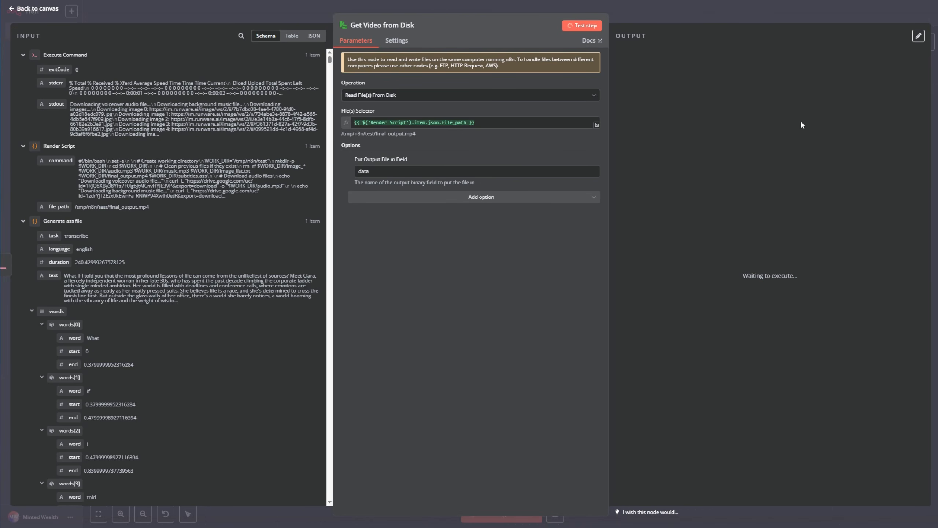
Step: Preview the rendered video in Get Video from Disk's output and return to the canvas
{"action": "left_click", "coordinate": [658, 173]}
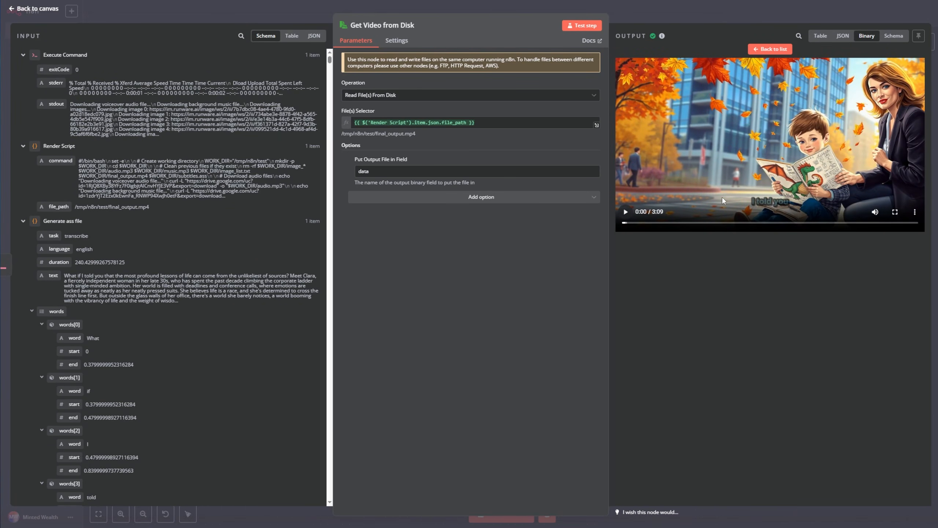
{"action": "left_click", "coordinate": [46, 9]}
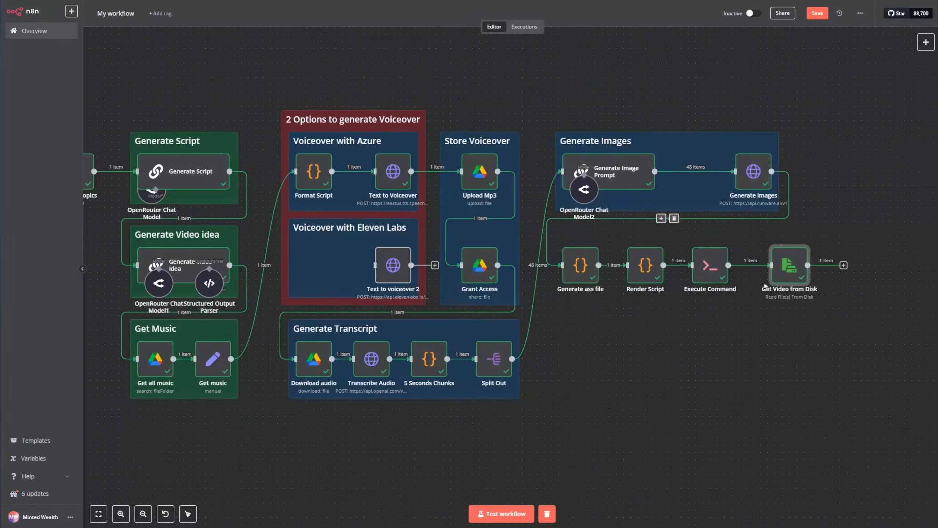
Step: Move Render Script, Execute Command and Get Video from Disk closer together in an evenly spaced row beside Generate ass file
{"action": "left_click_drag", "start_coordinate": [772, 287], "coordinate": [653, 272]}
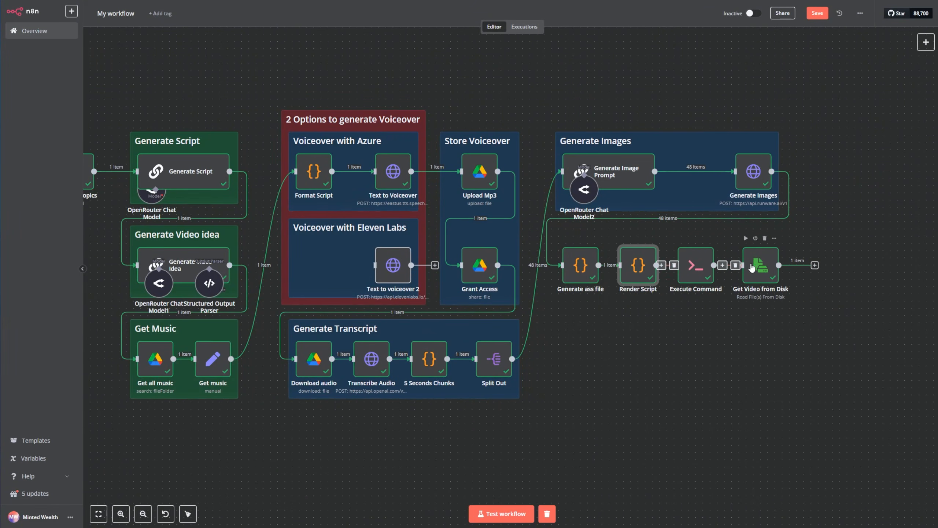
{"action": "left_click_drag", "start_coordinate": [737, 270], "coordinate": [730, 270]}
{"action": "left_click", "coordinate": [688, 274]}
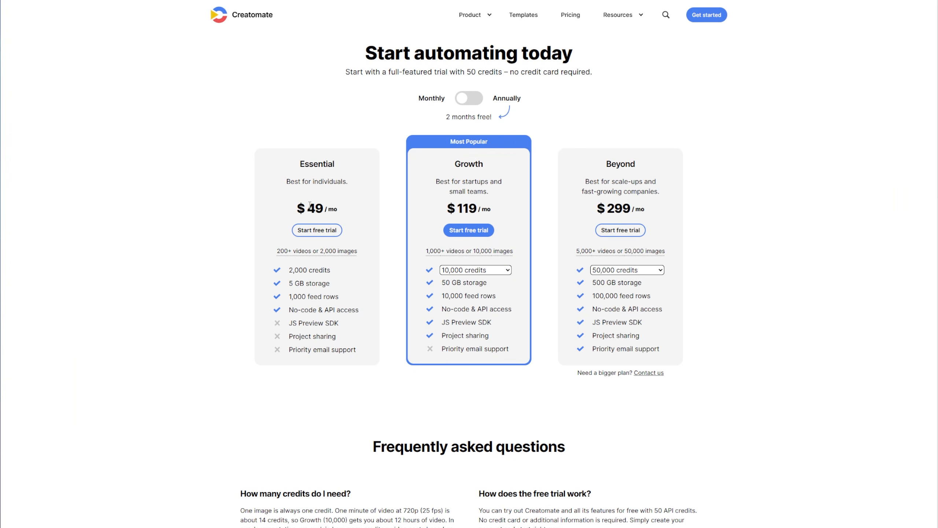
Step: Check the Essential plan's monthly price on the Creatomate pricing page and return to the n8n workflow canvas
{"action": "left_click_drag", "start_coordinate": [310, 206], "coordinate": [340, 208]}
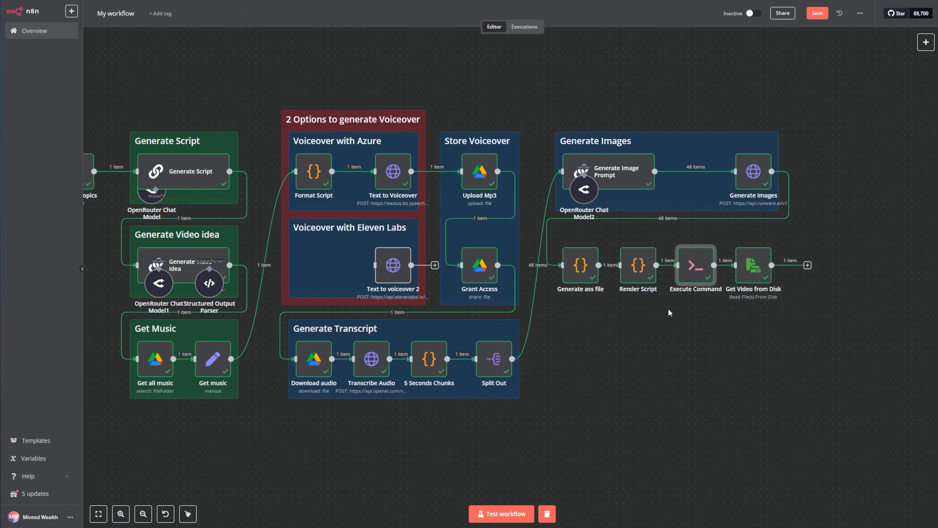
{"action": "left_click_drag", "start_coordinate": [659, 331], "coordinate": [734, 334]}
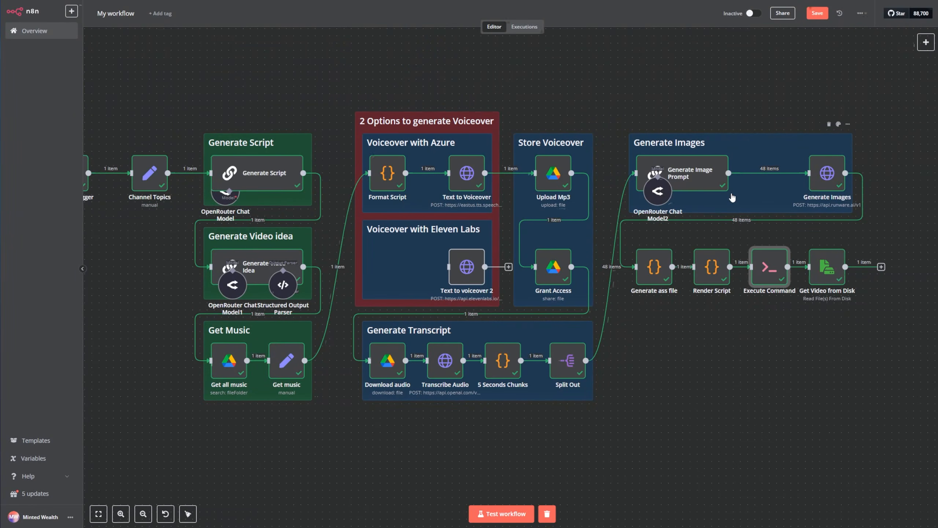
{"action": "left_click", "coordinate": [744, 107]}
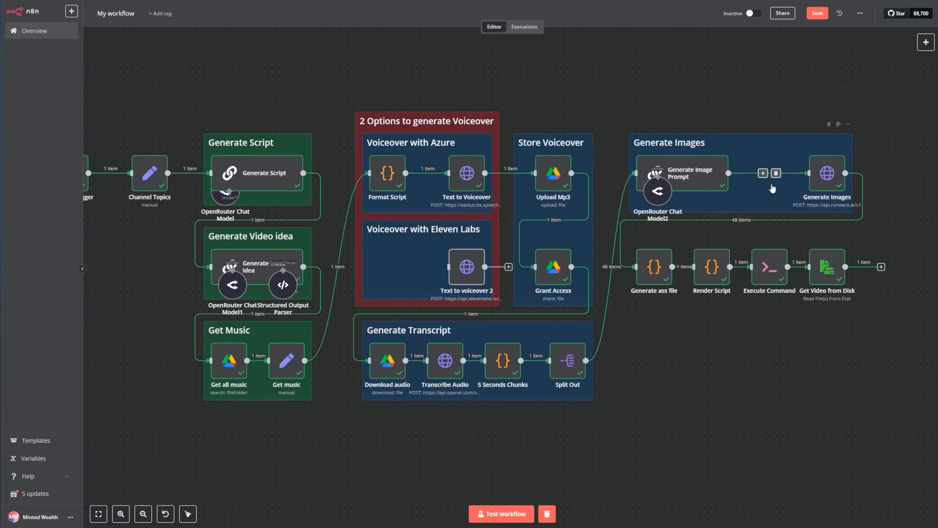
Step: Review Render Script's code, preview the video output of Get Video from Disk, and return to the canvas
{"action": "double_click", "coordinate": [717, 271]}
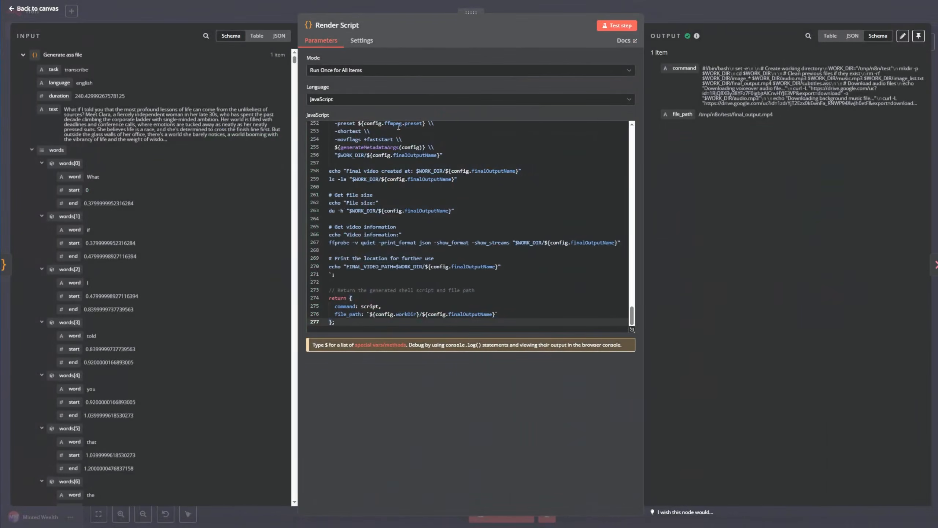
{"action": "left_click", "coordinate": [15, 8]}
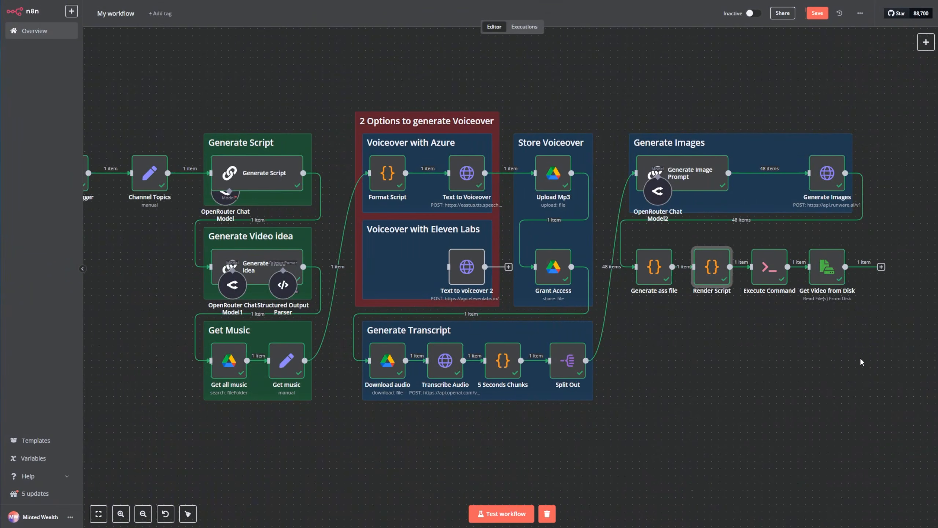
{"action": "double_click", "coordinate": [824, 268]}
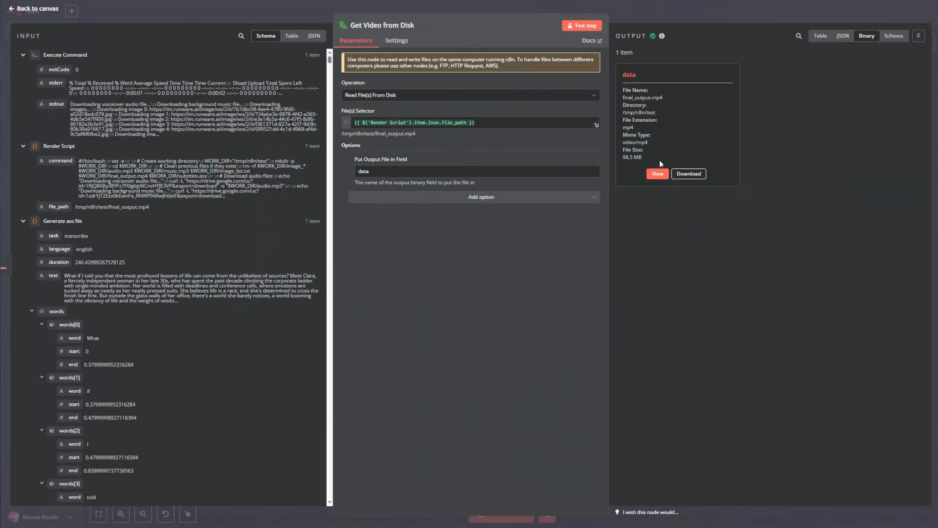
{"action": "left_click", "coordinate": [657, 173]}
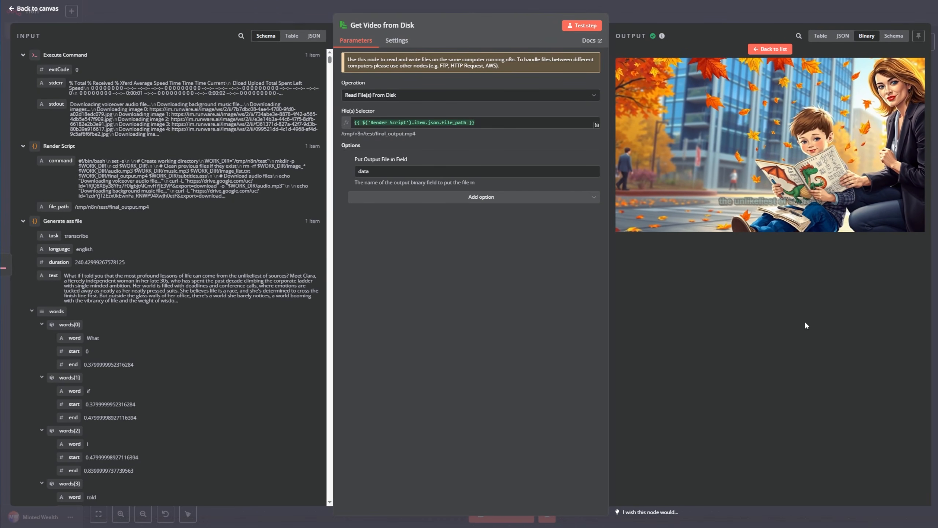
{"action": "left_click", "coordinate": [770, 48]}
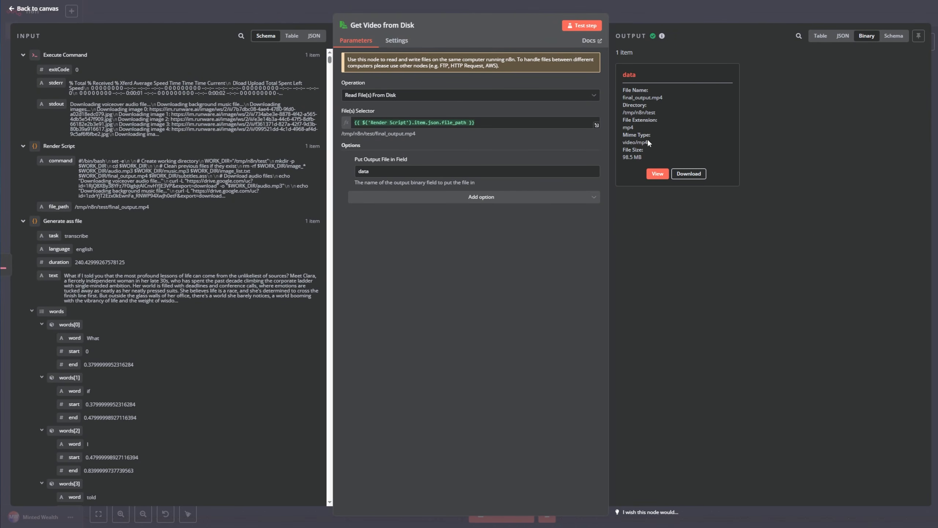
{"action": "left_click", "coordinate": [37, 8]}
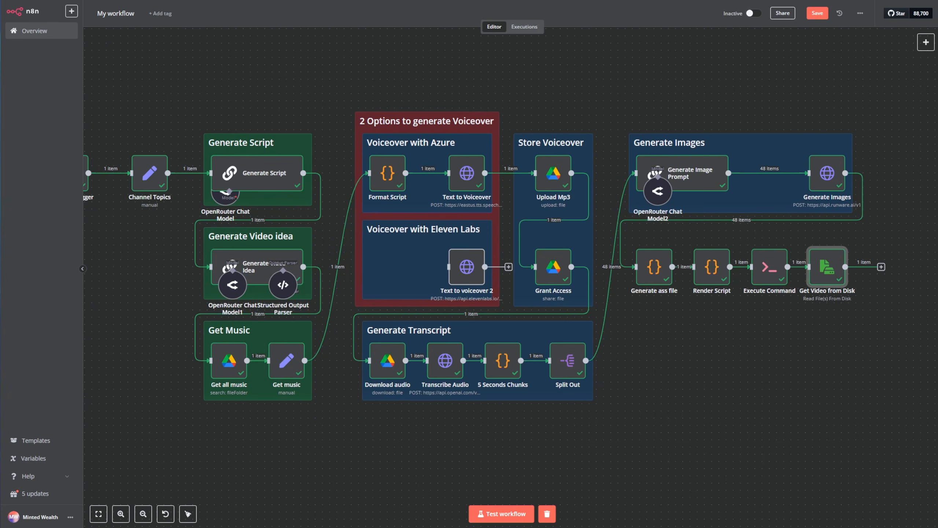
Step: Paste the purple Render video sticky note and place it behind the four nodes from Generate ass file to Get Video from Disk
{"action": "left_click", "coordinate": [869, 379]}
{"action": "key", "text": "ctrl+v"}
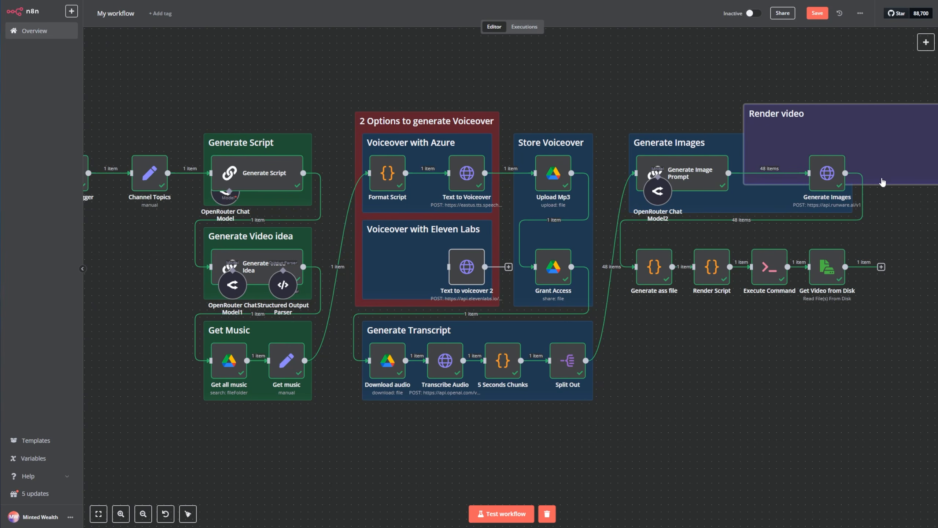
{"action": "left_click_drag", "start_coordinate": [886, 170], "coordinate": [780, 284]}
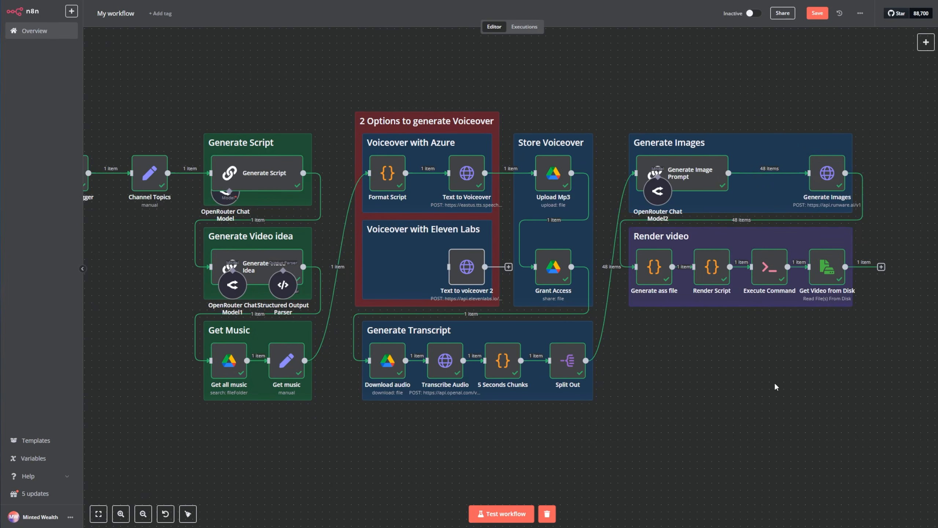
Step: Add a YouTube node with the Upload a video action after Get Video from Disk
{"action": "left_click", "coordinate": [881, 266]}
{"action": "left_click", "coordinate": [826, 118]}
{"action": "type", "text": "youtube"}
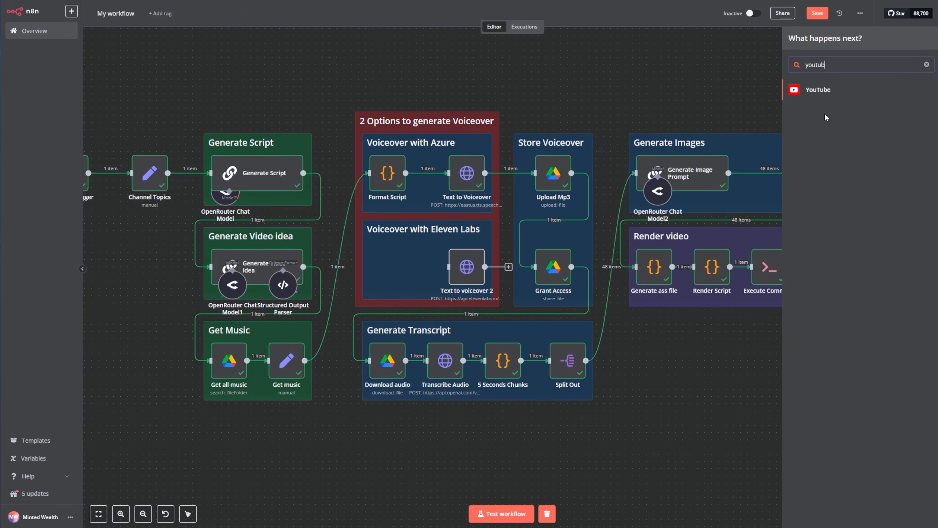
{"action": "left_click", "coordinate": [819, 90]}
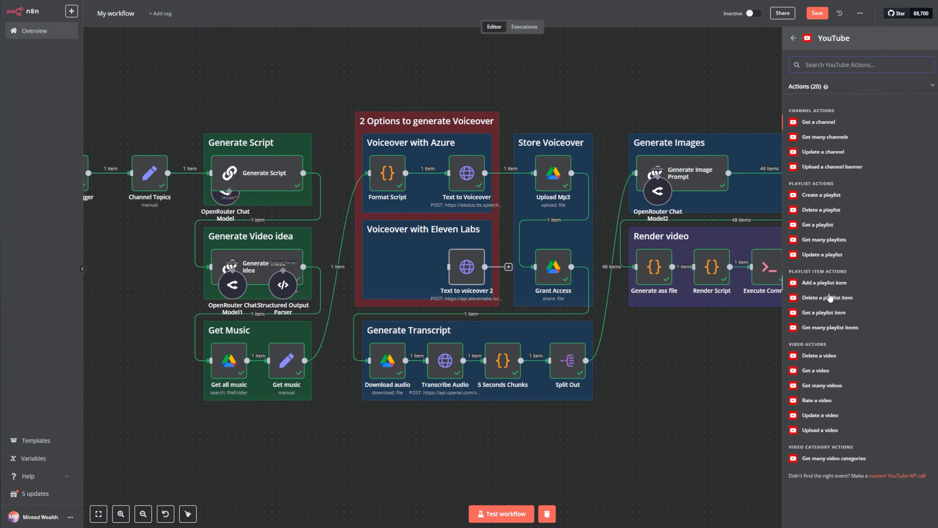
{"action": "left_click", "coordinate": [832, 430]}
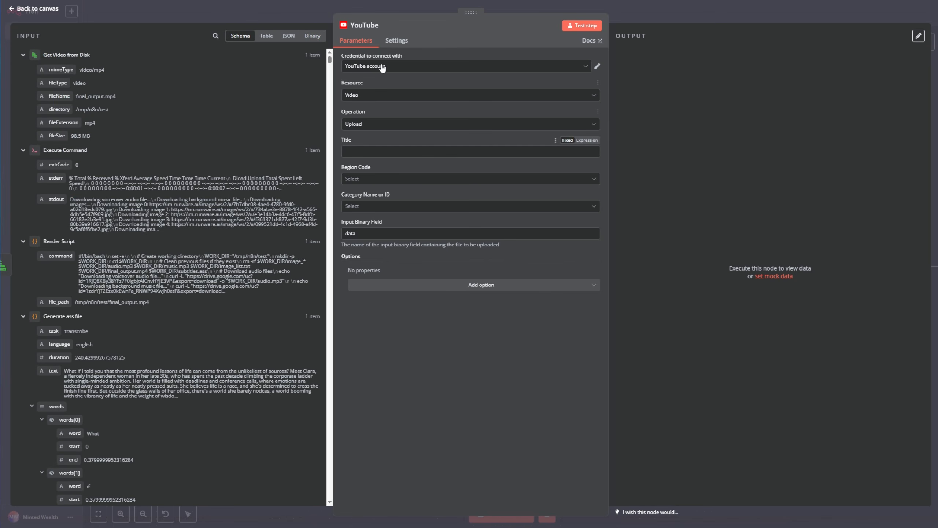
Step: Set the YouTube node's Title to the title value from Generate Video Idea's output
{"action": "left_click", "coordinate": [389, 148]}
{"action": "left_click", "coordinate": [288, 36]}
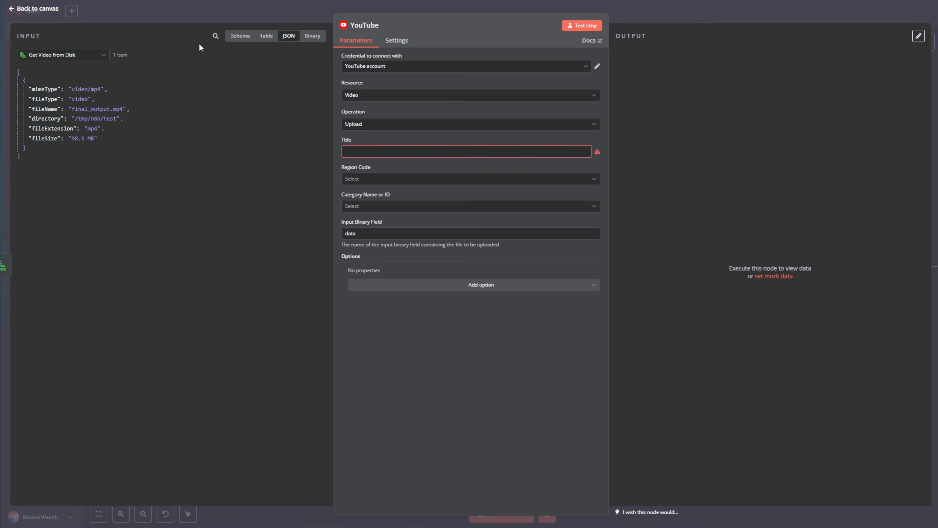
{"action": "left_click", "coordinate": [67, 55]}
{"action": "scroll", "coordinate": [77, 155], "scroll_direction": "down", "scroll_amount": 5}
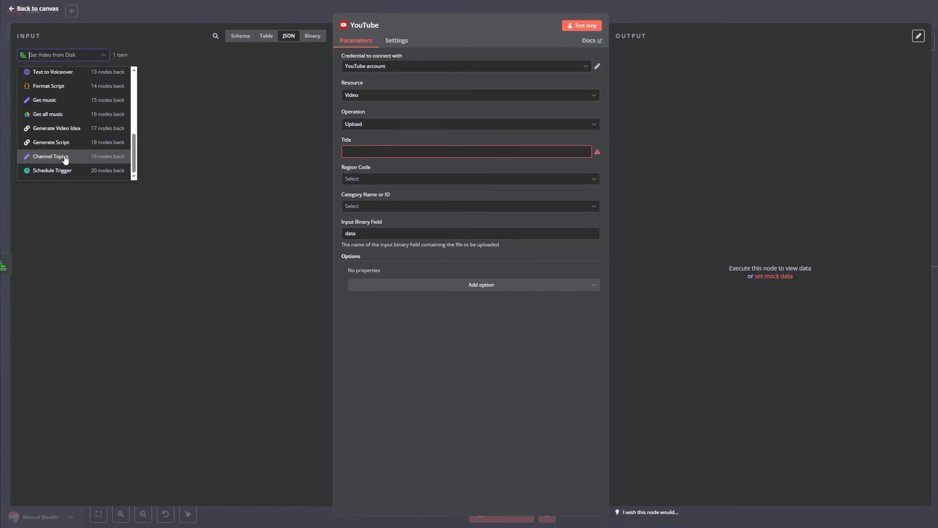
{"action": "left_click", "coordinate": [76, 134]}
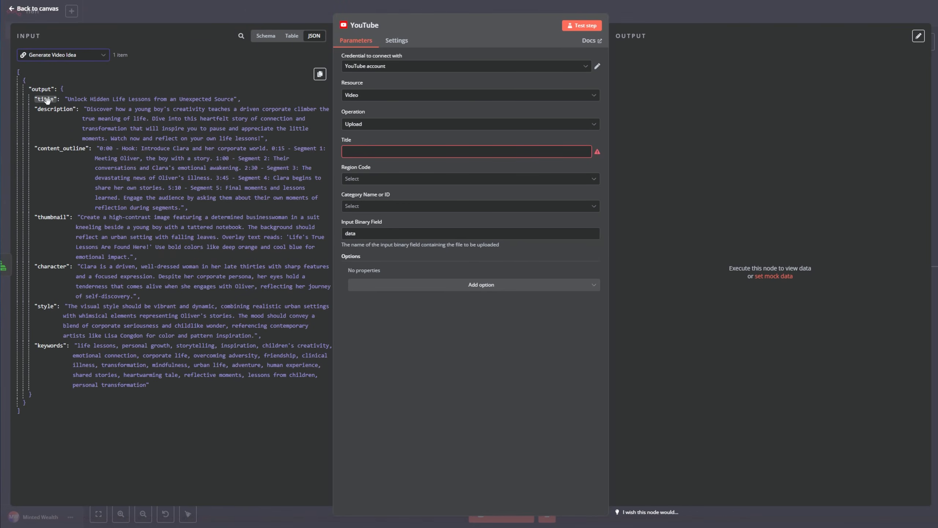
{"action": "left_click_drag", "start_coordinate": [44, 99], "coordinate": [406, 153]}
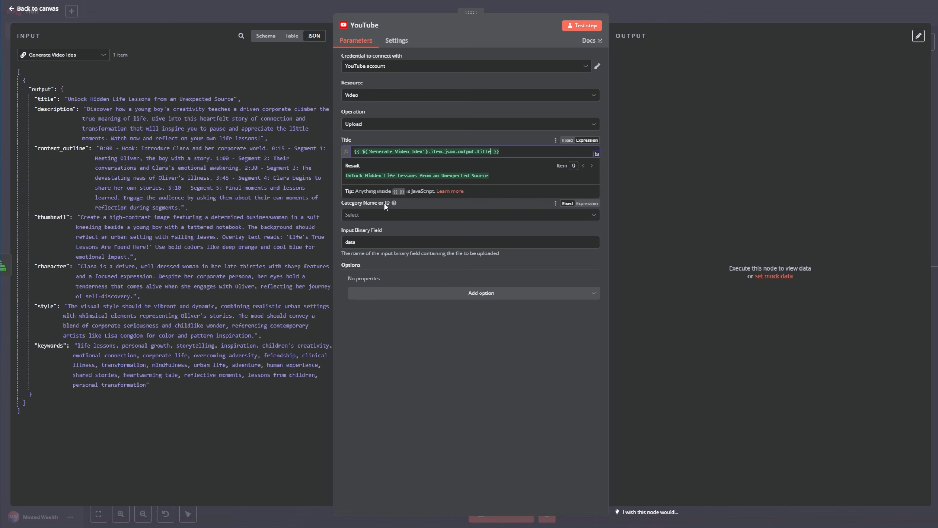
Step: Set the YouTube node's Region Code to United States of America (the) - US and its category to Entertainment
{"action": "left_click", "coordinate": [423, 217]}
{"action": "left_click", "coordinate": [420, 192]}
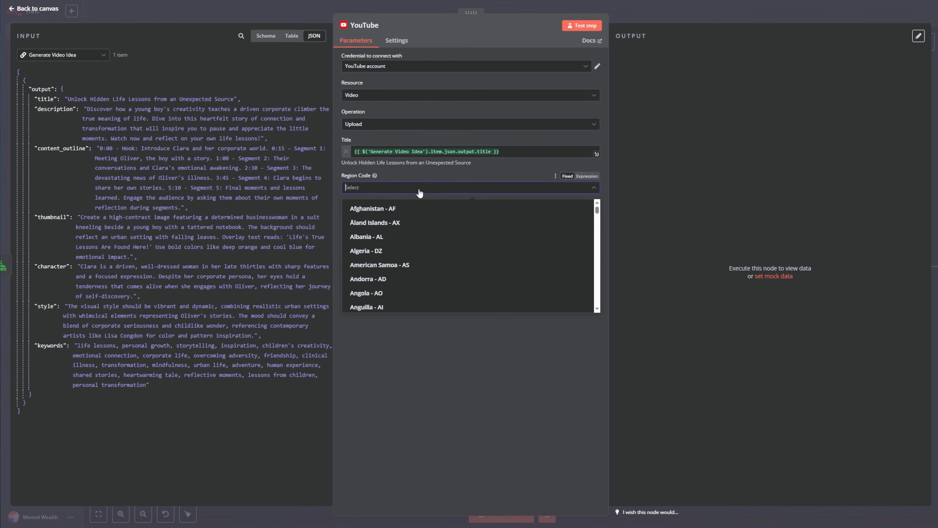
{"action": "type", "text": "us"}
{"action": "scroll", "coordinate": [419, 292], "scroll_direction": "down", "scroll_amount": 1}
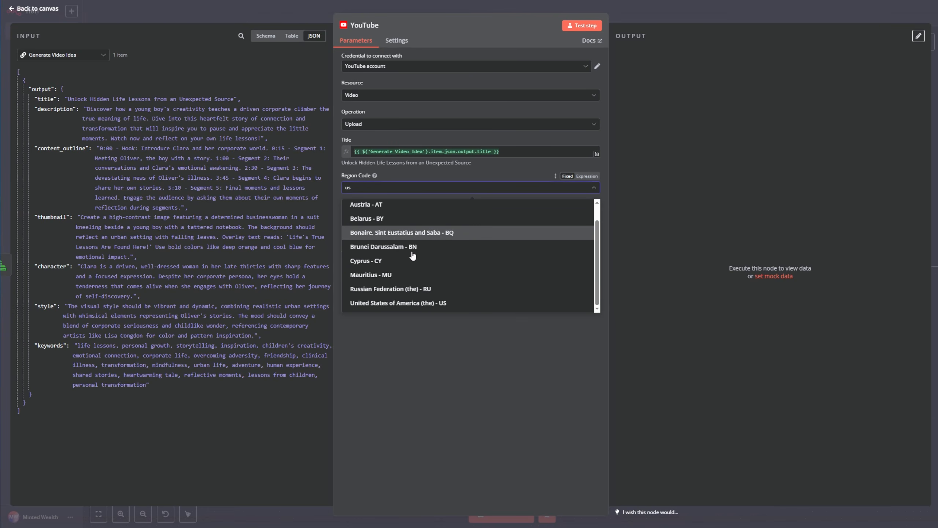
{"action": "left_click", "coordinate": [447, 307]}
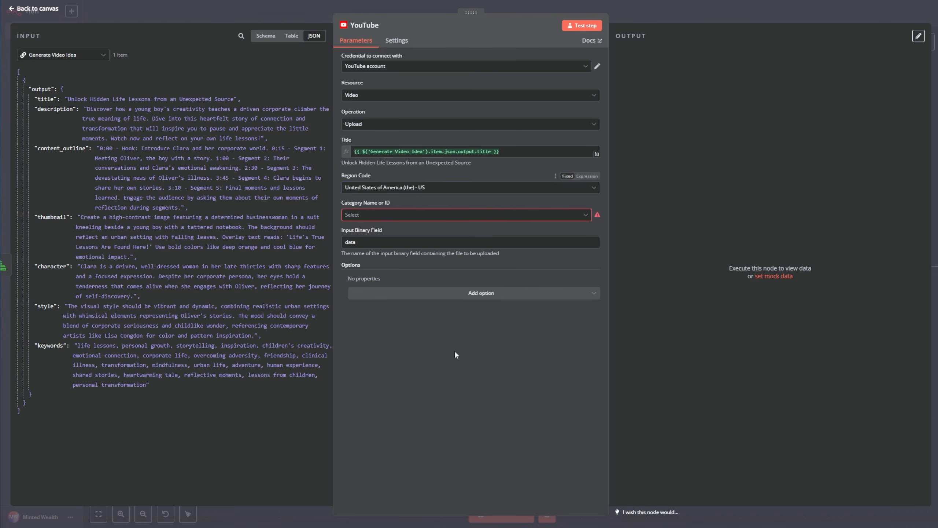
{"action": "left_click", "coordinate": [433, 216]}
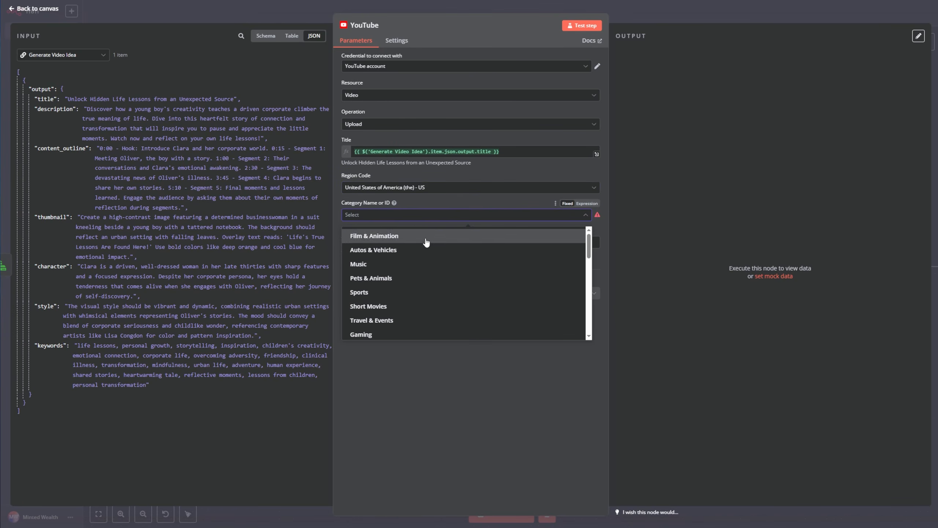
{"action": "type", "text": "ent"}
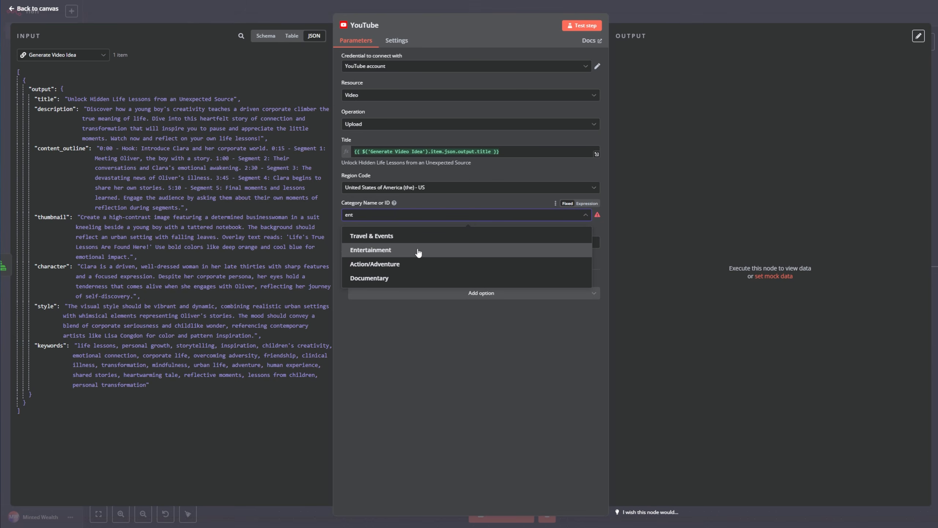
{"action": "left_click", "coordinate": [419, 254]}
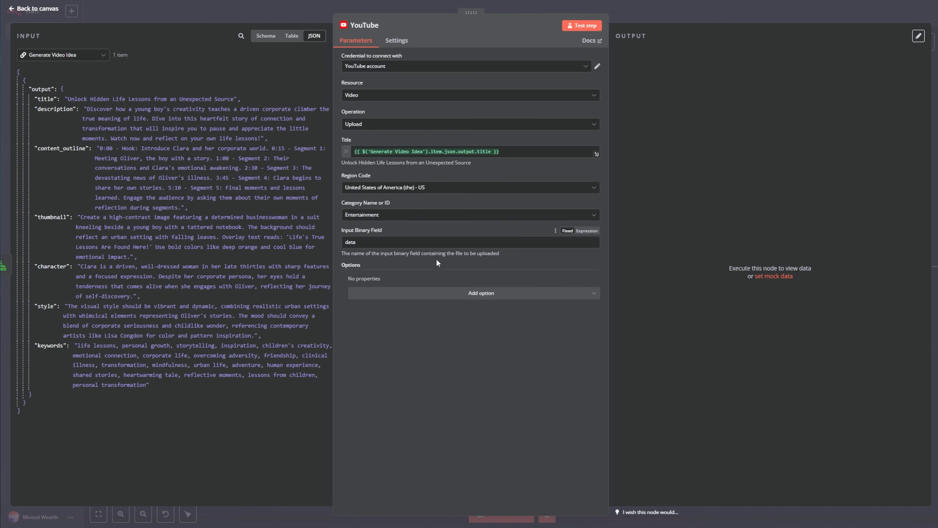
Step: Add the Description option to the YouTube node and map it to the description value from Generate Video Idea
{"action": "left_click", "coordinate": [400, 293]}
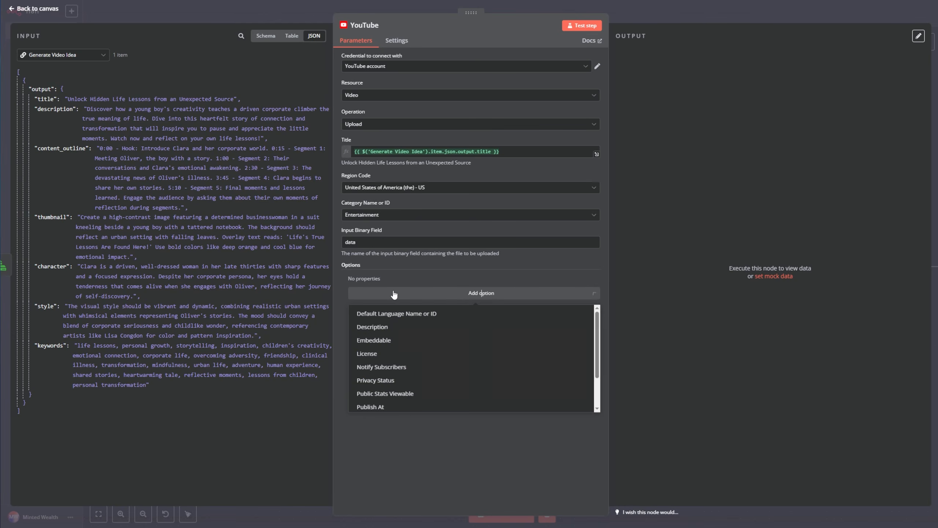
{"action": "left_click", "coordinate": [404, 334]}
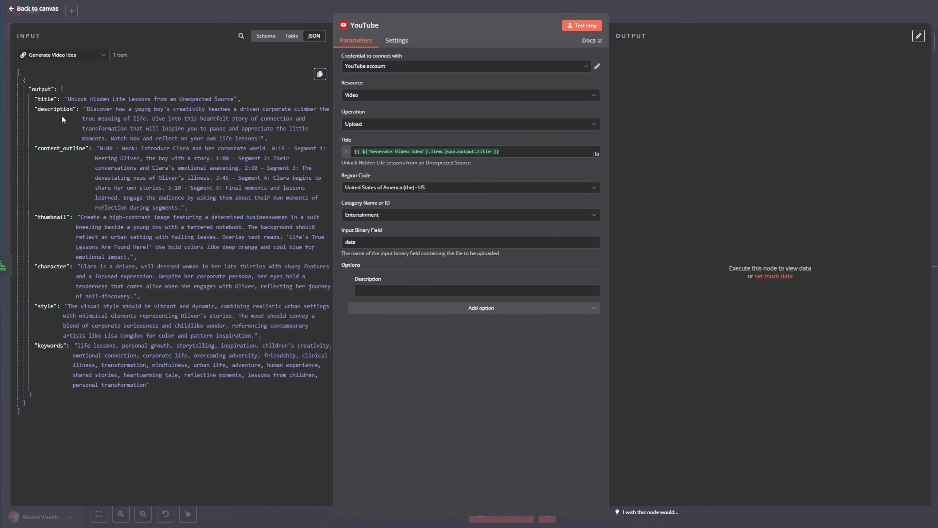
{"action": "left_click_drag", "start_coordinate": [59, 109], "coordinate": [373, 291]}
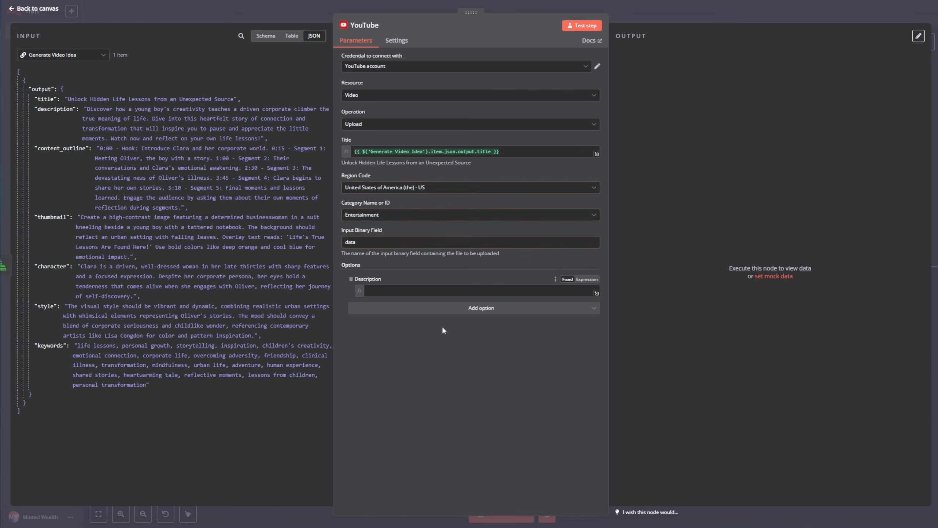
{"action": "left_click", "coordinate": [486, 409]}
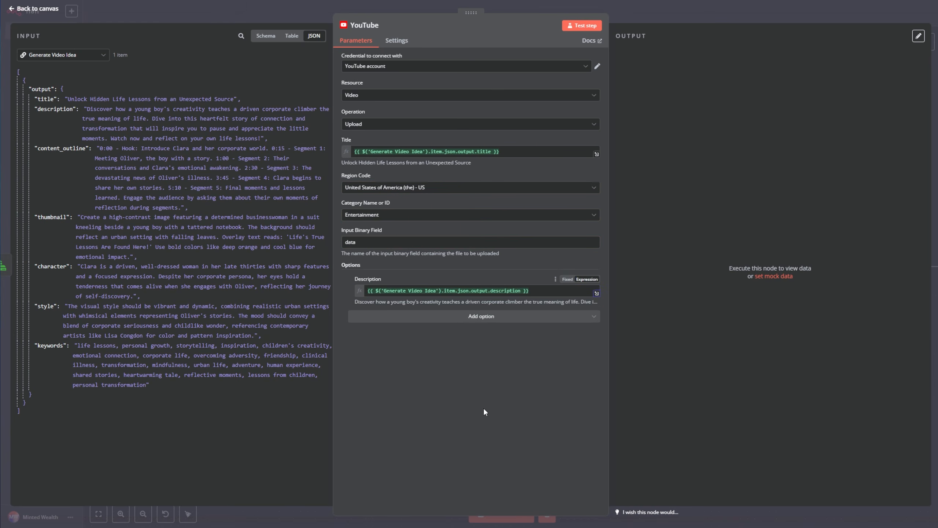
Step: Add the Privacy Status option to the YouTube node and set it to Public
{"action": "left_click", "coordinate": [492, 317]}
{"action": "scroll", "coordinate": [404, 363], "scroll_direction": "down", "scroll_amount": 1}
{"action": "left_click", "coordinate": [404, 362]}
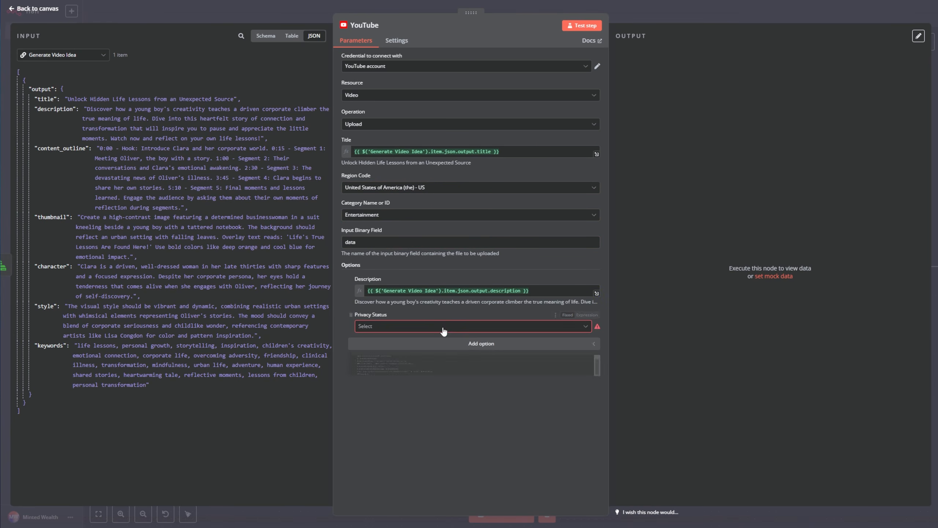
{"action": "left_click", "coordinate": [443, 326]}
{"action": "left_click", "coordinate": [450, 430]}
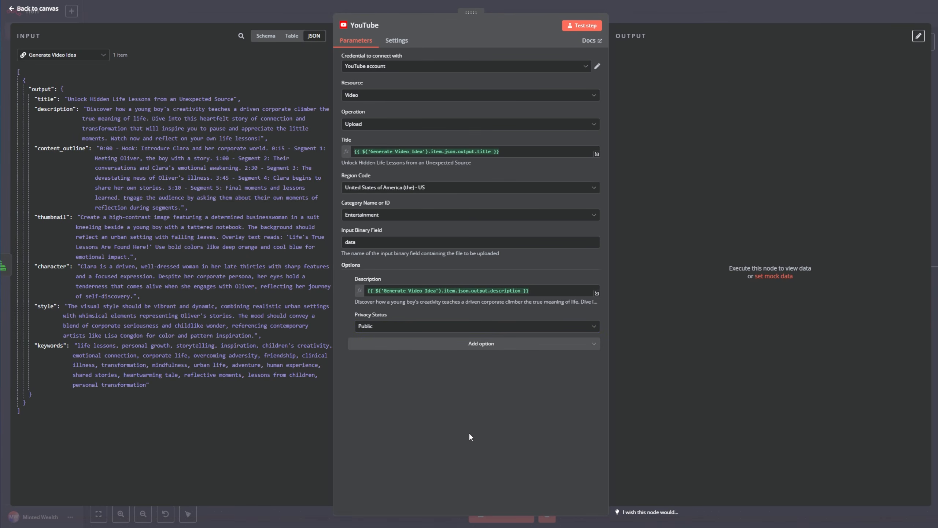
Step: Add the Tags option to the YouTube node and map it to the keywords value from Generate Video Idea
{"action": "left_click", "coordinate": [444, 344]}
{"action": "left_click", "coordinate": [381, 462]}
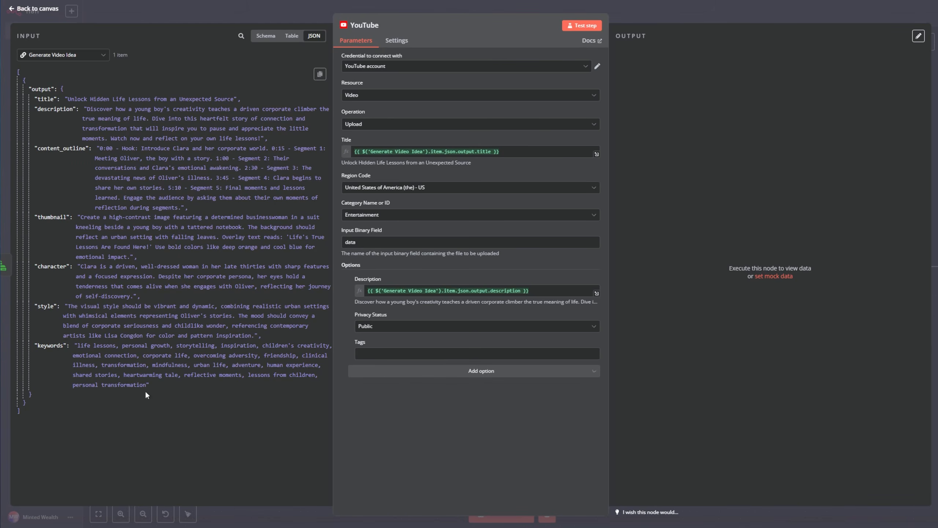
{"action": "left_click_drag", "start_coordinate": [52, 347], "coordinate": [413, 359]}
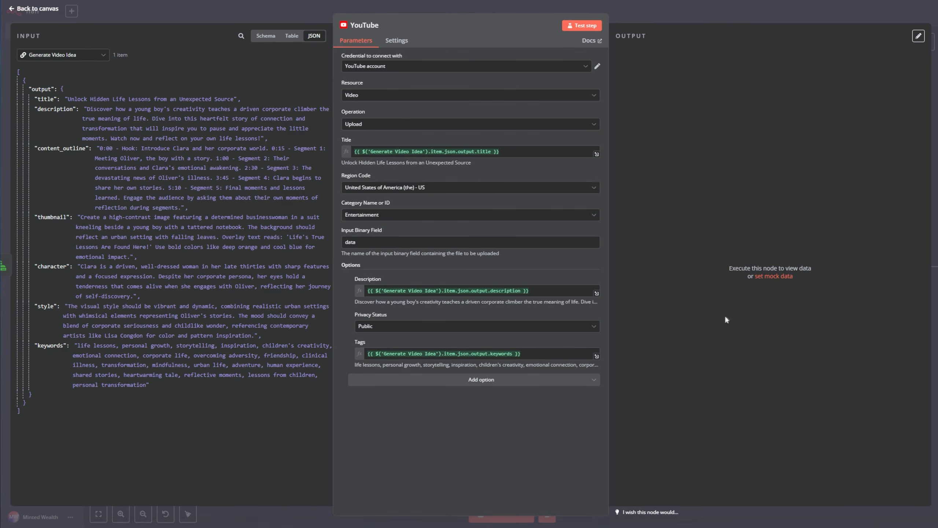
Step: Test the YouTube upload step and move the YouTube node below the Render video group on the canvas
{"action": "left_click", "coordinate": [581, 26]}
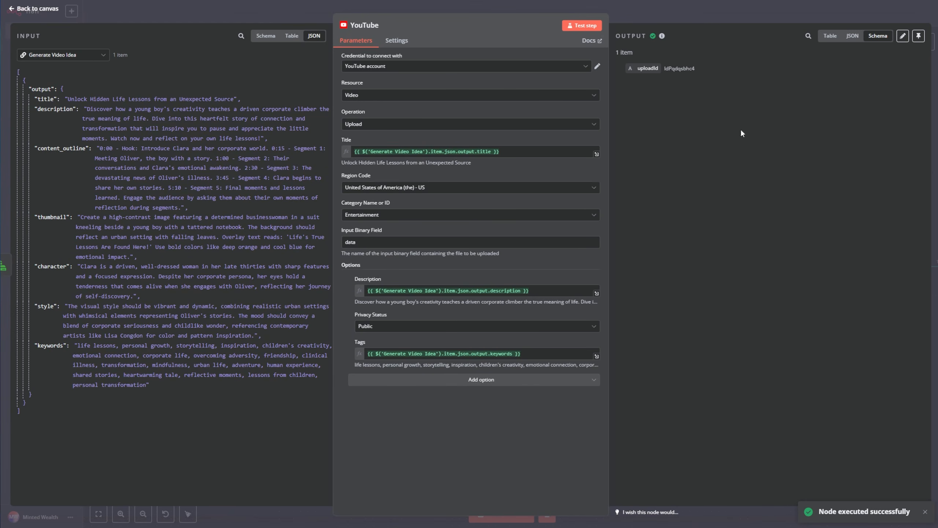
{"action": "left_click", "coordinate": [37, 10]}
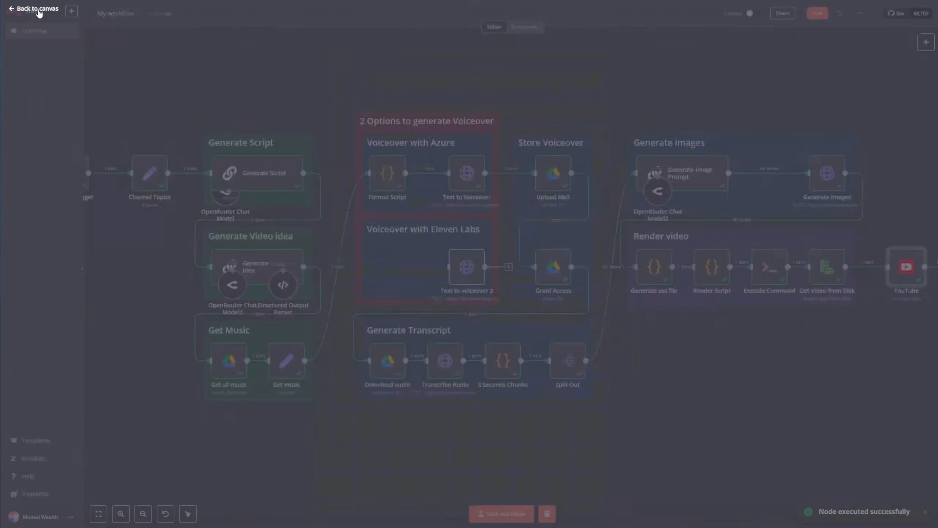
{"action": "left_click_drag", "start_coordinate": [903, 273], "coordinate": [650, 360]}
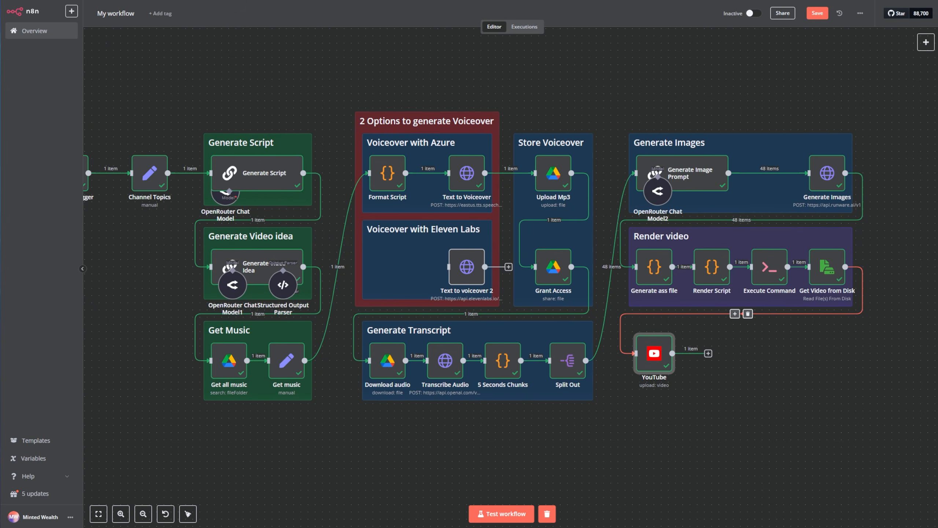
Step: Add an HTTP Request node after the YouTube node
{"action": "left_click", "coordinate": [708, 353]}
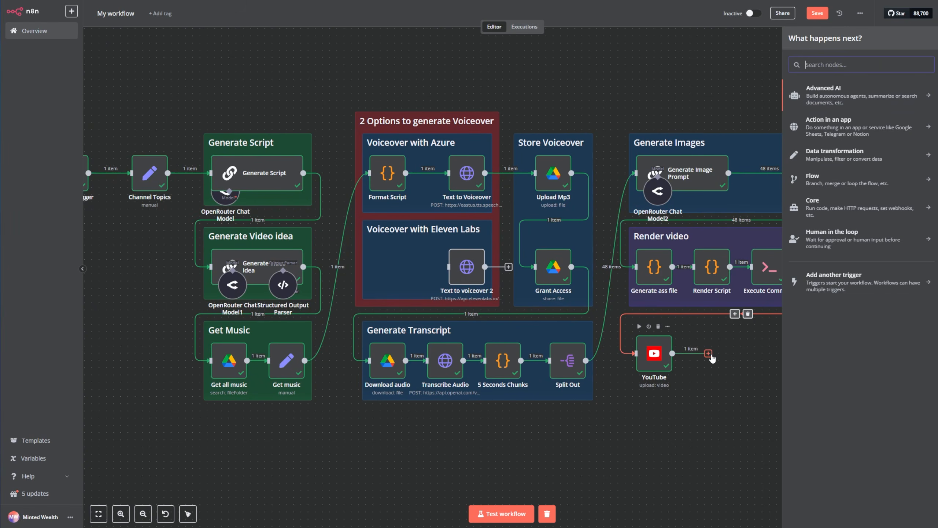
{"action": "type", "text": "hhttp"}
{"action": "key", "text": "BackSpace"}
{"action": "key", "text": "BackSpace"}
{"action": "key", "text": "BackSpace"}
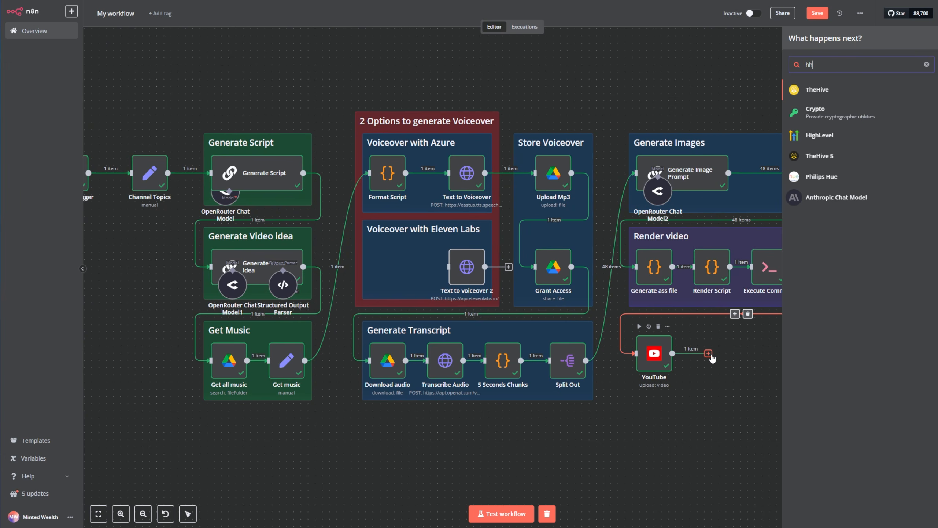
{"action": "type", "text": "t"}
{"action": "key", "text": "BackSpace"}
{"action": "key", "text": "BackSpace"}
{"action": "type", "text": "tt"}
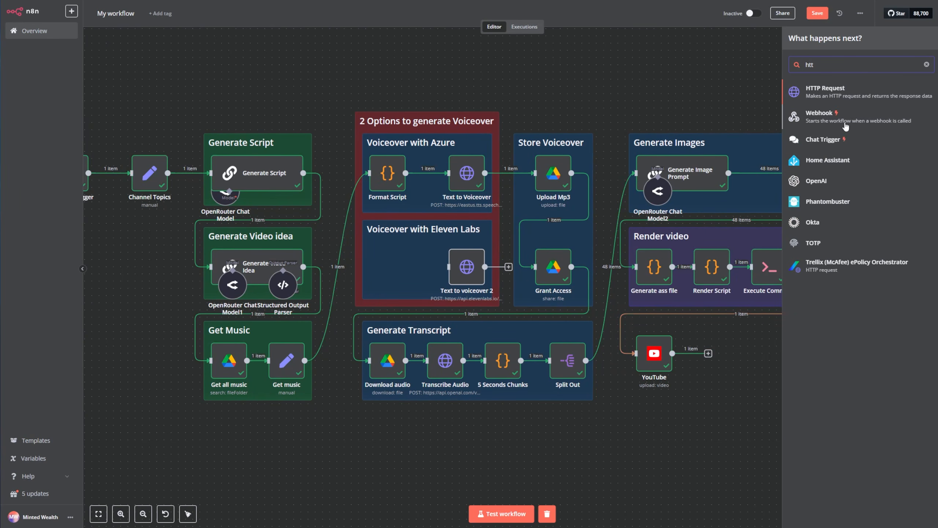
{"action": "left_click", "coordinate": [834, 92]}
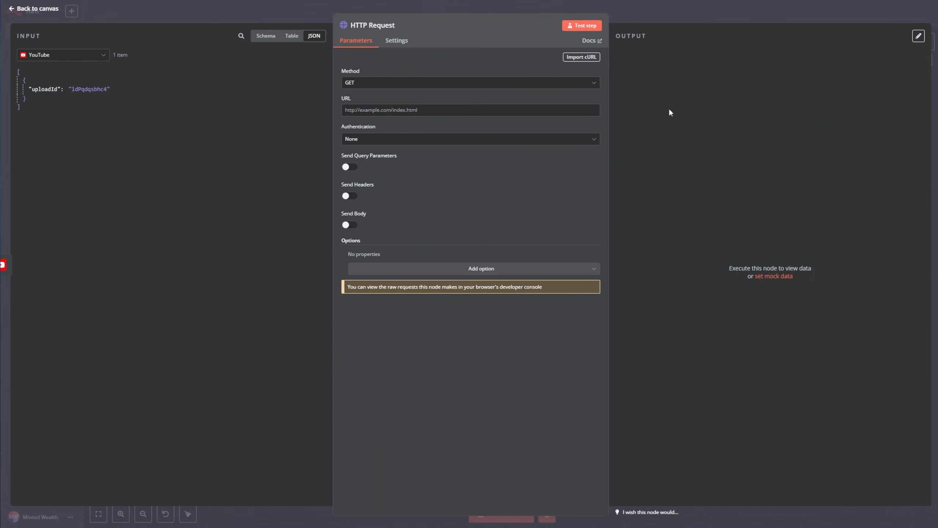
Step: Set the HTTP Request node's method to POST and rename the node Generate Thumbnail
{"action": "left_click", "coordinate": [385, 84]}
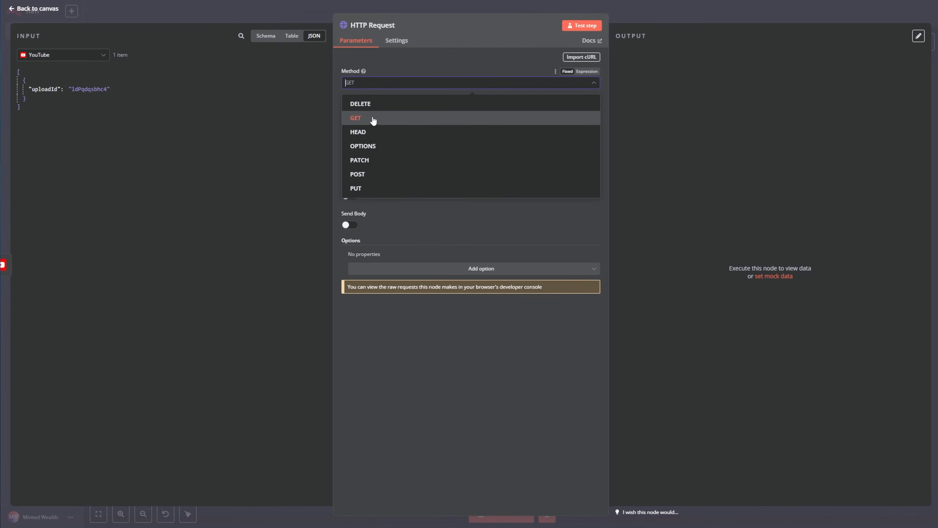
{"action": "left_click", "coordinate": [371, 175]}
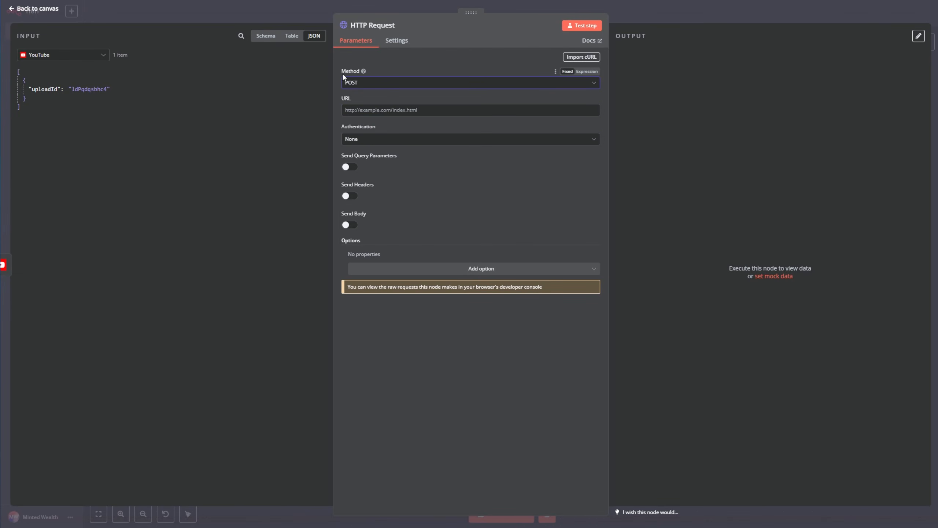
{"action": "left_click", "coordinate": [385, 27]}
{"action": "type", "text": "Ge"}
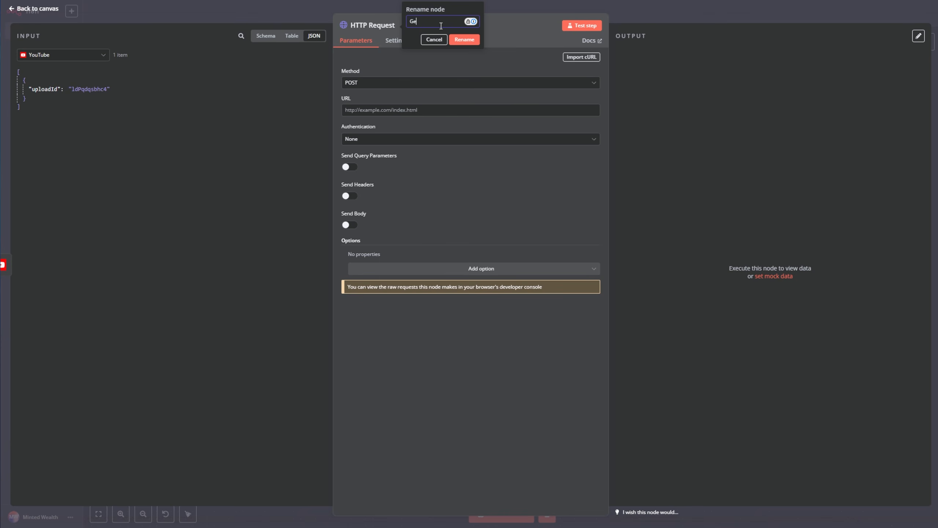
{"action": "type", "text": "nerate Thumbnail"}
{"action": "left_click", "coordinate": [464, 39]}
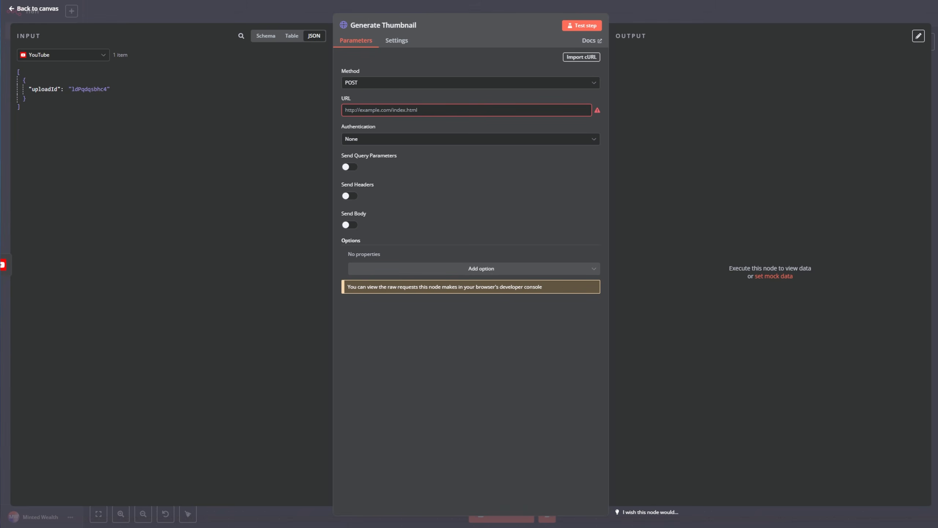
{"action": "left_click", "coordinate": [466, 115]}
{"action": "key", "text": "ctrl+v"}
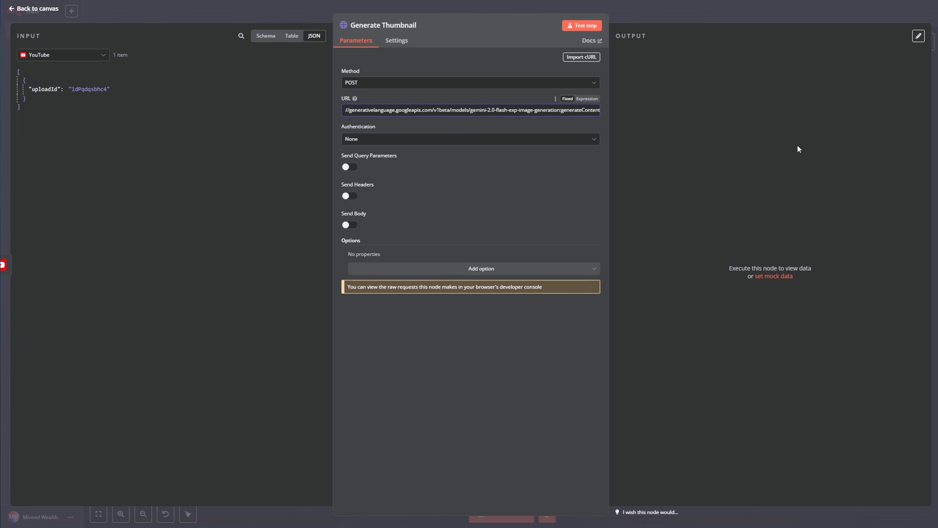
{"action": "left_click_drag", "start_coordinate": [435, 111], "coordinate": [307, 109]}
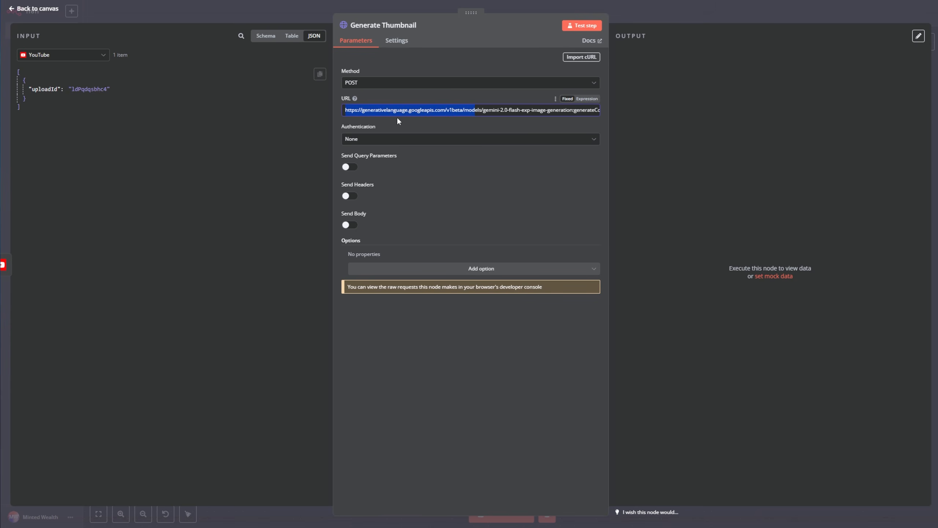
{"action": "left_click", "coordinate": [381, 115]}
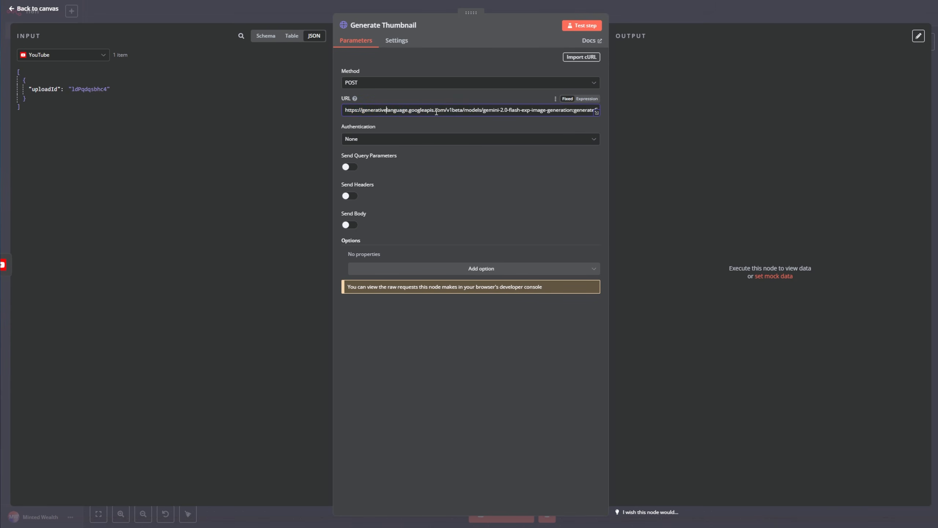
{"action": "left_click_drag", "start_coordinate": [484, 112], "coordinate": [573, 112]}
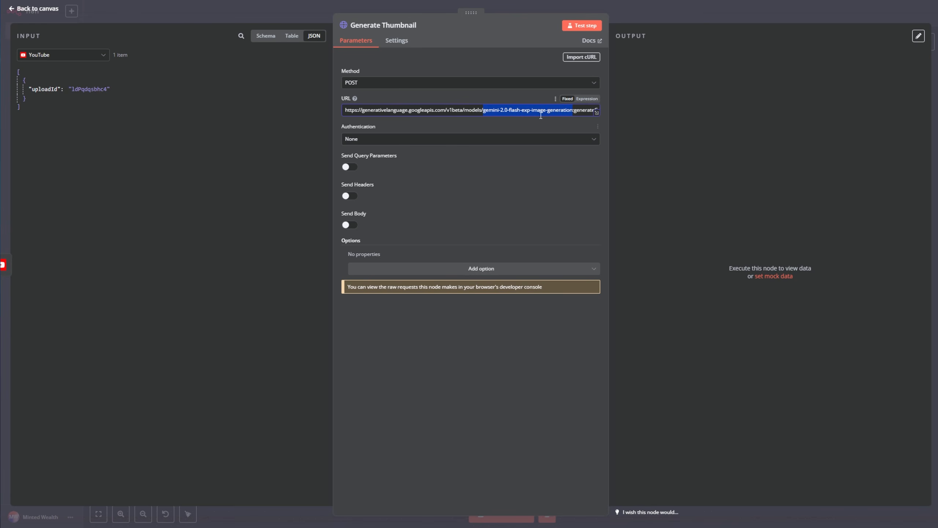
{"action": "left_click", "coordinate": [514, 122]}
{"action": "left_click_drag", "start_coordinate": [471, 113], "coordinate": [603, 113]}
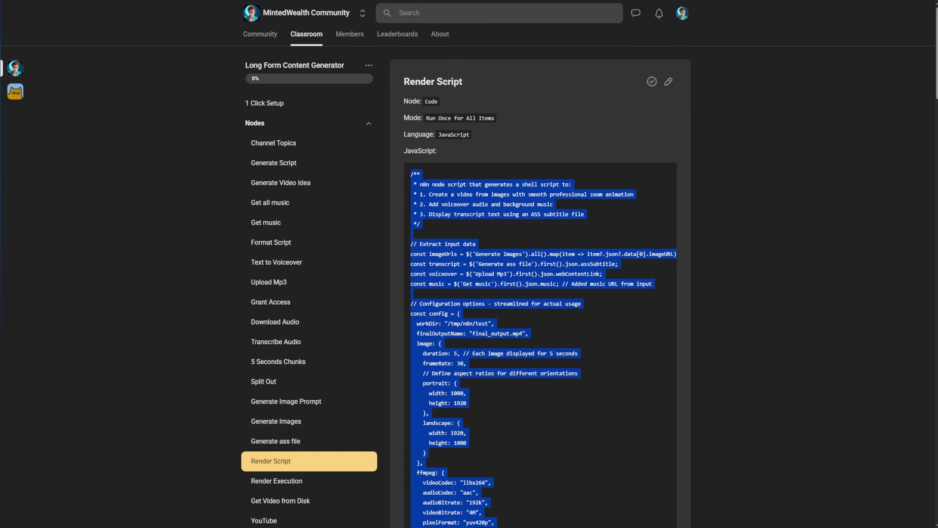
Step: Switch to the MintedWealth Community classroom page and check the URL in the Generate Thumbnail lesson
{"action": "scroll", "coordinate": [331, 304], "scroll_direction": "down", "scroll_amount": 6}
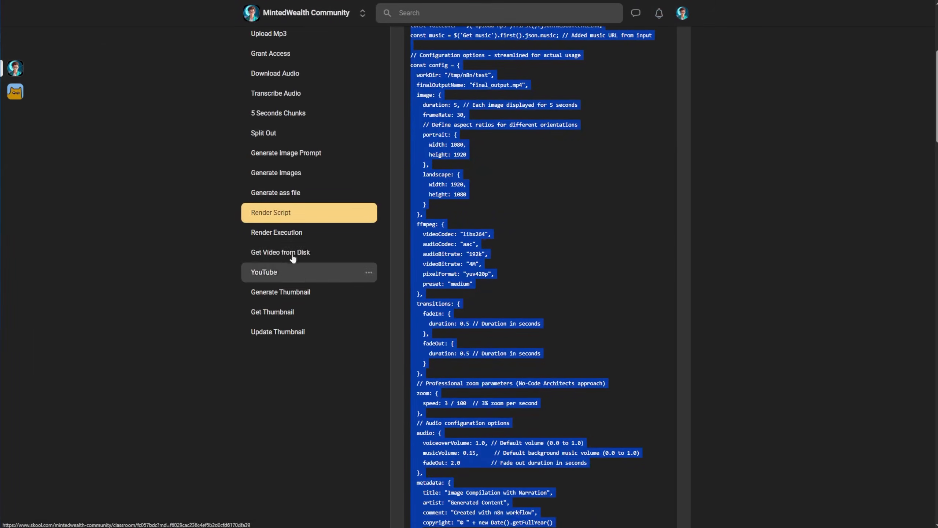
{"action": "left_click", "coordinate": [302, 294]}
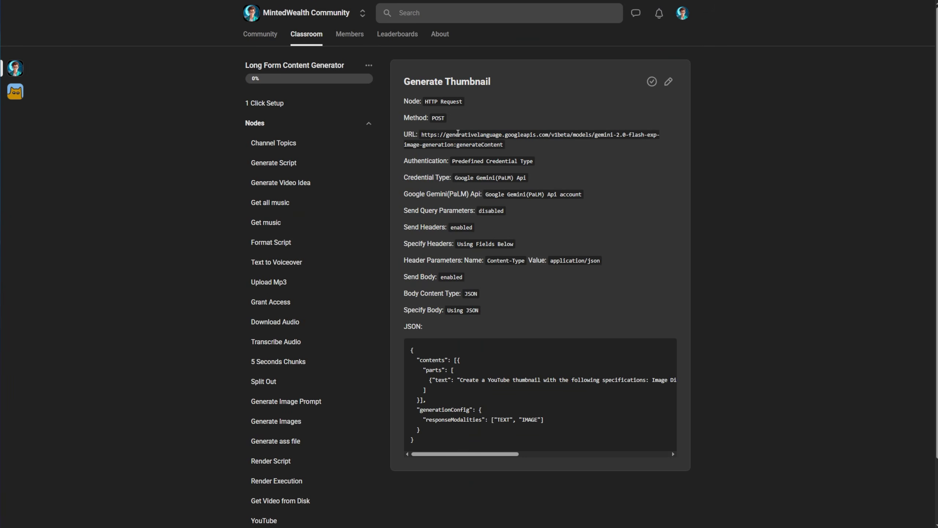
{"action": "left_click_drag", "start_coordinate": [458, 133], "coordinate": [497, 144]}
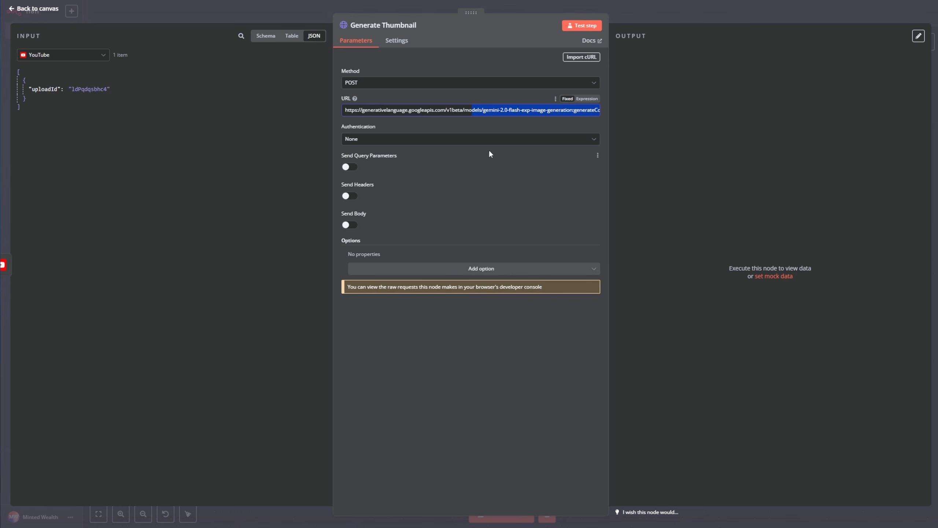
Step: Set authentication to Predefined Credential Type with Google Gemini(PaLM) Api, using the Google Gemini(PaLM) Api account credential
{"action": "left_click", "coordinate": [371, 142]}
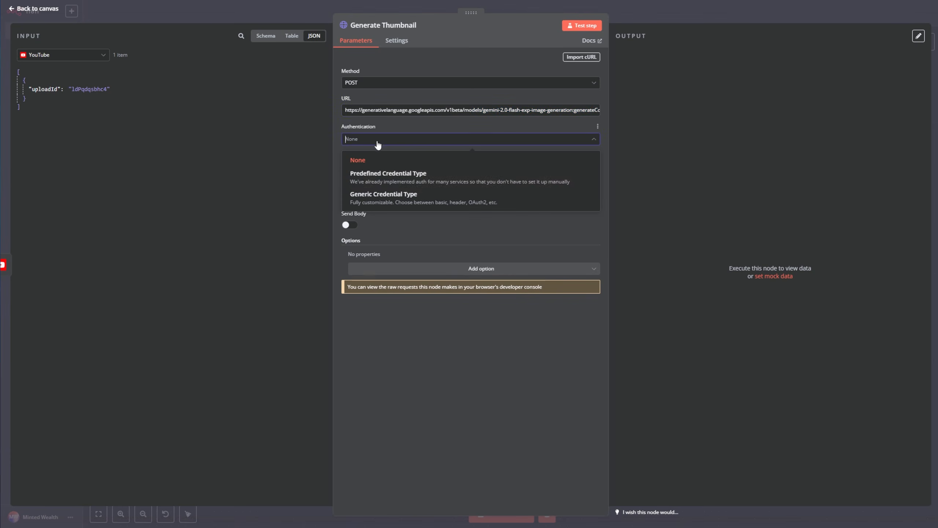
{"action": "left_click", "coordinate": [399, 181]}
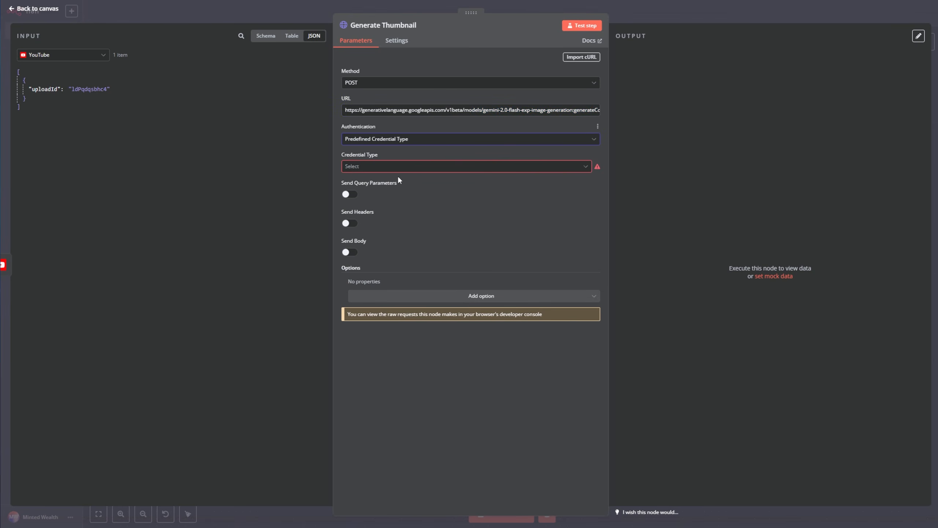
{"action": "left_click", "coordinate": [443, 167]}
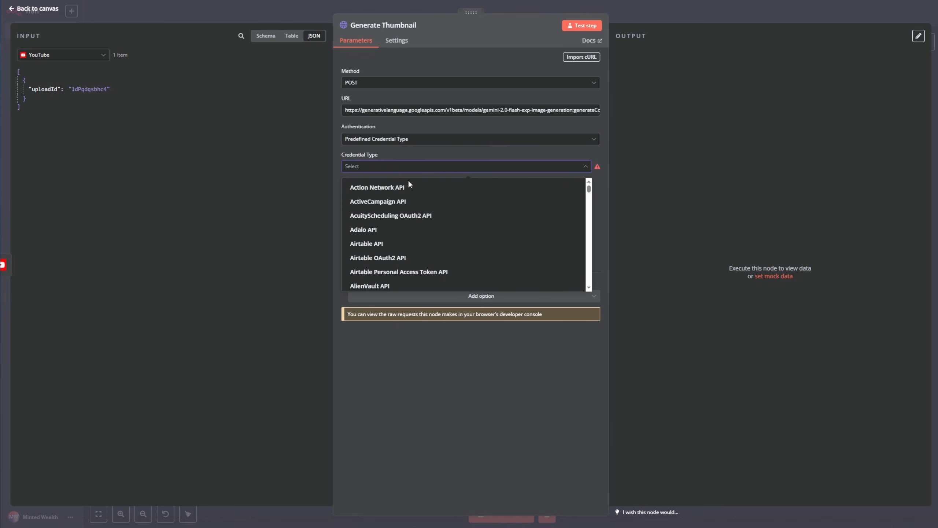
{"action": "type", "text": "gemini"}
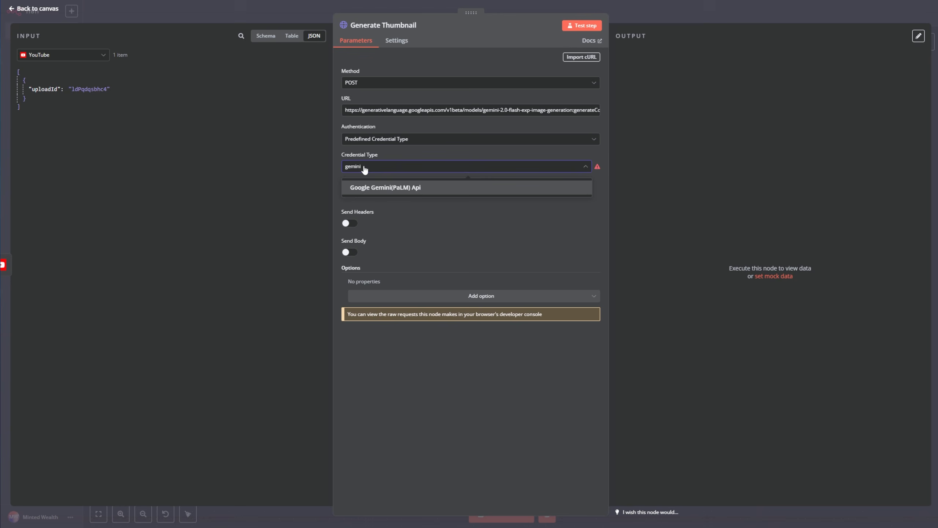
{"action": "left_click", "coordinate": [383, 188]}
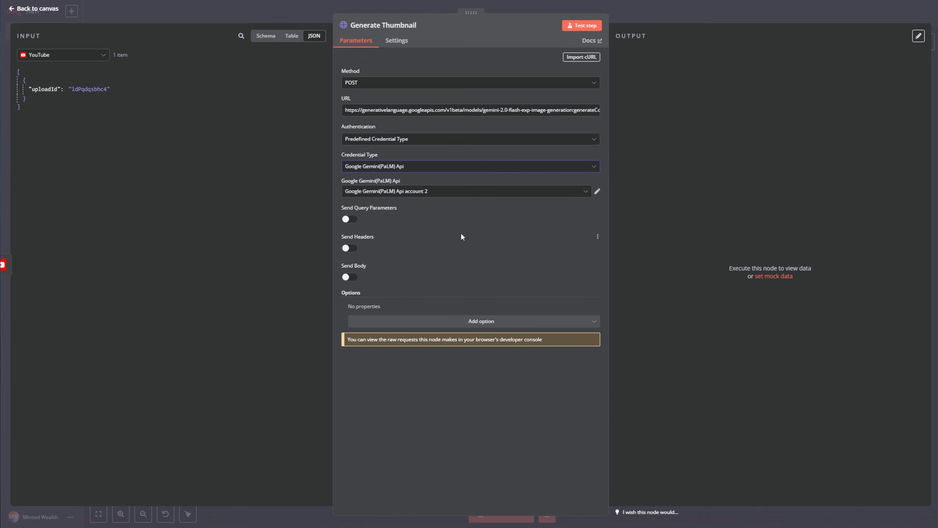
{"action": "left_click", "coordinate": [421, 192]}
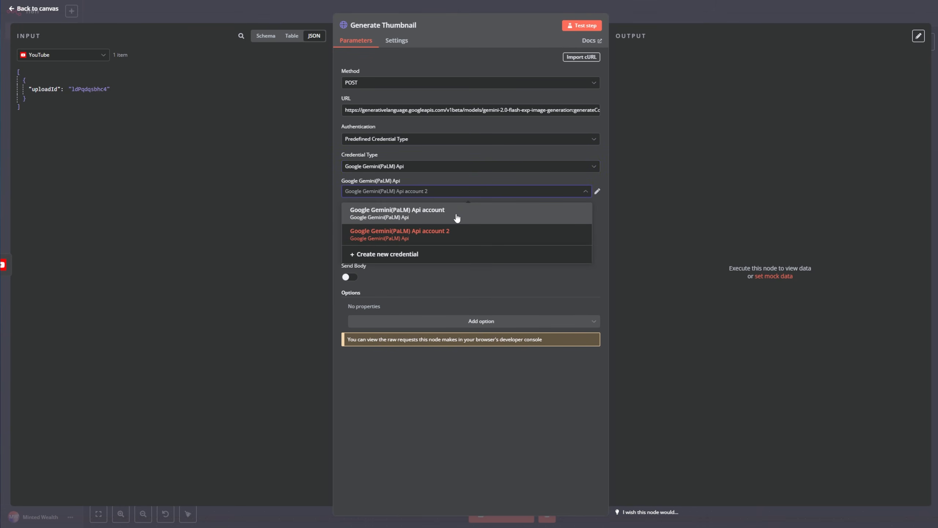
{"action": "left_click", "coordinate": [458, 217]}
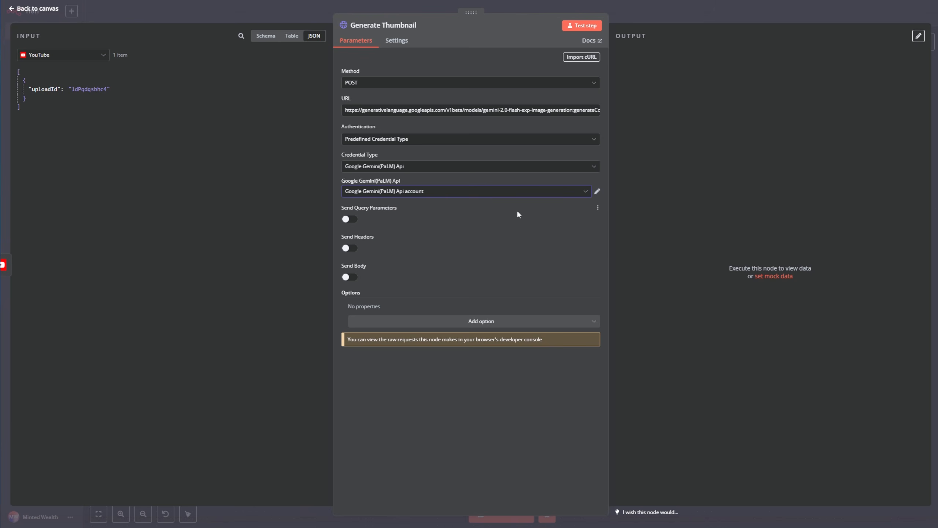
Step: Enable sending headers and add a Content-Type header with the value application/json
{"action": "left_click", "coordinate": [351, 248]}
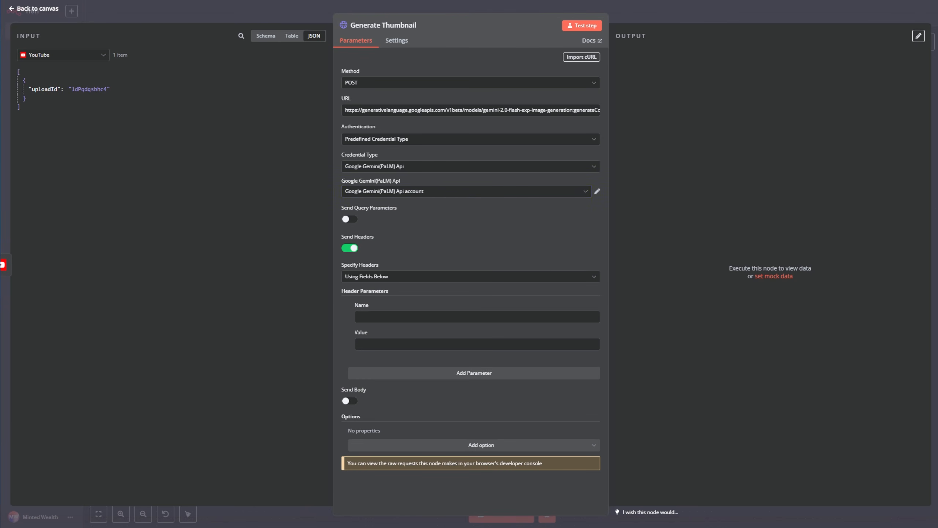
{"action": "left_click", "coordinate": [400, 312]}
{"action": "type", "text": "Content-Type"}
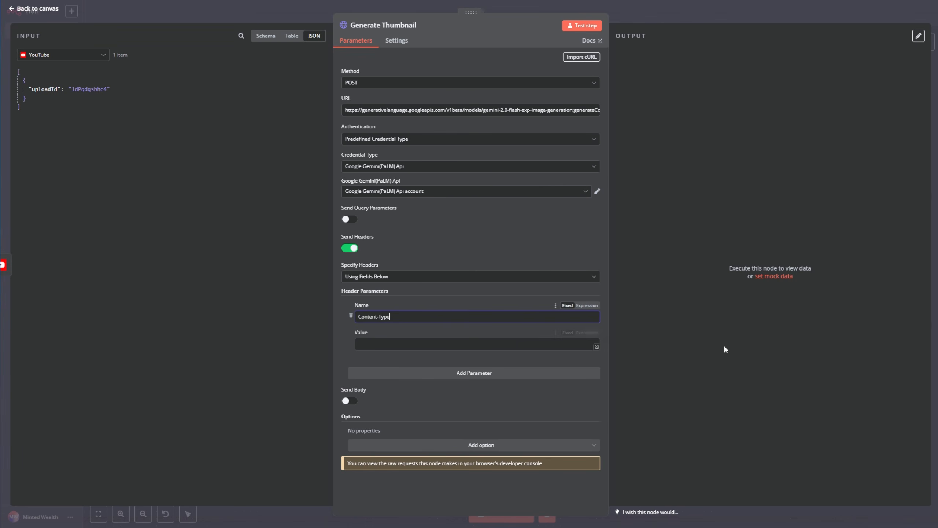
{"action": "left_click", "coordinate": [477, 344]}
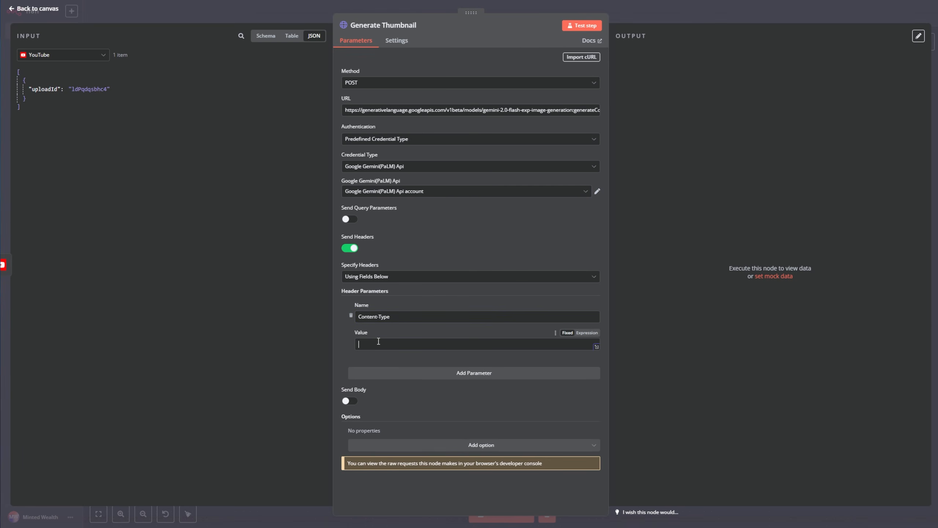
{"action": "type", "text": "application/json"}
Step: Enable a JSON body specified Using JSON, paste the 1280 x 720 thumbnail prompt with Generate Video Idea's thumbnail value, and open it in the expression editor
{"action": "left_click", "coordinate": [357, 403]}
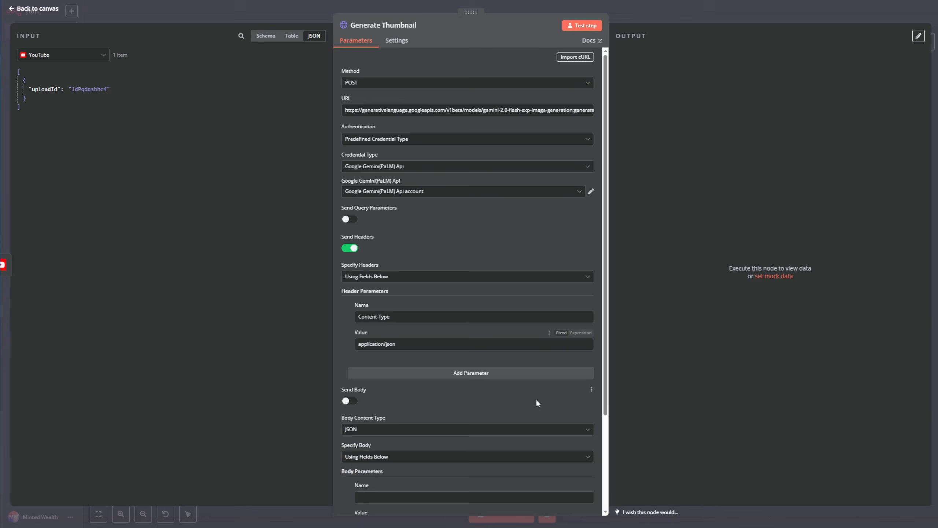
{"action": "scroll", "coordinate": [437, 436], "scroll_direction": "down", "scroll_amount": 2}
{"action": "left_click", "coordinate": [385, 374]}
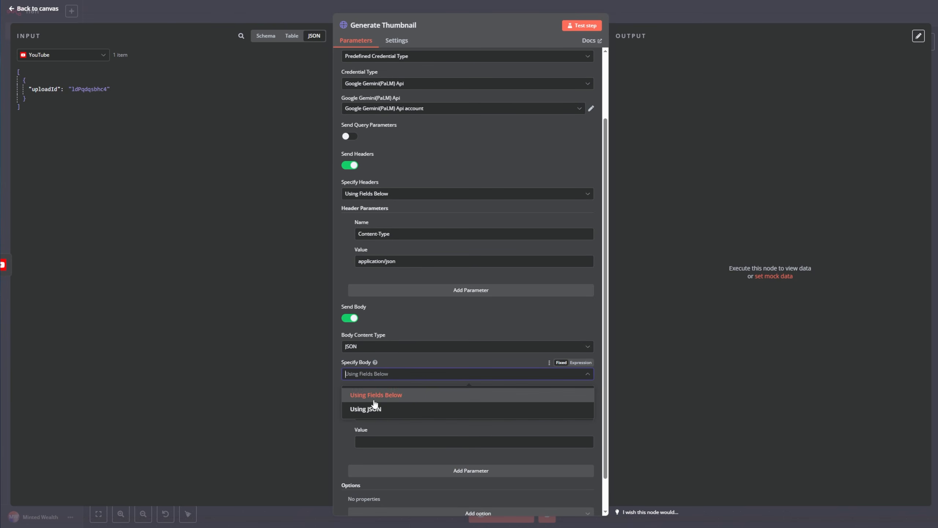
{"action": "left_click", "coordinate": [373, 407]}
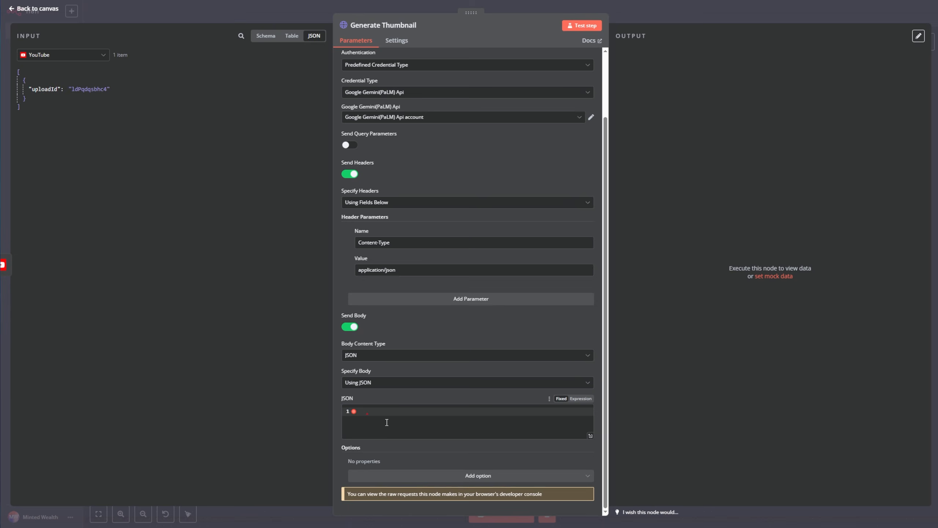
{"action": "key", "text": "ctrl+v"}
{"action": "left_click", "coordinate": [591, 455]}
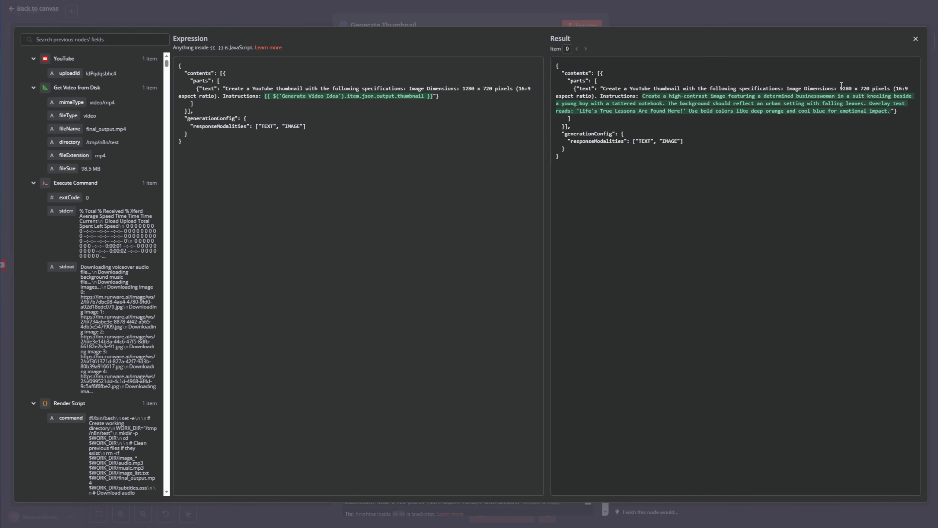
Step: Review the dimensions and instructions in the resolved thumbnail prompt, and test the Generate Thumbnail node
{"action": "left_click_drag", "start_coordinate": [841, 86], "coordinate": [869, 85]}
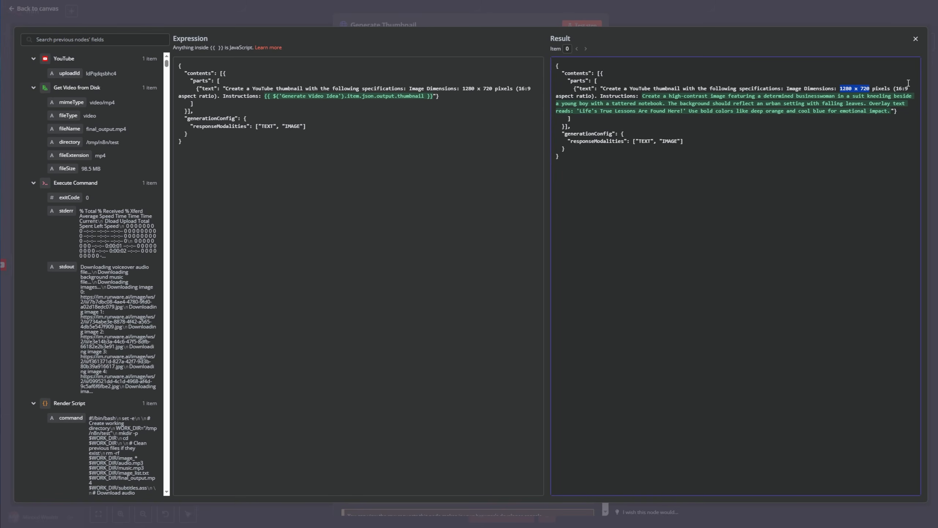
{"action": "left_click_drag", "start_coordinate": [644, 96], "coordinate": [892, 115]}
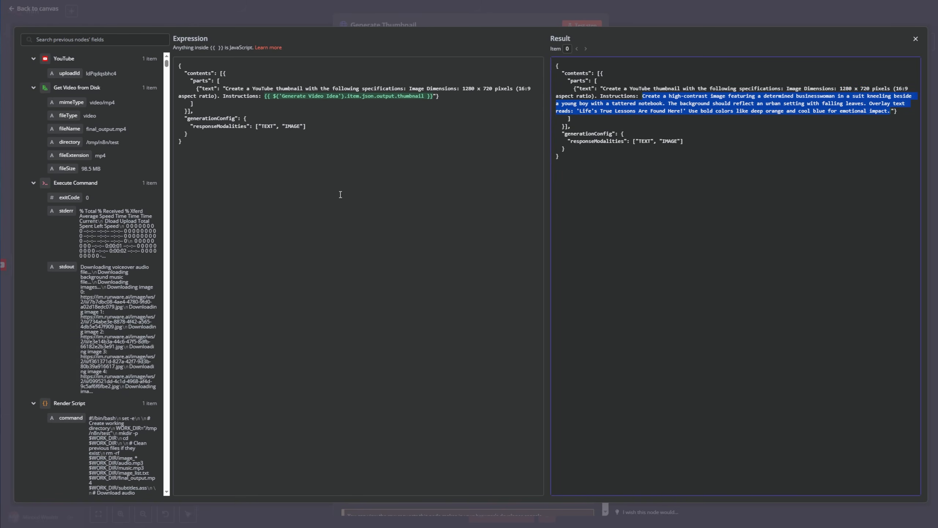
{"action": "key", "text": "Escape"}
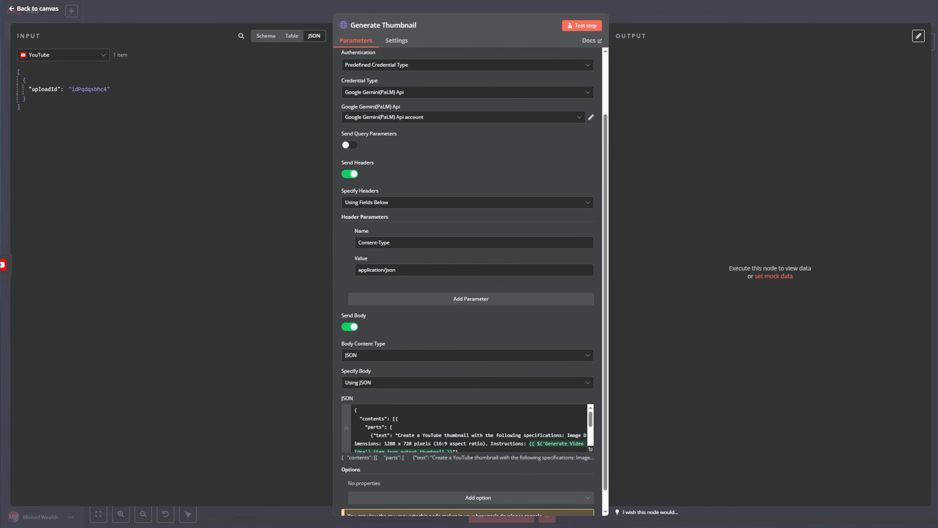
{"action": "scroll", "coordinate": [477, 336], "scroll_direction": "up", "scroll_amount": 2}
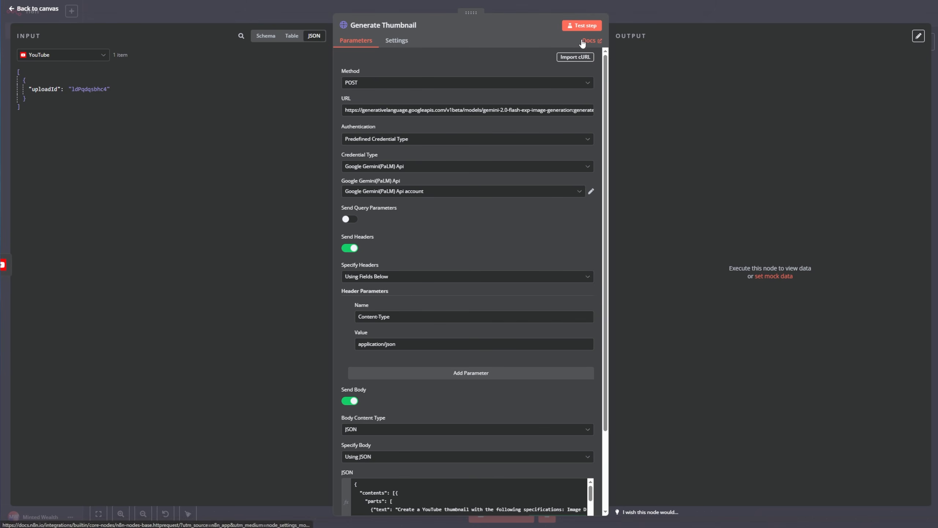
{"action": "left_click", "coordinate": [586, 26]}
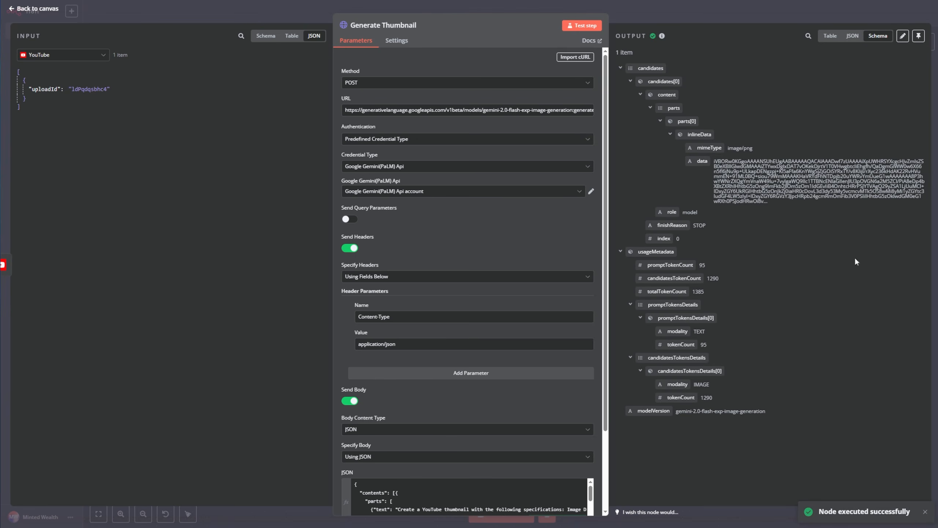
{"action": "left_click", "coordinate": [26, 10]}
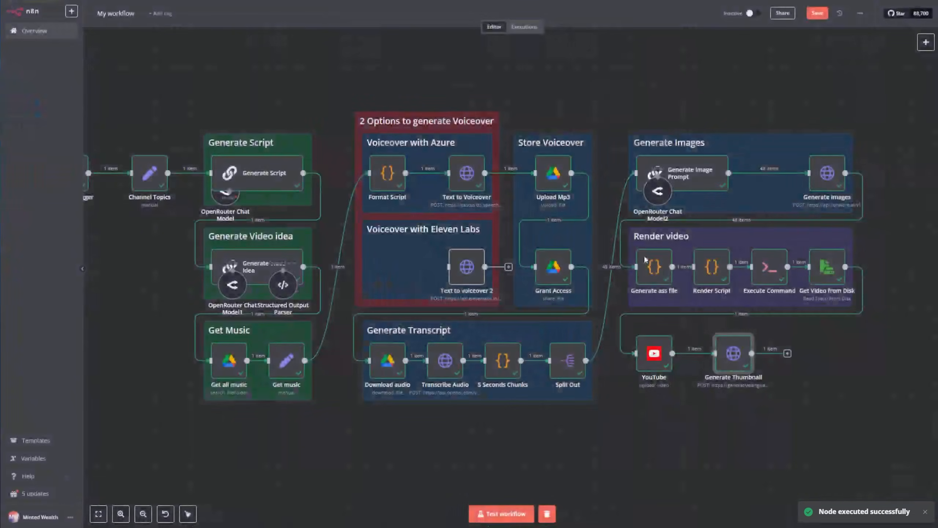
Step: Move the Generate Thumbnail node closer to the YouTube node and add a Code node after it
{"action": "left_click_drag", "start_coordinate": [736, 354], "coordinate": [714, 354]}
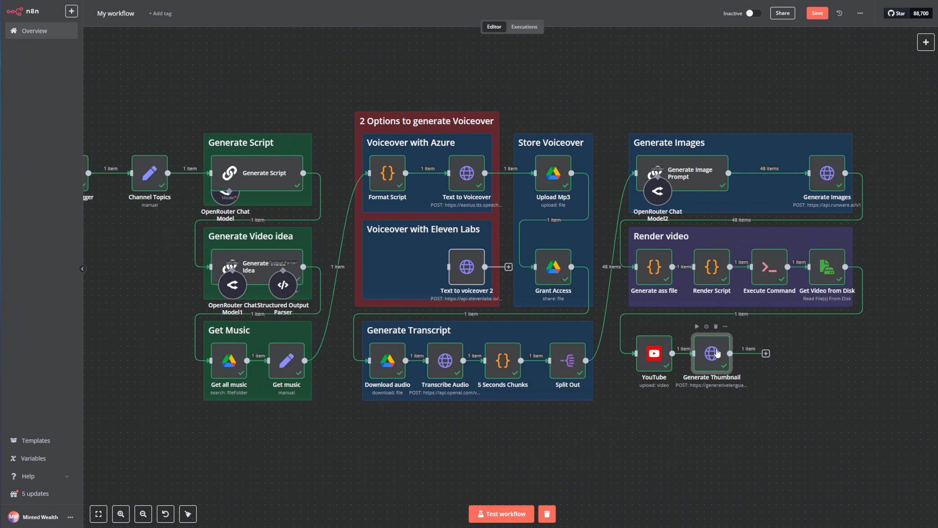
{"action": "left_click", "coordinate": [765, 353]}
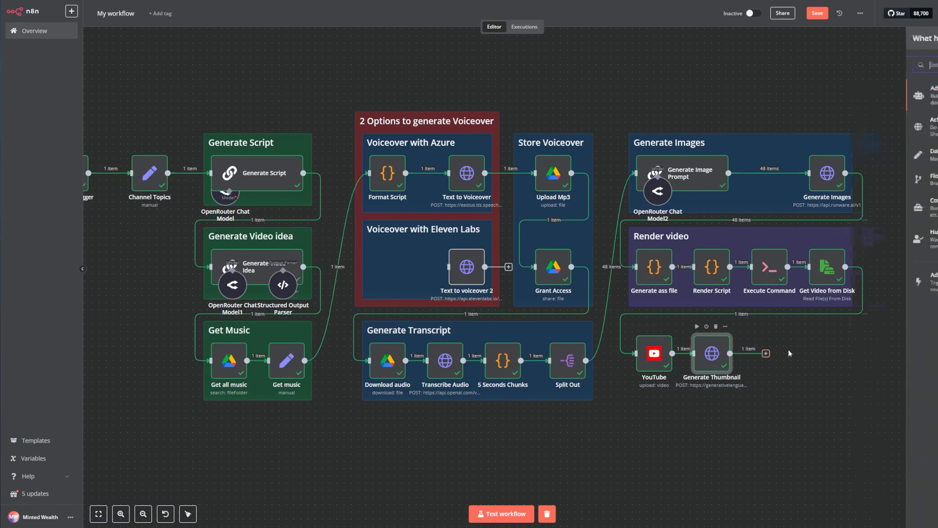
{"action": "type", "text": "code"}
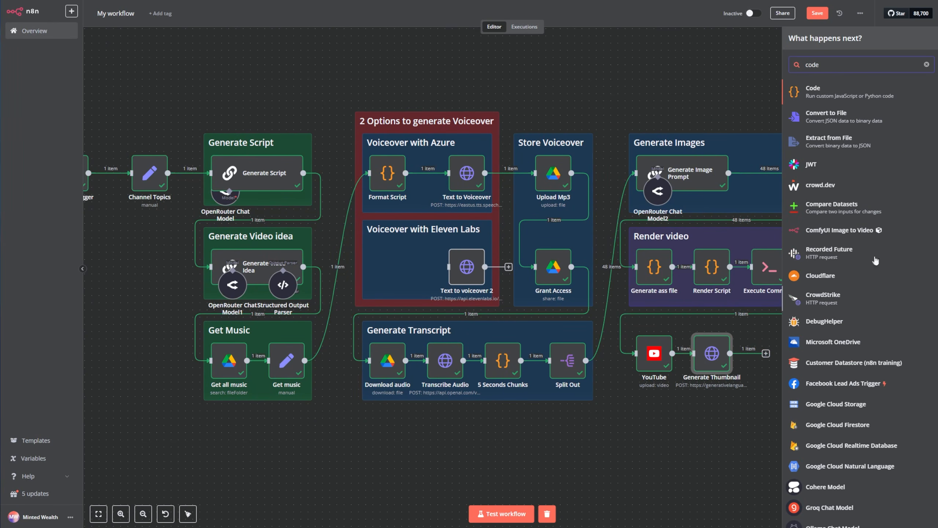
{"action": "left_click", "coordinate": [841, 97]}
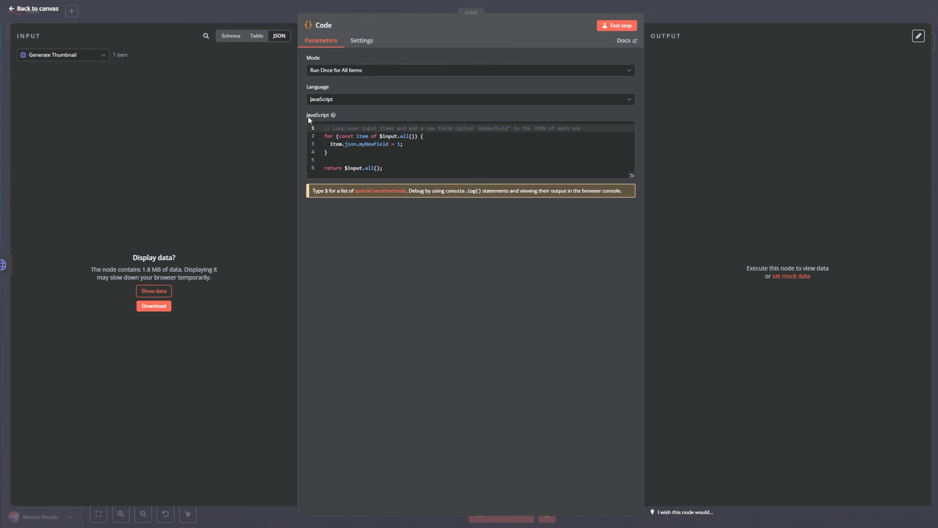
Step: Rename the new Code node as Get Thumbnail
{"action": "left_click", "coordinate": [333, 29]}
{"action": "type", "text": "ge"}
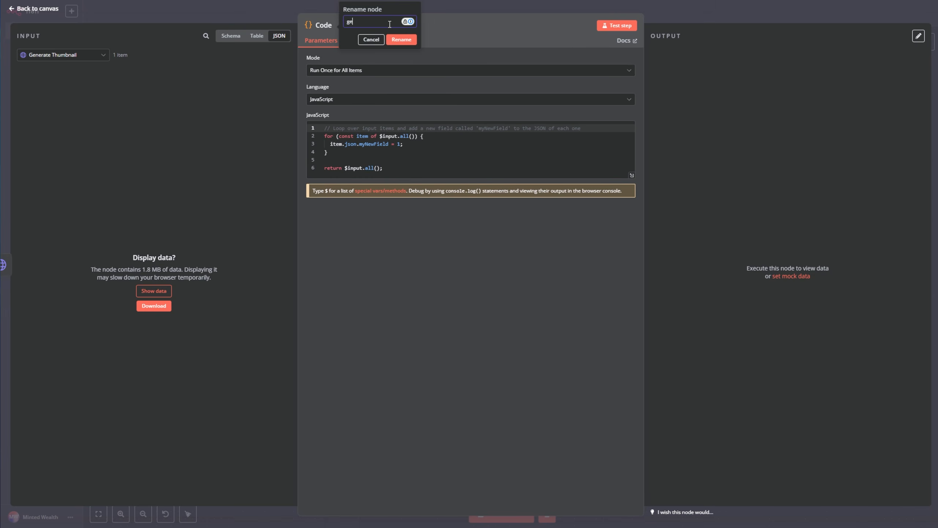
{"action": "key", "text": "BackSpace"}
{"action": "type", "text": "Get Thumbnail"}
{"action": "left_click", "coordinate": [403, 39]}
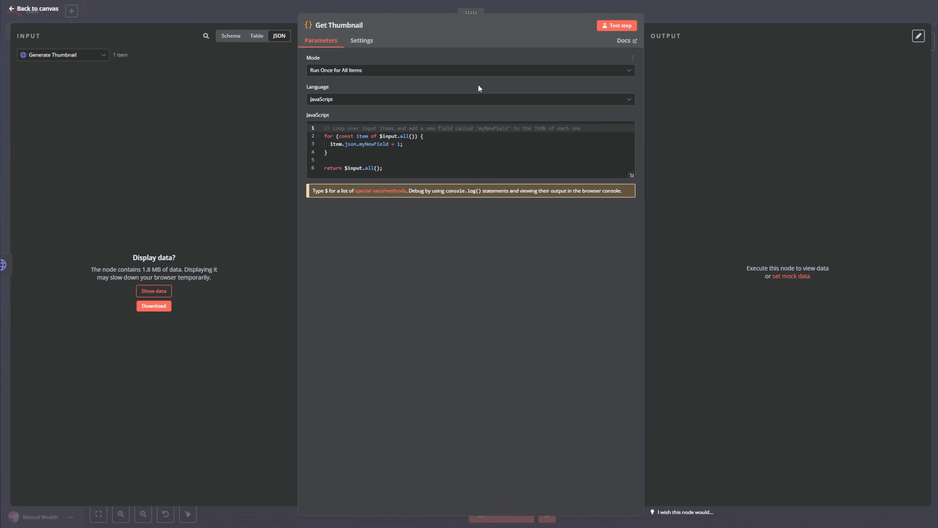
Step: Replace the Get Thumbnail node's JavaScript with the code copied from the Get Thumbnail lesson in the MintedWealth Community classroom
{"action": "key", "text": "ctrl+Tab"}
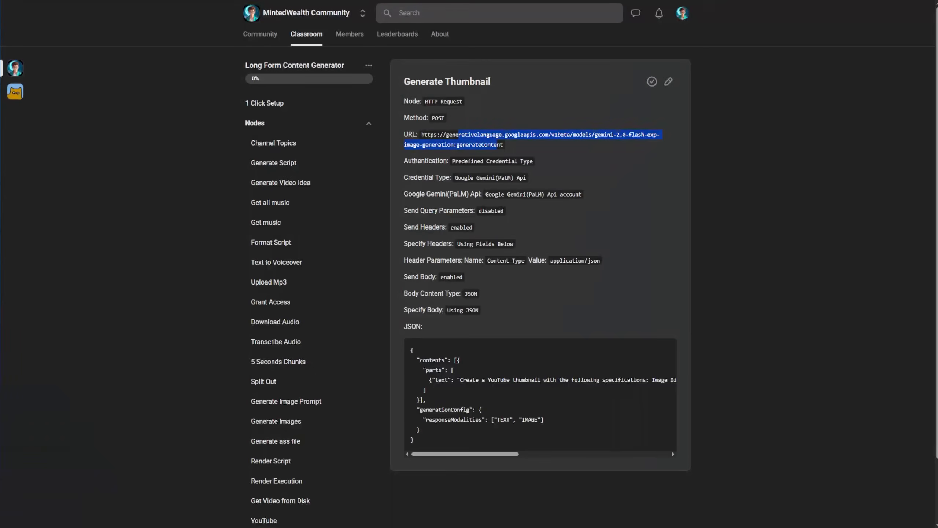
{"action": "scroll", "coordinate": [297, 377], "scroll_direction": "down", "scroll_amount": 3}
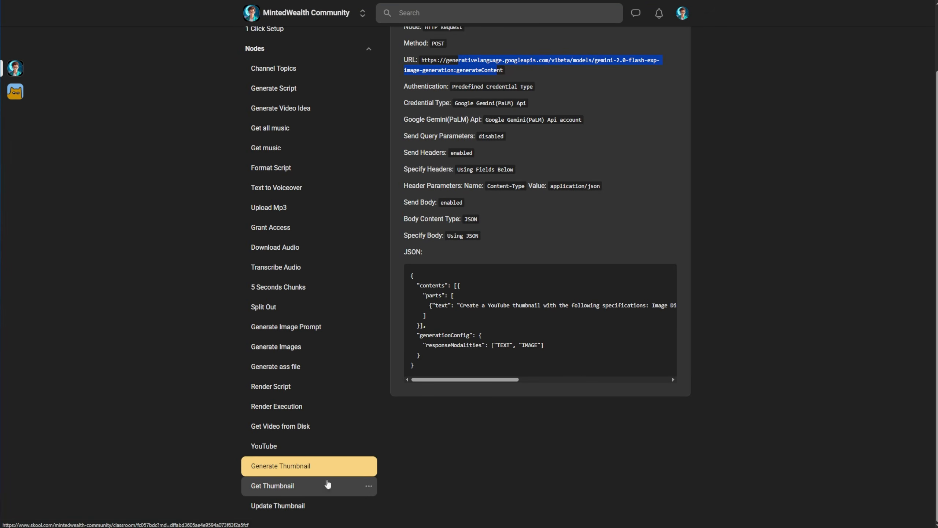
{"action": "left_click", "coordinate": [300, 486]}
{"action": "scroll", "coordinate": [466, 388], "scroll_direction": "down", "scroll_amount": 5}
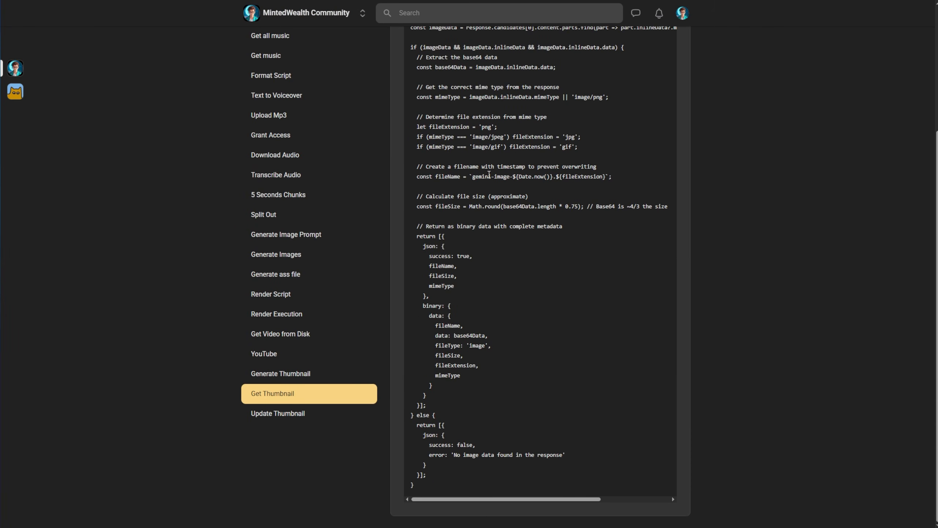
{"action": "left_click", "coordinate": [489, 174]}
{"action": "key", "text": "ctrl+a"}
{"action": "key", "text": "ctrl+shift+Tab"}
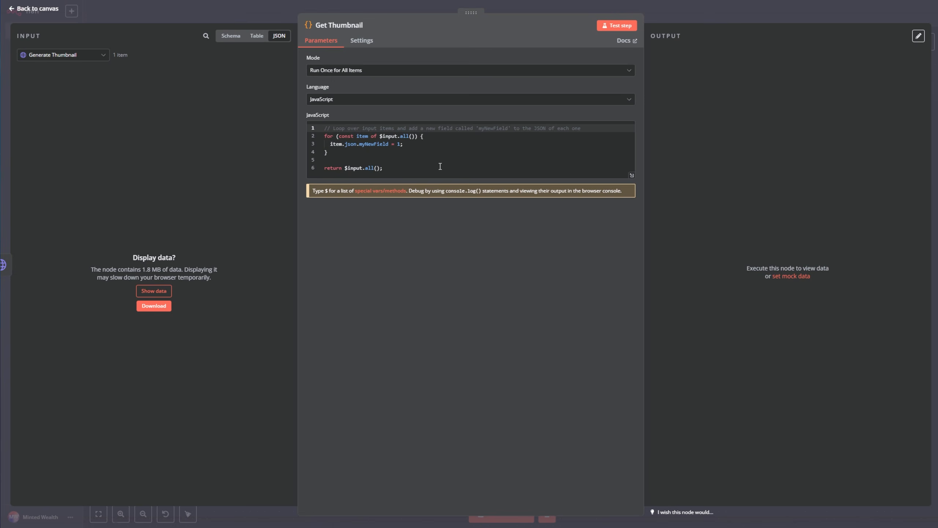
{"action": "left_click", "coordinate": [399, 169]}
{"action": "key", "text": "ctrl+a"}
{"action": "key", "text": "ctrl+v"}
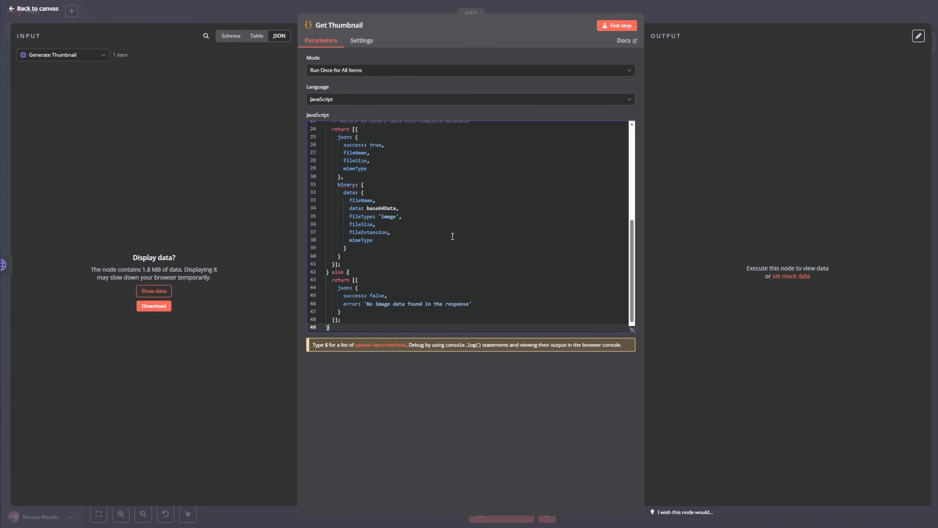
Step: Test the Get Thumbnail node, view the image it outputs, and return to the canvas
{"action": "left_click", "coordinate": [618, 27]}
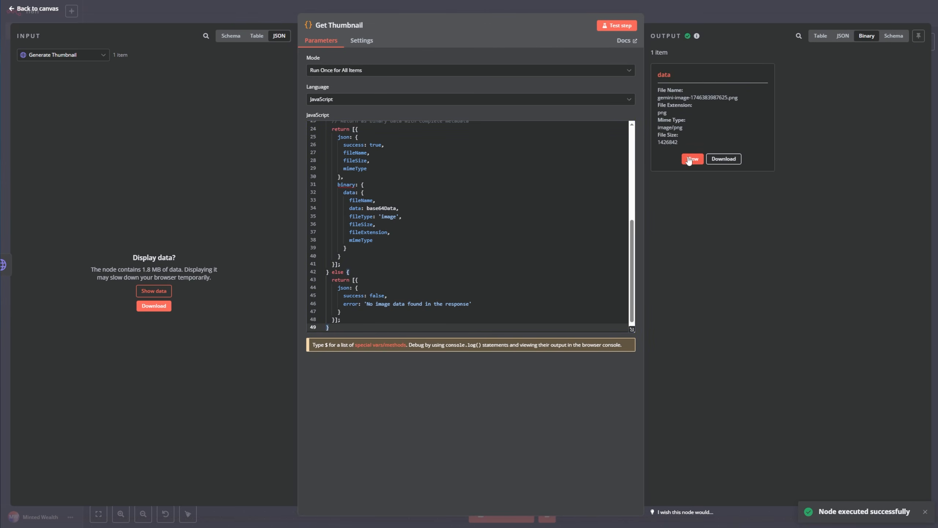
{"action": "left_click", "coordinate": [692, 159]}
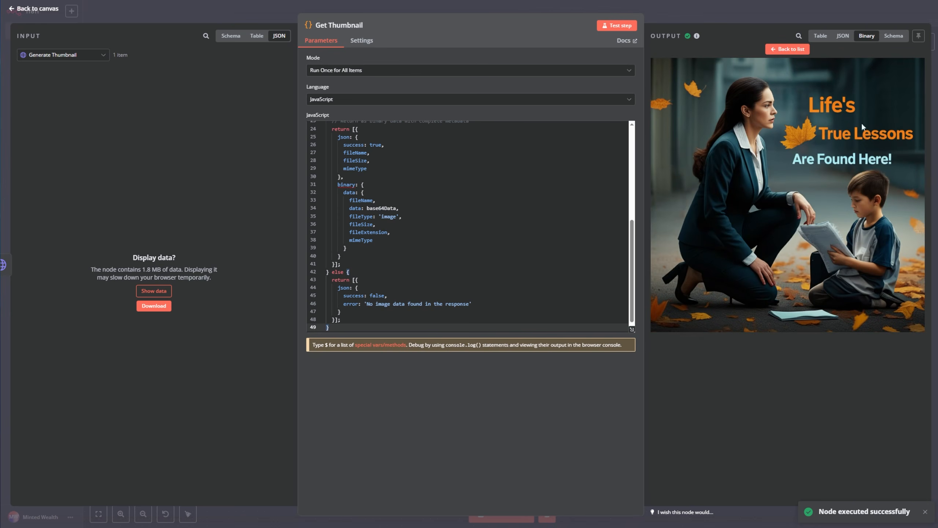
{"action": "left_click", "coordinate": [51, 9]}
Step: Move the Get Thumbnail node closer to Generate Thumbnail and add an HTTP Request node after it
{"action": "left_click_drag", "start_coordinate": [785, 357], "coordinate": [764, 357]}
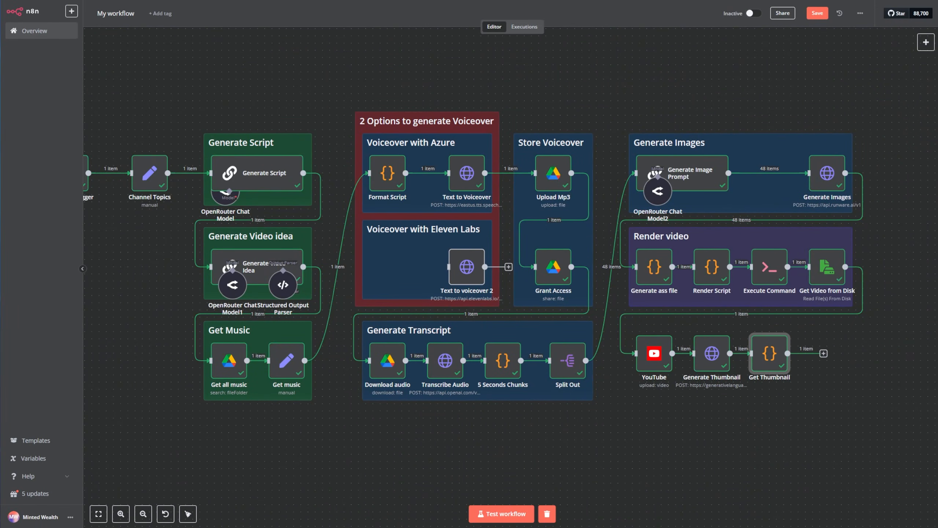
{"action": "left_click", "coordinate": [854, 386]}
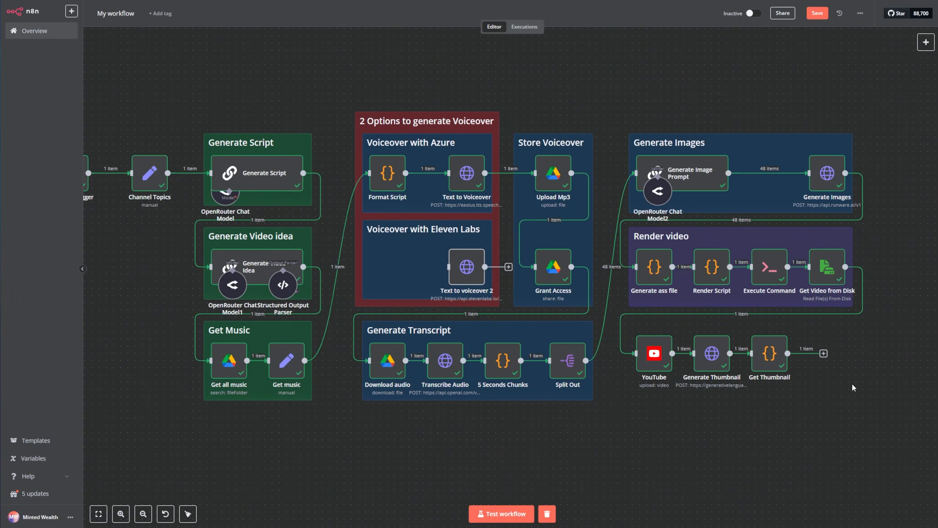
{"action": "left_click", "coordinate": [824, 353]}
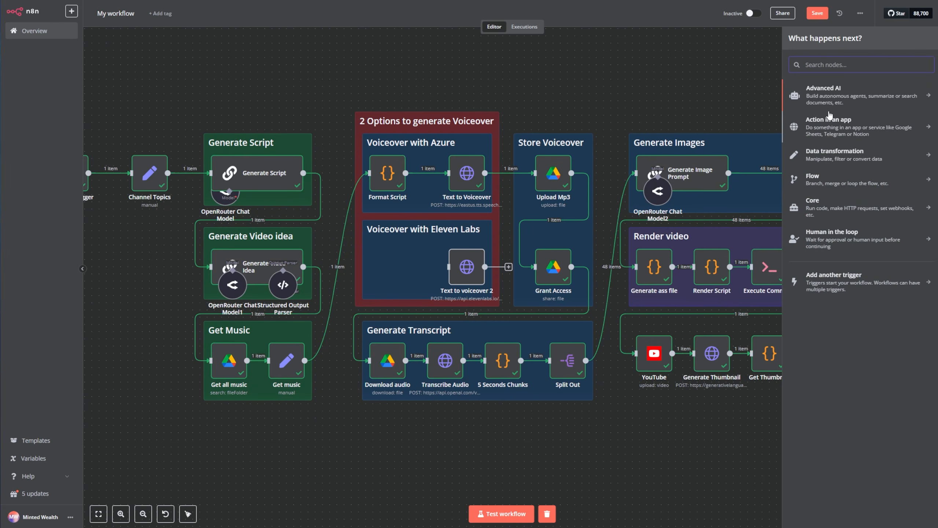
{"action": "type", "text": "http"}
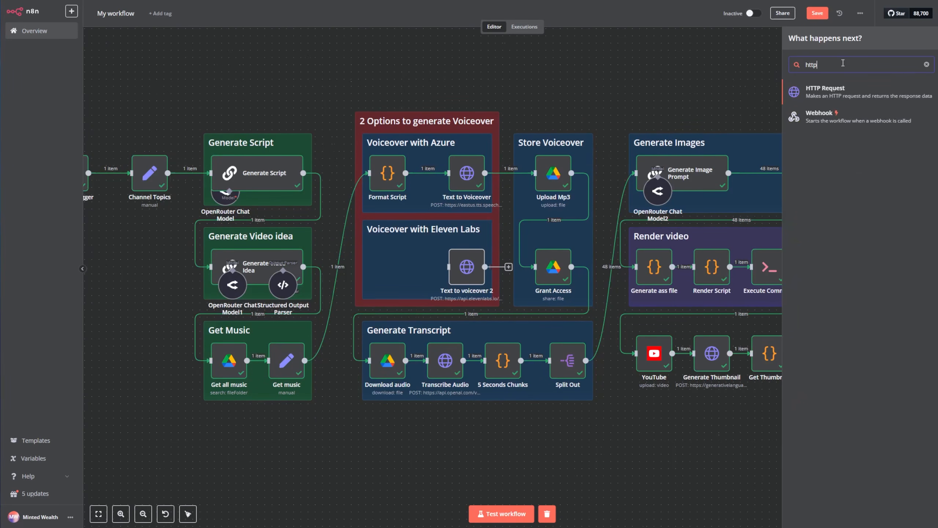
{"action": "left_click", "coordinate": [875, 97]}
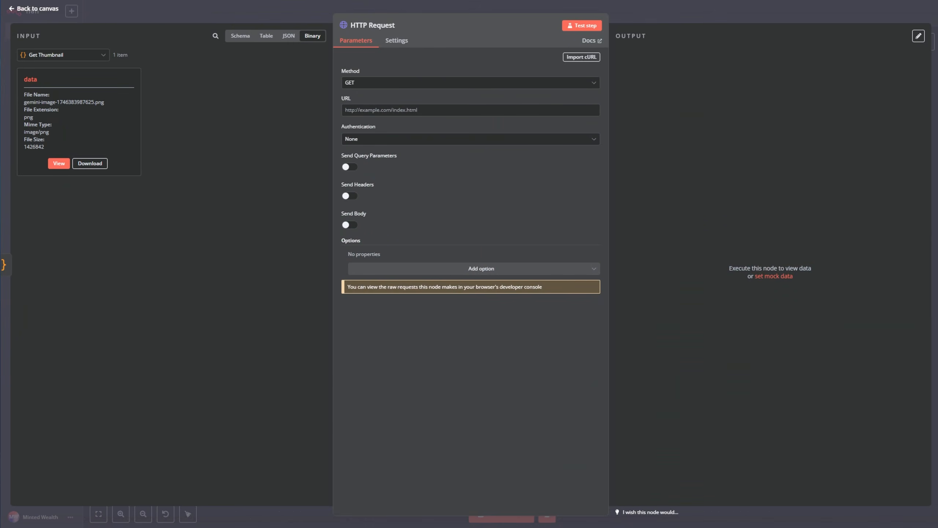
Step: Rename the new HTTP Request node as Upload Thumbnail
{"action": "left_click", "coordinate": [397, 27]}
{"action": "triple_click", "coordinate": [452, 21]}
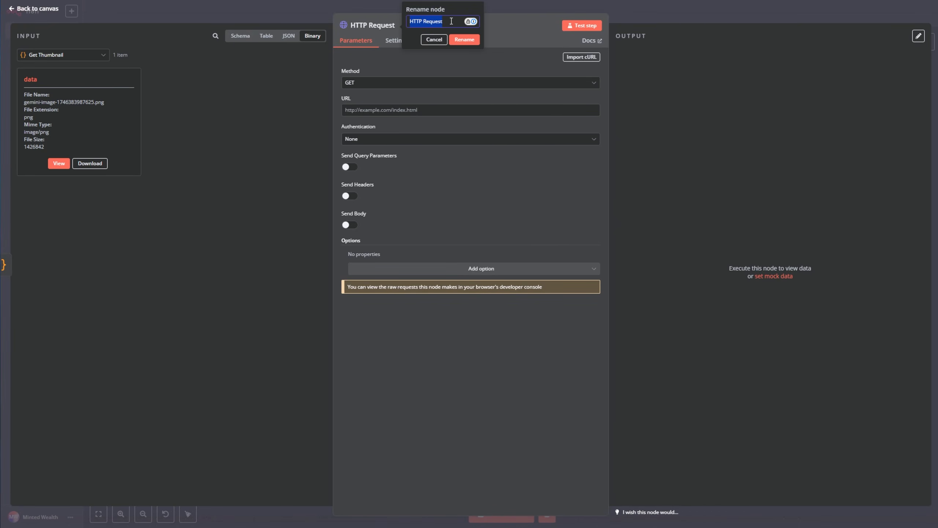
{"action": "type", "text": "Upload"}
{"action": "type", "text": " Thhu"}
{"action": "type", "text": "m"}
{"action": "type", "text": "bnail"}
{"action": "left_click", "coordinate": [464, 39]}
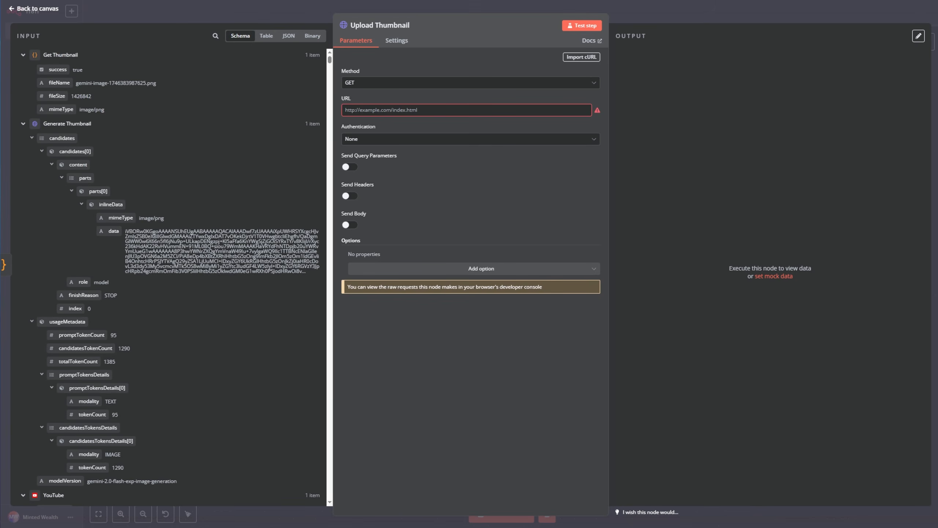
{"action": "left_click", "coordinate": [368, 84]}
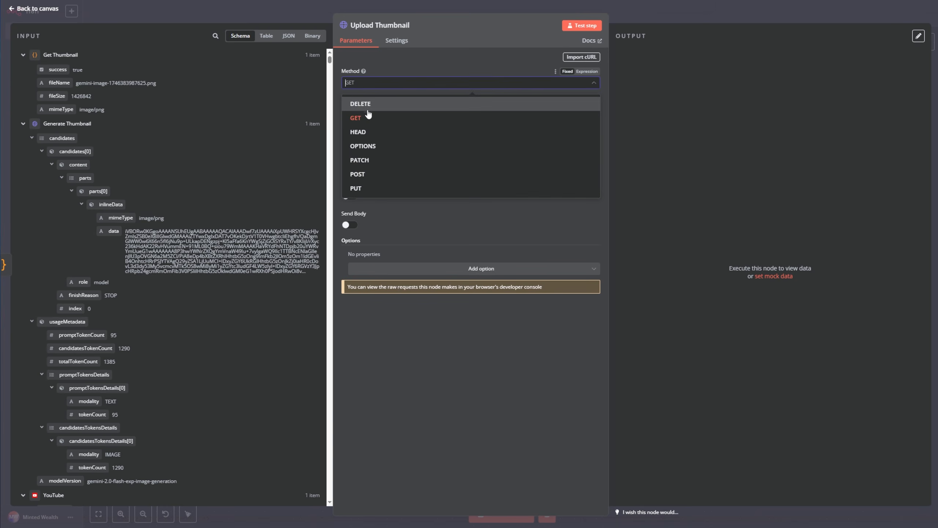
{"action": "left_click", "coordinate": [370, 176]}
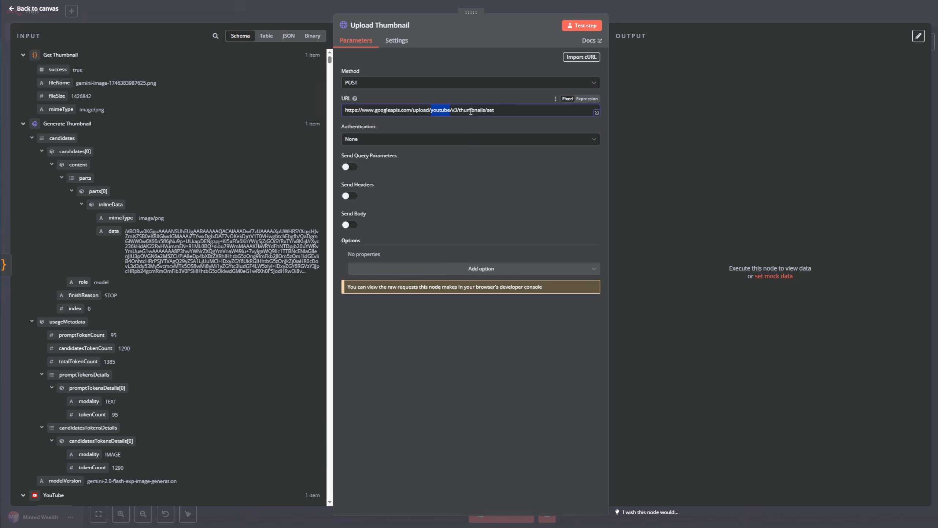
{"action": "left_click", "coordinate": [493, 109]}
Step: Set authentication to Predefined Credential Type with YouTube OAuth2 API as the credential type
{"action": "left_click", "coordinate": [364, 140]}
{"action": "left_click", "coordinate": [392, 176]}
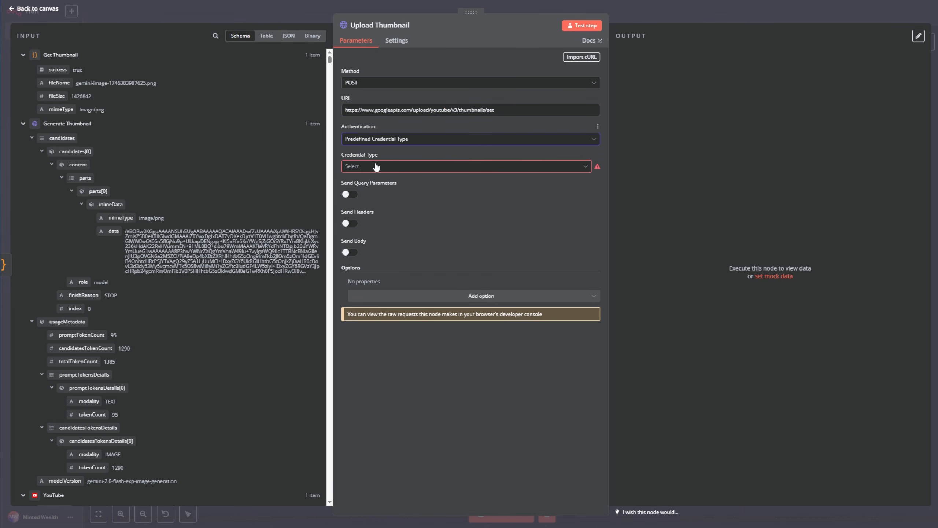
{"action": "left_click", "coordinate": [376, 167]}
{"action": "type", "text": "you"}
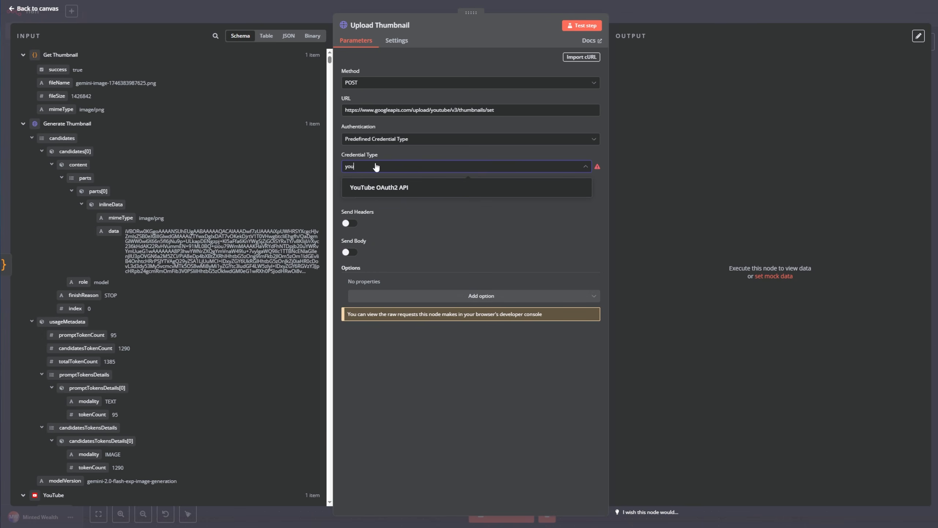
{"action": "type", "text": "tube"}
{"action": "left_click", "coordinate": [395, 188]}
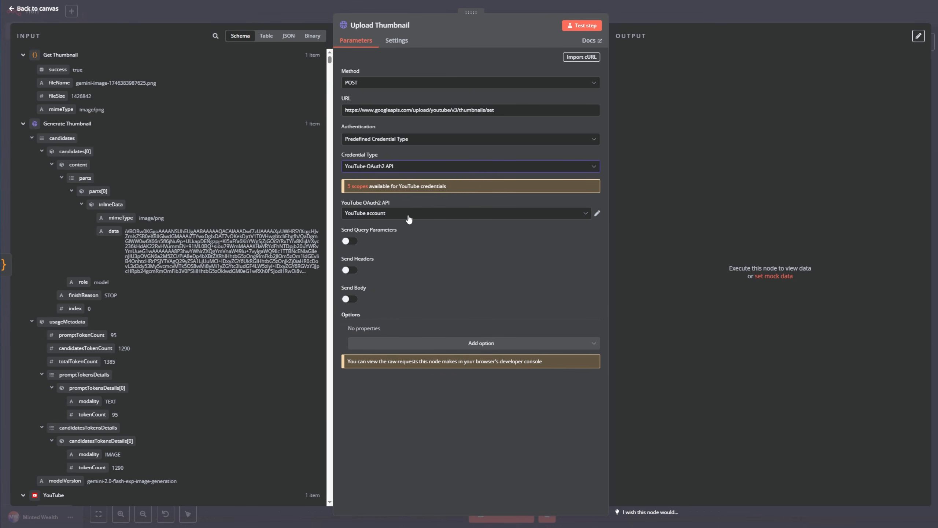
Step: Enable sending query parameters and add videoId with the value {{ $('YouTube').item.json.uploadId }}
{"action": "left_click", "coordinate": [351, 241]}
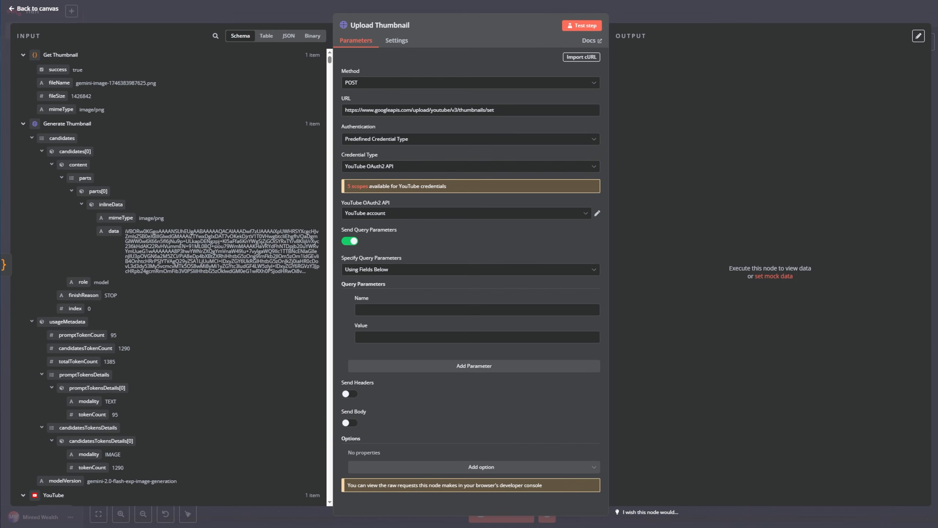
{"action": "left_click", "coordinate": [407, 310]}
{"action": "type", "text": "videoId"}
{"action": "left_click", "coordinate": [399, 337]}
{"action": "type", "text": "{{ $('YouTube').item.json.uploadId }}"}
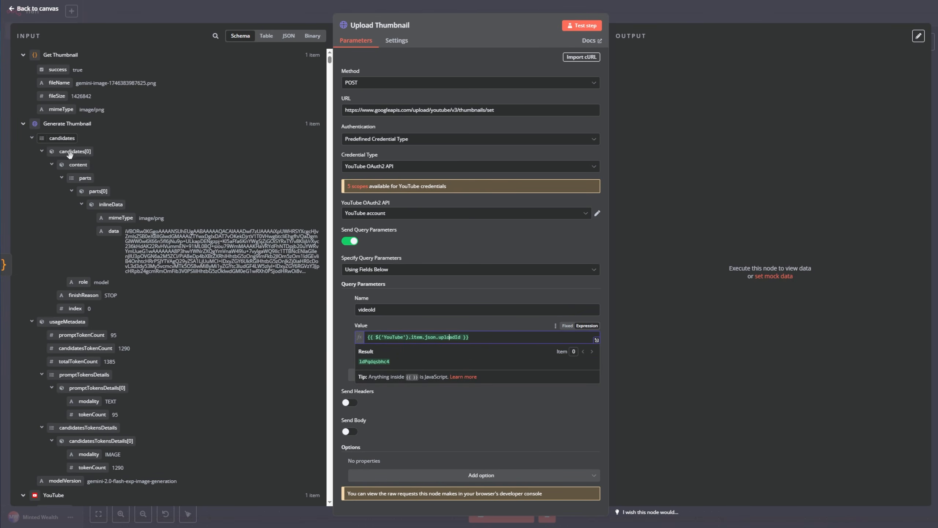
{"action": "scroll", "coordinate": [80, 356], "scroll_direction": "down", "scroll_amount": 3}
{"action": "scroll", "coordinate": [80, 357], "scroll_direction": "down", "scroll_amount": 2}
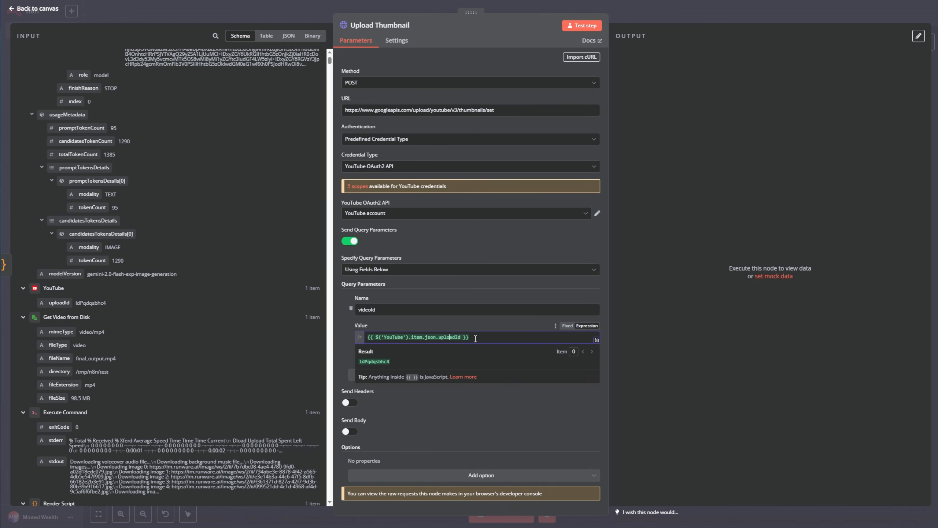
{"action": "left_click", "coordinate": [485, 326]}
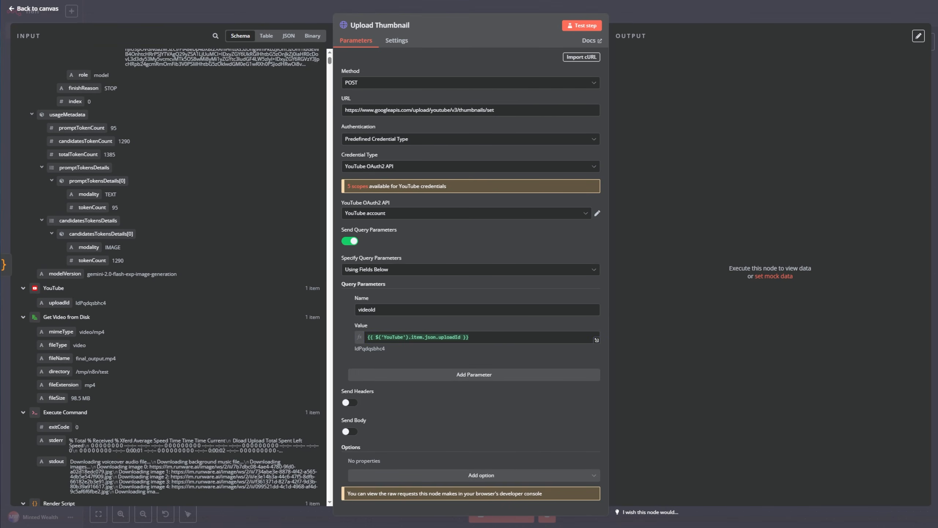
Step: Enable sending a body as n8n Binary File with data as the input data field name, matching the incoming thumbnail's binary property
{"action": "left_click", "coordinate": [350, 431]}
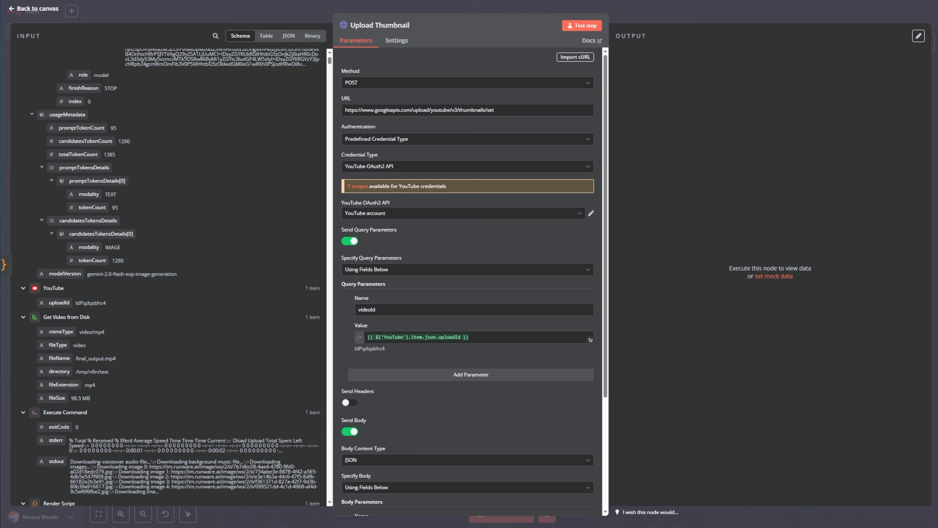
{"action": "scroll", "coordinate": [401, 339], "scroll_direction": "down", "scroll_amount": 3}
{"action": "left_click", "coordinate": [401, 336]}
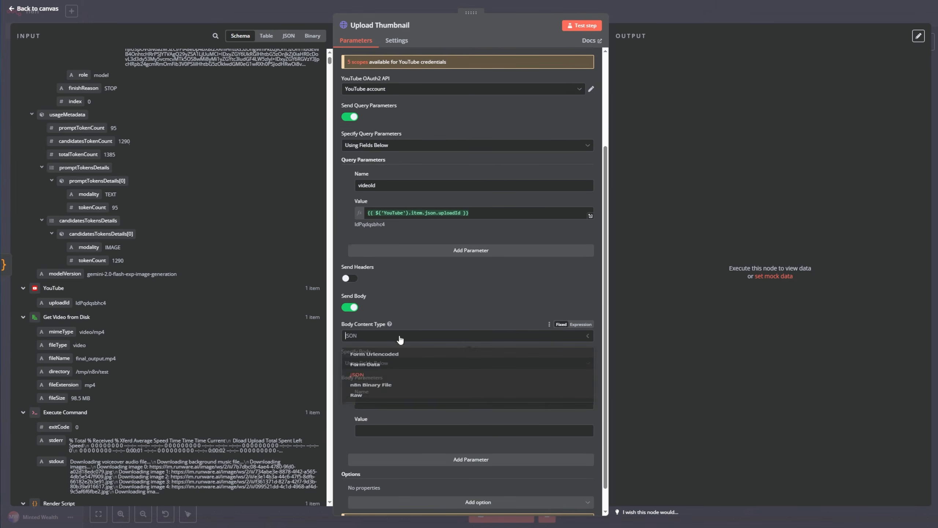
{"action": "left_click", "coordinate": [389, 385]}
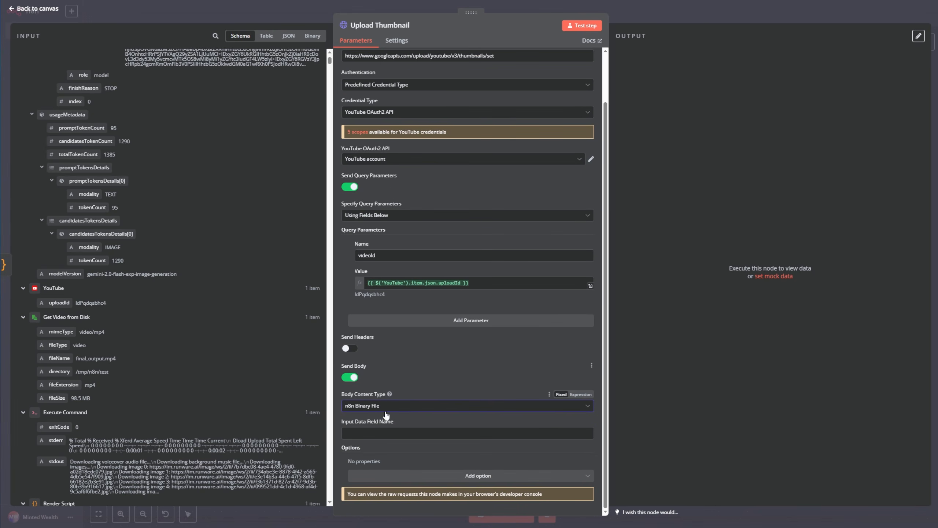
{"action": "left_click", "coordinate": [392, 433]}
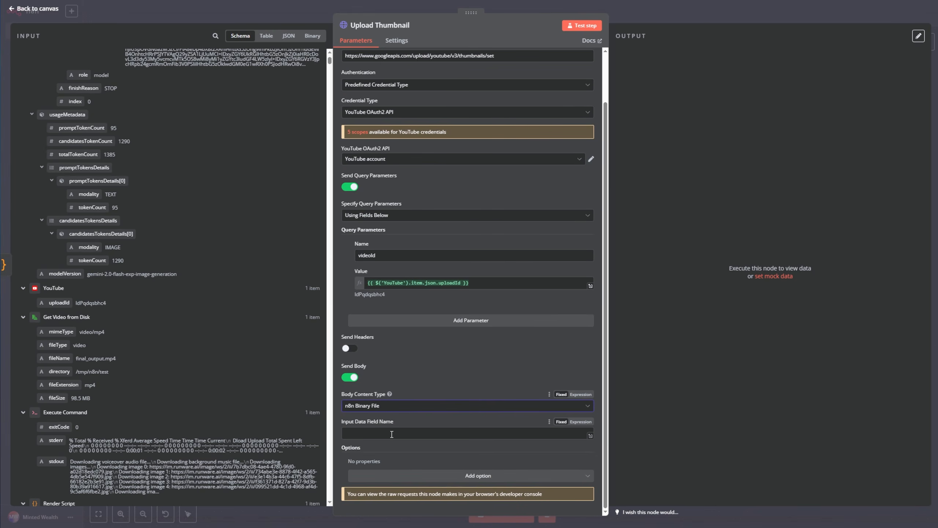
{"action": "left_click", "coordinate": [312, 36]}
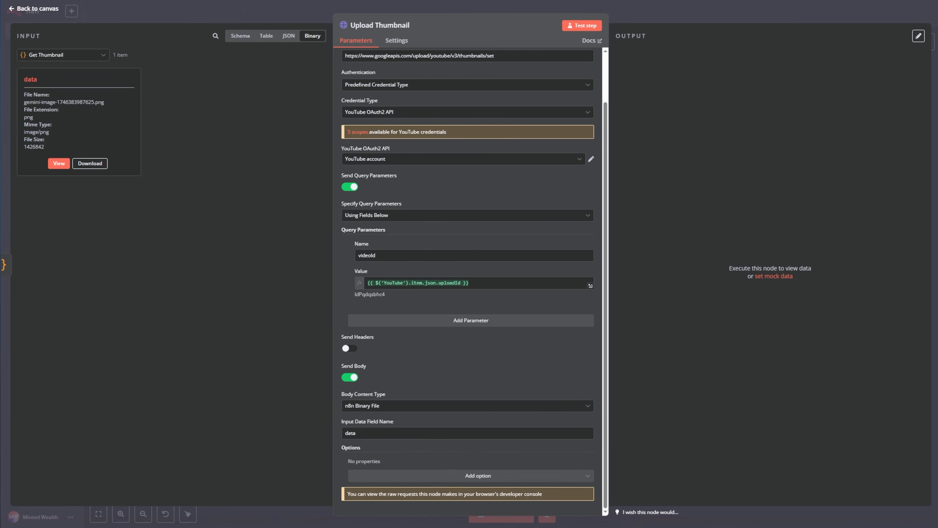
Step: Test the Upload Thumbnail node to send the generated image to the video
{"action": "scroll", "coordinate": [537, 327], "scroll_direction": "up", "scroll_amount": 2}
{"action": "scroll", "coordinate": [534, 326], "scroll_direction": "down", "scroll_amount": 2}
{"action": "left_click", "coordinate": [582, 30]}
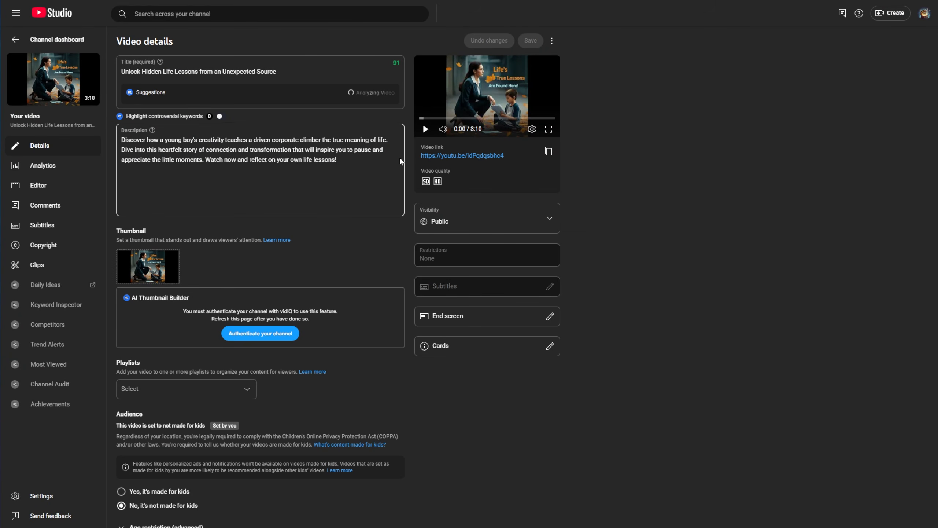
Step: Switch to YouTube Studio and review the uploaded video's title, description, thumbnail and the expanded additional settings
{"action": "left_click_drag", "start_coordinate": [122, 72], "coordinate": [233, 71]}
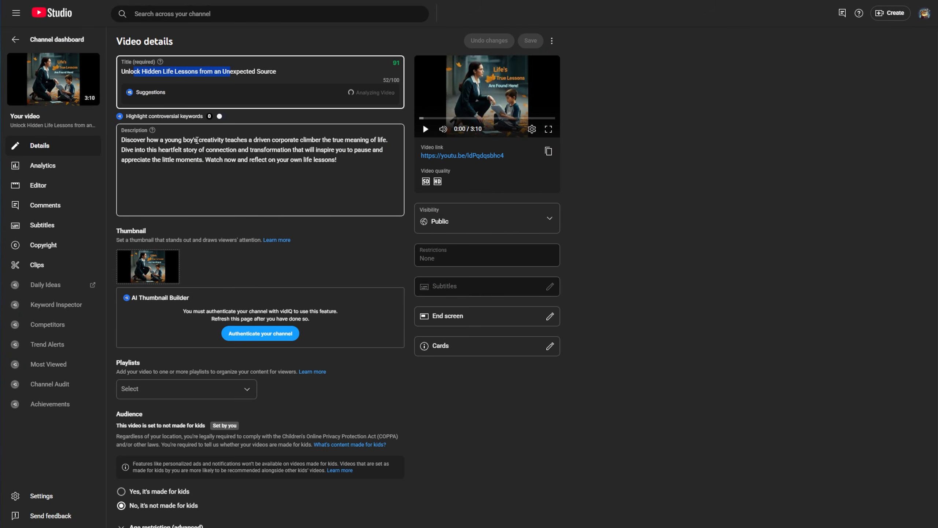
{"action": "left_click_drag", "start_coordinate": [192, 140], "coordinate": [234, 161]}
{"action": "scroll", "coordinate": [259, 173], "scroll_direction": "down", "scroll_amount": 1}
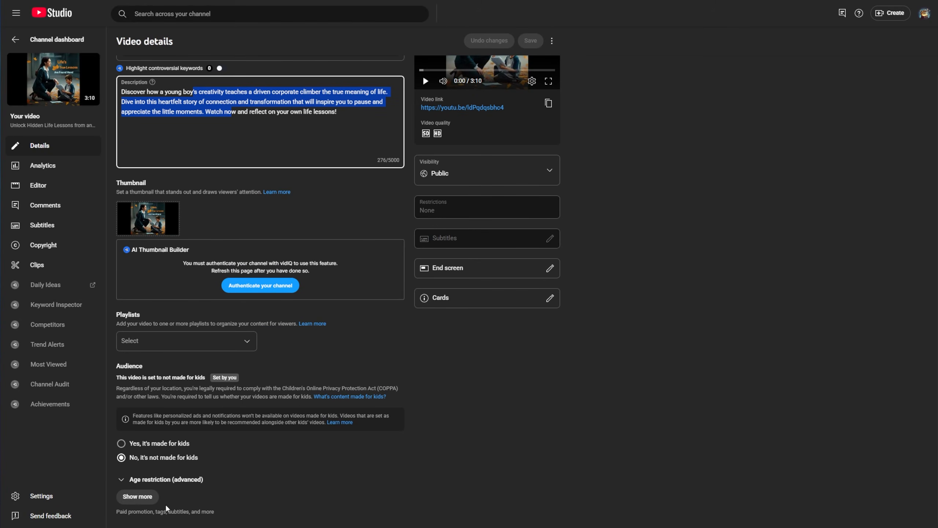
{"action": "left_click", "coordinate": [149, 501]}
{"action": "scroll", "coordinate": [472, 435], "scroll_direction": "down", "scroll_amount": 10}
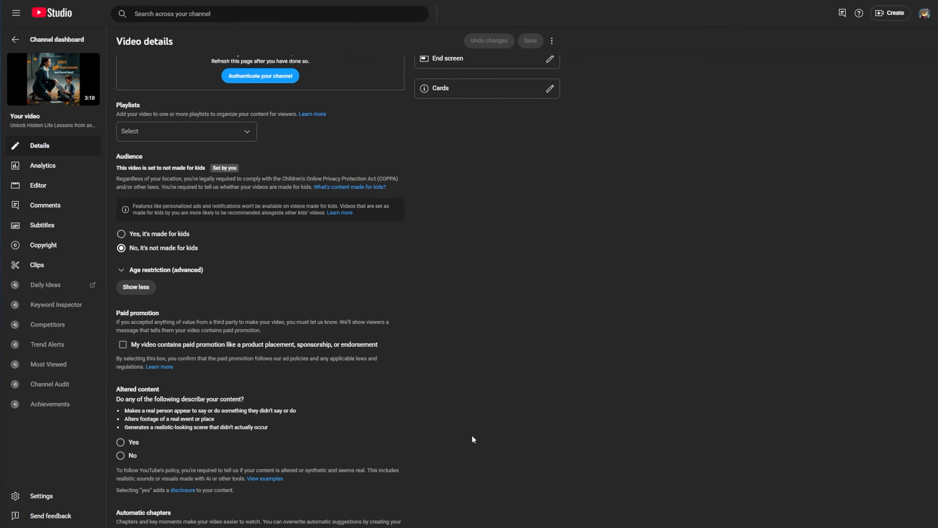
{"action": "scroll", "coordinate": [478, 427], "scroll_direction": "down", "scroll_amount": 7}
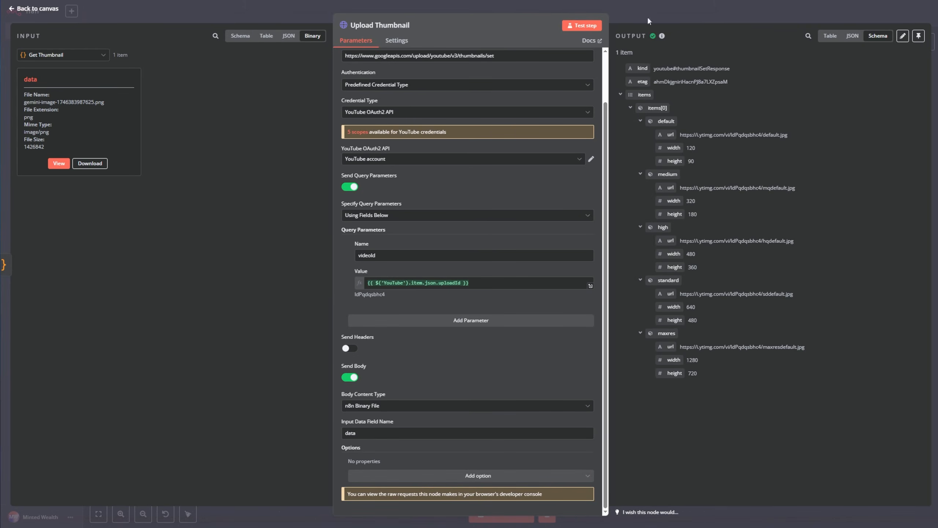
Step: Return to the canvas, move Upload Thumbnail closer to Get Thumbnail, and paste a purple Publish video sticky note behind the four publishing nodes
{"action": "left_click", "coordinate": [36, 9]}
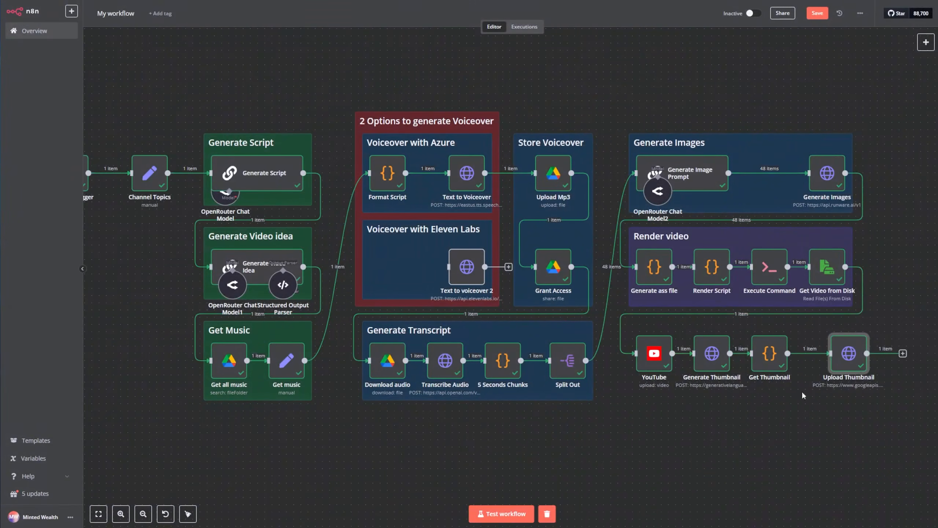
{"action": "left_click_drag", "start_coordinate": [841, 360], "coordinate": [831, 358]}
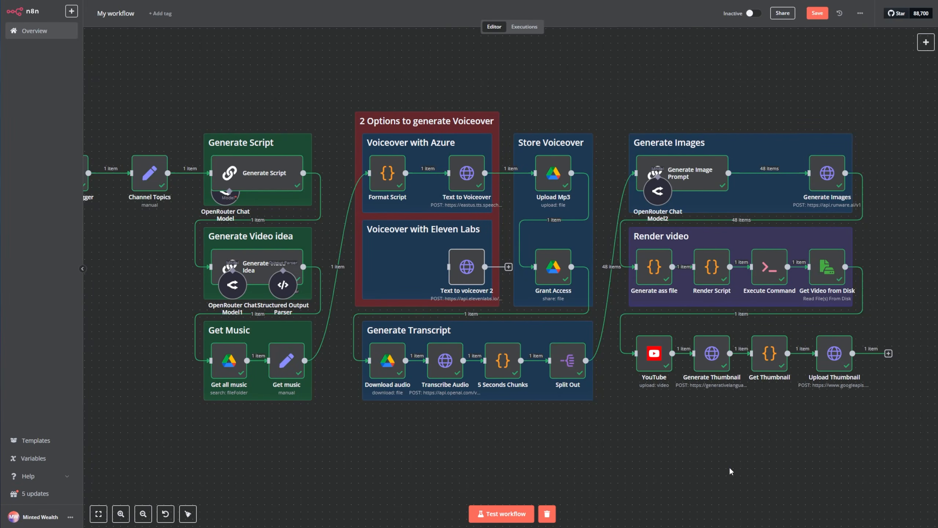
{"action": "key", "text": "ctrl+v"}
{"action": "left_click_drag", "start_coordinate": [842, 444], "coordinate": [706, 385]}
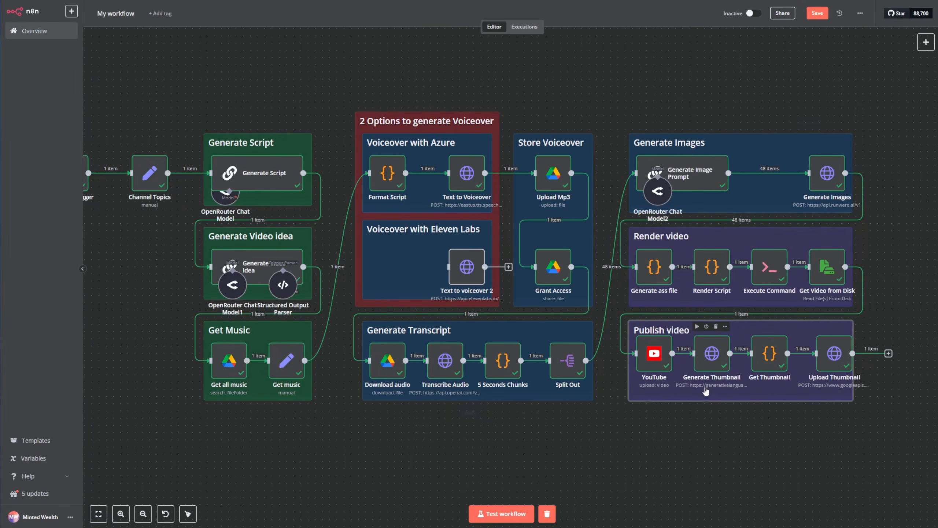
Step: Align the YouTube, Generate Thumbnail, Get Thumbnail and Upload Thumbnail nodes in a row inside the Publish video note and save the workflow
{"action": "left_click_drag", "start_coordinate": [655, 363], "coordinate": [656, 370]}
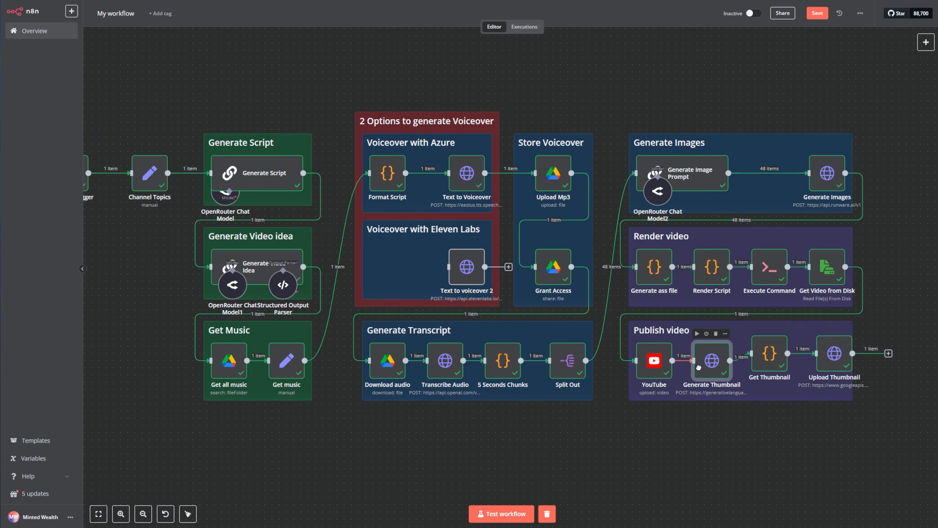
{"action": "left_click_drag", "start_coordinate": [713, 354], "coordinate": [712, 362]}
{"action": "left_click_drag", "start_coordinate": [771, 352], "coordinate": [772, 359]}
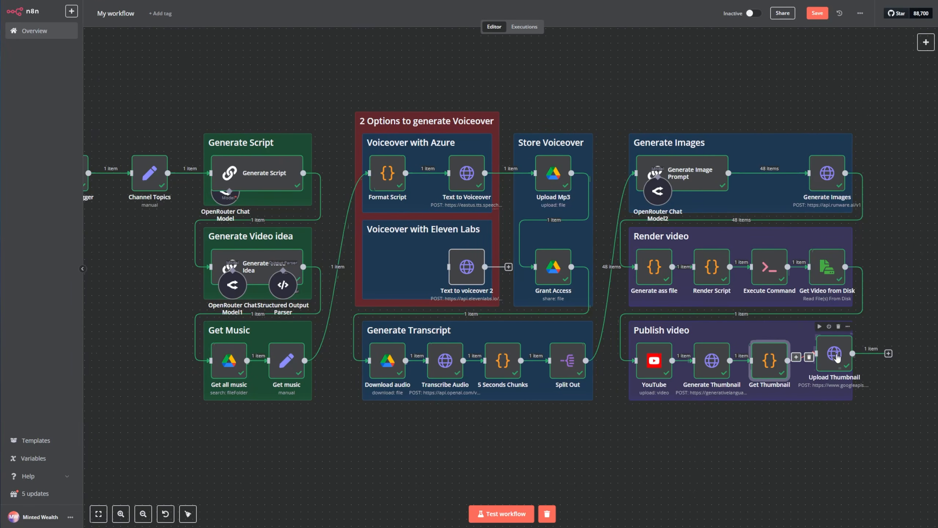
{"action": "left_click_drag", "start_coordinate": [834, 353], "coordinate": [827, 360]}
{"action": "scroll", "coordinate": [366, 89], "scroll_direction": "left", "scroll_amount": 3}
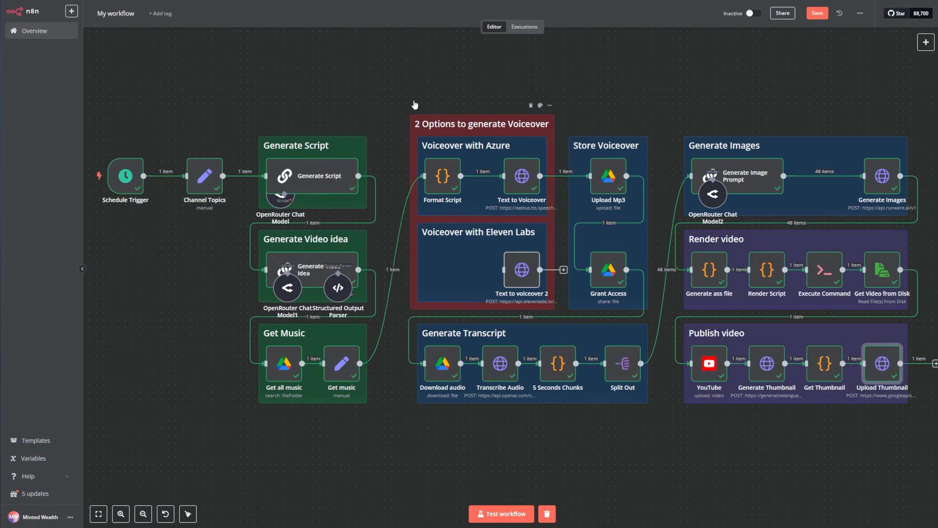
{"action": "left_click", "coordinate": [822, 16]}
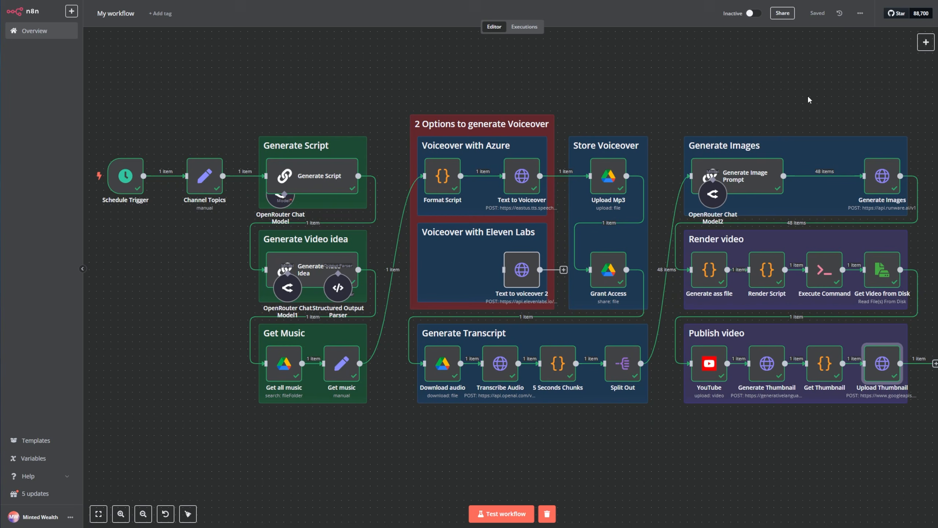